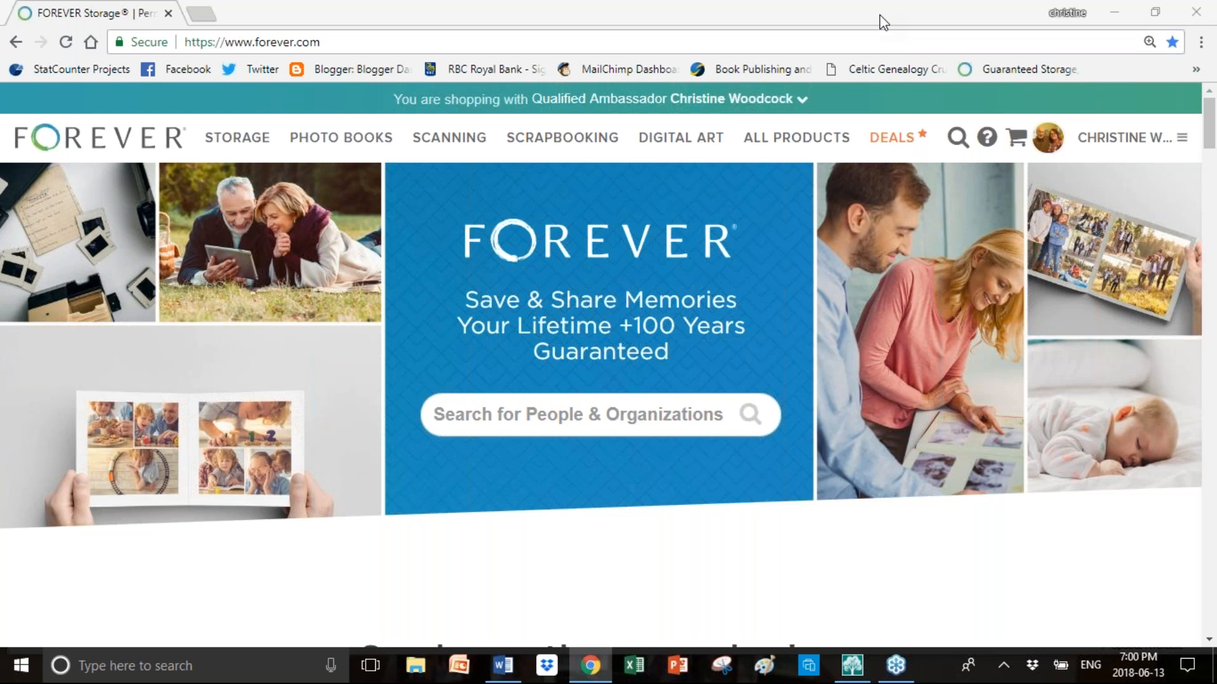
# Go to the Albums page through the account menu, then reopen the account panel
pyautogui.click(950, 36)
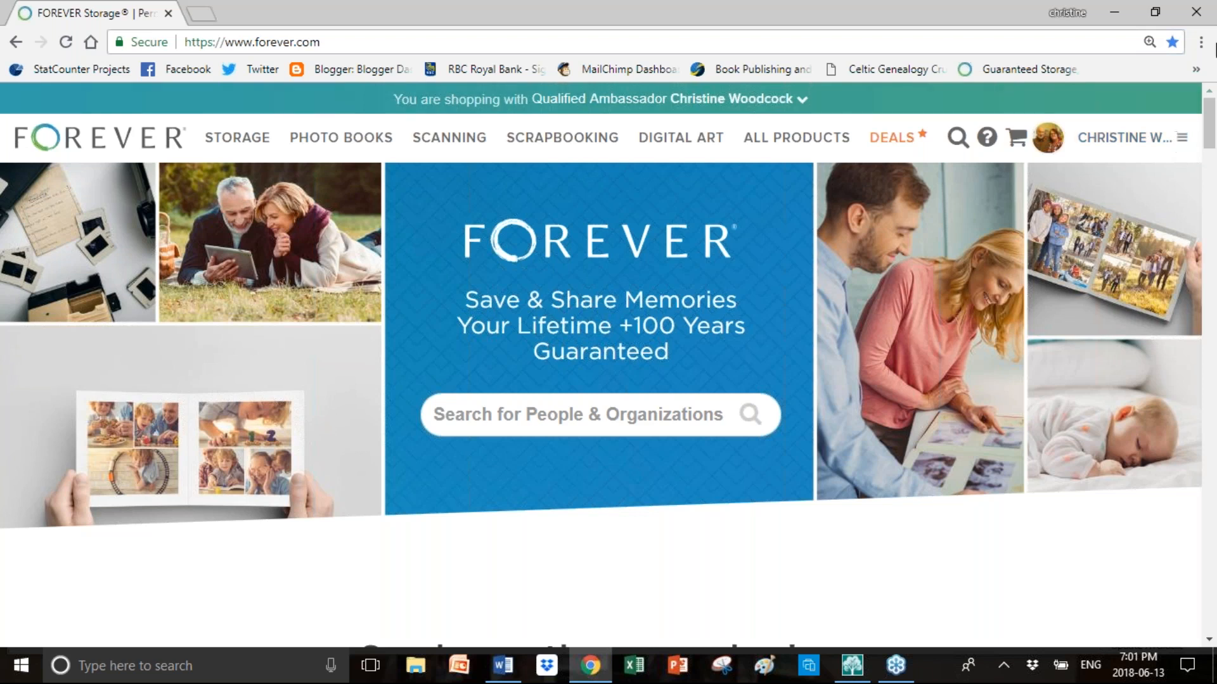
pyautogui.click(1212, 26)
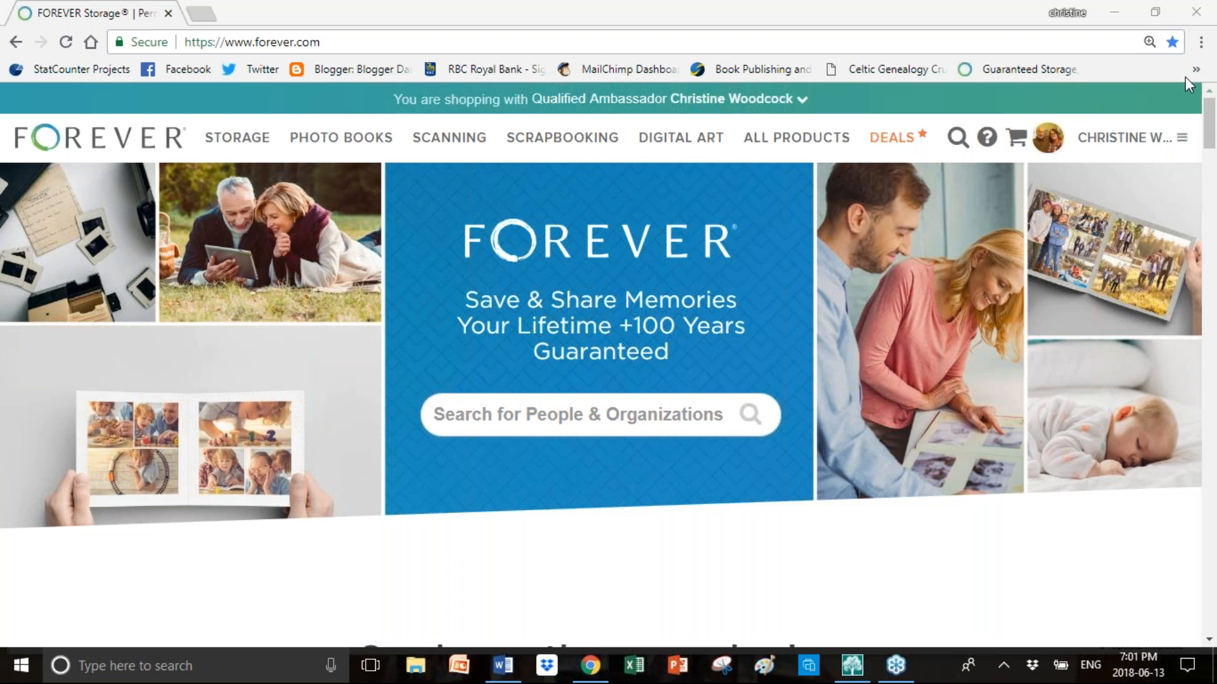
pyautogui.click(1183, 142)
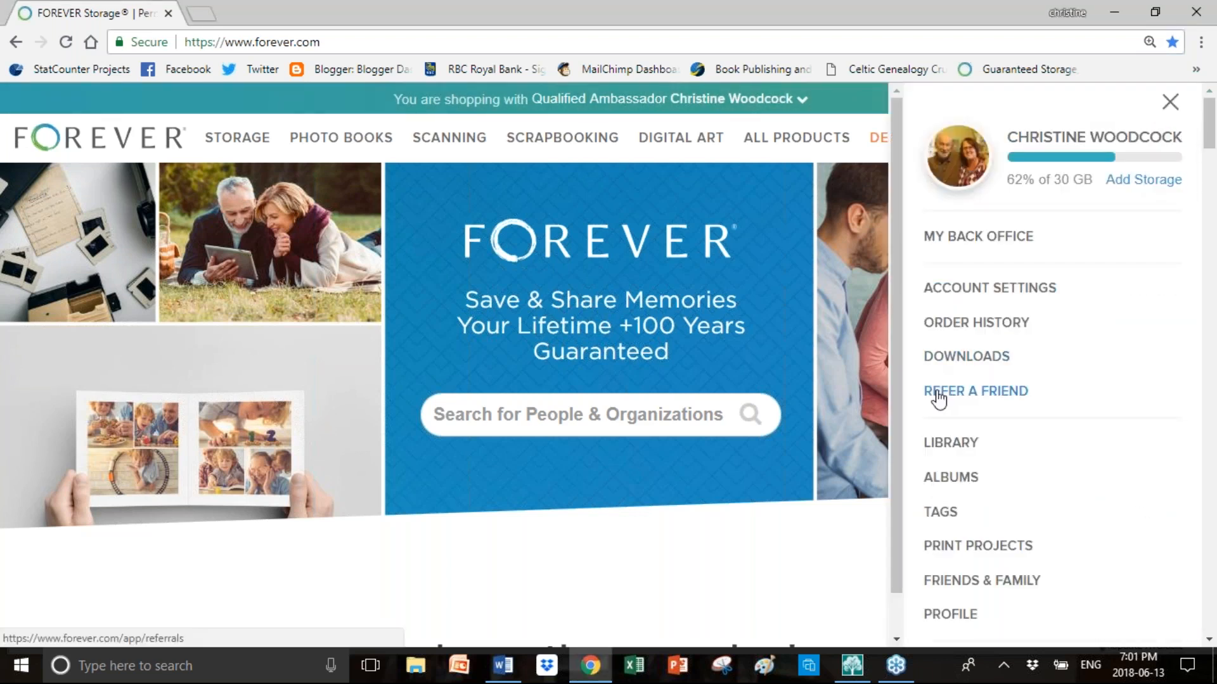
pyautogui.click(947, 480)
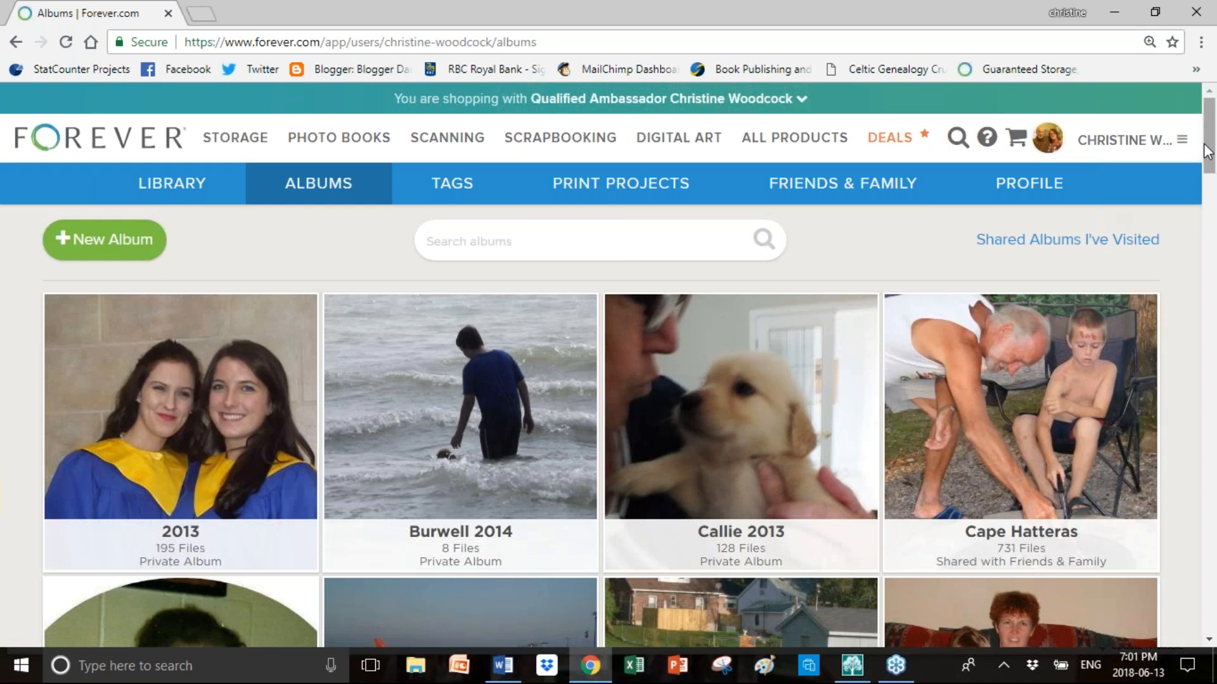
pyautogui.moveTo(1207, 149); pyautogui.dragTo(1209, 108)
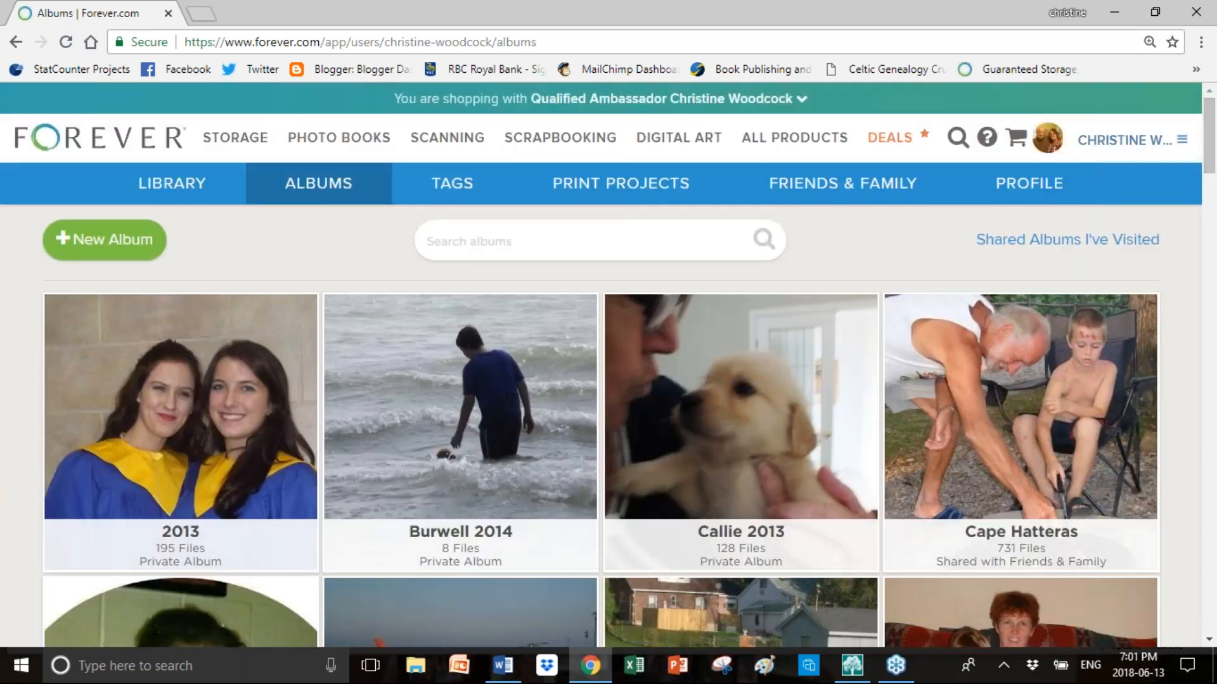
pyautogui.click(1183, 142)
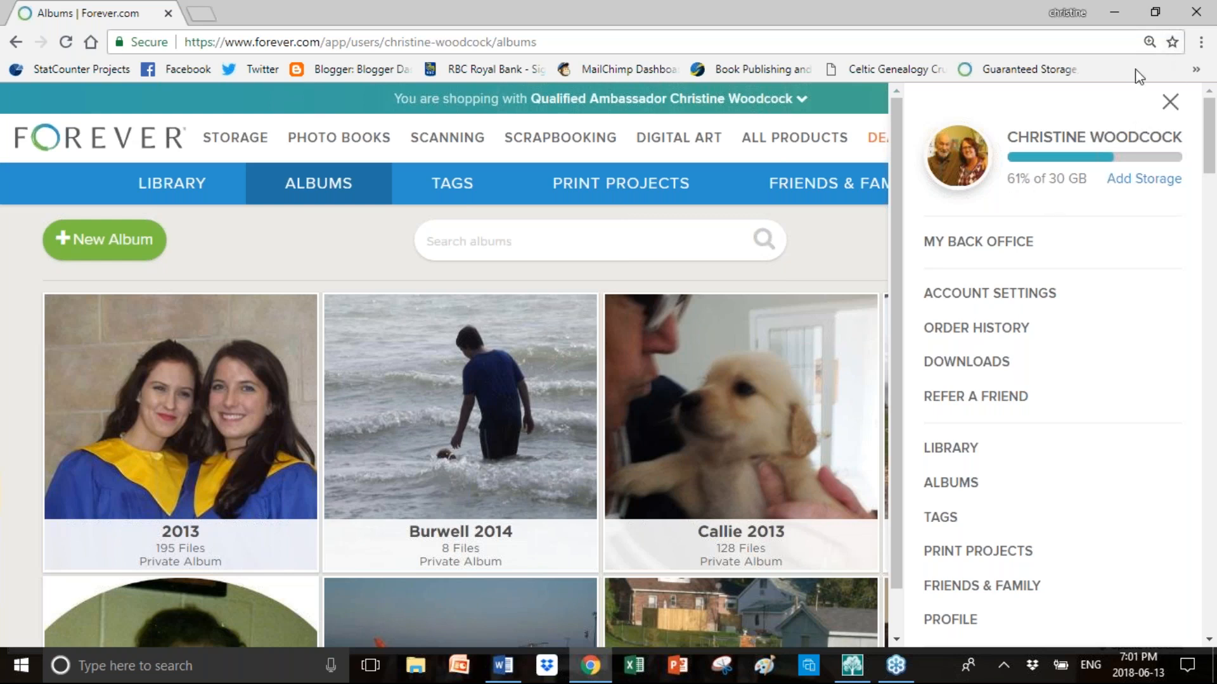
# Close the account side panel so the Albums page fills the window
pyautogui.click(1169, 102)
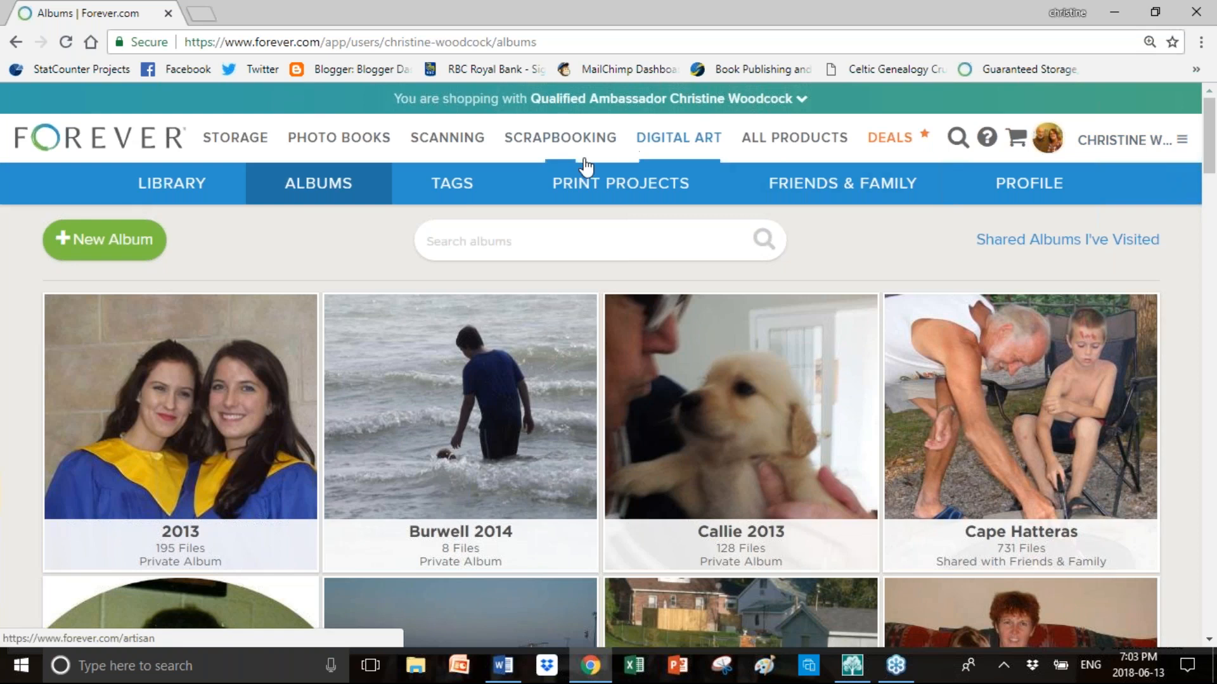
# Go to the Photo Books page and scroll through the Basic and Premium designs
pyautogui.click(357, 146)
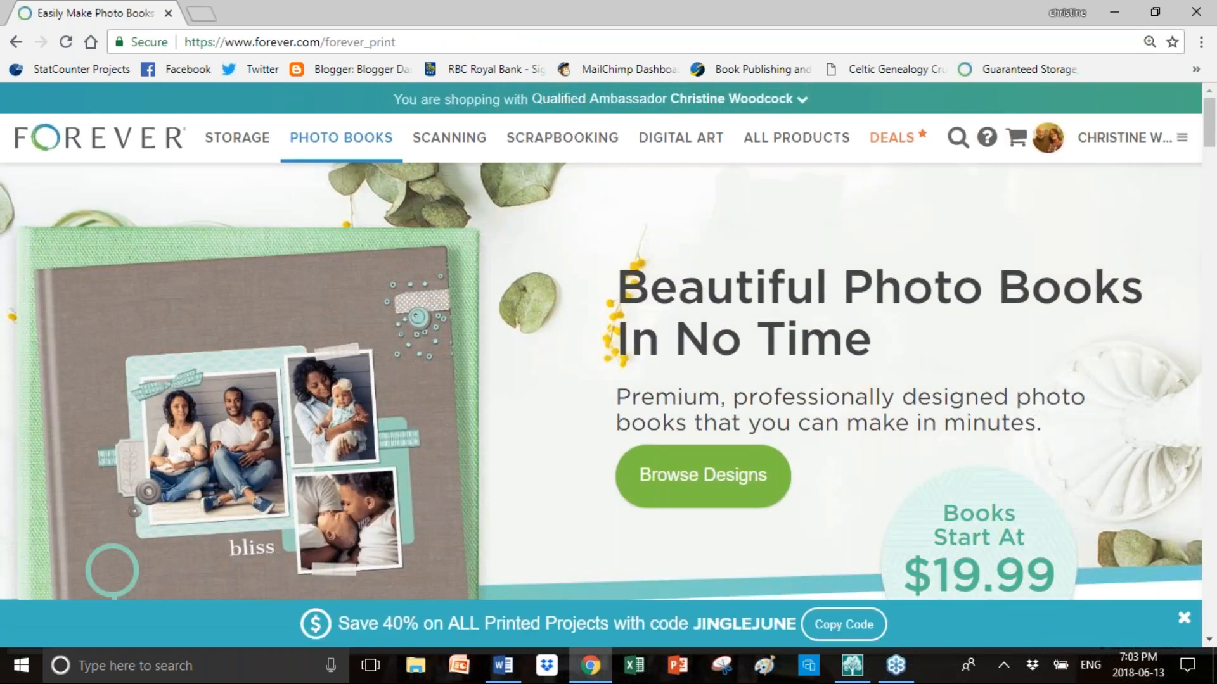
pyautogui.moveTo(1211, 121)
pyautogui.mouseDown()
pyautogui.moveTo(1210, 142)
pyautogui.moveTo(1210, 132)
pyautogui.mouseUp()
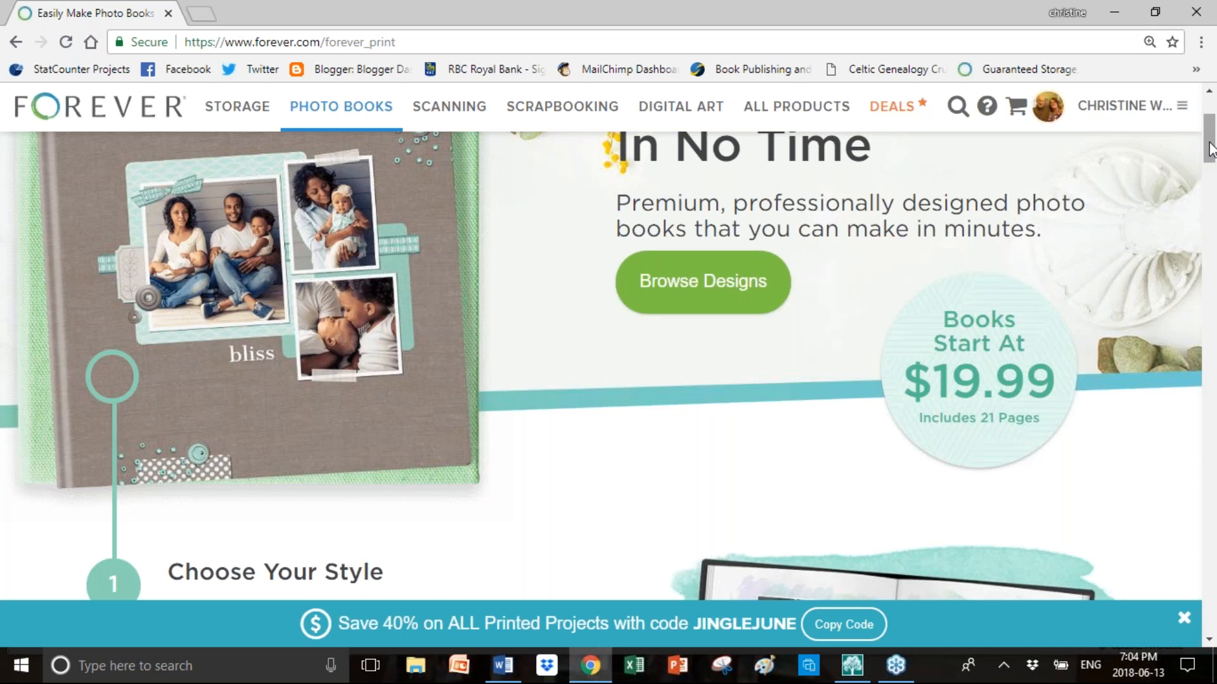
pyautogui.moveTo(1210, 149); pyautogui.dragTo(1209, 324)
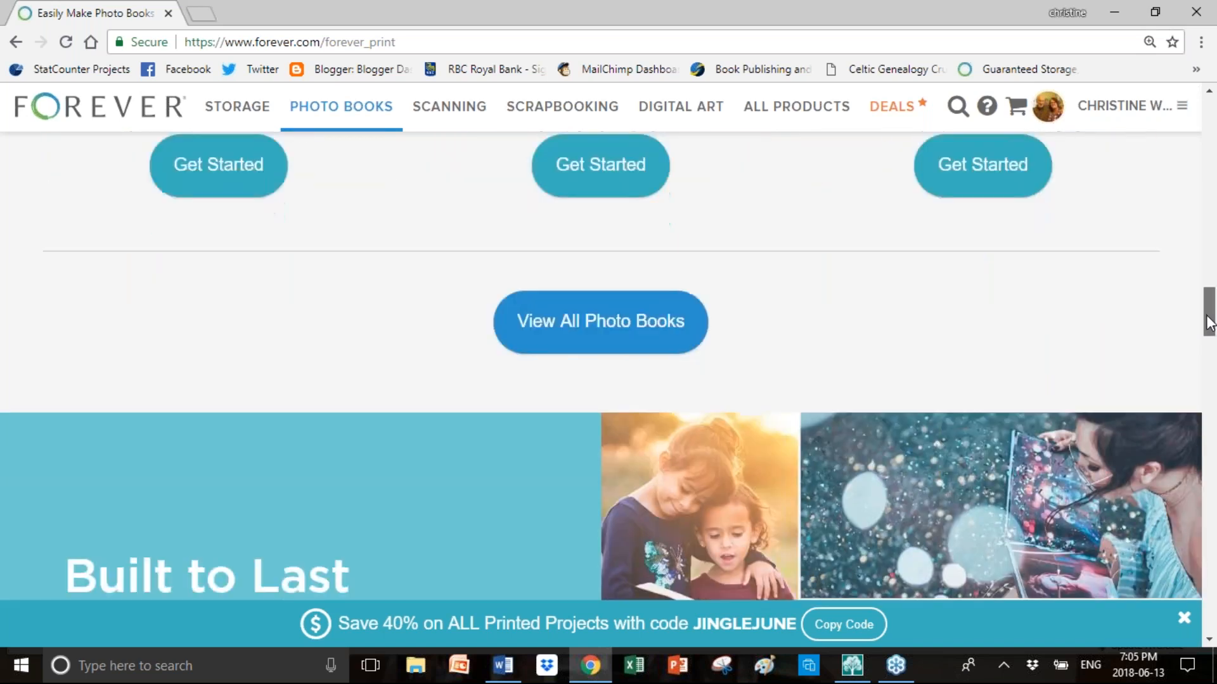
# Browse the full photo book catalogue and open the Vintage Family Memories design
pyautogui.click(673, 333)
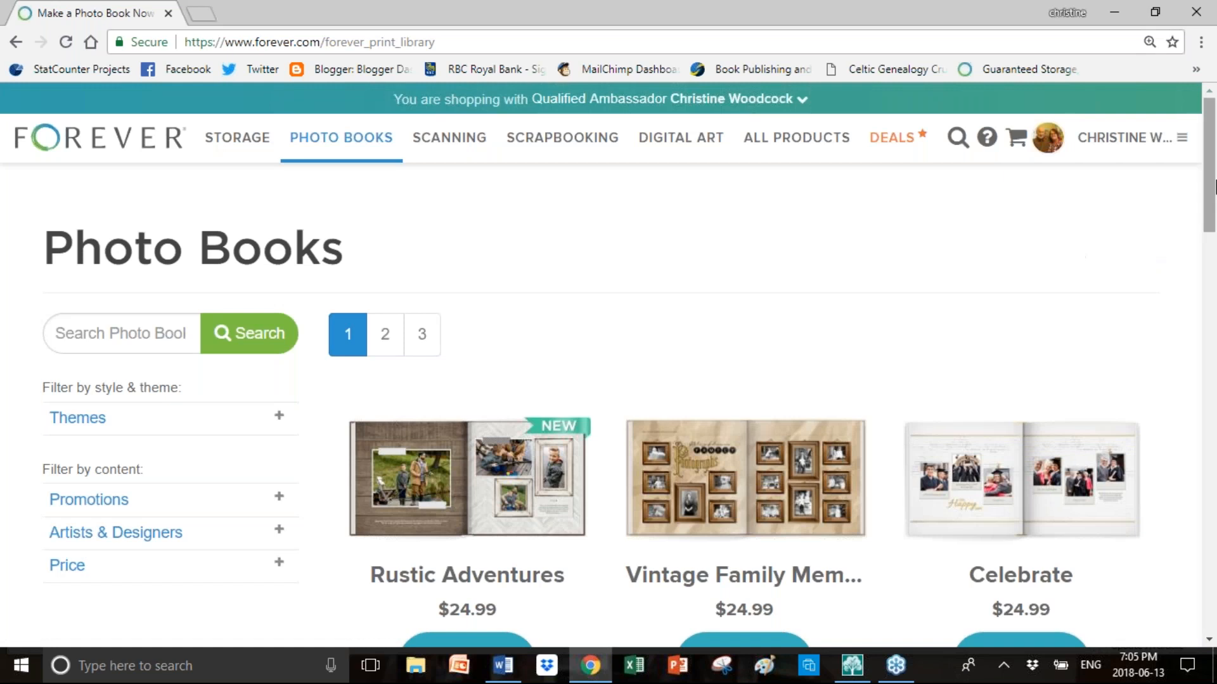
pyautogui.moveTo(1210, 188); pyautogui.dragTo(1206, 238)
pyautogui.click(1020, 378)
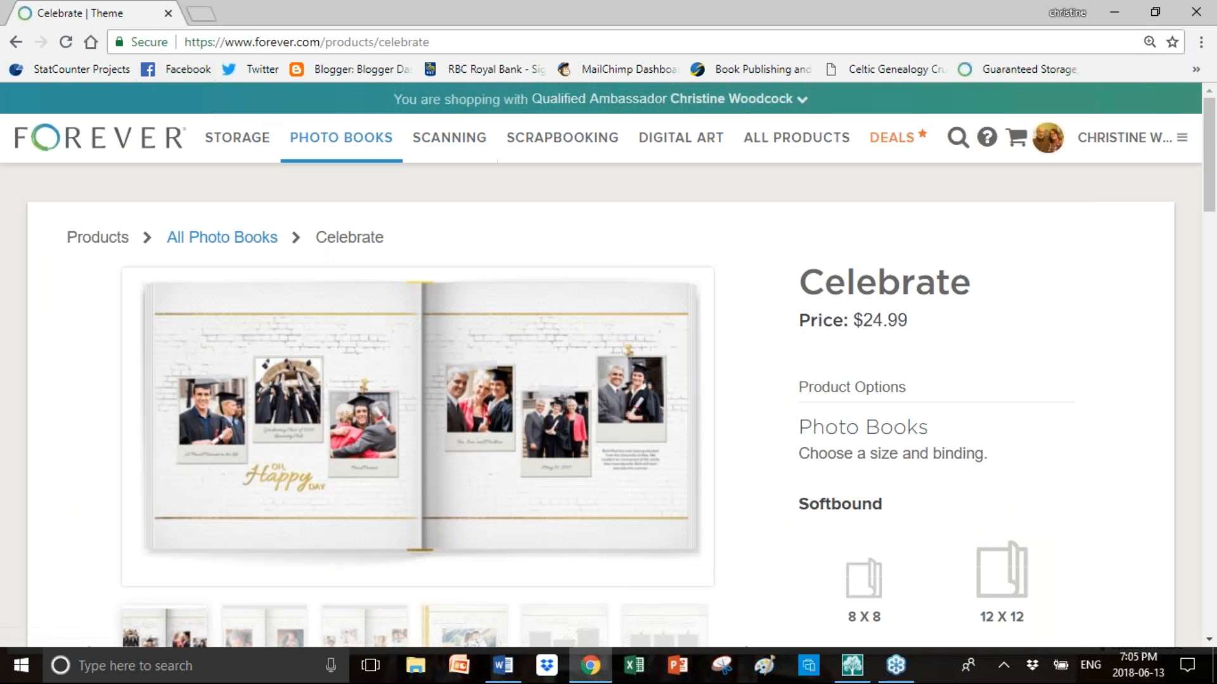
pyautogui.click(16, 43)
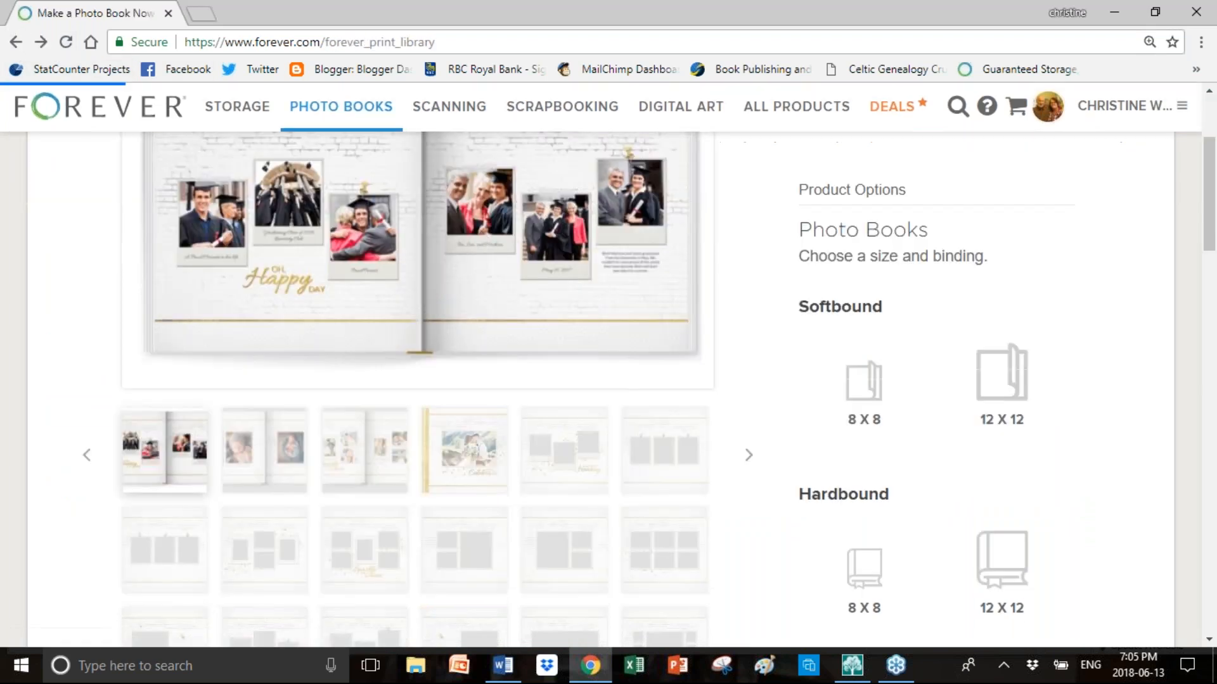
pyautogui.click(15, 42)
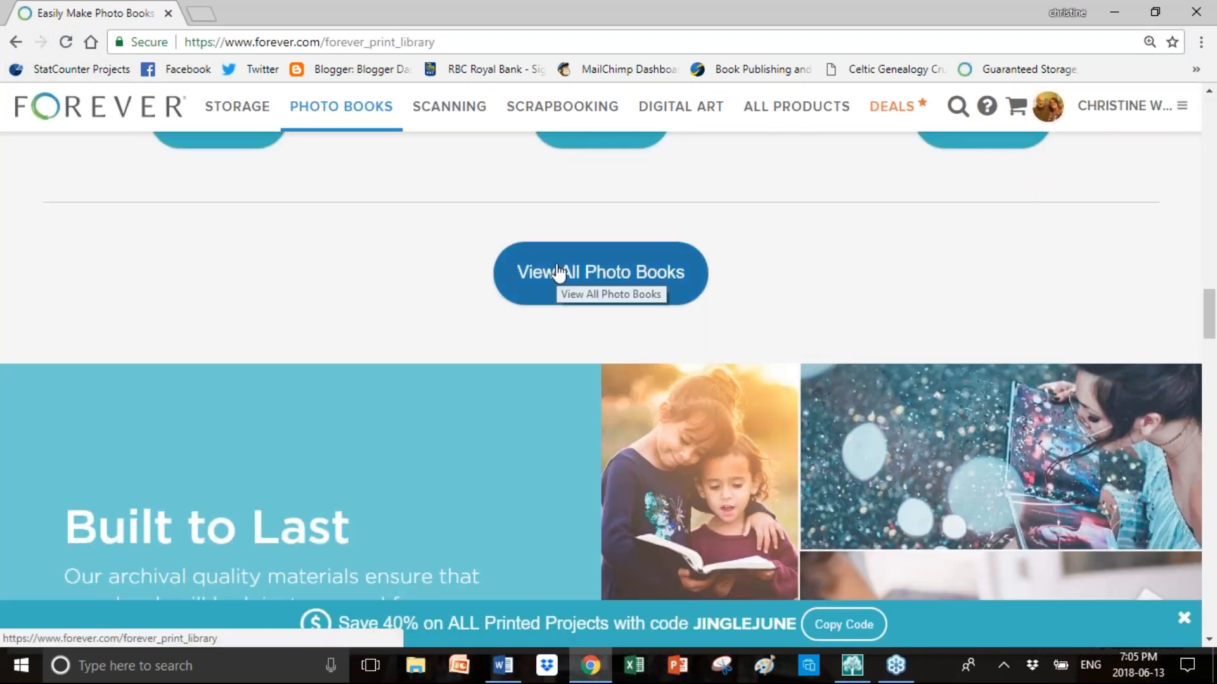
pyautogui.click(557, 274)
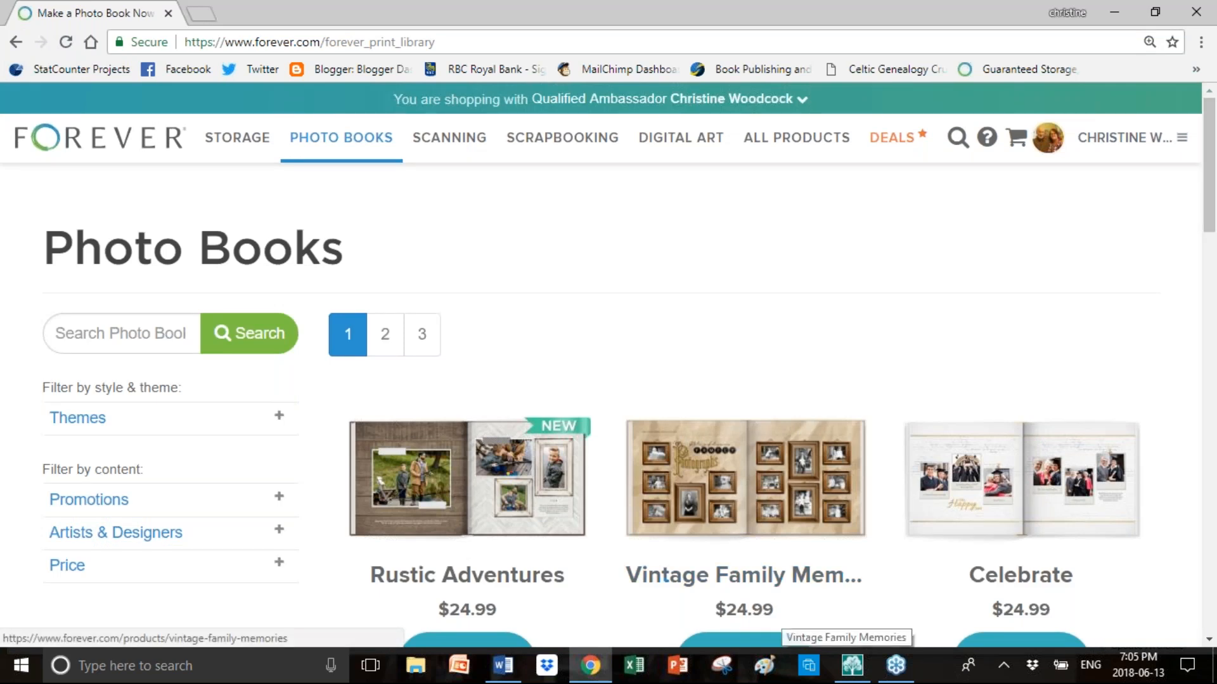
pyautogui.click(766, 640)
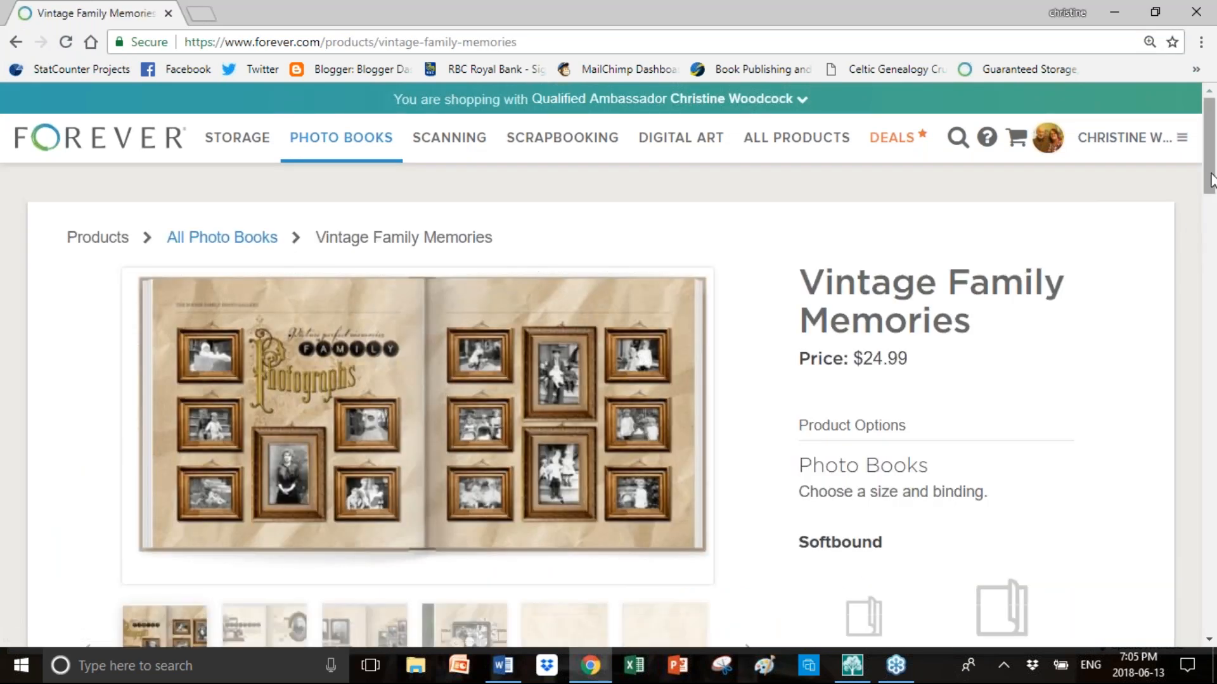
# Choose the Hardbound 12 X 12 size for Vintage Family Memories and start the book
pyautogui.moveTo(1210, 188); pyautogui.dragTo(1209, 219)
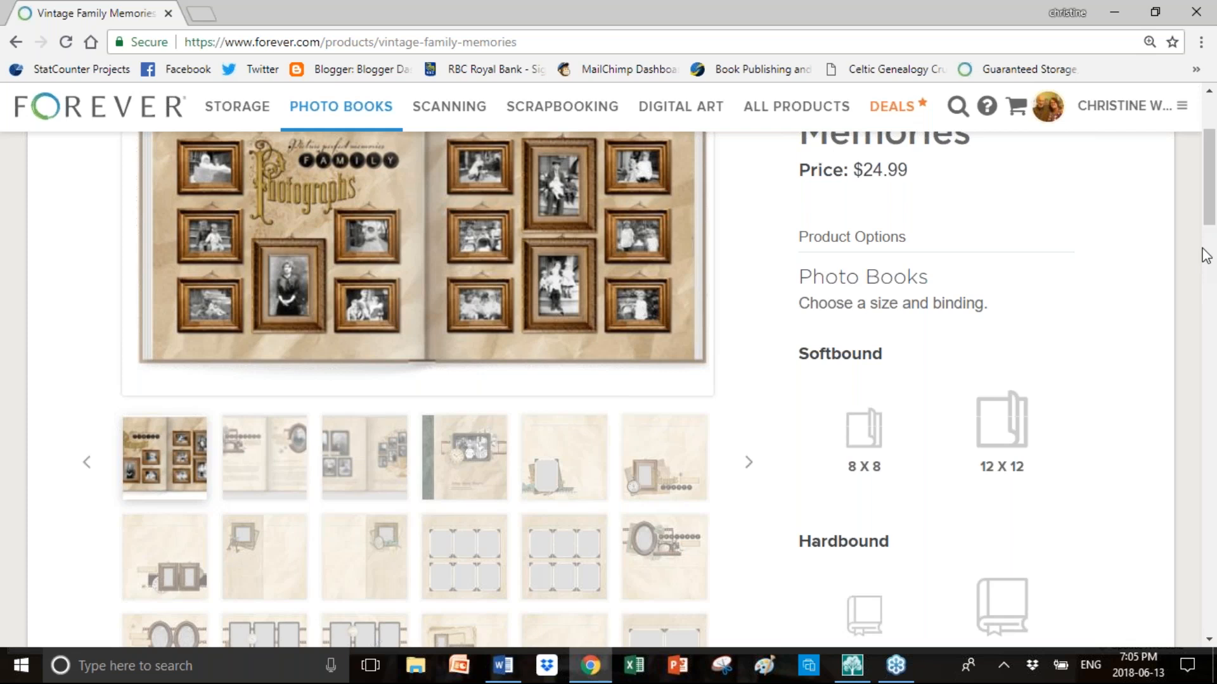
pyautogui.scroll(-2, 1205, 244)
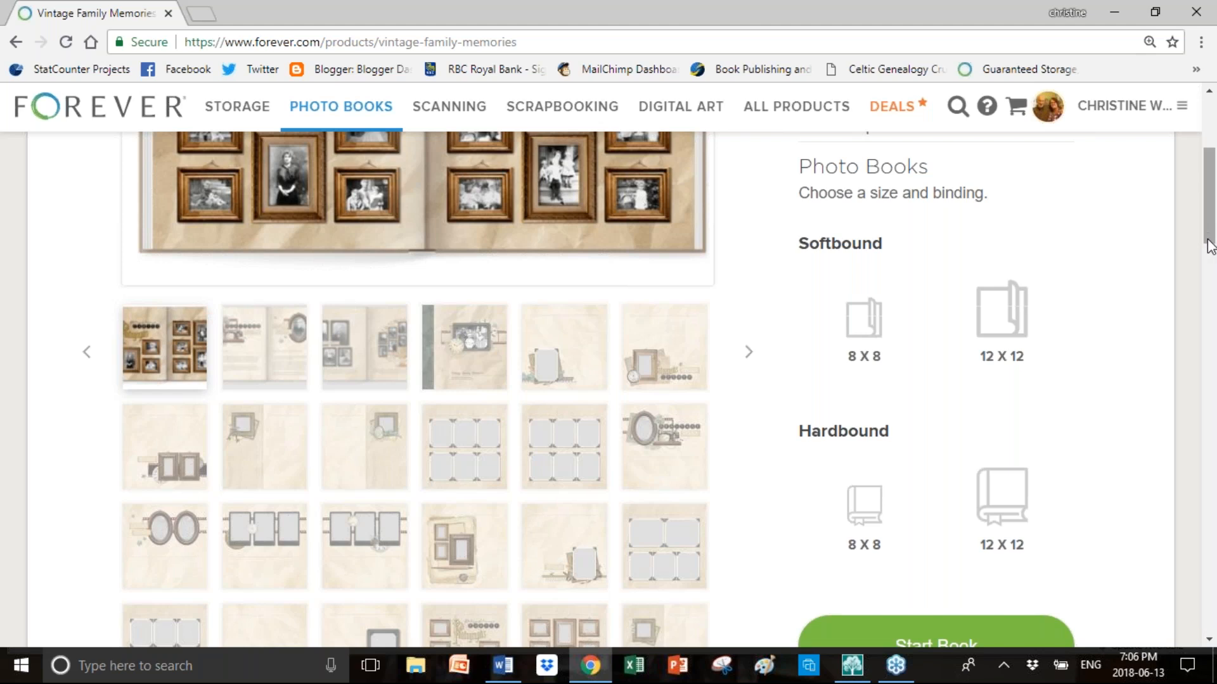
pyautogui.click(1023, 515)
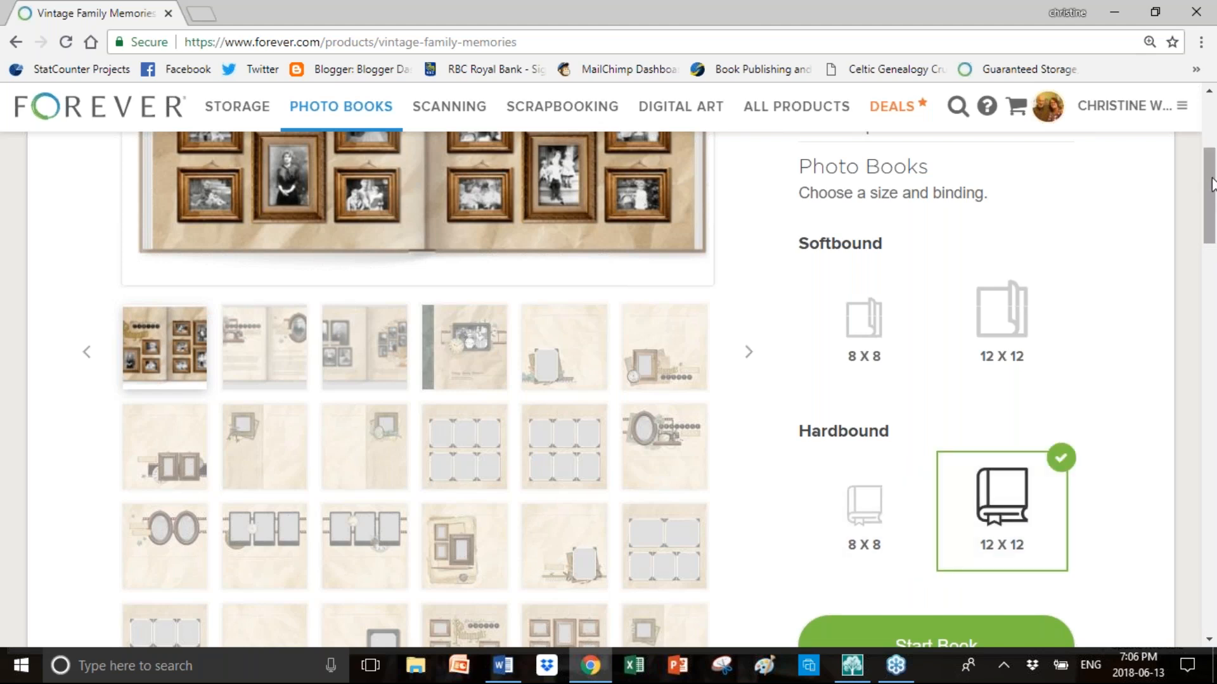
pyautogui.scroll(-3, 786, 433)
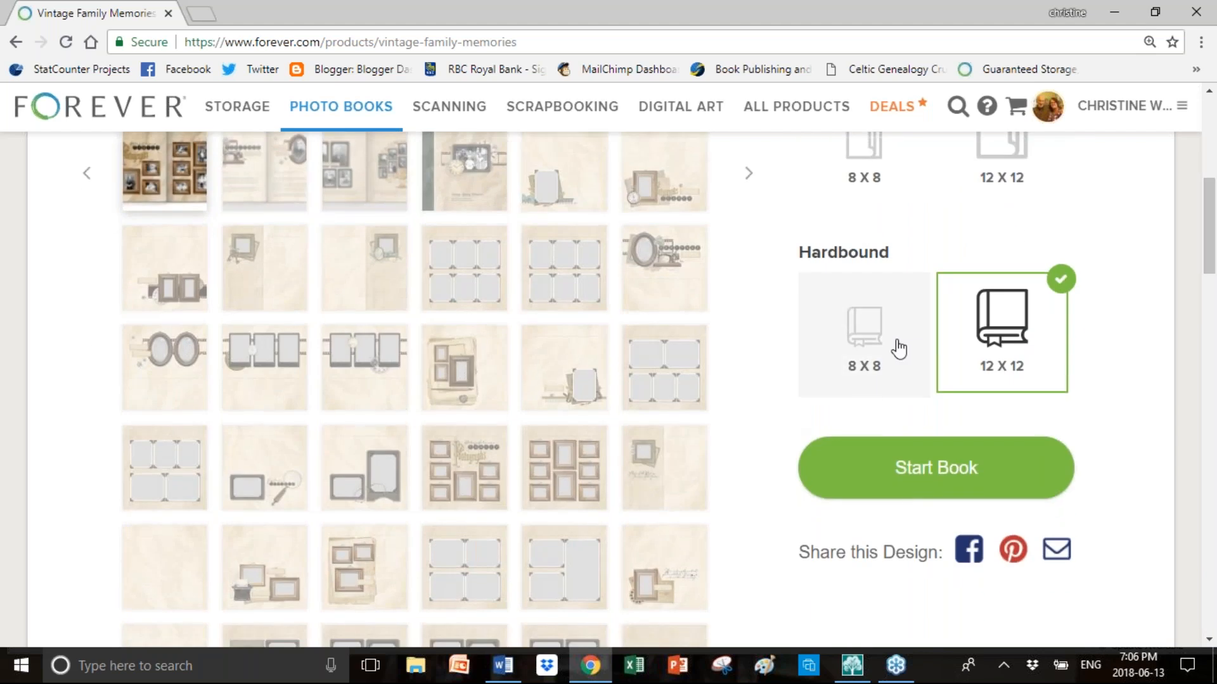
pyautogui.click(872, 474)
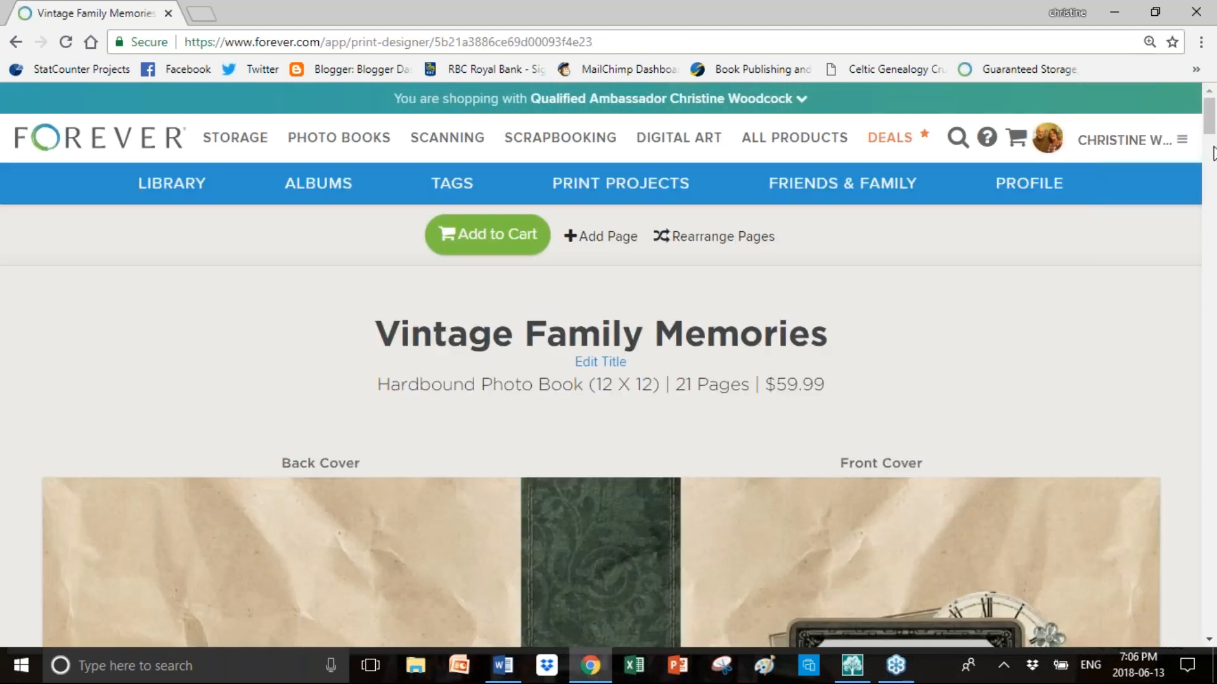
pyautogui.moveTo(1207, 119)
pyautogui.mouseDown()
pyautogui.moveTo(1210, 368)
pyautogui.moveTo(1196, 125)
pyautogui.mouseUp()
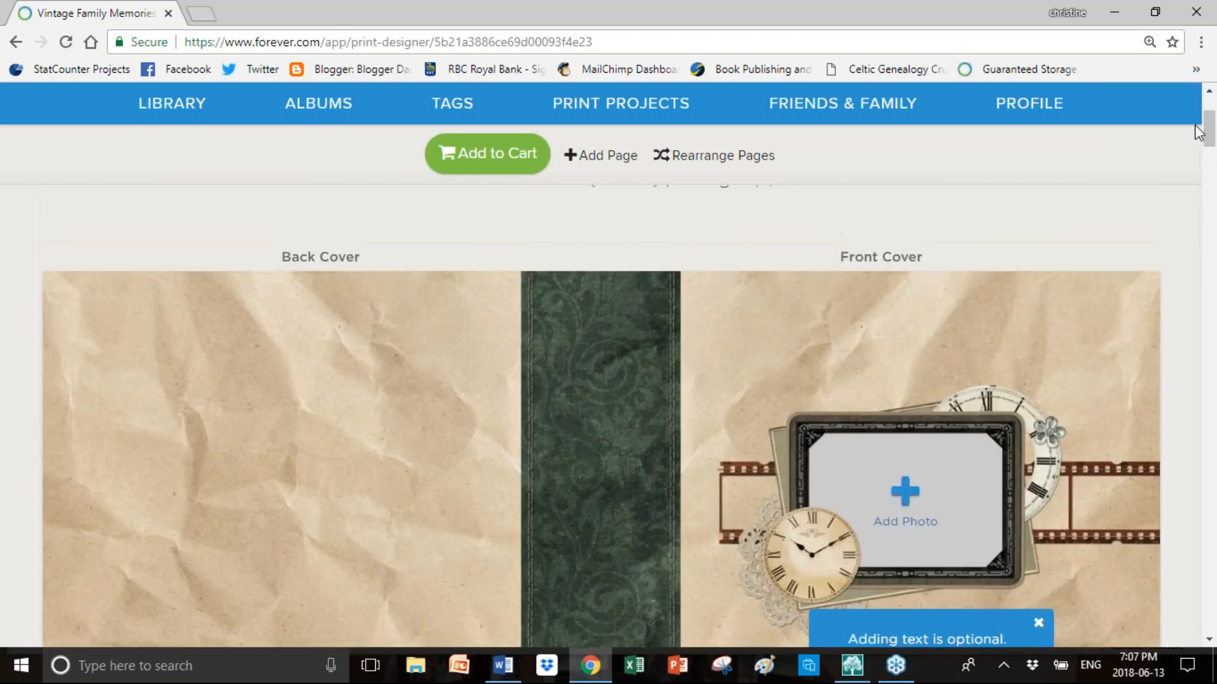
# Append a new final page using the stacked aged-papers design
pyautogui.click(599, 169)
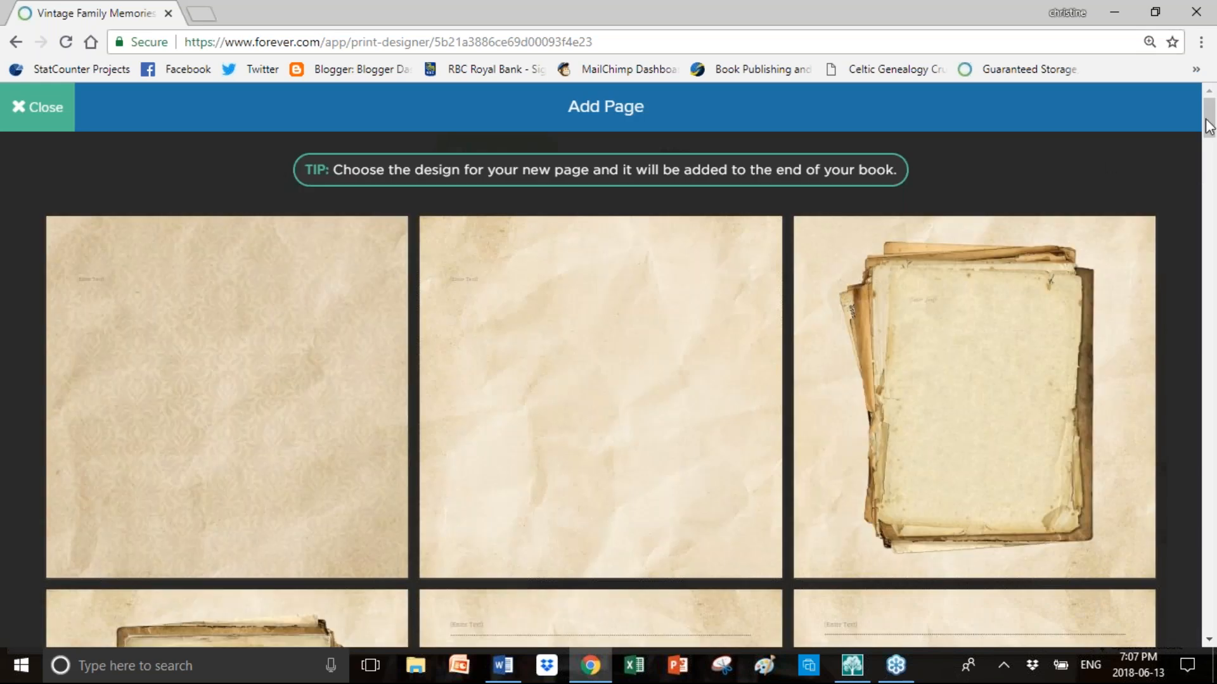
pyautogui.moveTo(1208, 120); pyautogui.dragTo(1209, 135)
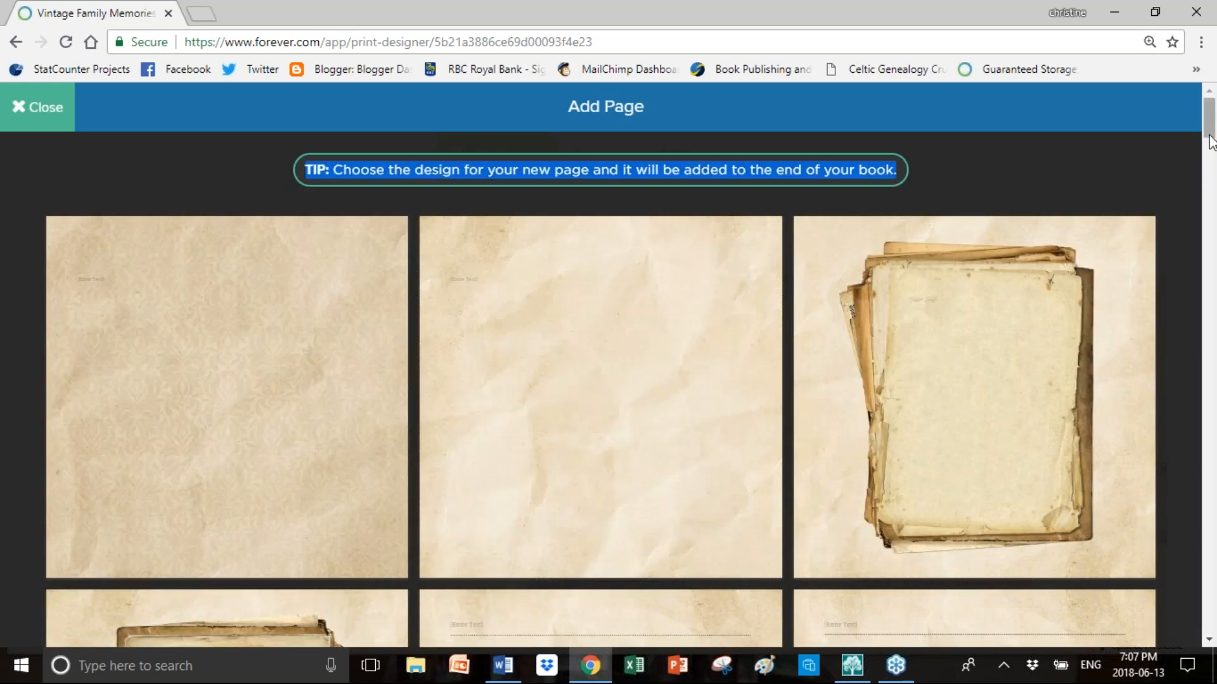
pyautogui.click(982, 362)
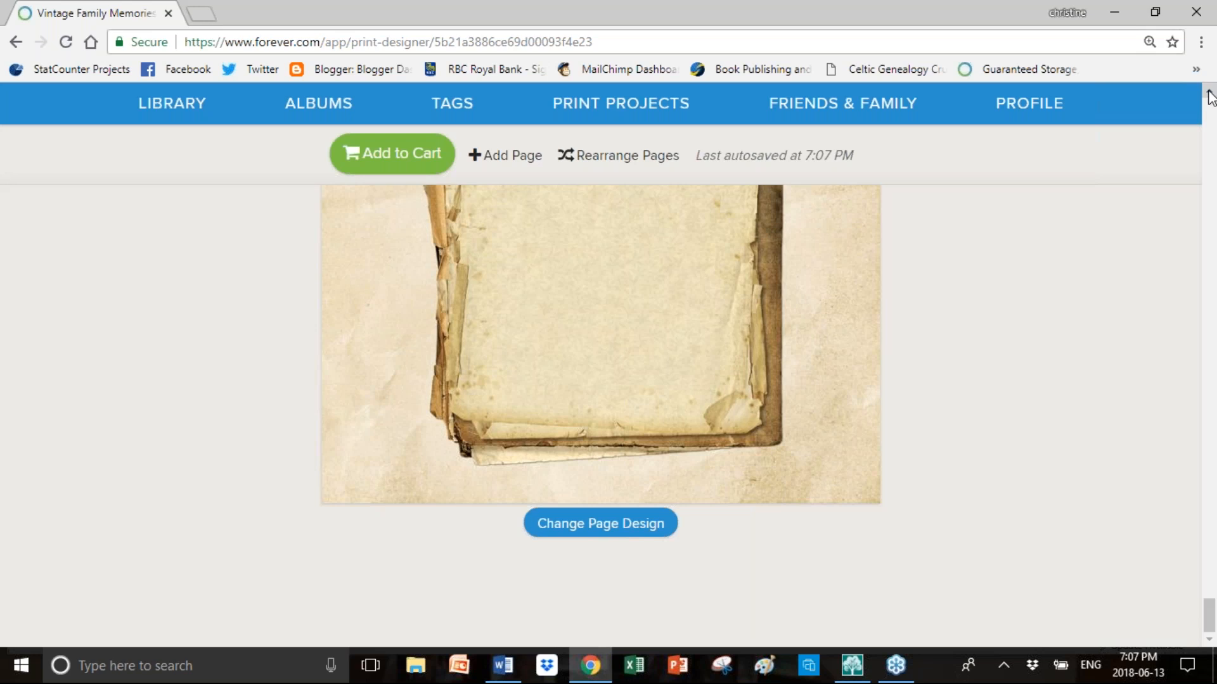
pyautogui.scroll(5, 1210, 98)
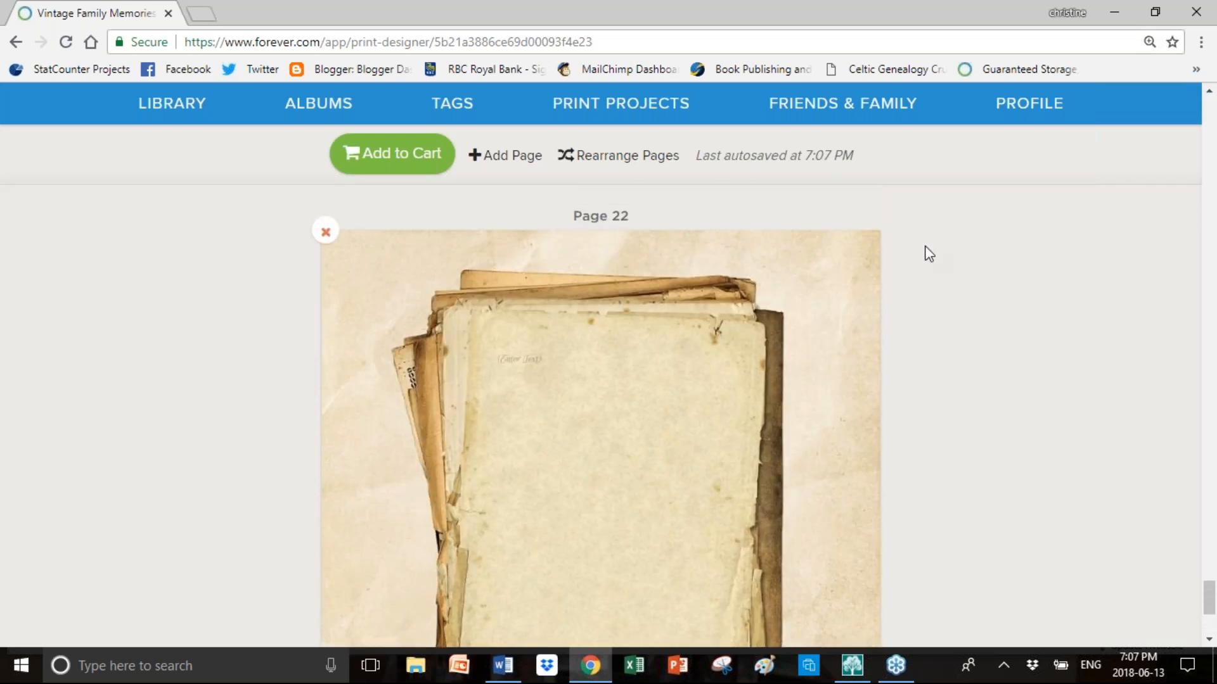
pyautogui.click(1197, 406)
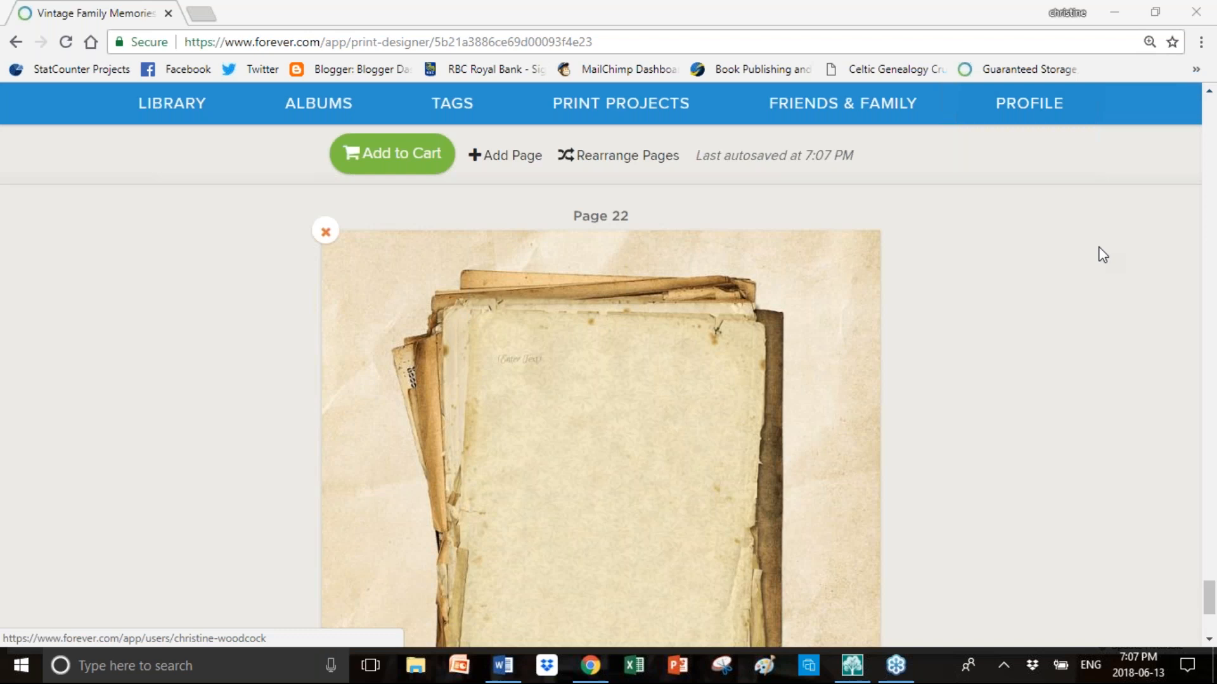
pyautogui.moveTo(1209, 607)
pyautogui.mouseDown()
pyautogui.moveTo(1209, 623)
pyautogui.moveTo(1211, 586)
pyautogui.moveTo(1211, 610)
pyautogui.mouseUp()
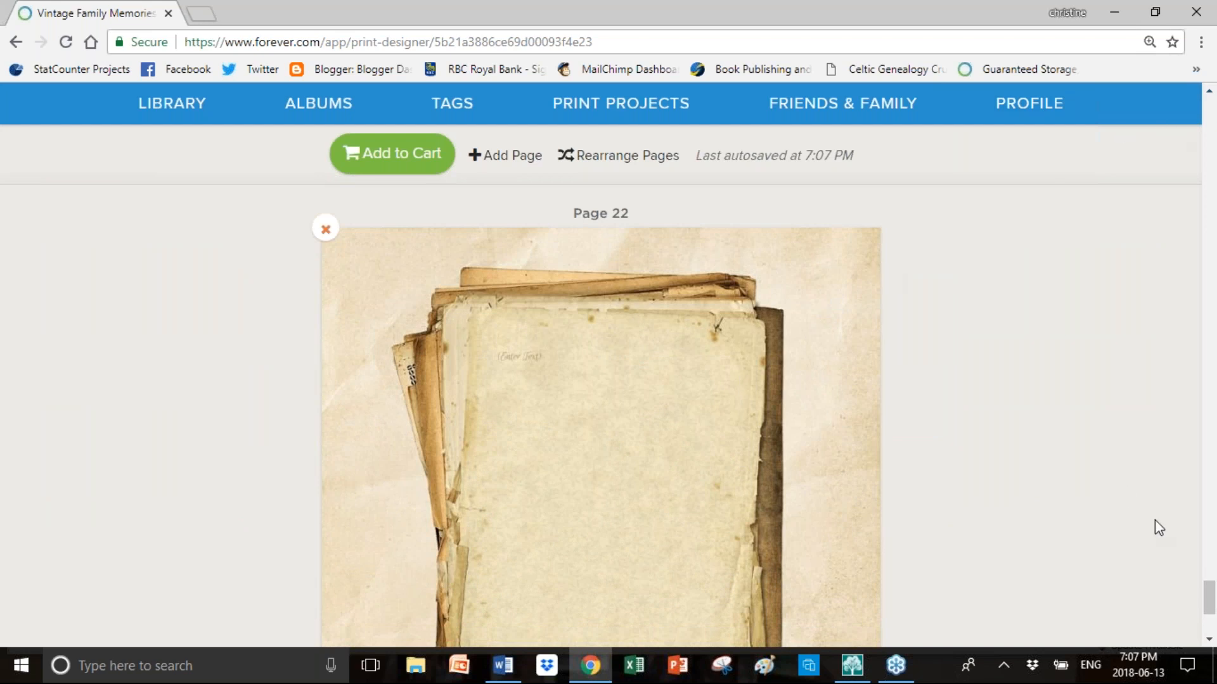
pyautogui.moveTo(1210, 596); pyautogui.dragTo(1165, 135)
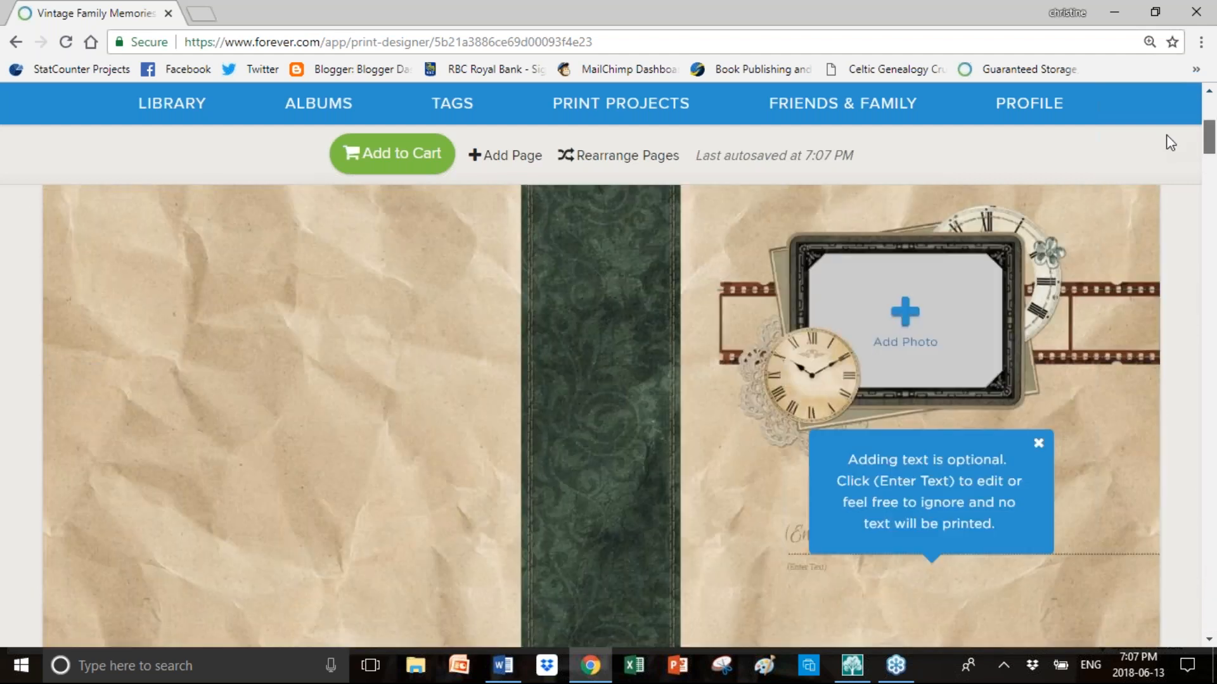
# Dismiss the cover-text tip and open the photo picker for the front cover's empty frame
pyautogui.click(1038, 443)
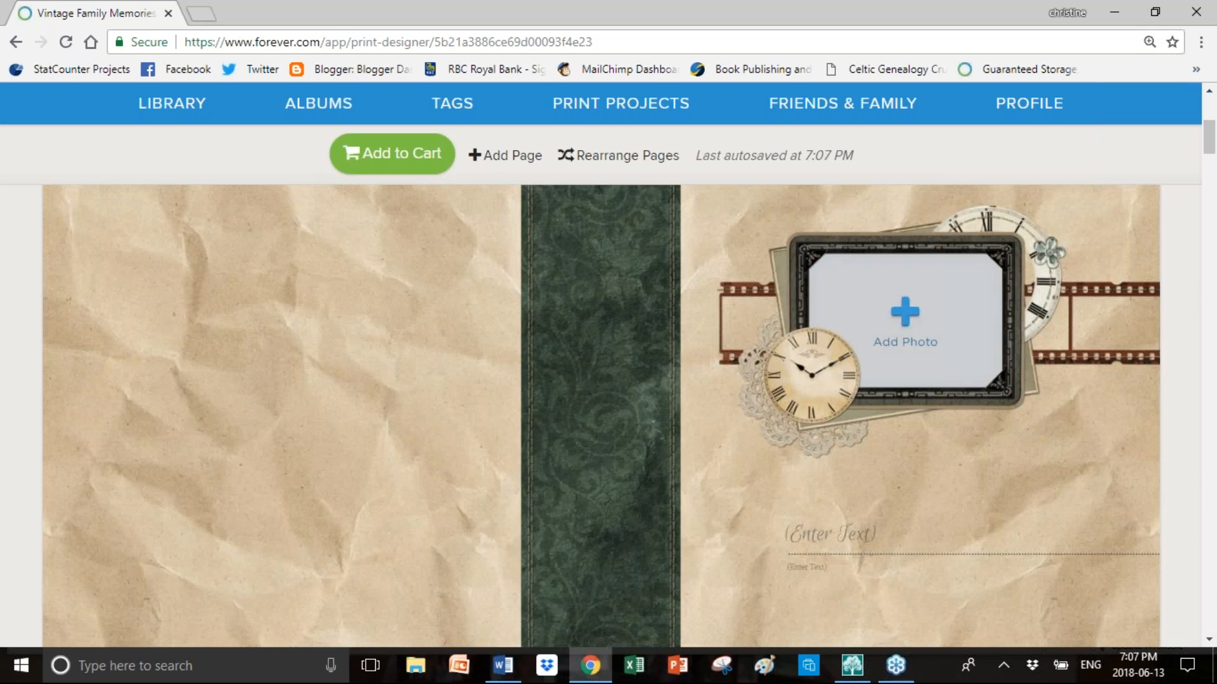
pyautogui.click(894, 325)
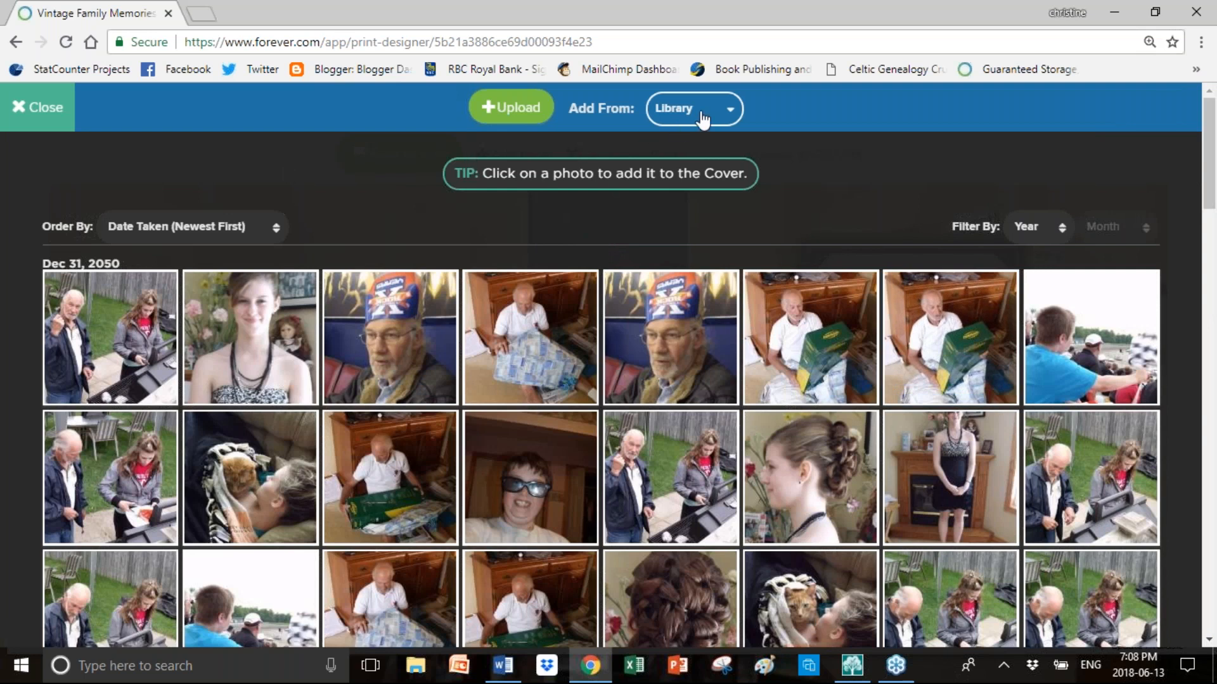
pyautogui.click(733, 114)
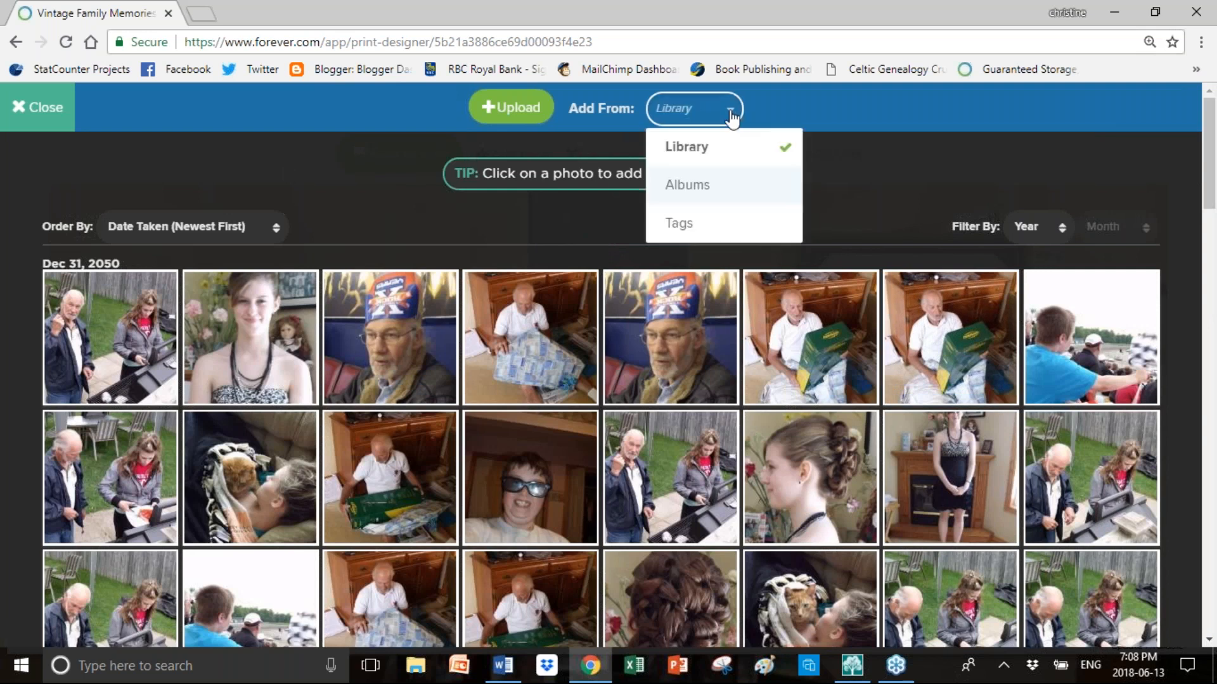
pyautogui.click(698, 188)
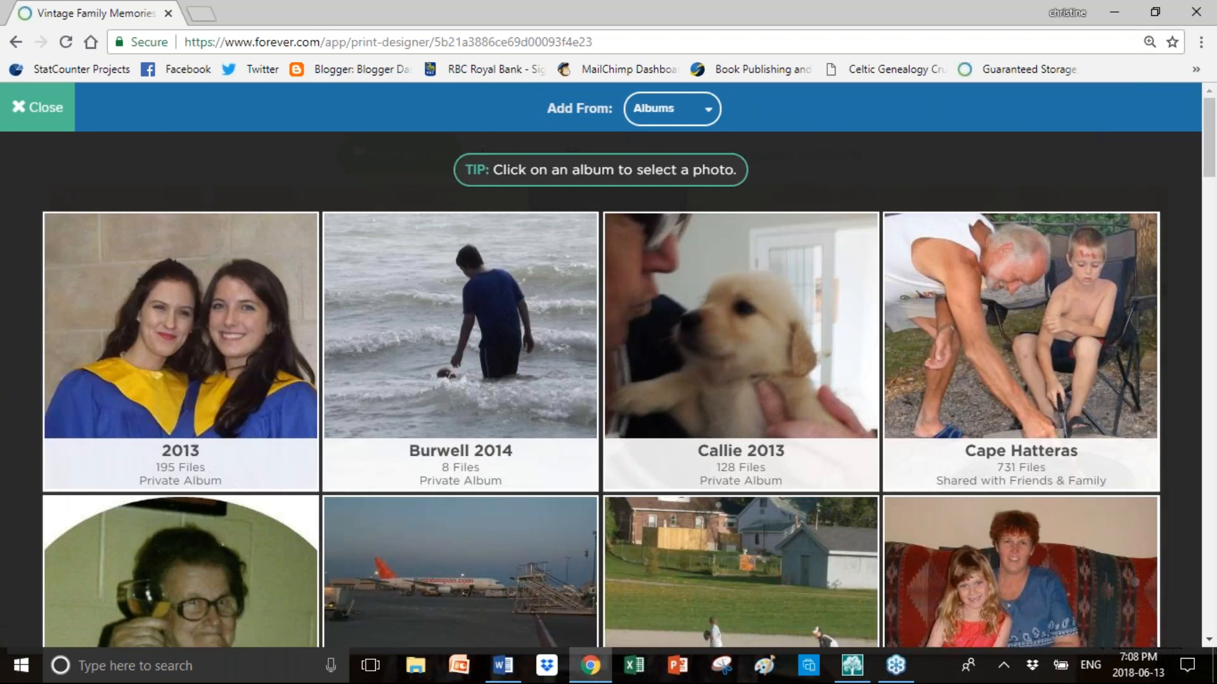
pyautogui.moveTo(1200, 114); pyautogui.dragTo(1215, 83)
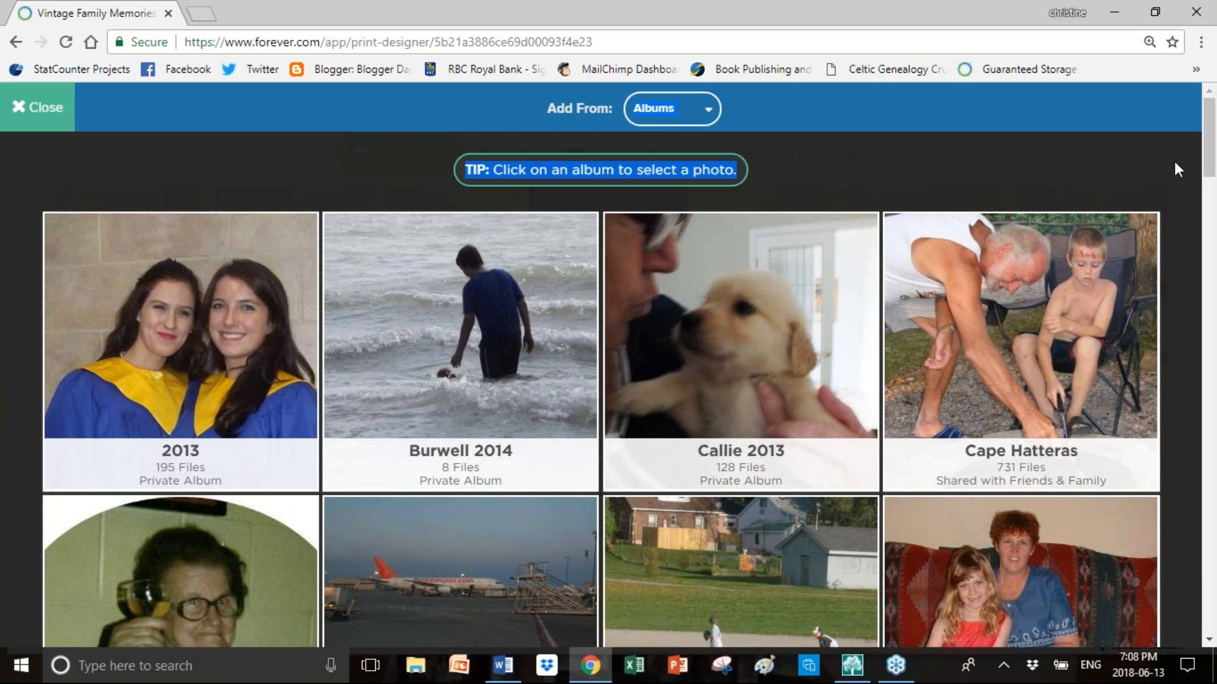
pyautogui.scroll(-13, 1173, 161)
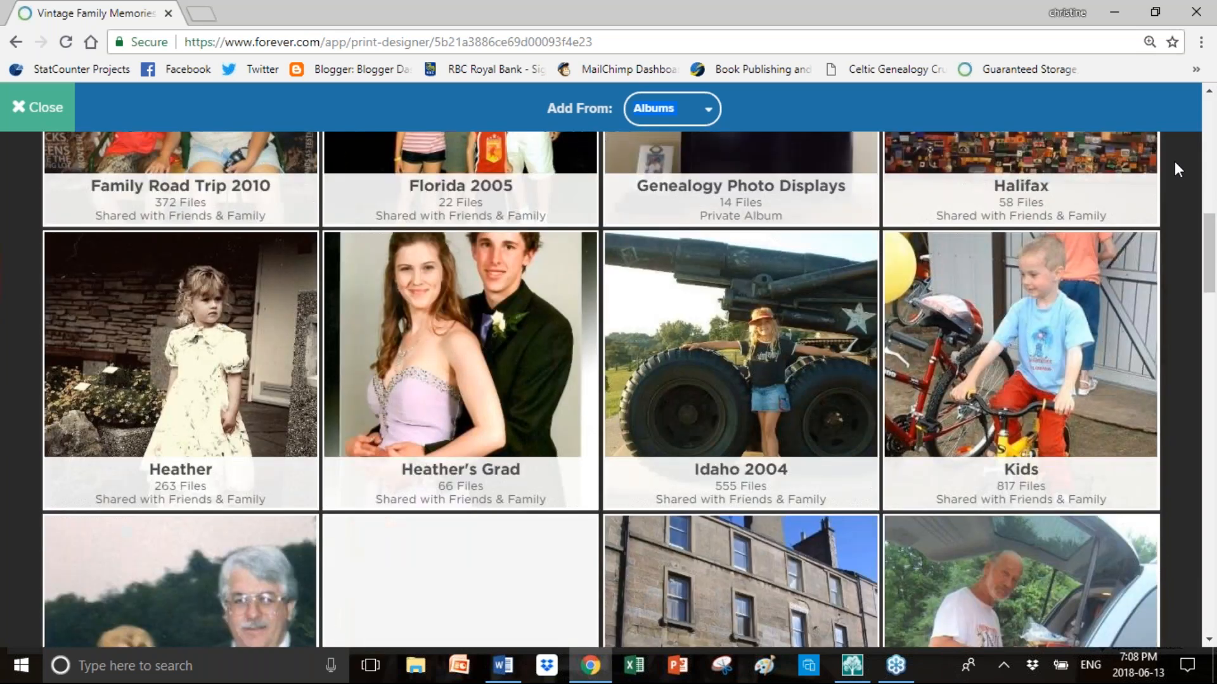
pyautogui.scroll(-6, 1173, 163)
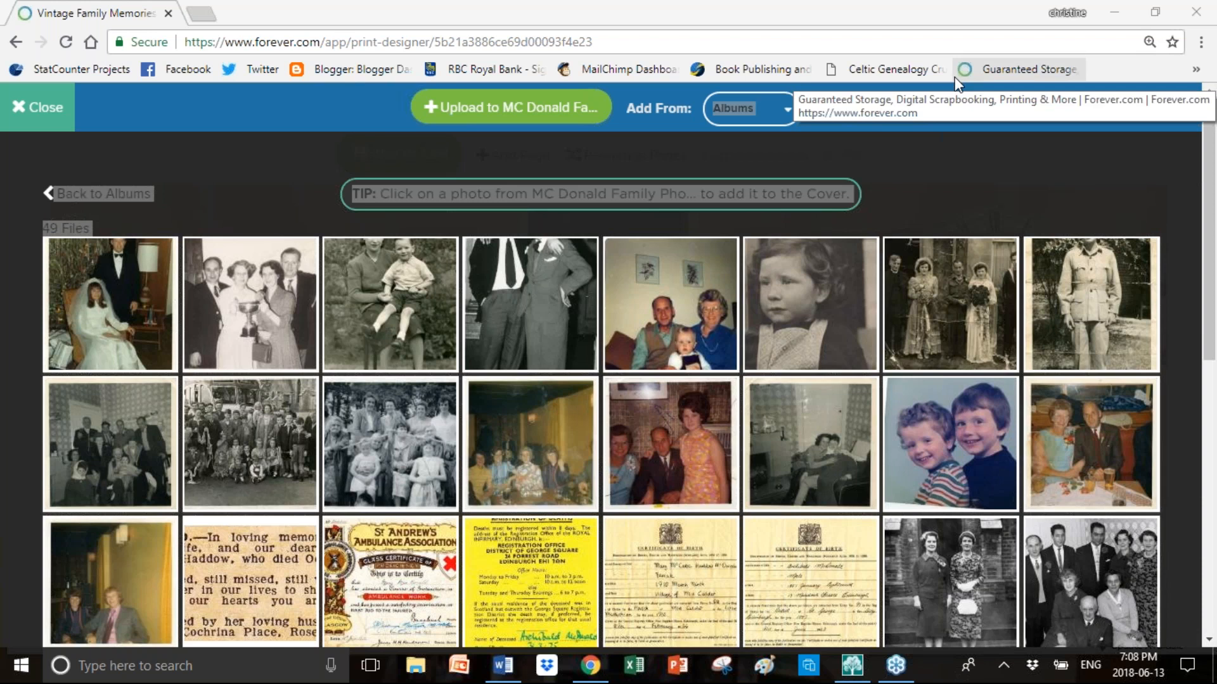
pyautogui.scroll(-5, 811, 571)
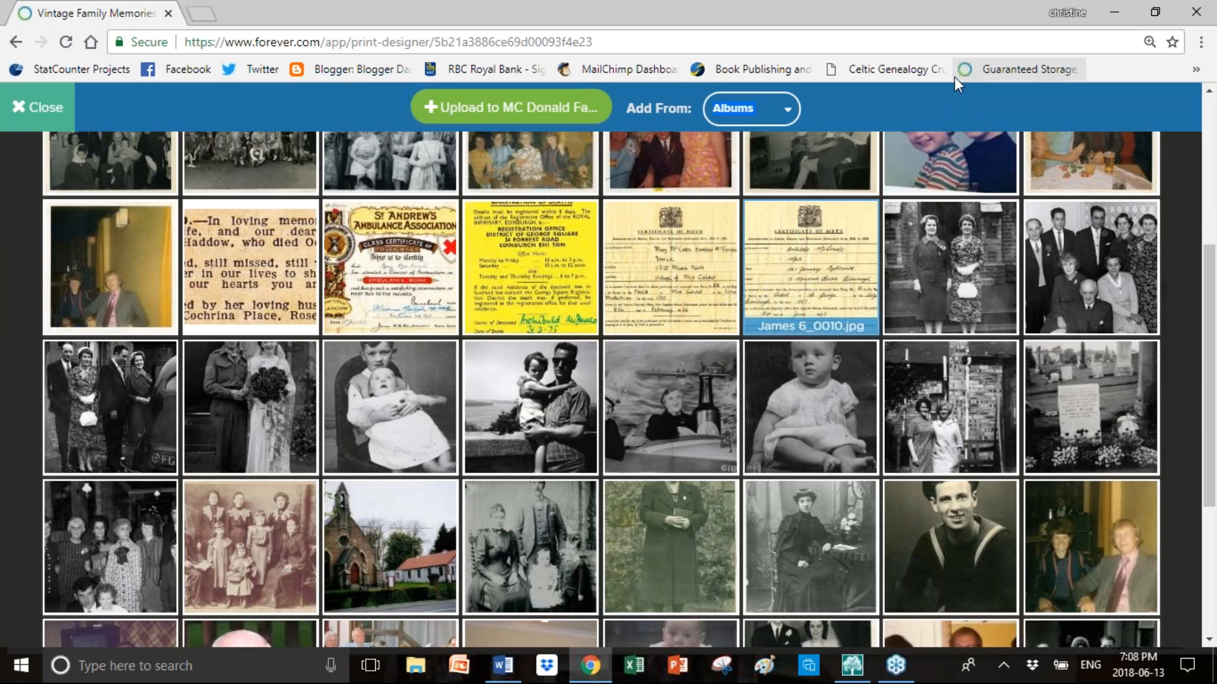
pyautogui.scroll(-3, 811, 545)
pyautogui.scroll(-1, 811, 545)
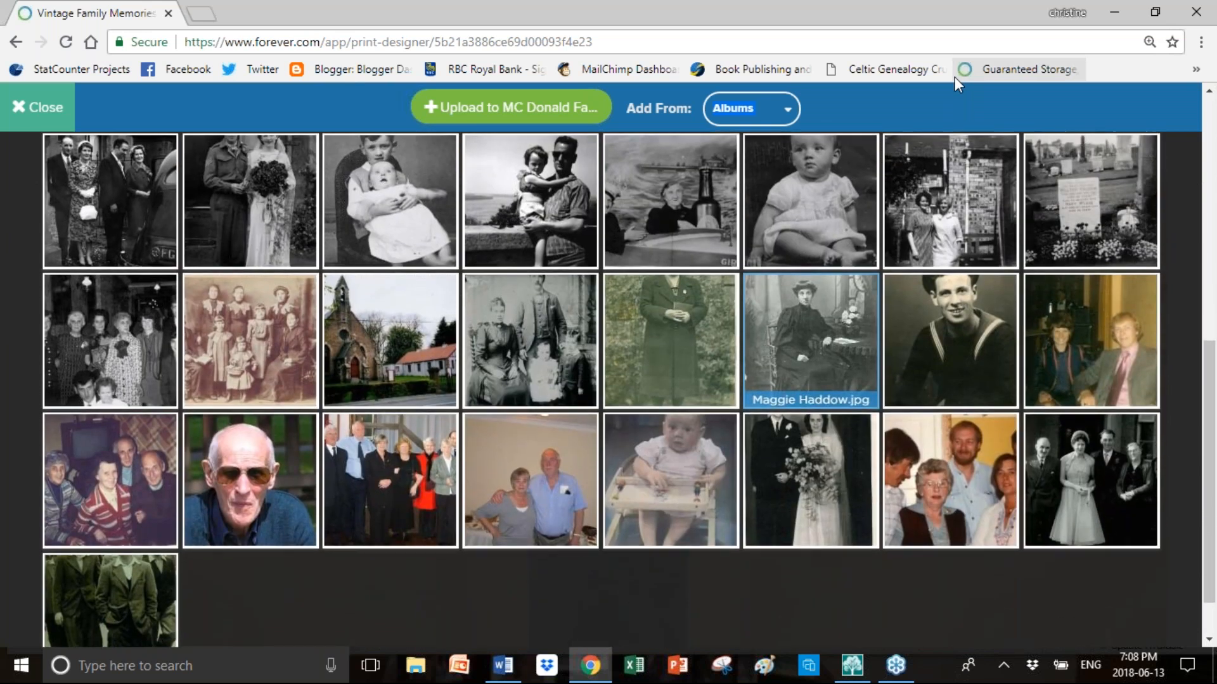
pyautogui.click(246, 325)
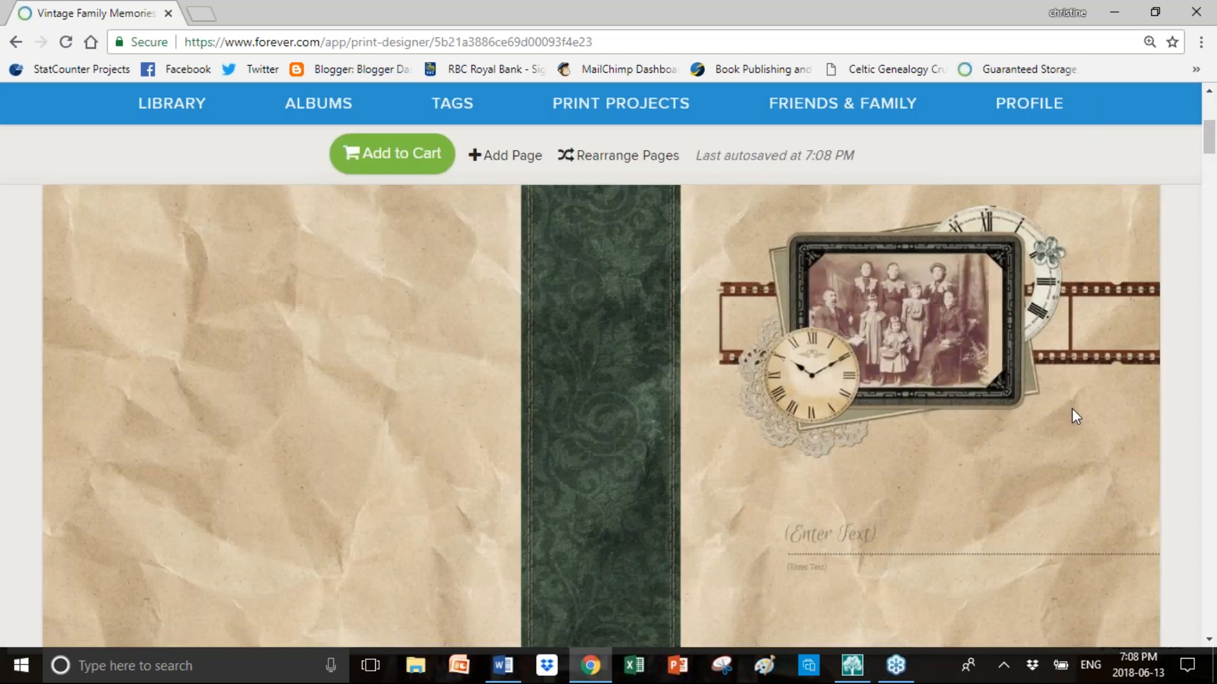
# Title the front cover 'McDonald Family Memories' and save the change
pyautogui.click(850, 545)
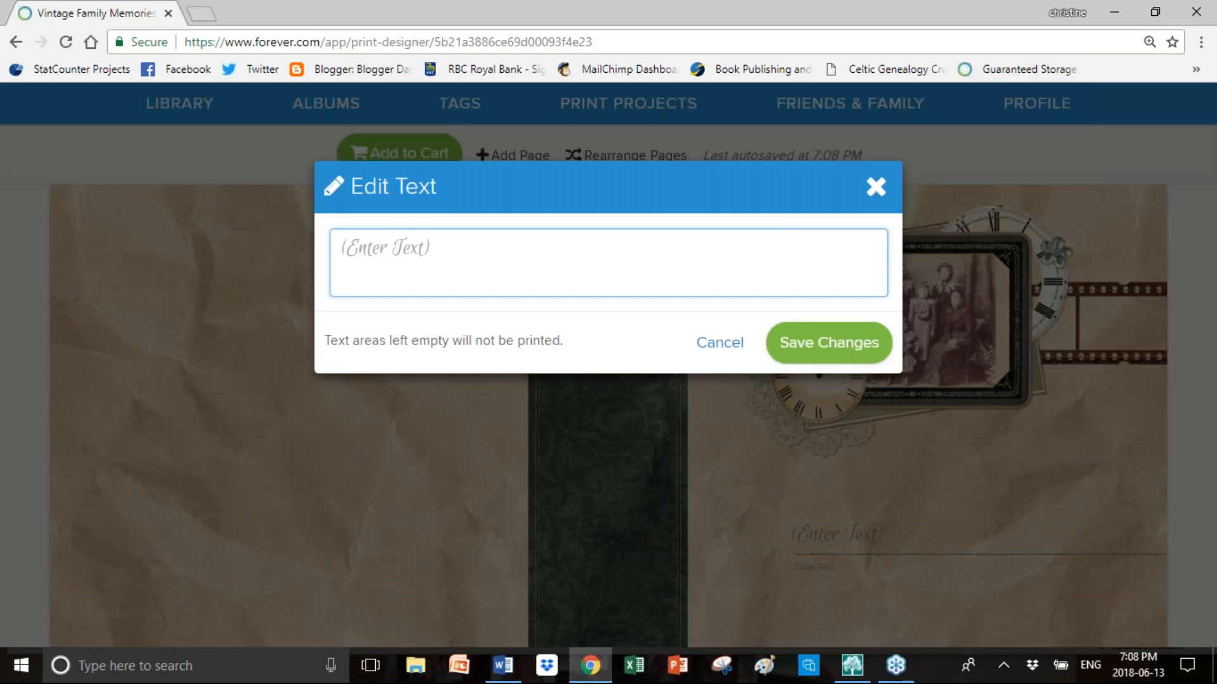
pyautogui.write('McDo')
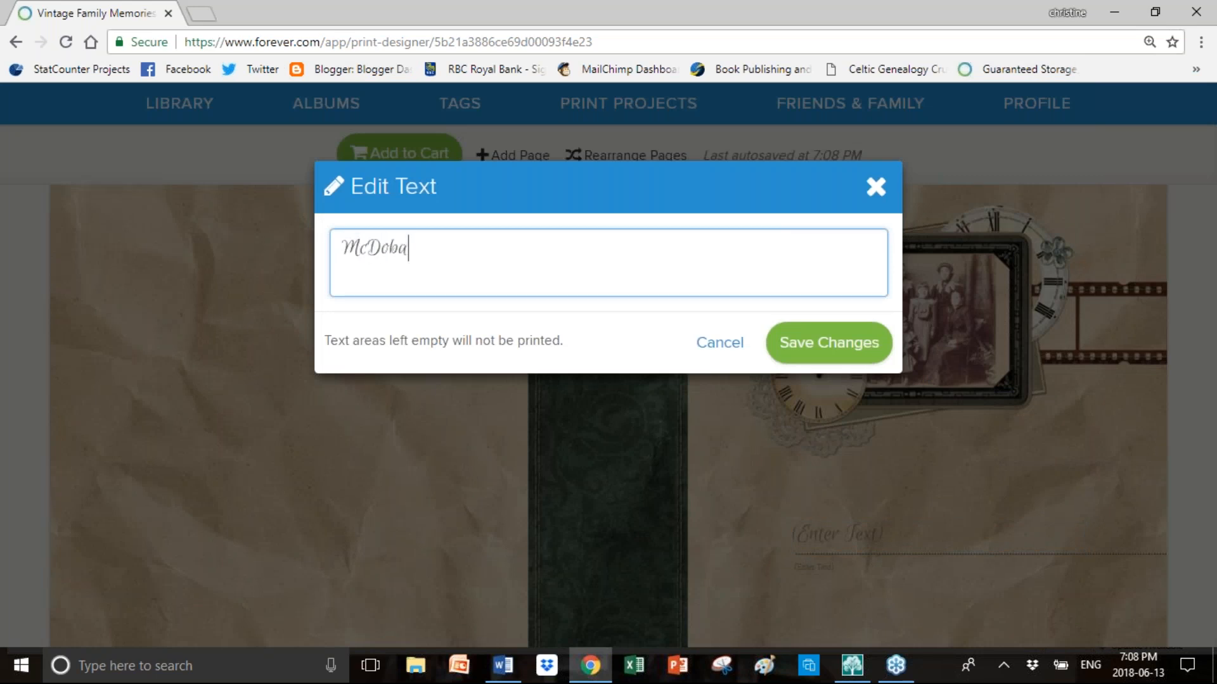
pyautogui.write('nald Family Memories')
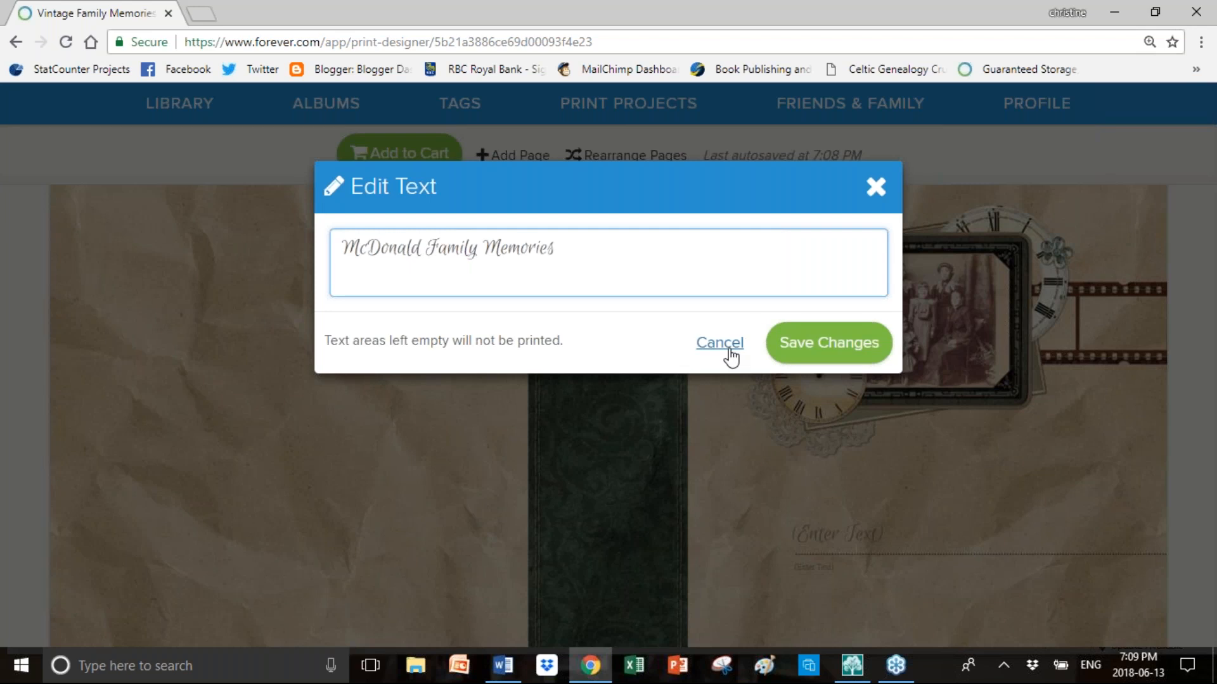
pyautogui.click(826, 353)
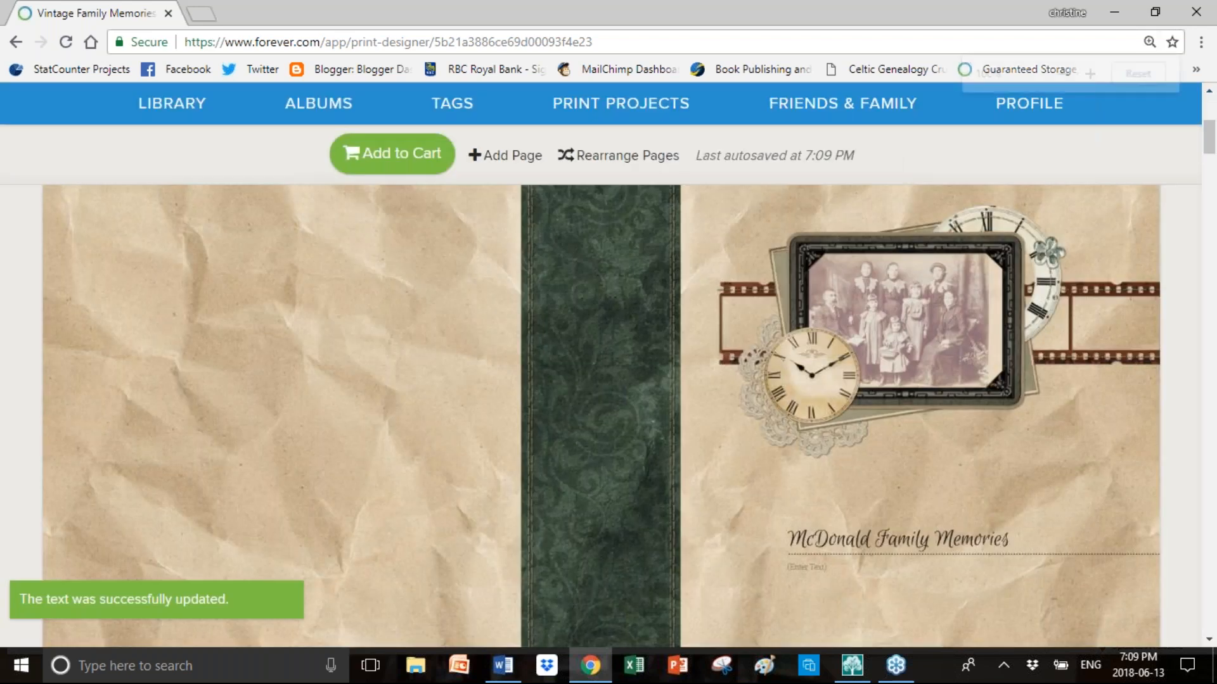
pyautogui.scroll(-4, 600, 384)
pyautogui.scroll(6, 601, 384)
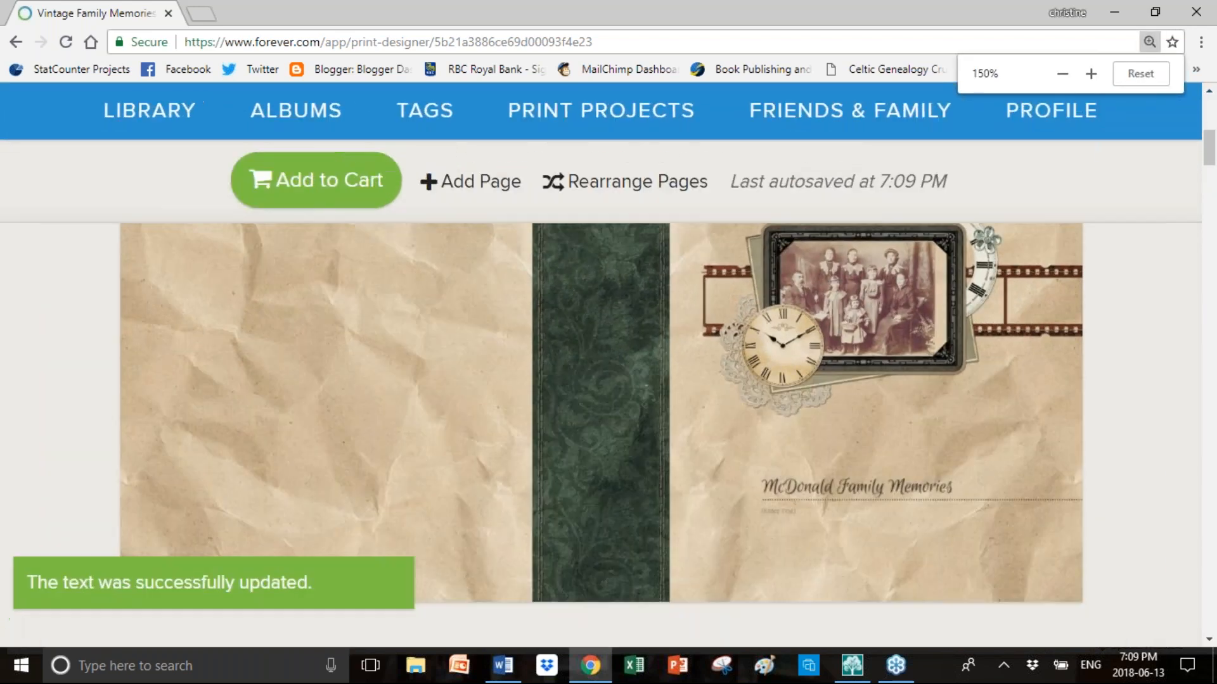
pyautogui.scroll(-4, 600, 384)
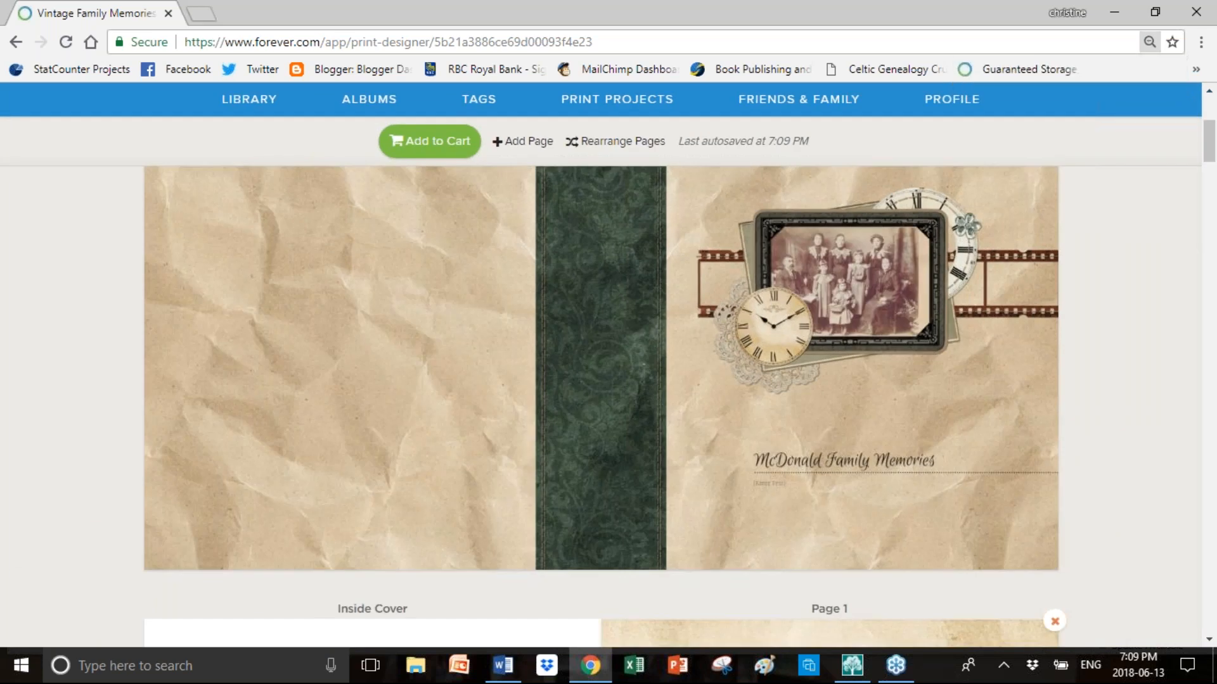
pyautogui.click(773, 498)
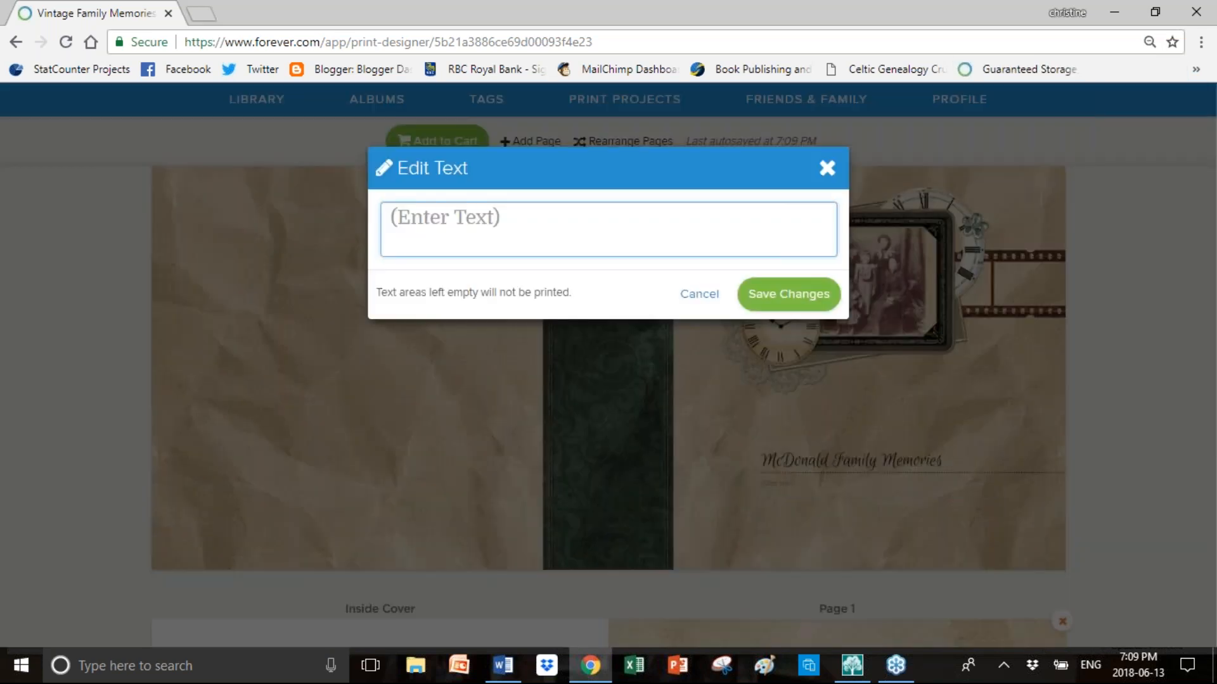
pyautogui.click(826, 168)
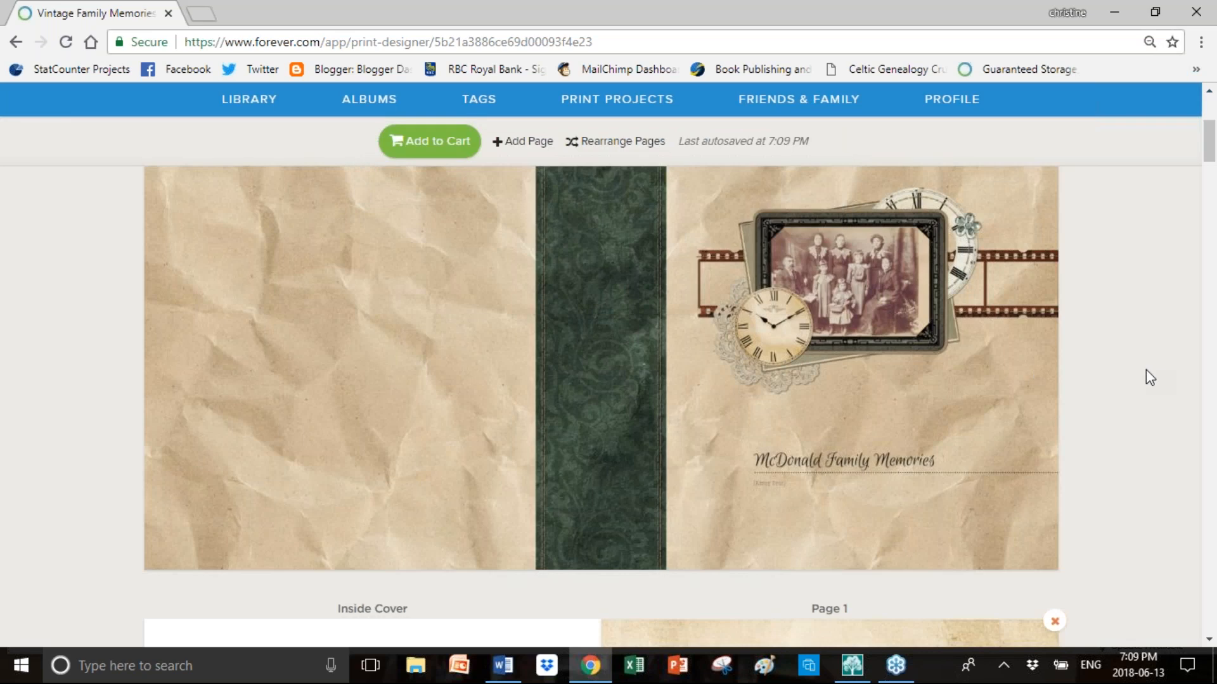
pyautogui.scroll(-5, 1146, 370)
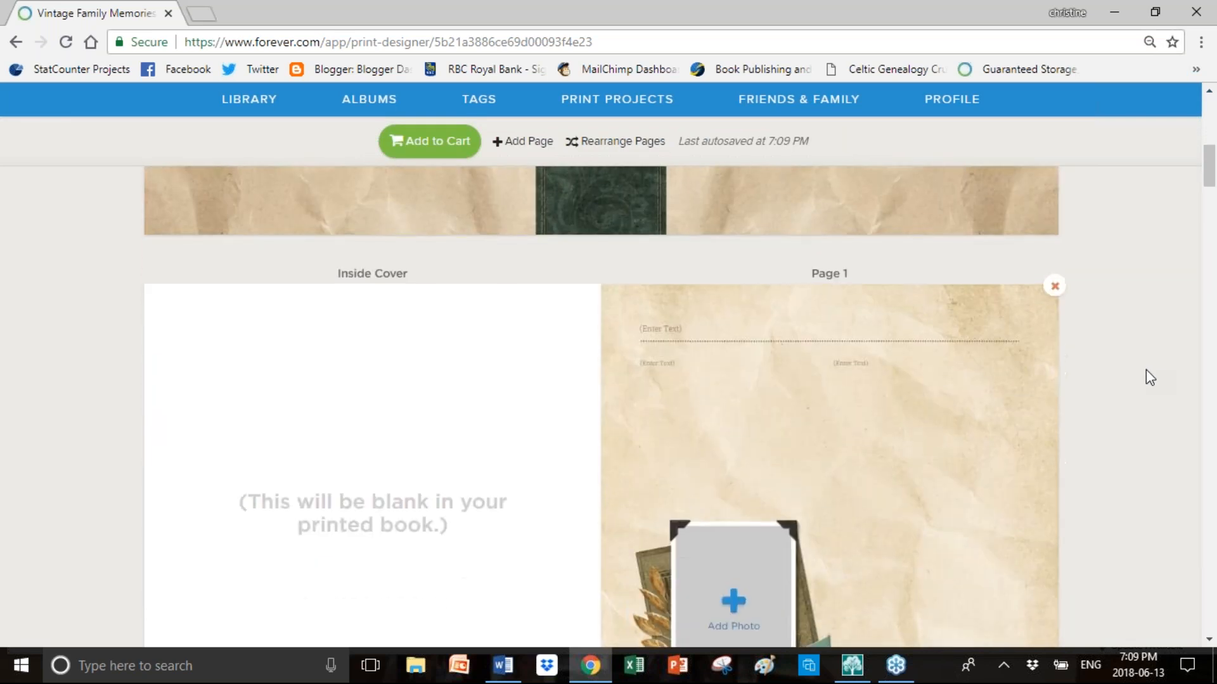
pyautogui.scroll(-2, 1145, 370)
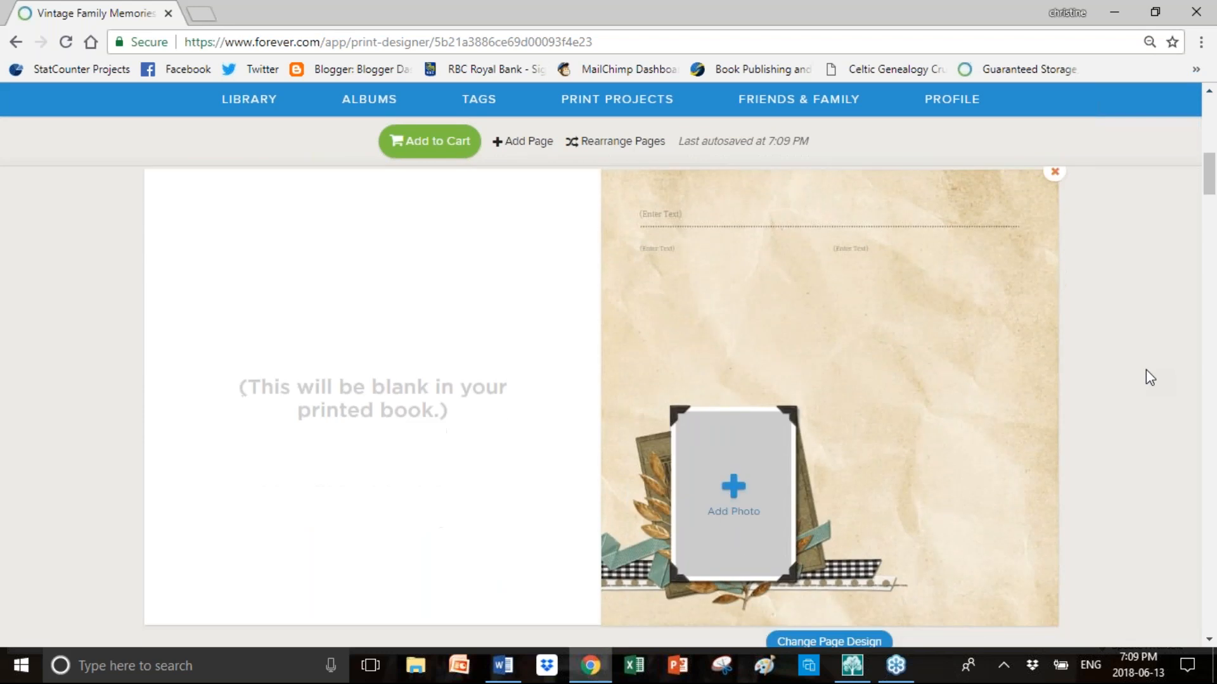
pyautogui.scroll(7, 1146, 370)
pyautogui.scroll(-10, 1146, 370)
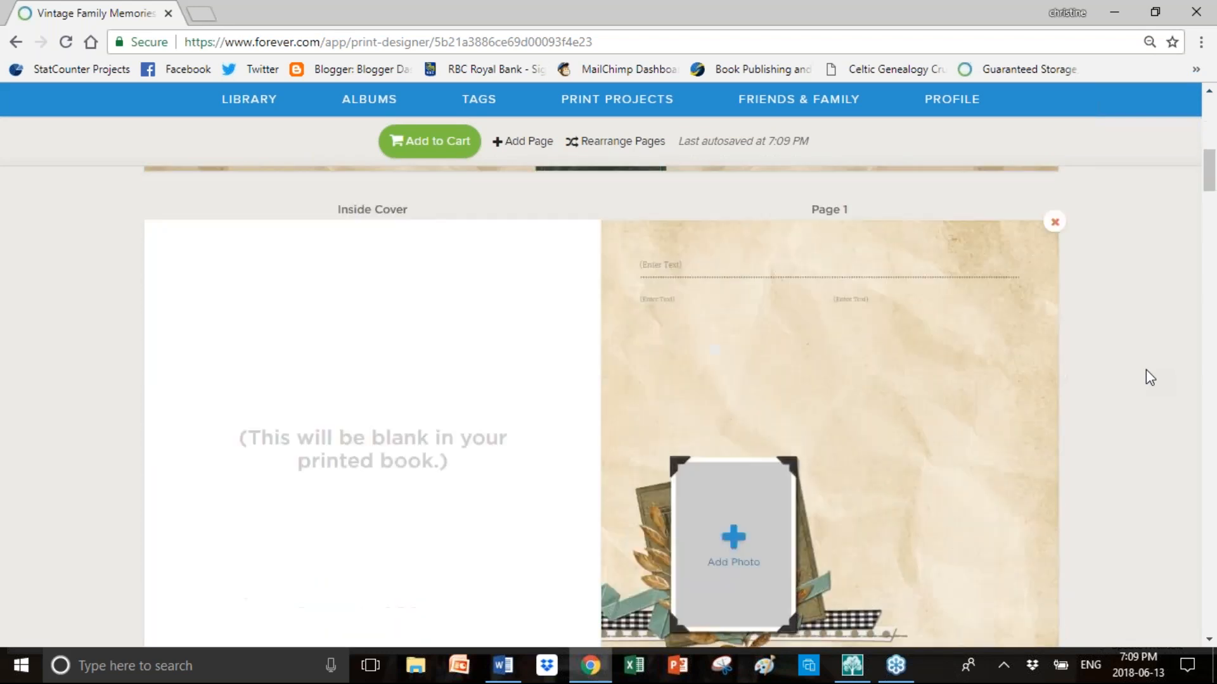
pyautogui.scroll(-17, 1145, 371)
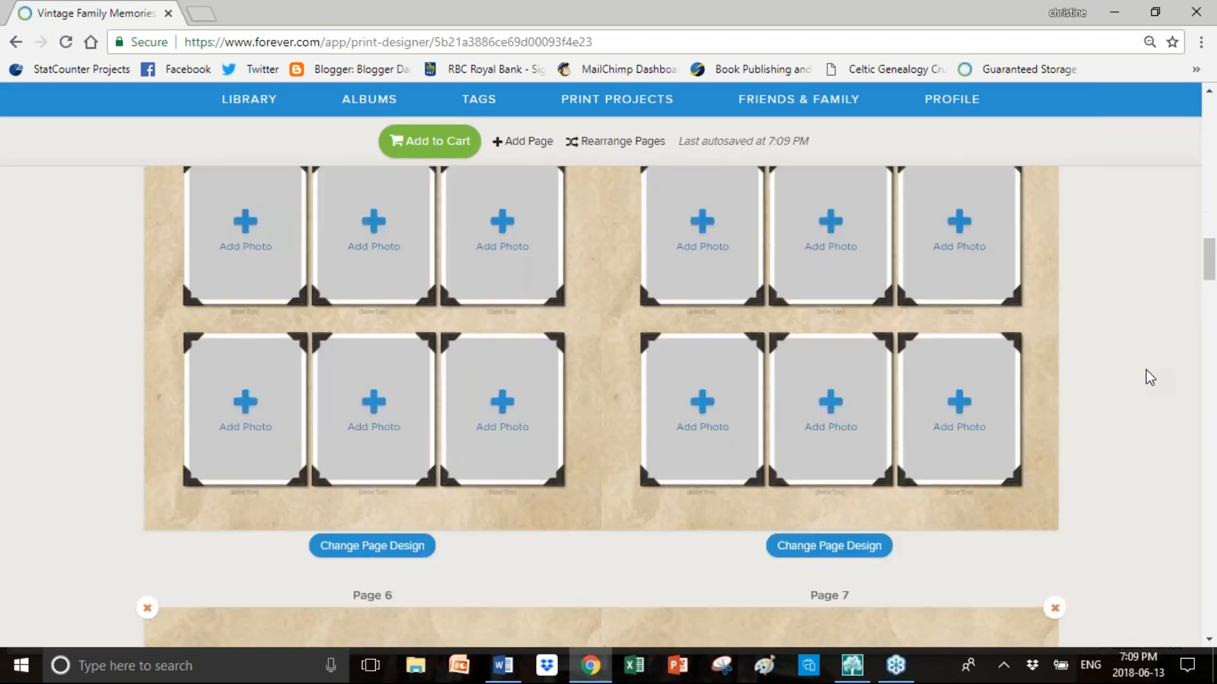
pyautogui.scroll(-10, 1146, 370)
pyautogui.scroll(20, 1145, 370)
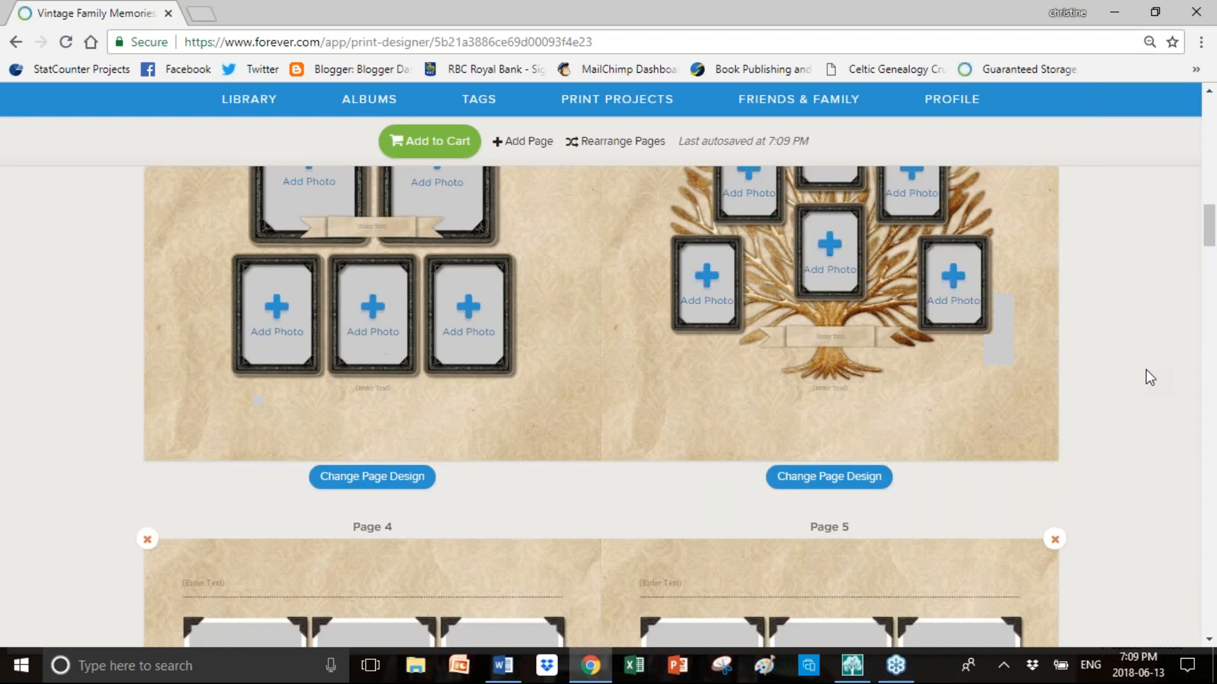
pyautogui.scroll(8, 1145, 370)
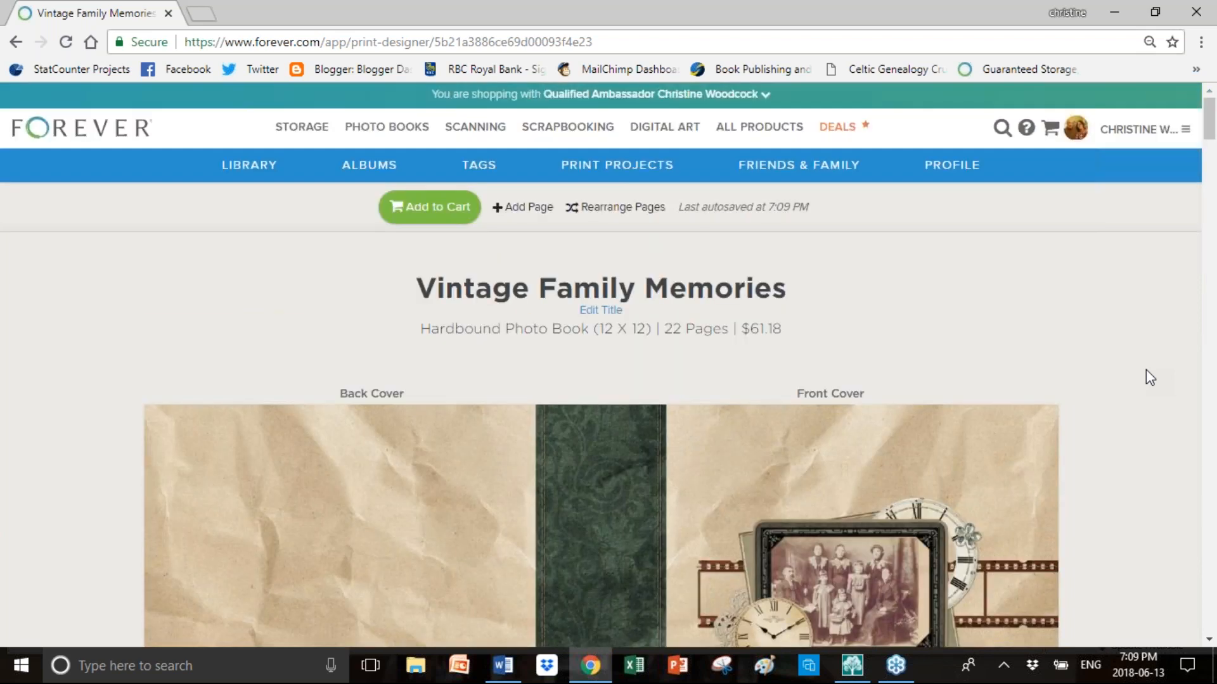
# Open Rearrange Pages and set the browser zoom to 80% to see the page thumbnails
pyautogui.click(592, 210)
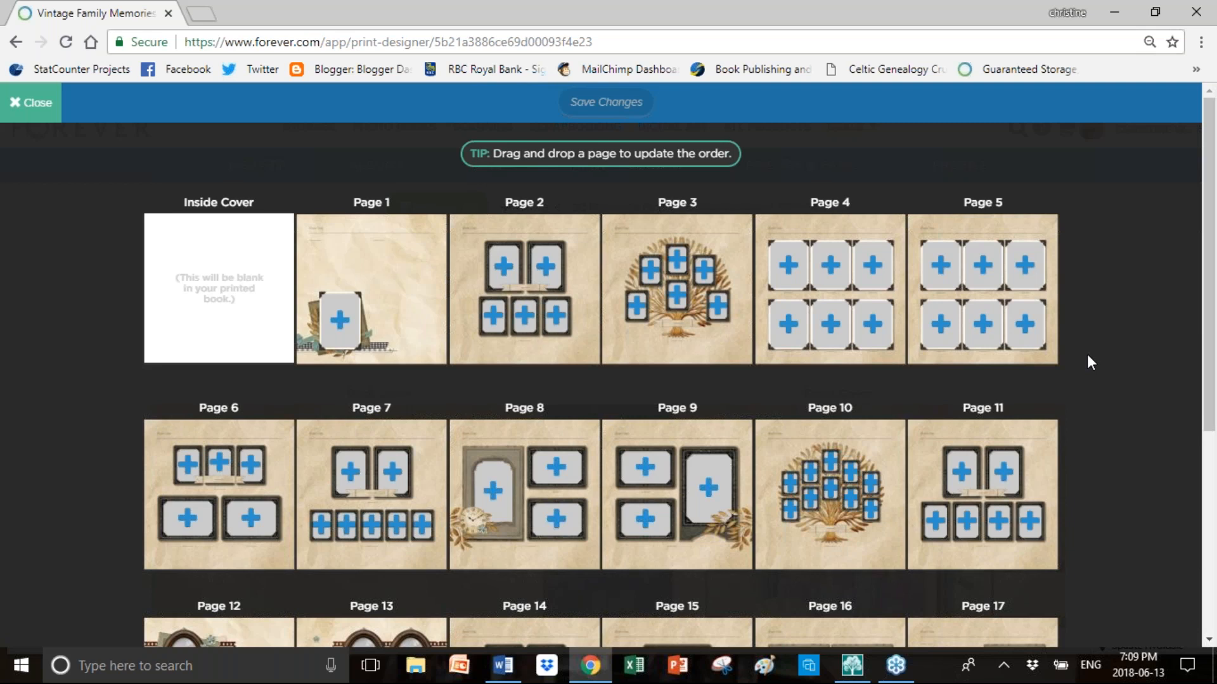
pyautogui.scroll(-3, 1088, 356)
pyautogui.scroll(-3, 1089, 361)
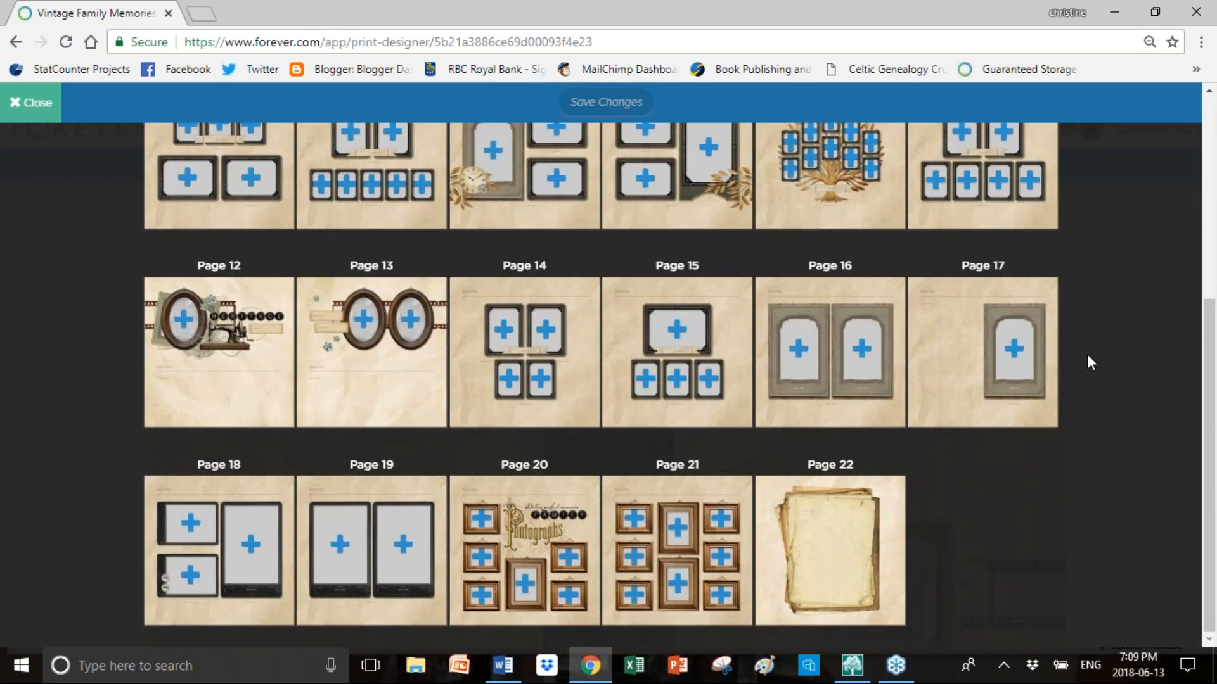
pyautogui.scroll(1, 1087, 356)
pyautogui.scroll(-1, 1087, 356)
pyautogui.scroll(2, 1087, 356)
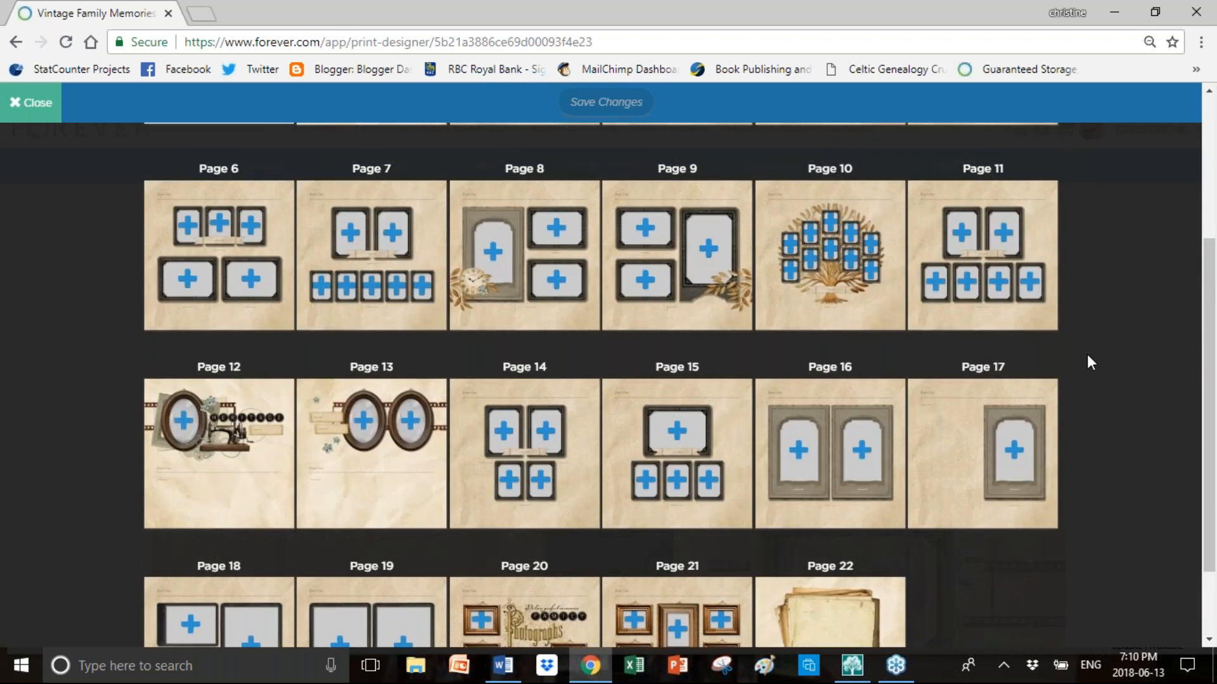
pyautogui.scroll(5, 1089, 362)
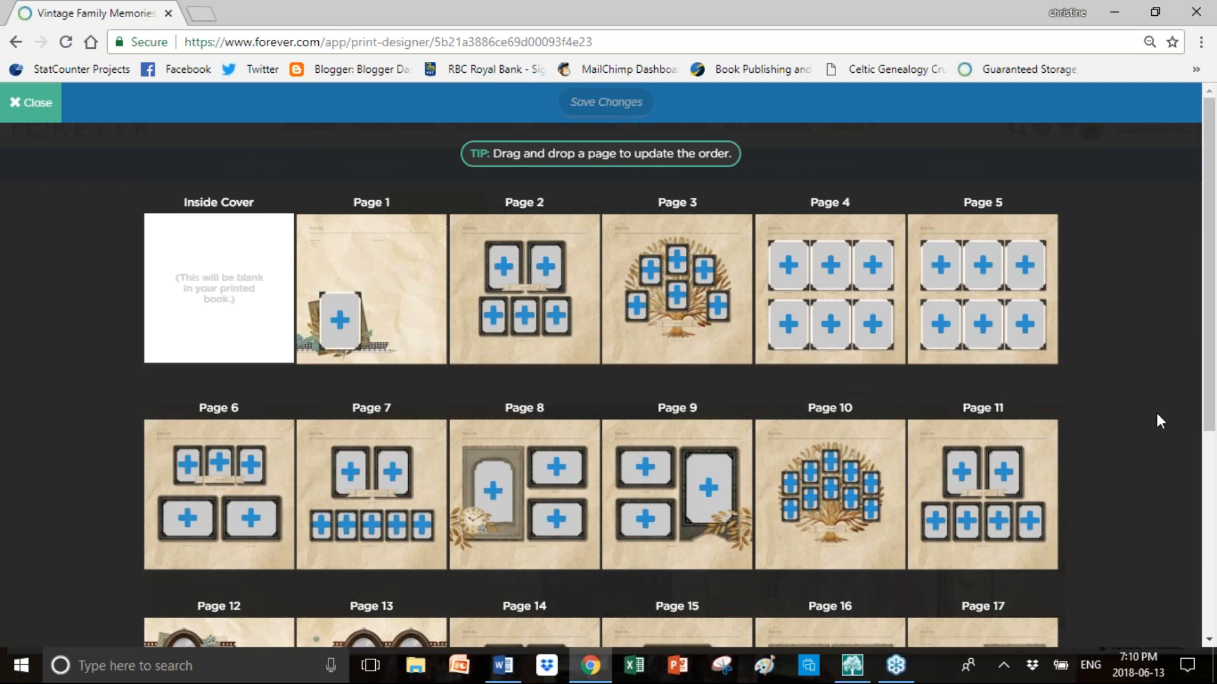
pyautogui.scroll(-2, 1157, 418)
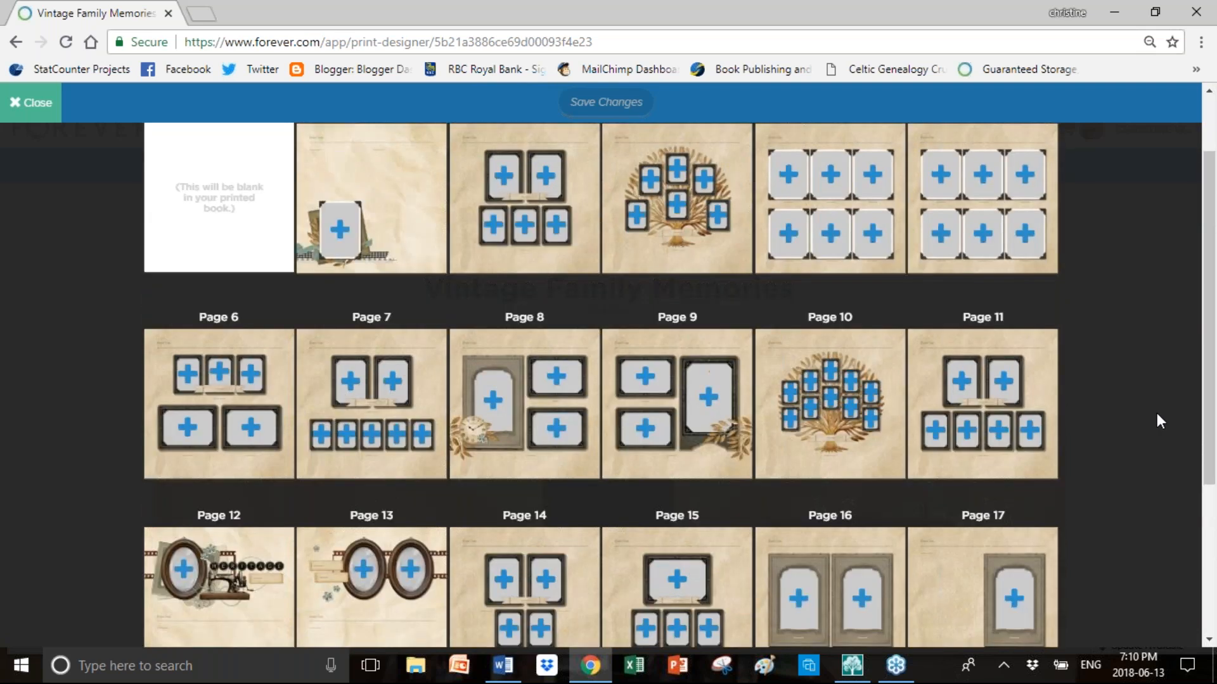
pyautogui.scroll(1, 1157, 418)
pyautogui.hotkey('ctrl', '-')
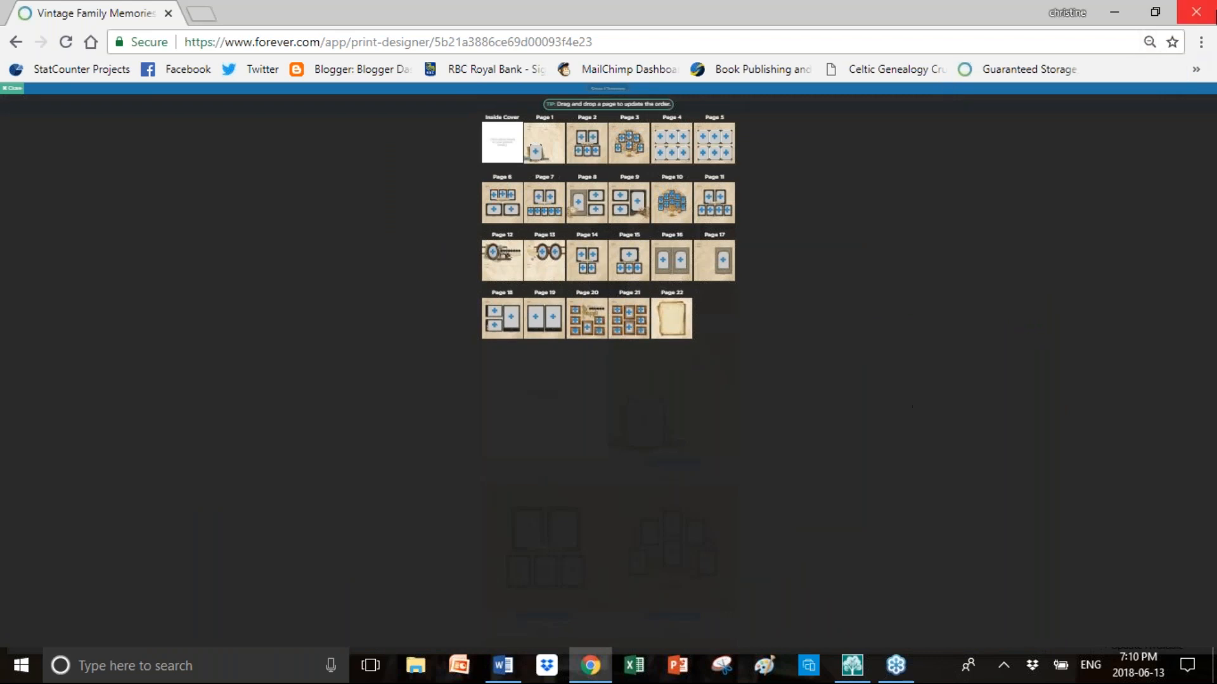
pyautogui.click(1200, 42)
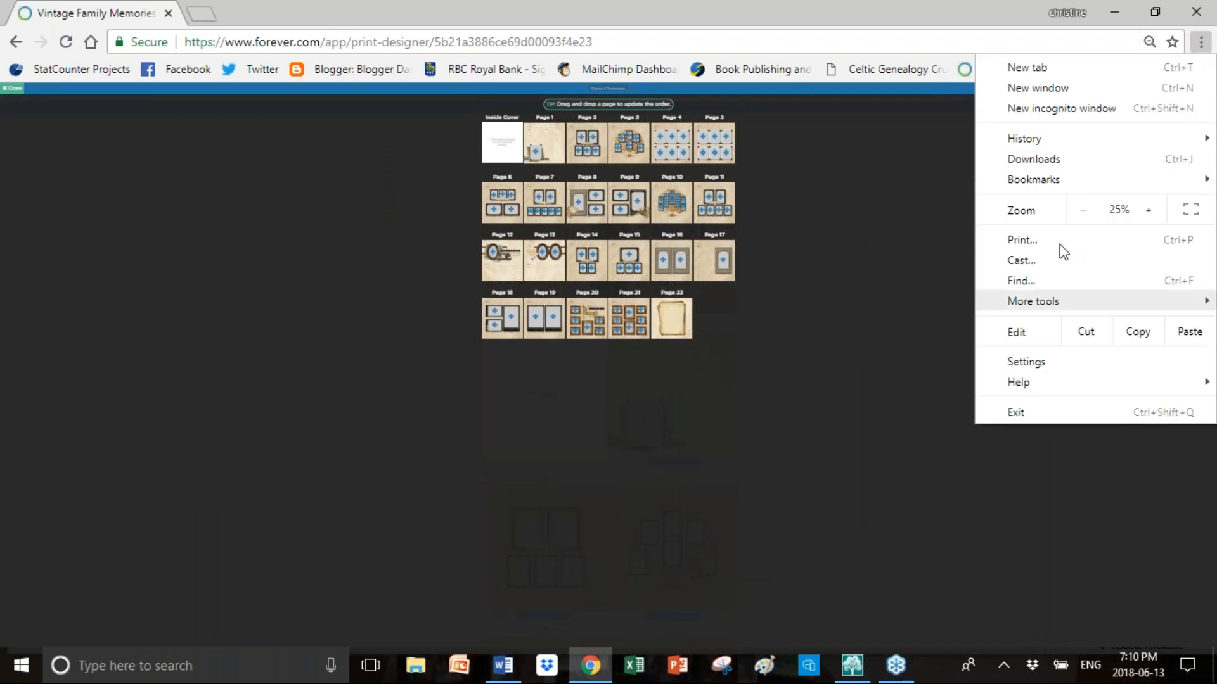
pyautogui.click(1148, 210)
pyautogui.click(1148, 210)
pyautogui.click(1148, 210)
pyautogui.click(1147, 210)
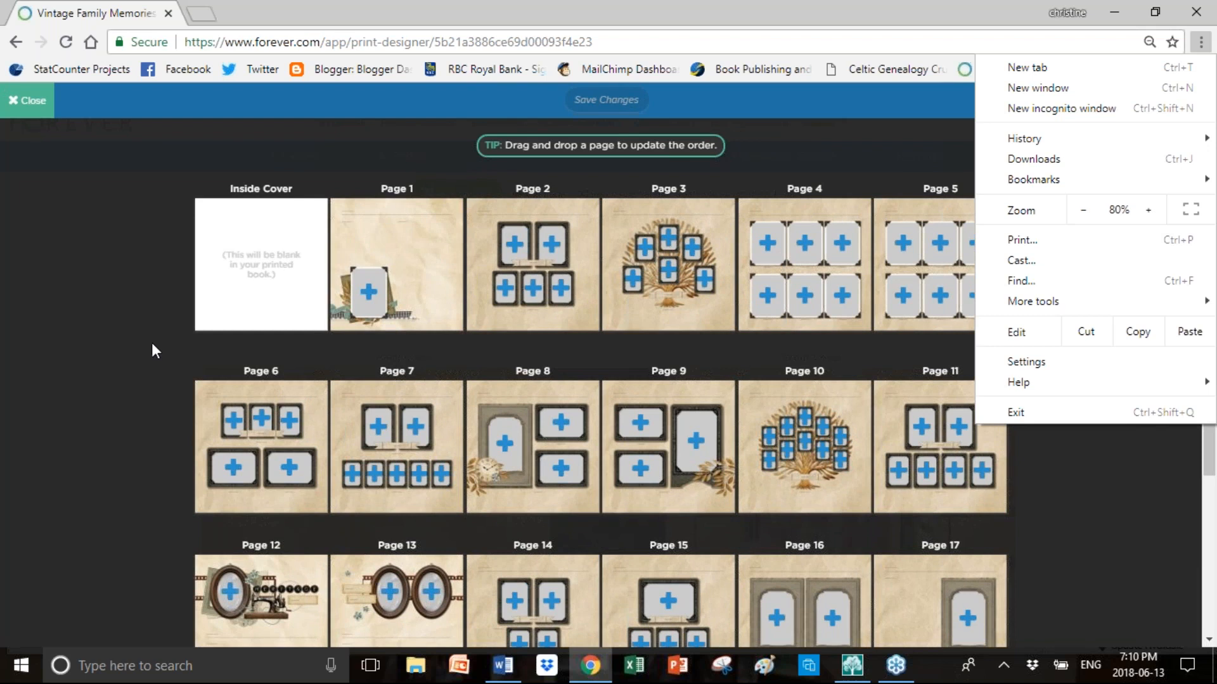
pyautogui.click(152, 351)
# Move the Page 12 oval-frame page into the Page 1 slot and save the order
pyautogui.scroll(-1, 693, 399)
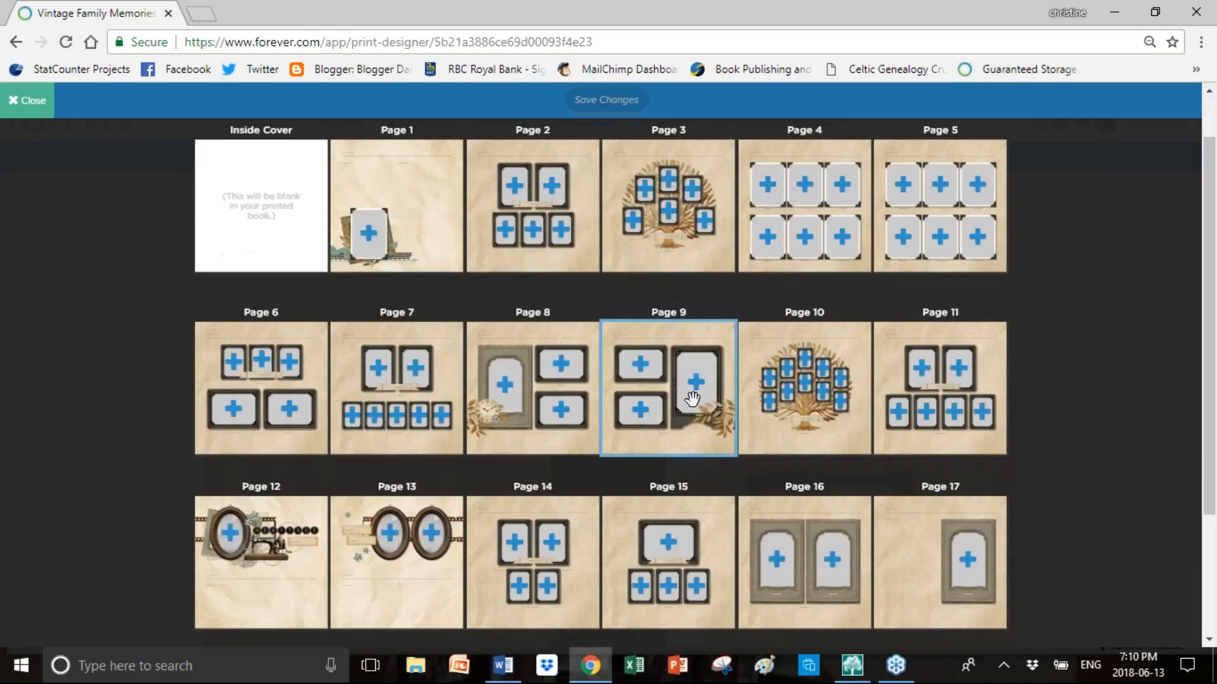
pyautogui.scroll(-2, 692, 399)
pyautogui.moveTo(211, 461); pyautogui.dragTo(359, 254)
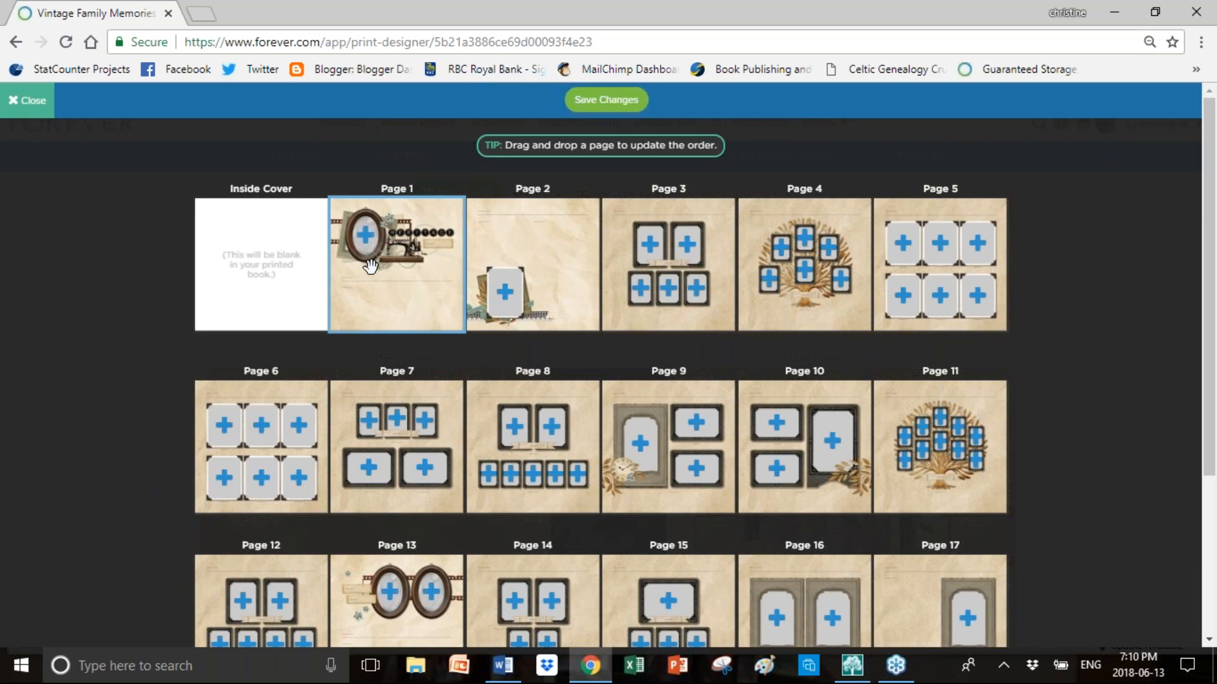
pyautogui.click(606, 101)
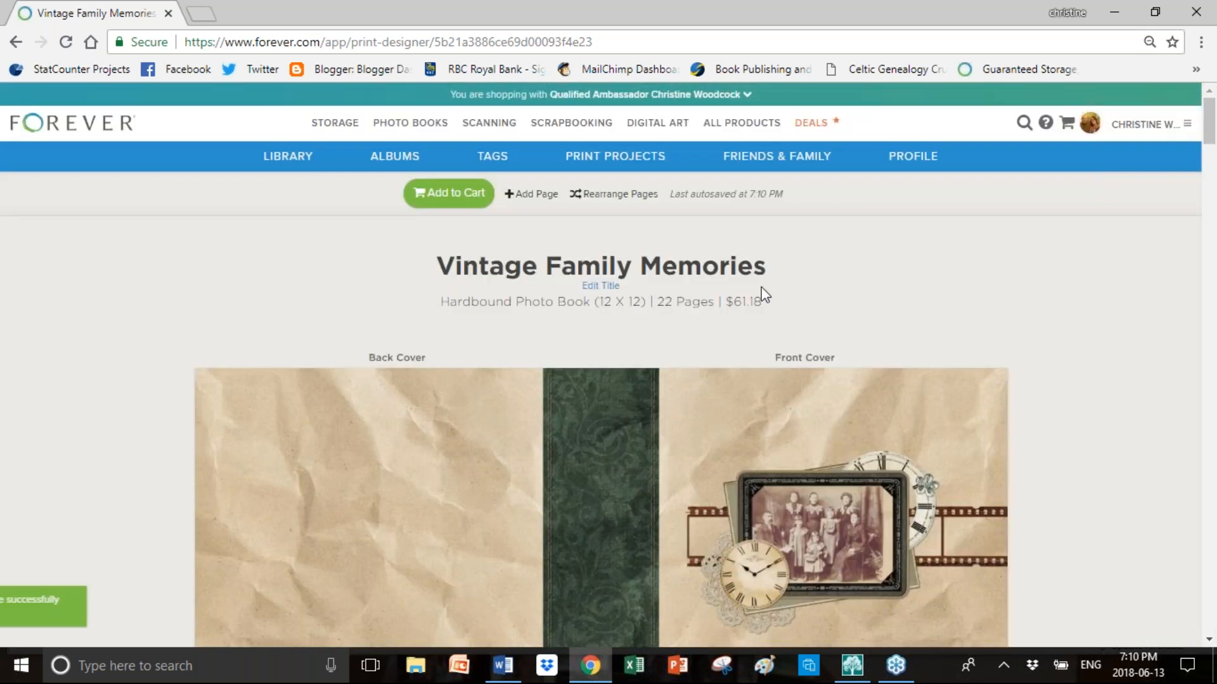
# Place the vintage photo of the woman in black in Page 1's oval frame
pyautogui.scroll(-8, 1063, 269)
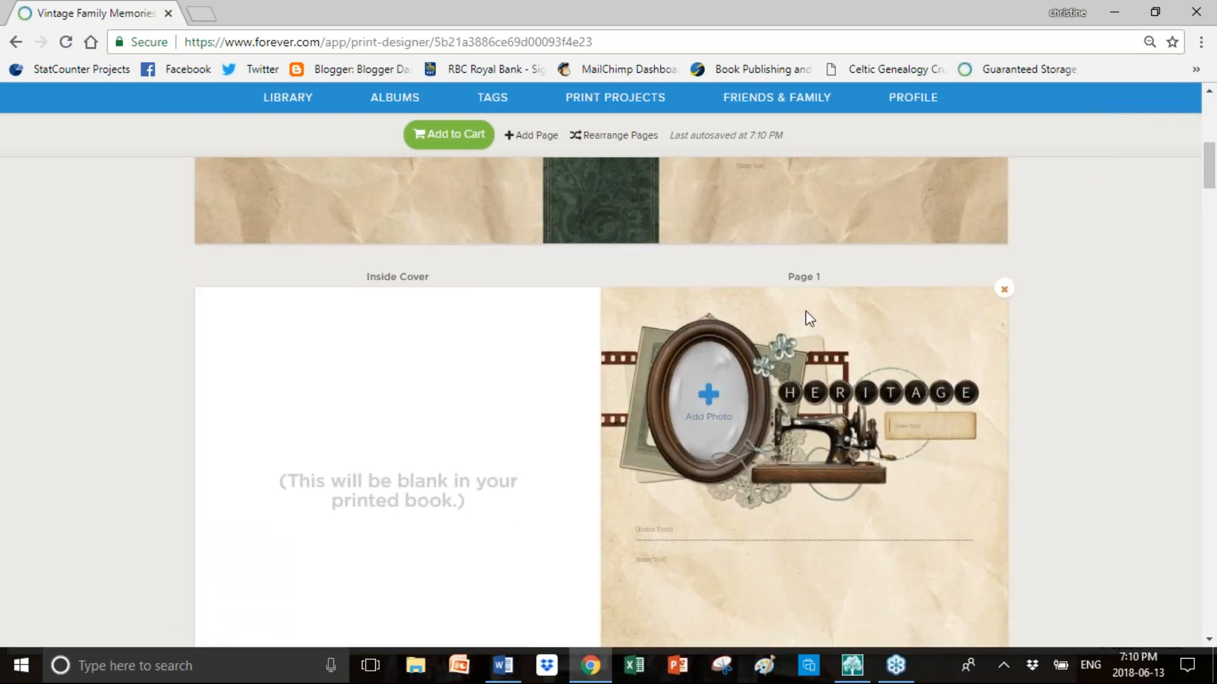
pyautogui.click(700, 415)
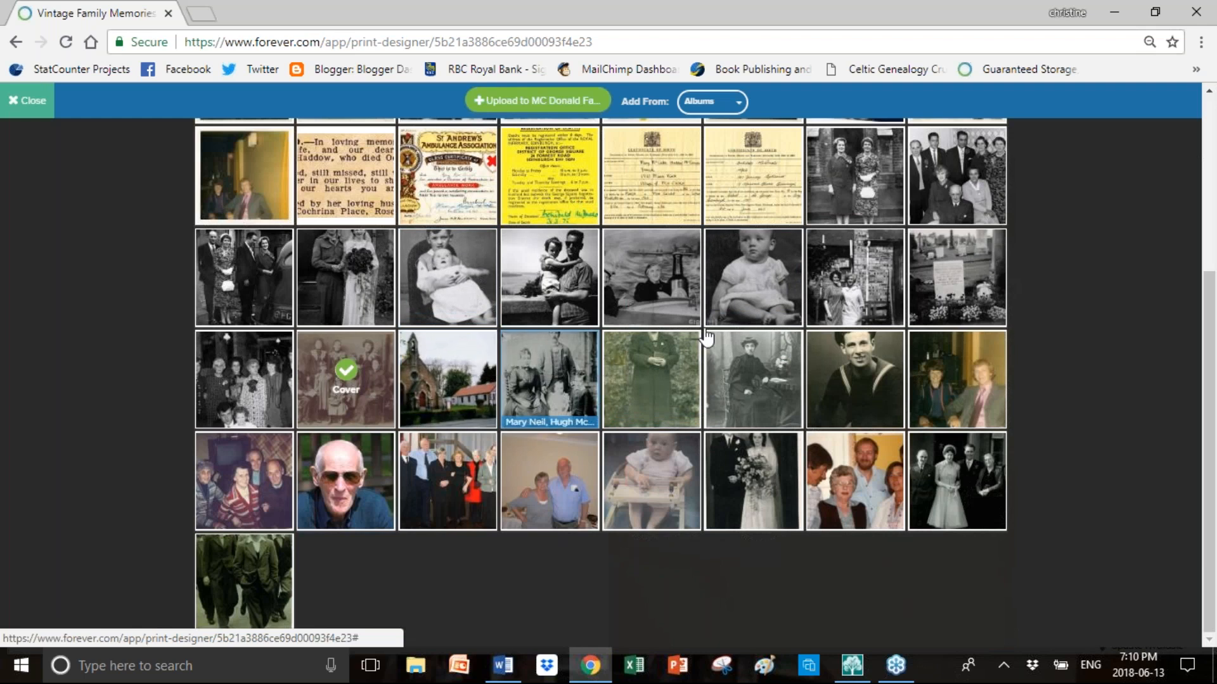
pyautogui.click(749, 362)
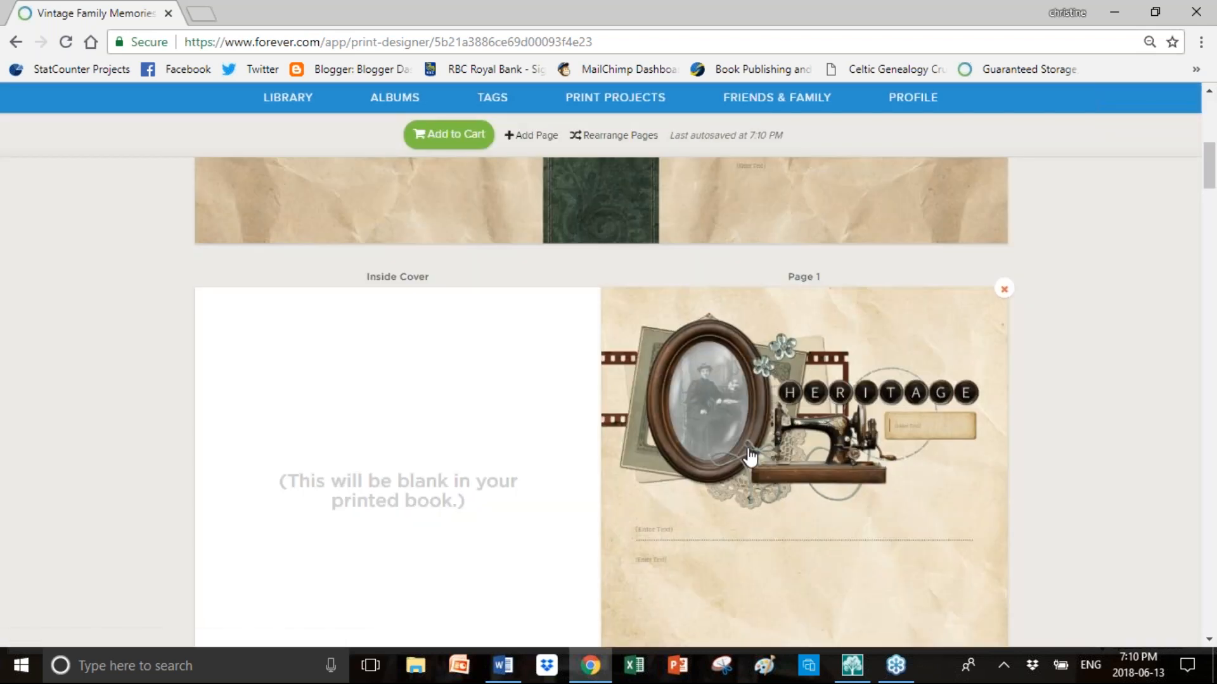
# Label the oval-frame photo with the grandmother's name and save it
pyautogui.click(911, 435)
pyautogui.write('G')
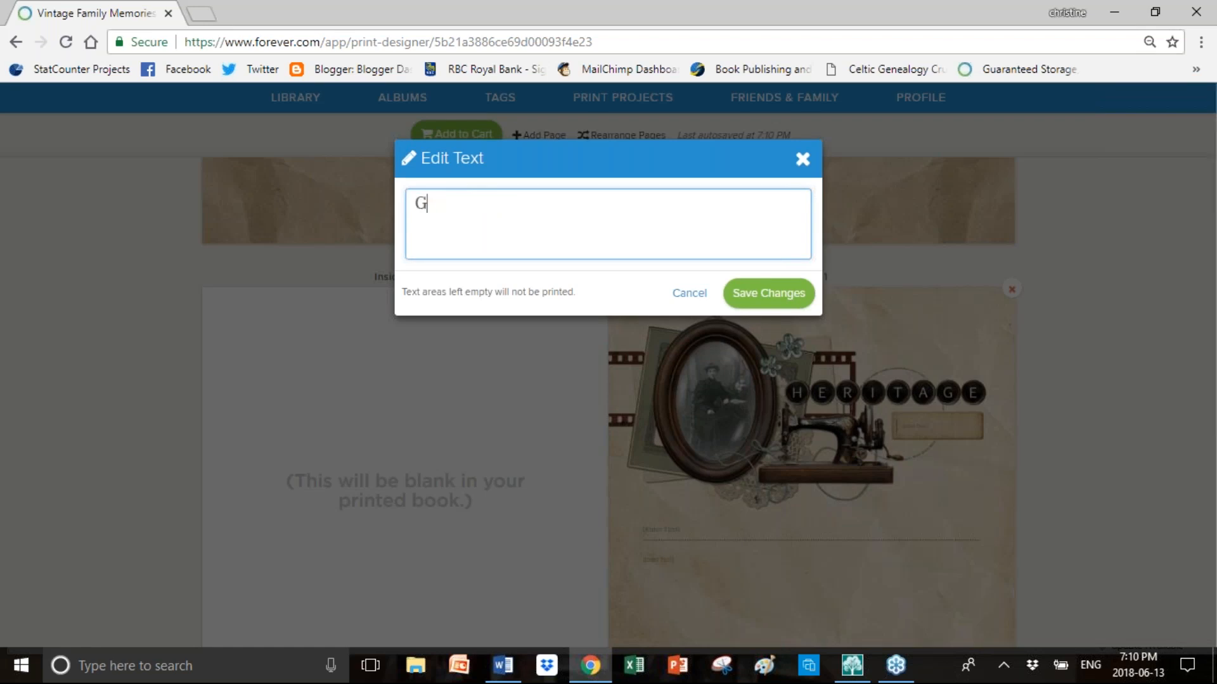
pyautogui.write('ranny Haddow')
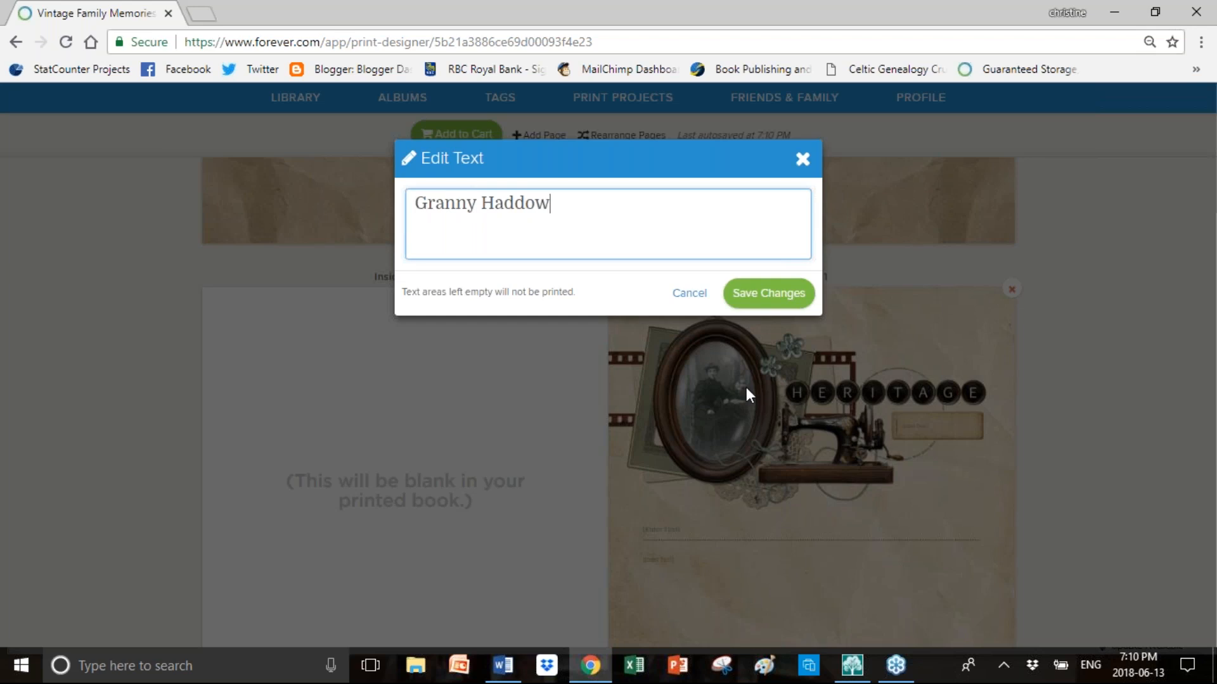
pyautogui.click(757, 302)
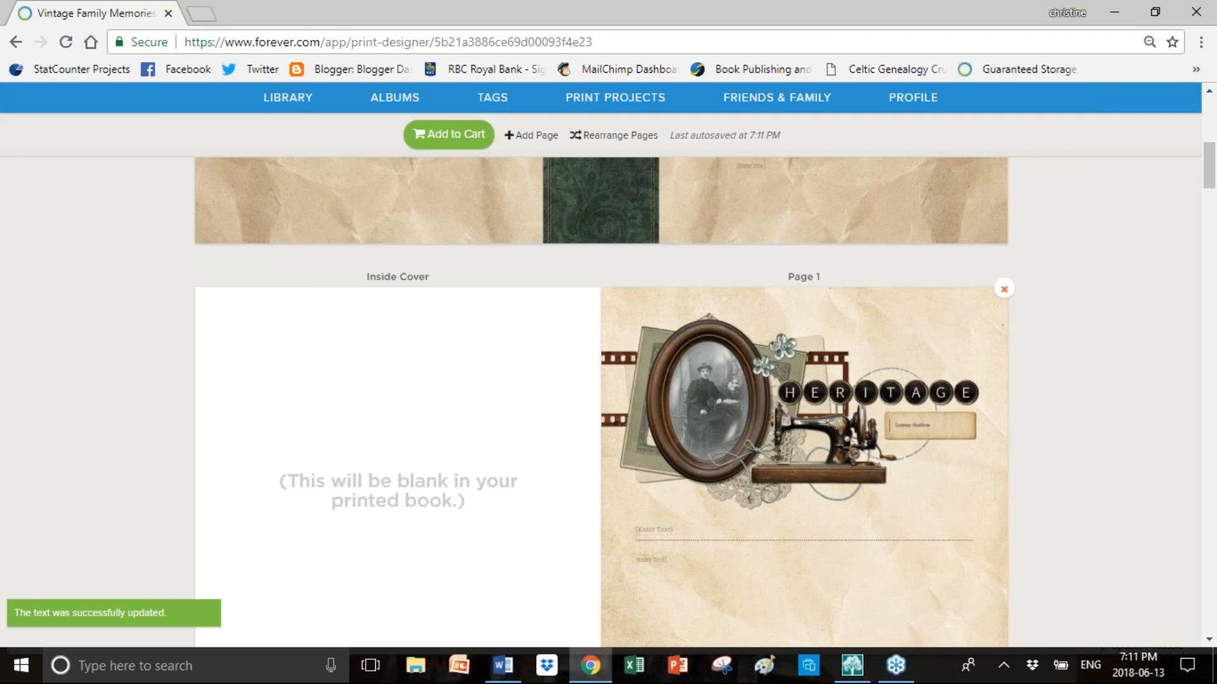
# Caption Page 1 with the couple's marriage in Edinburgh, June 1886, correcting the surname spelling
pyautogui.click(652, 539)
pyautogui.write('M')
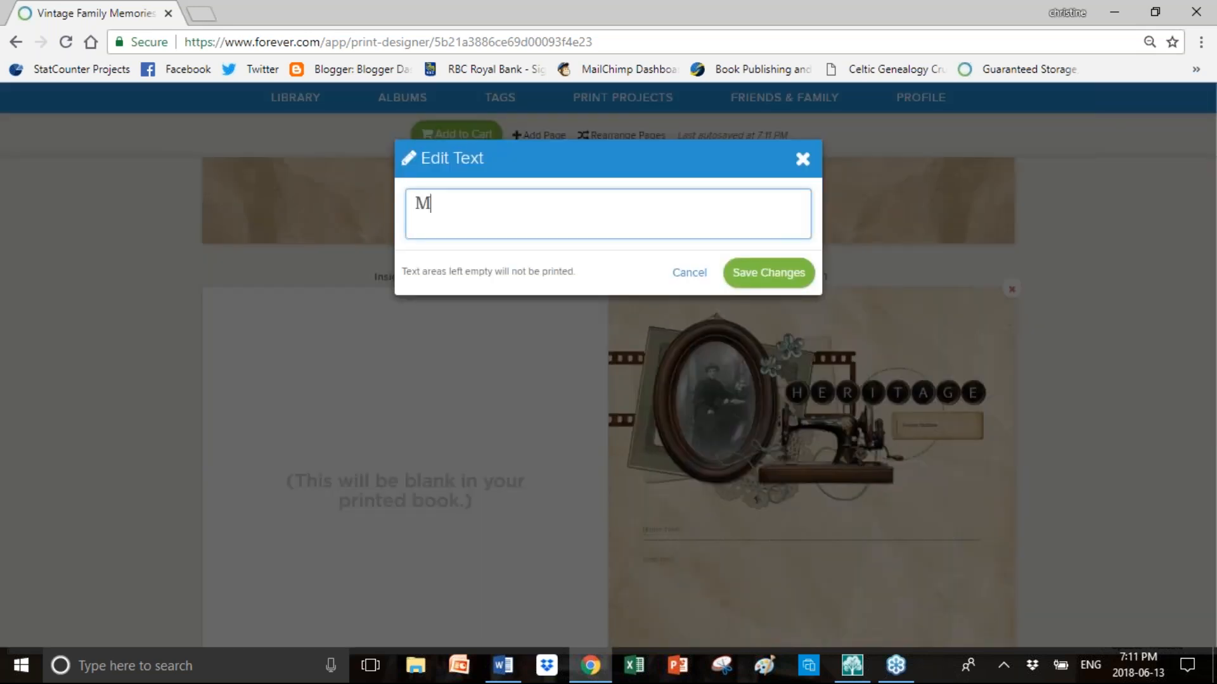
pyautogui.write('aggie Haddow married')
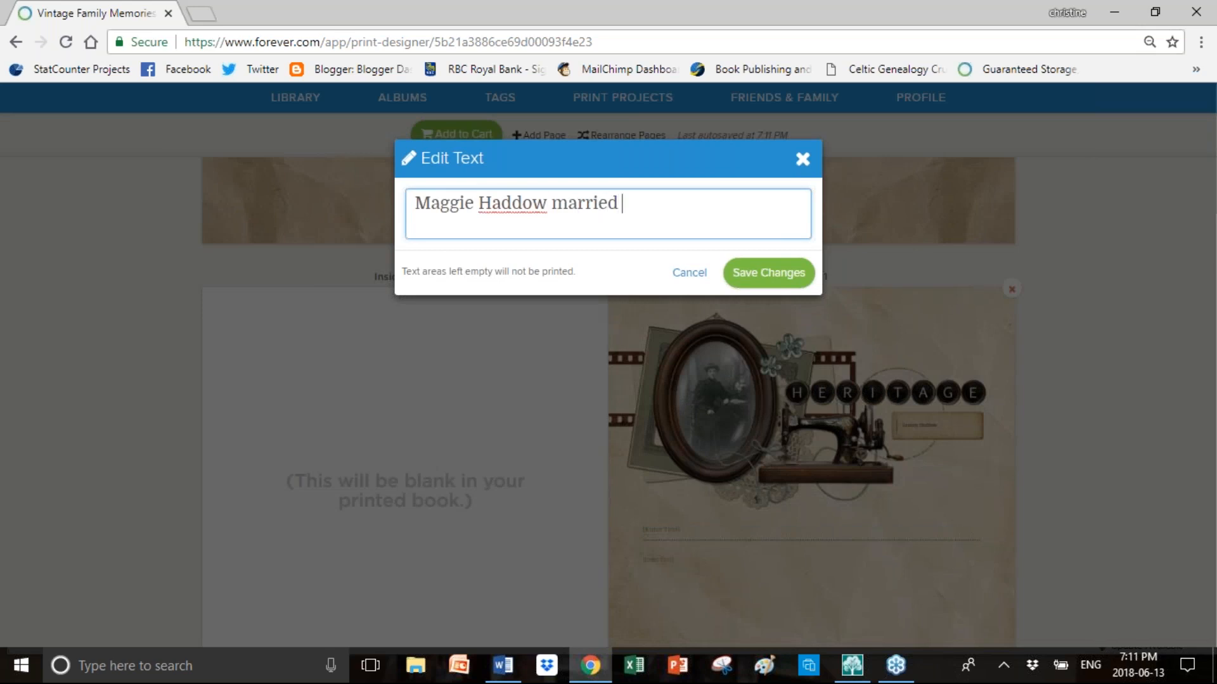
pyautogui.write(' Archie McDoa')
pyautogui.press('BackSpace')
pyautogui.write('nlad')
pyautogui.press('BackSpace')
pyautogui.press('BackSpace')
pyautogui.write('ld in Edinburgh ')
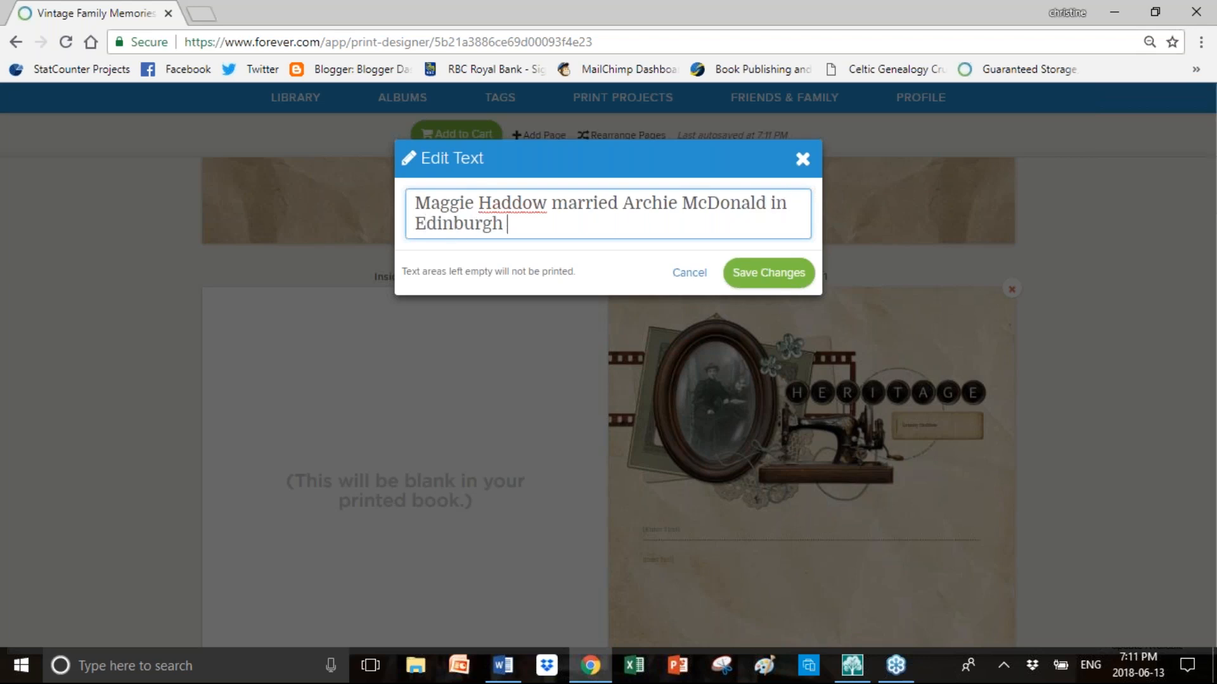
pyautogui.write('June 1886')
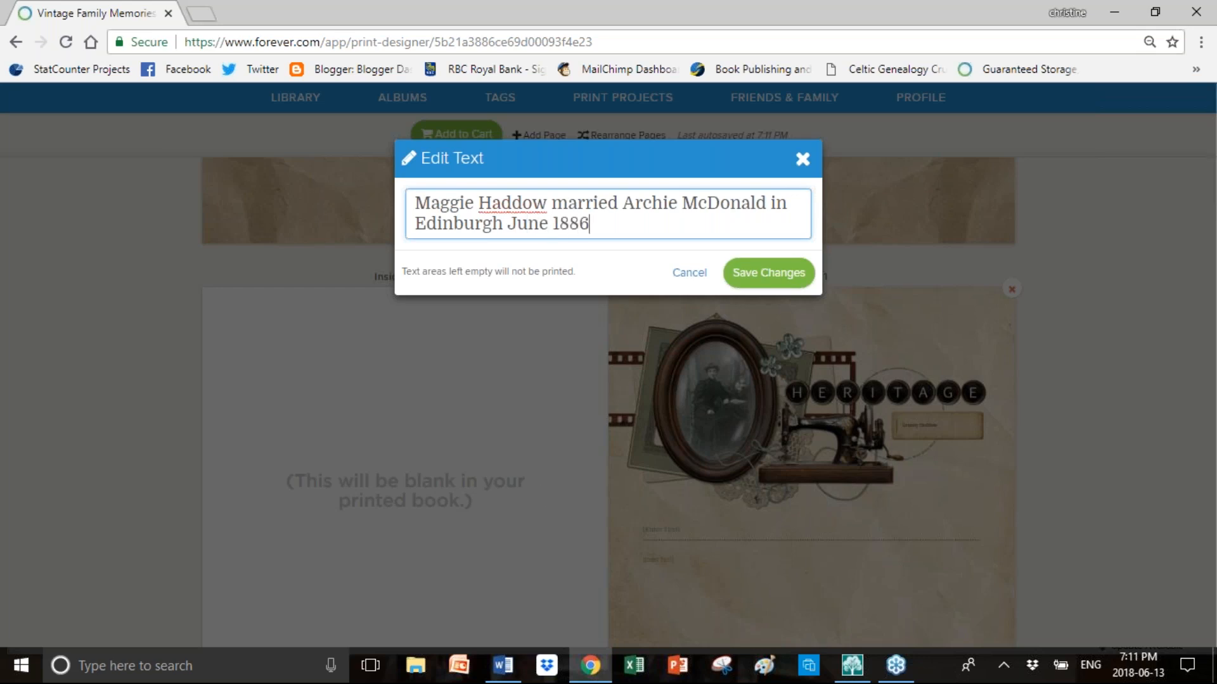
pyautogui.click(782, 283)
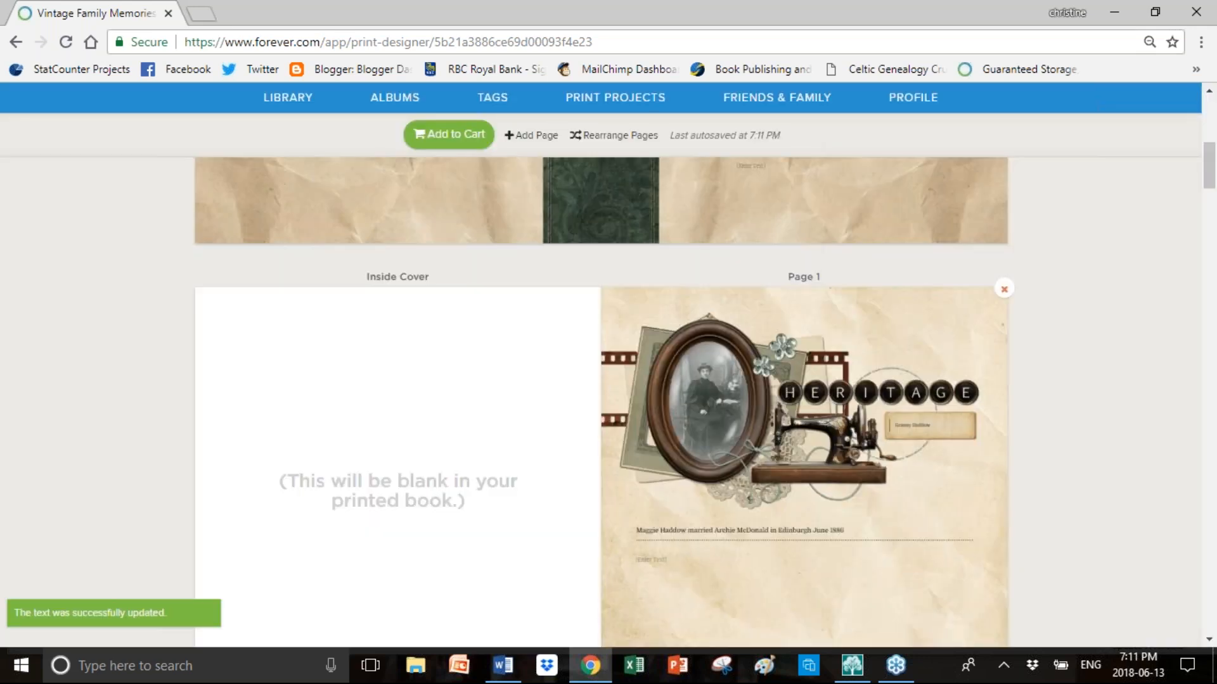
pyautogui.click(872, 603)
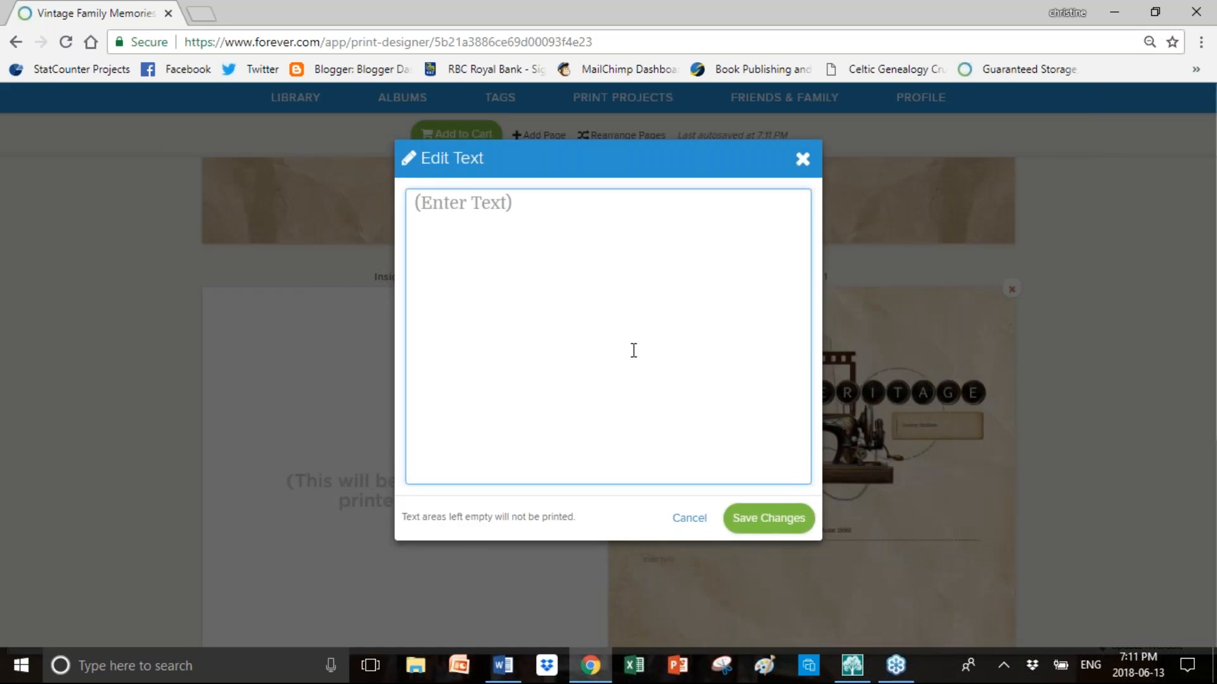
# Copy the husband's full RootsMagic note about his railway, gas manager and blacksmith work
pyautogui.moveTo(850, 672)
pyautogui.click(850, 671)
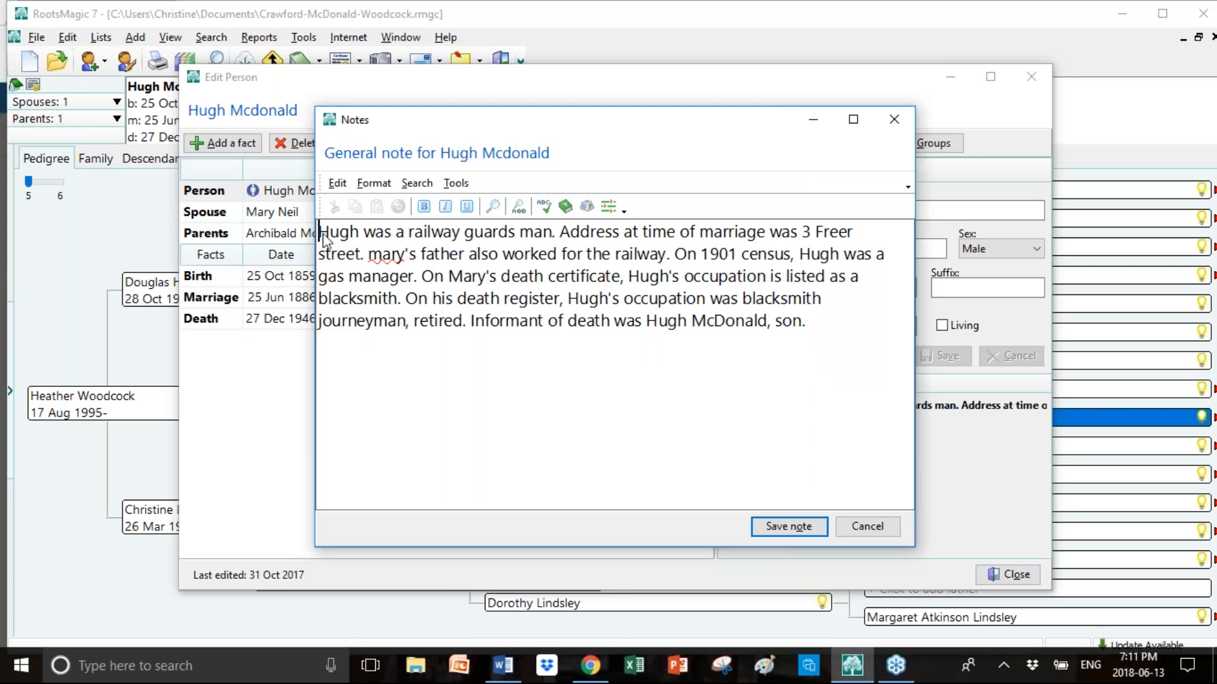
pyautogui.moveTo(325, 235); pyautogui.dragTo(822, 335)
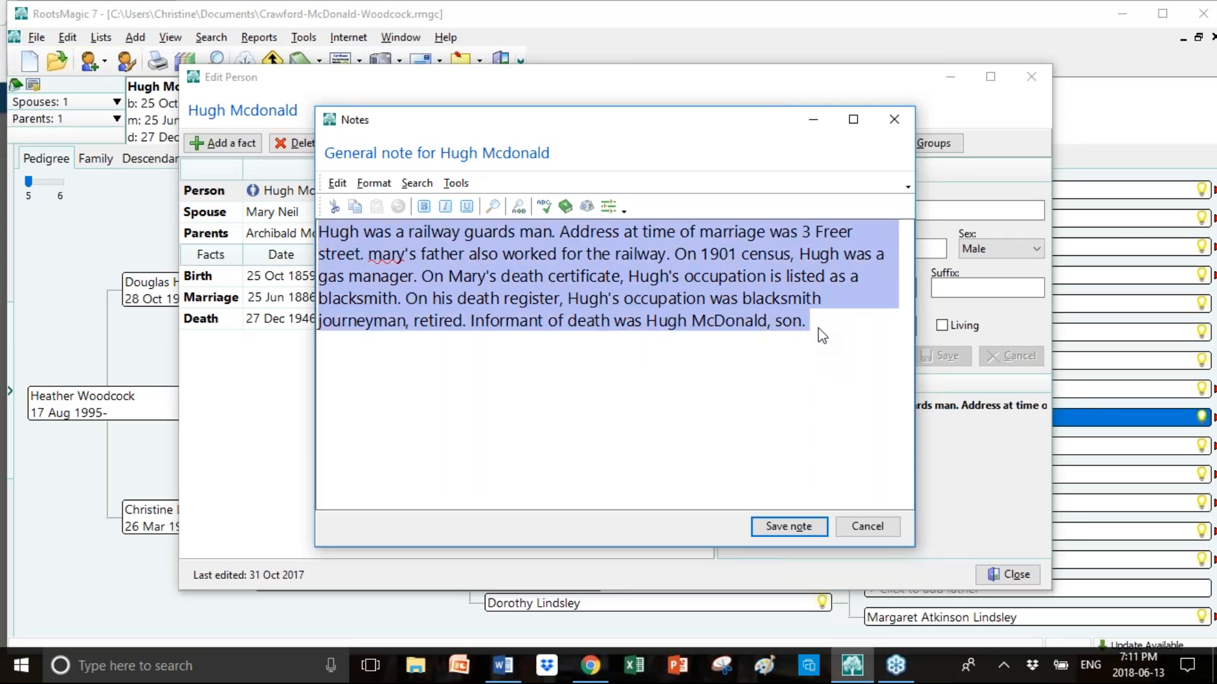
pyautogui.hotkey('ctrl', 'c')
pyautogui.click(503, 664)
# Paste the note into a new blank Word document as unformatted text
pyautogui.click(447, 232)
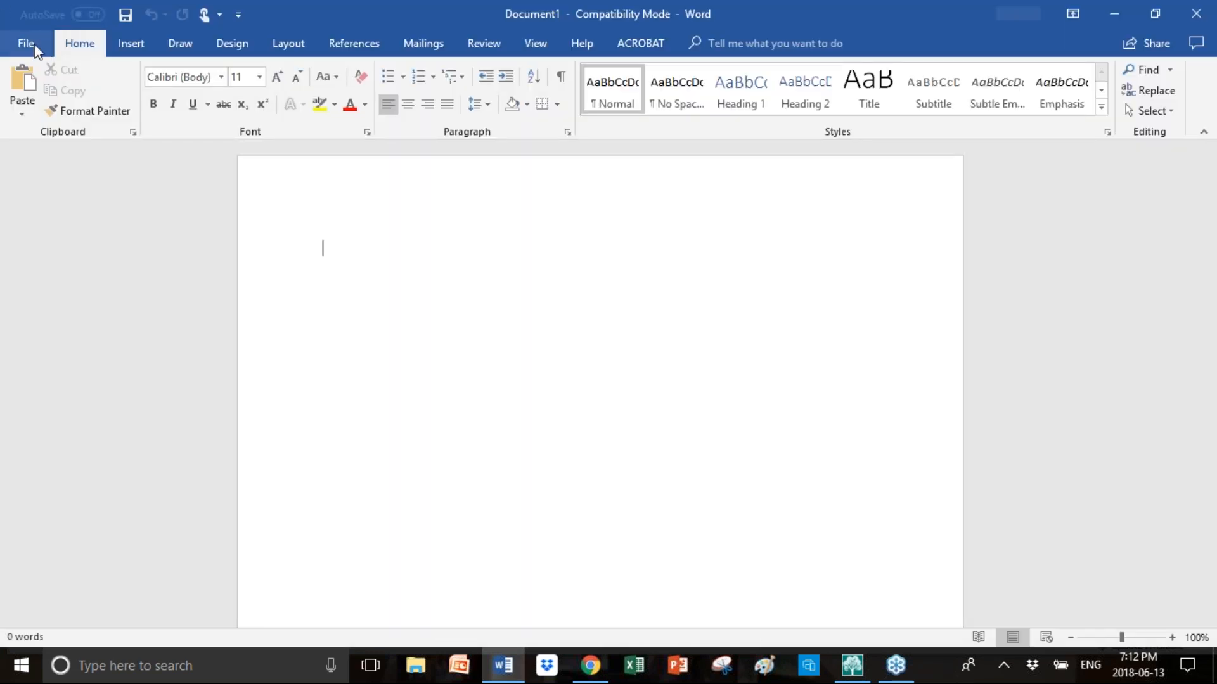
pyautogui.click(20, 115)
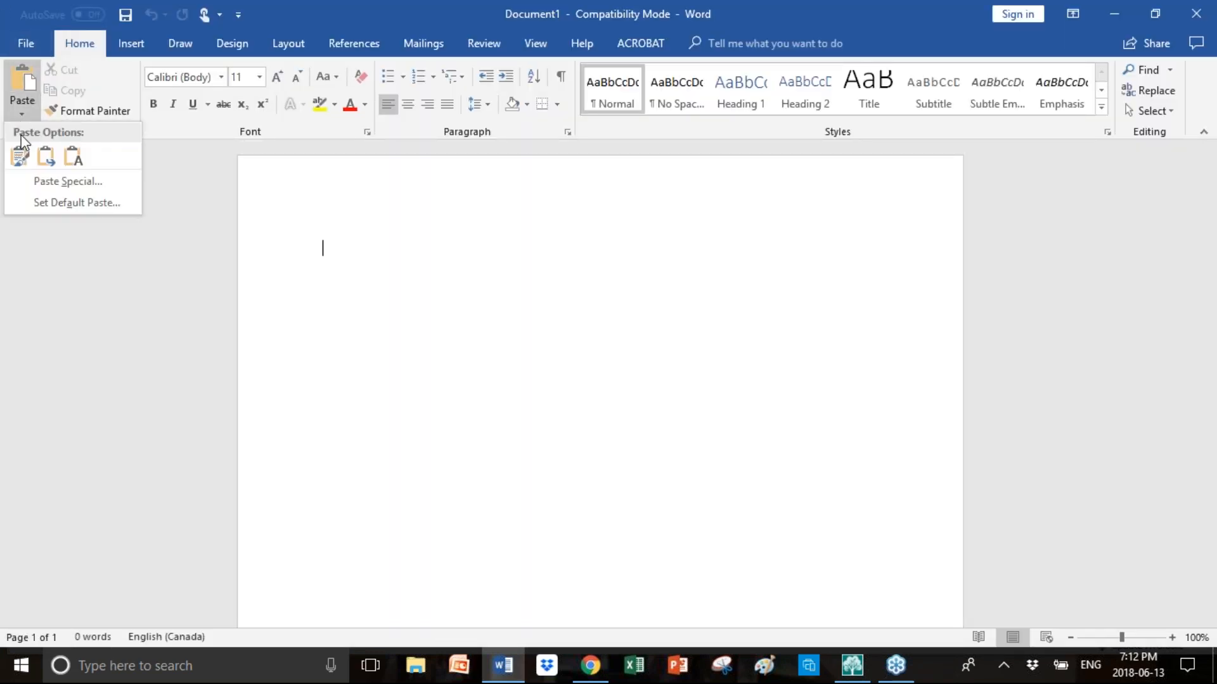
pyautogui.click(39, 182)
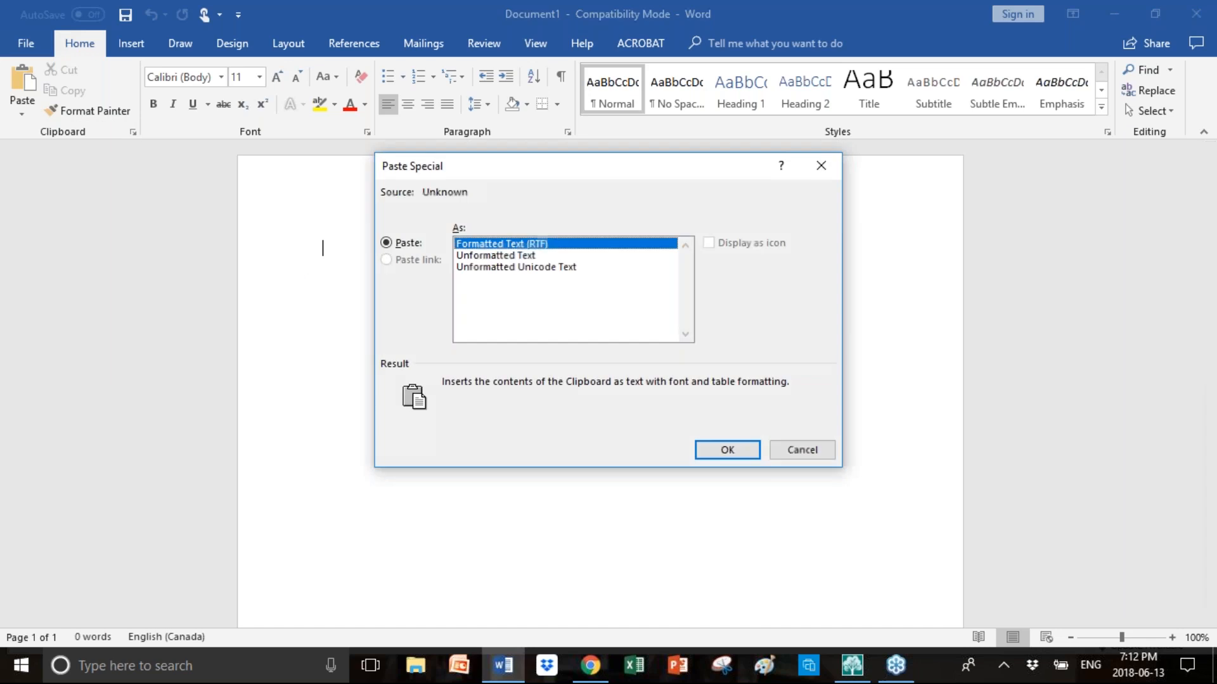
pyautogui.click(524, 255)
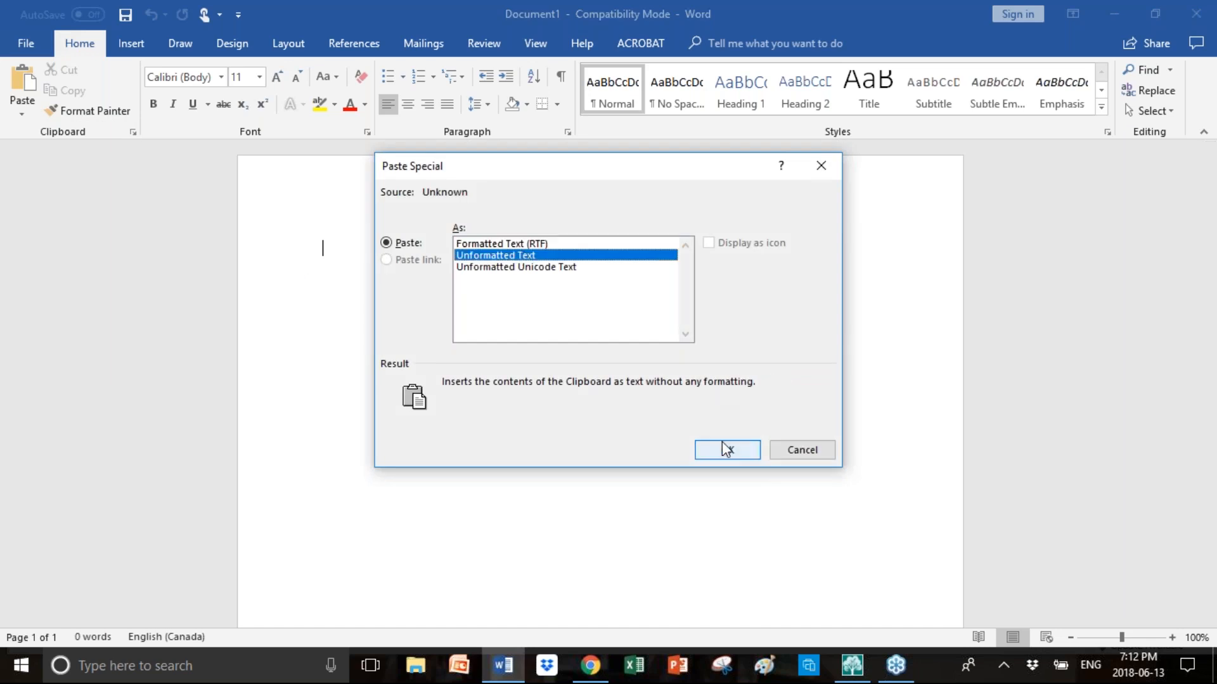
pyautogui.click(727, 449)
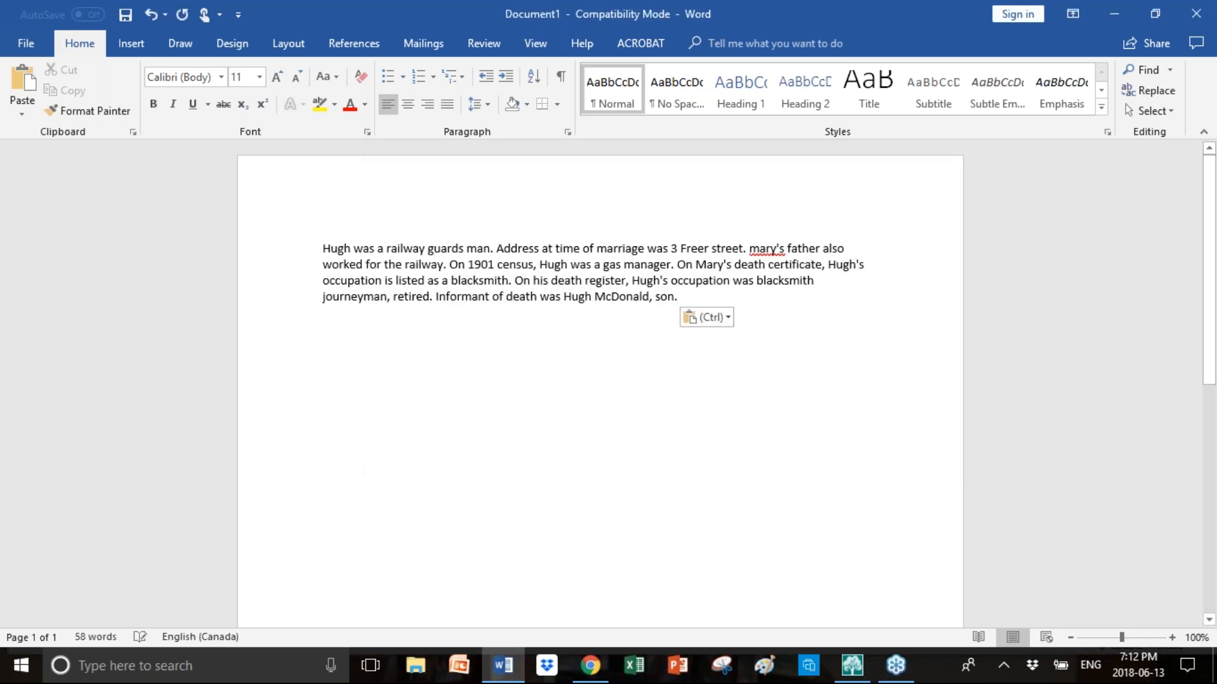
# Add the missing period after 'street', capitalise the wife's name, and select the paragraph
pyautogui.click(745, 249)
pyautogui.write('.')
pyautogui.moveTo(750, 248); pyautogui.dragTo(757, 248)
pyautogui.write('M')
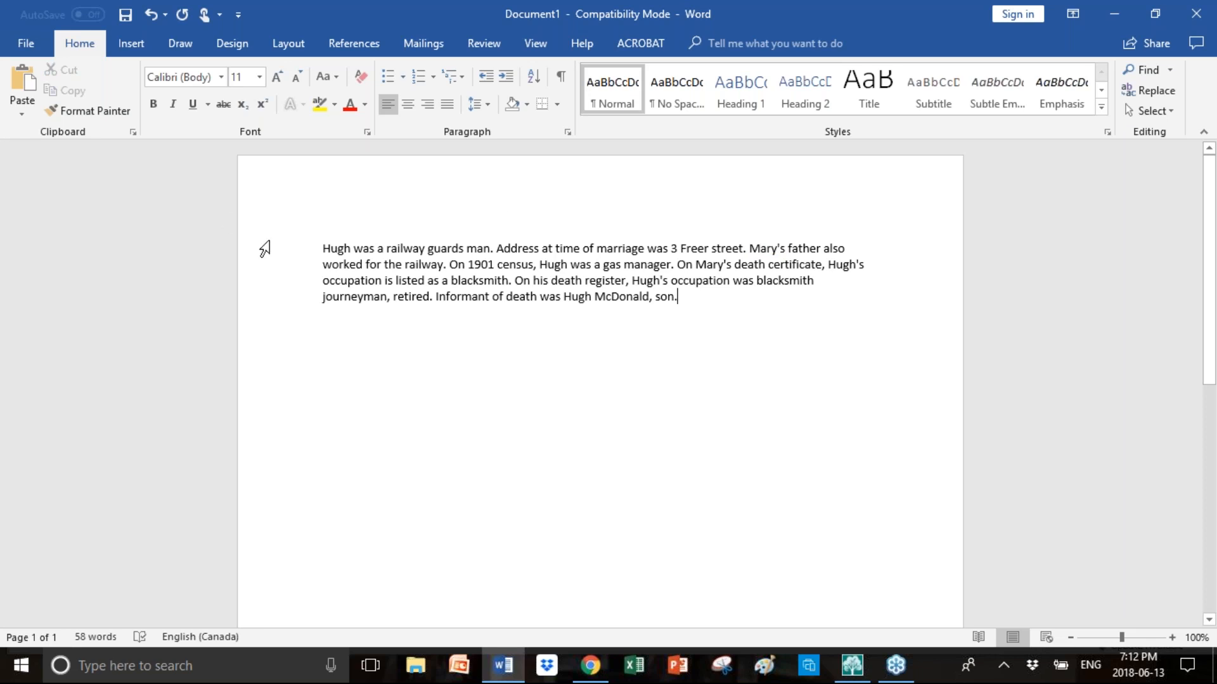
pyautogui.moveTo(322, 247); pyautogui.dragTo(747, 326)
pyautogui.hotkey('ctrl', 'c')
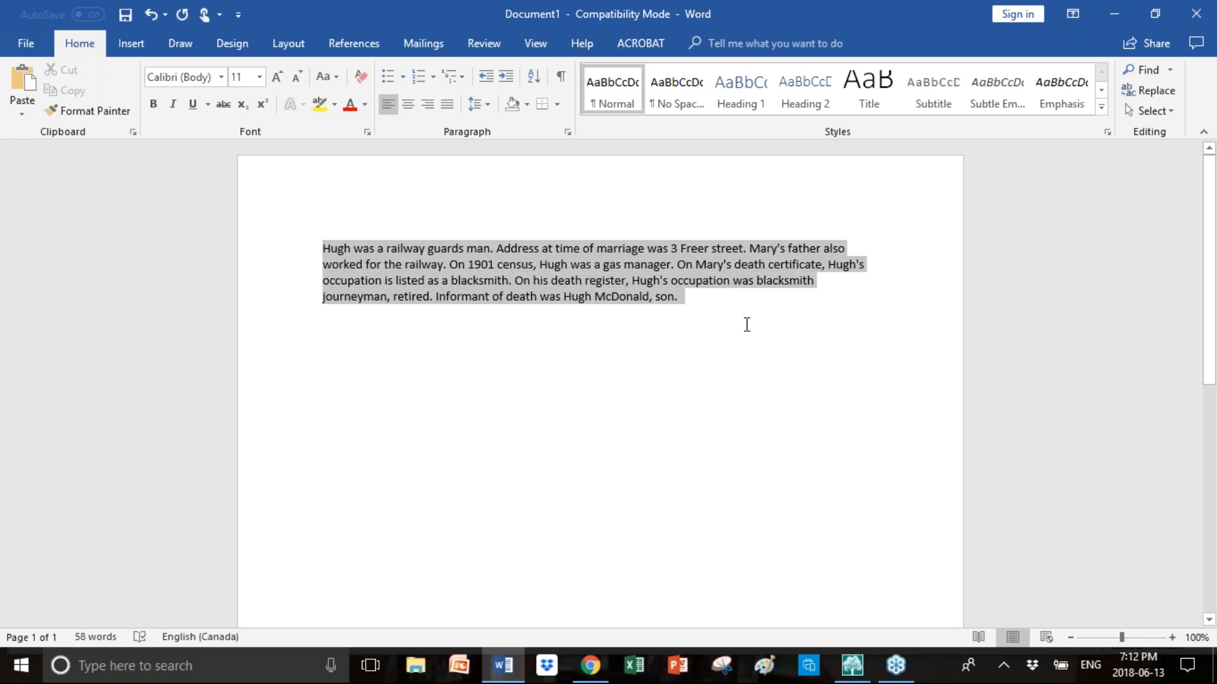
pyautogui.scroll(-3, 599, 391)
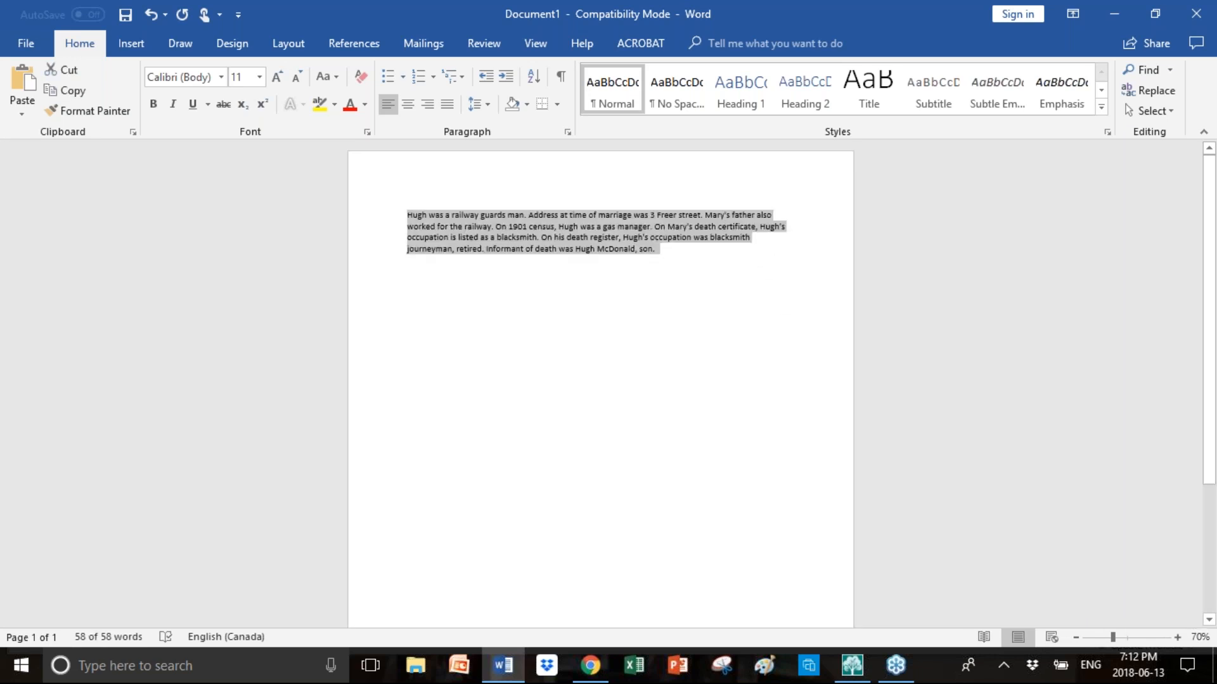
# Paste the occupation note into Page 1's lower paragraph box and save it
pyautogui.click(590, 665)
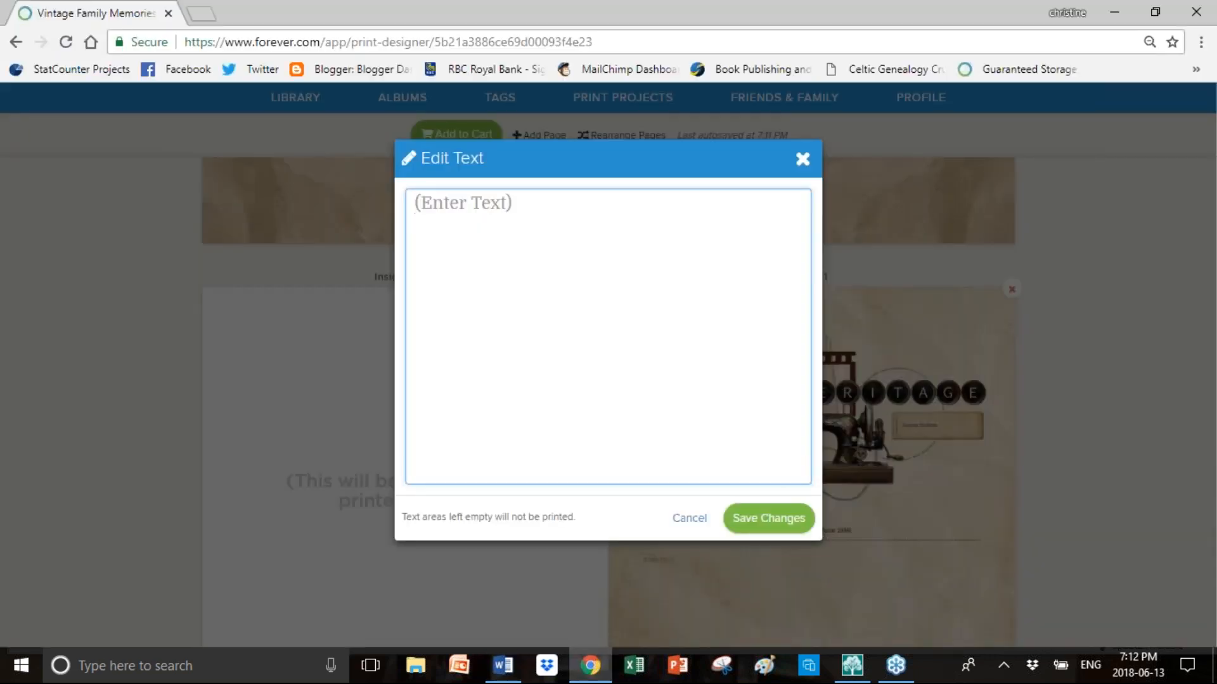
pyautogui.hotkey('ctrl', 'v')
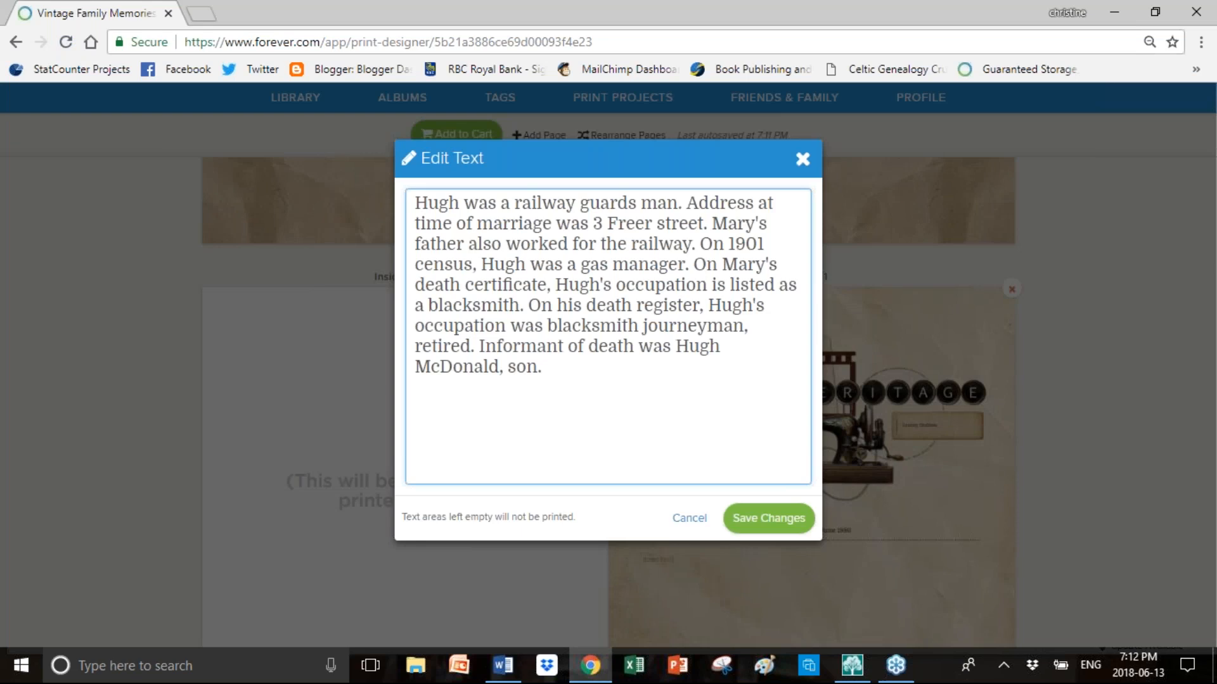
pyautogui.click(760, 518)
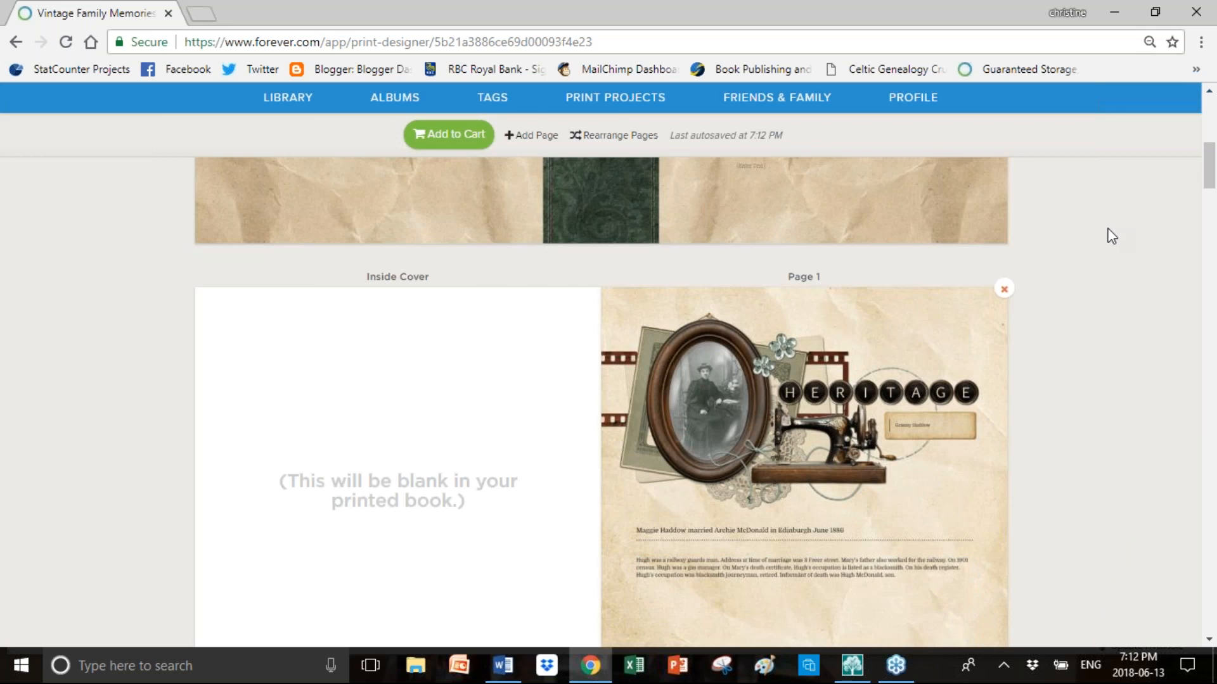
# Switch Page 2 to the single large arched-frame page design
pyautogui.scroll(-8, 1110, 235)
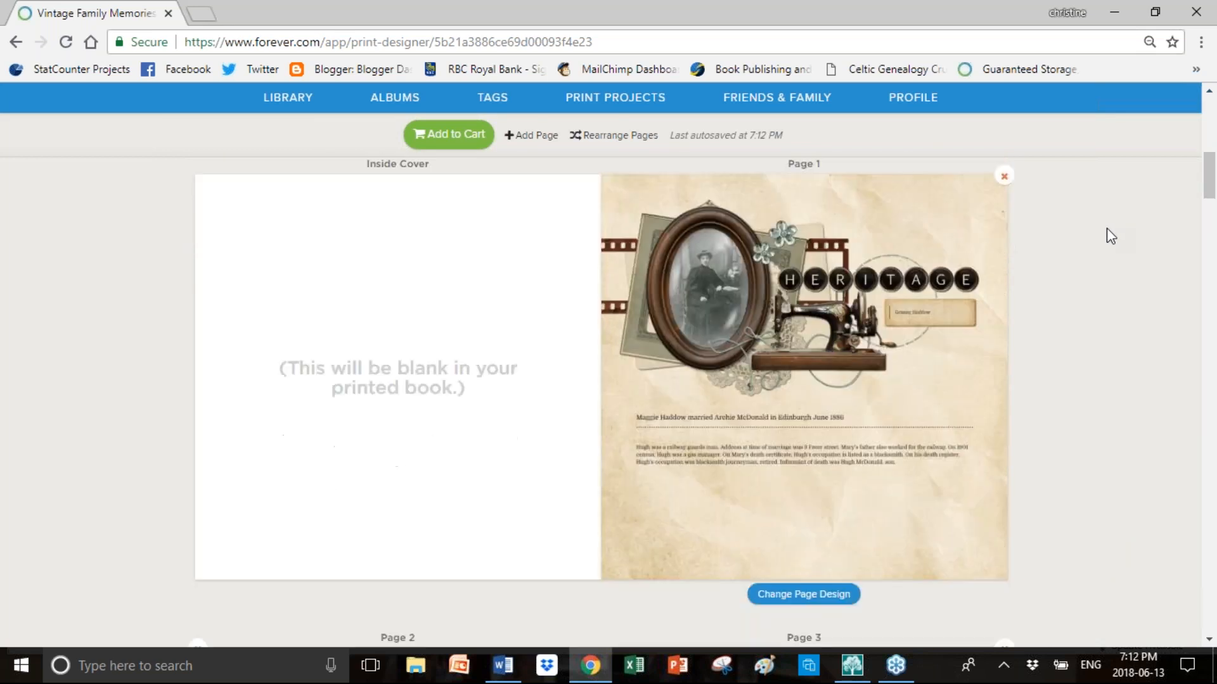
pyautogui.scroll(-2, 1110, 236)
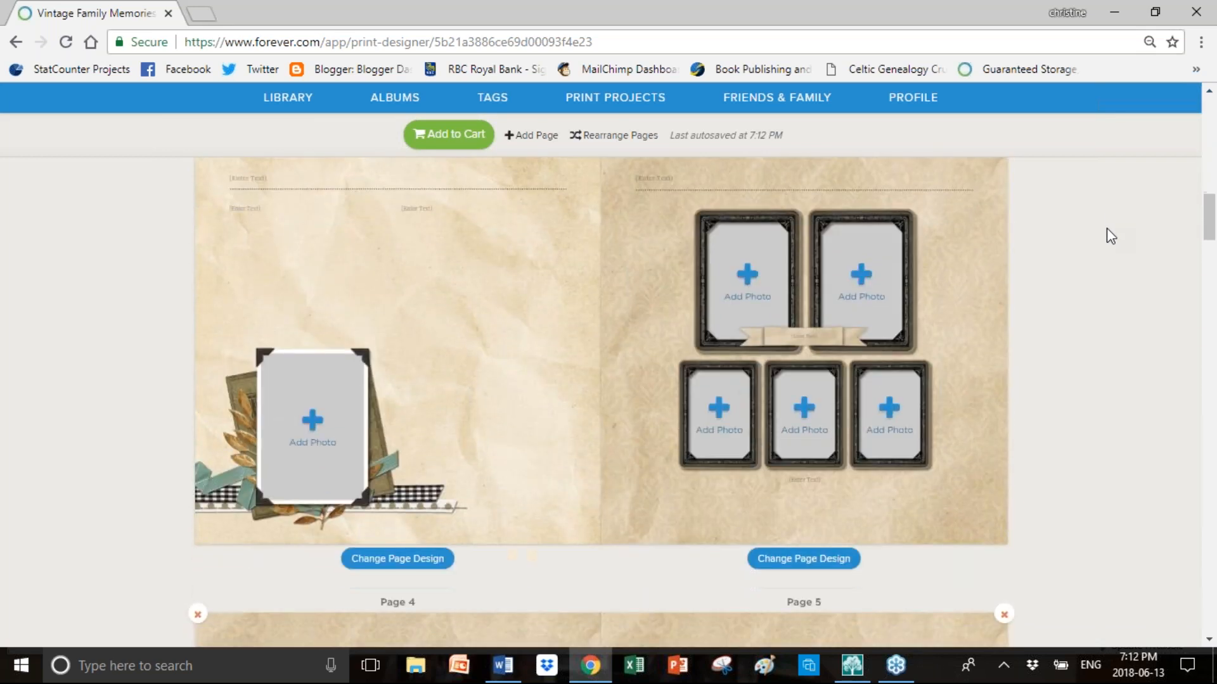
pyautogui.click(398, 559)
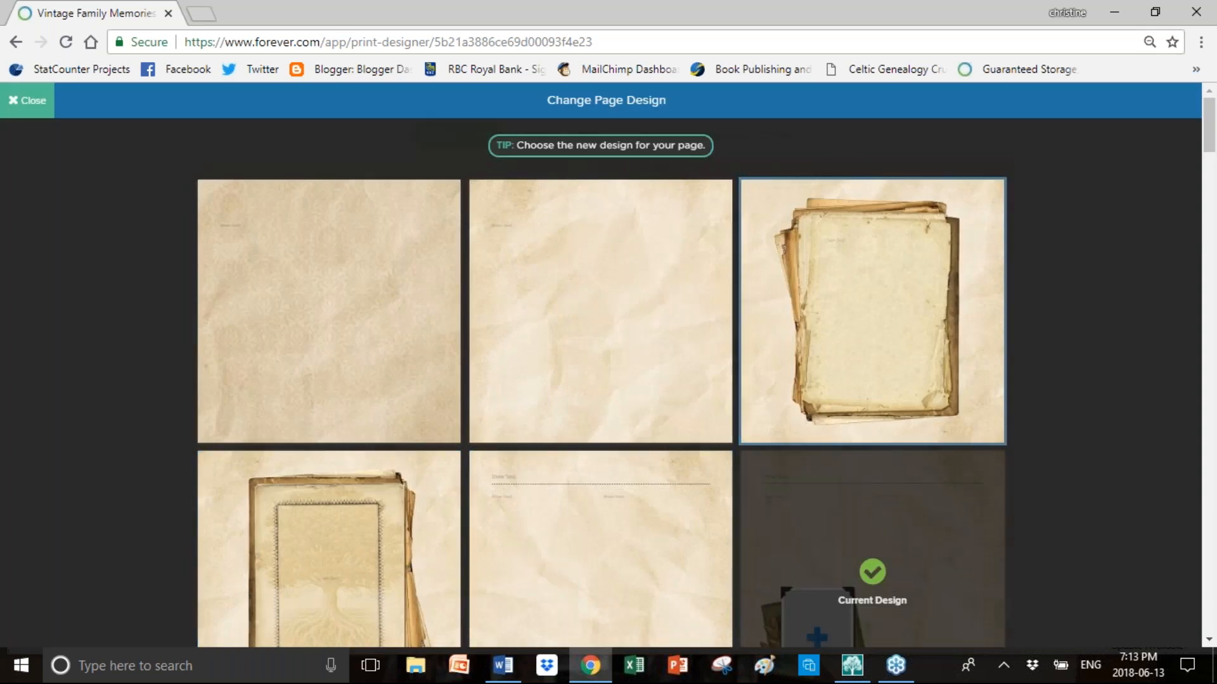
pyautogui.scroll(-9, 1117, 368)
pyautogui.scroll(-5, 1116, 367)
pyautogui.scroll(6, 1116, 367)
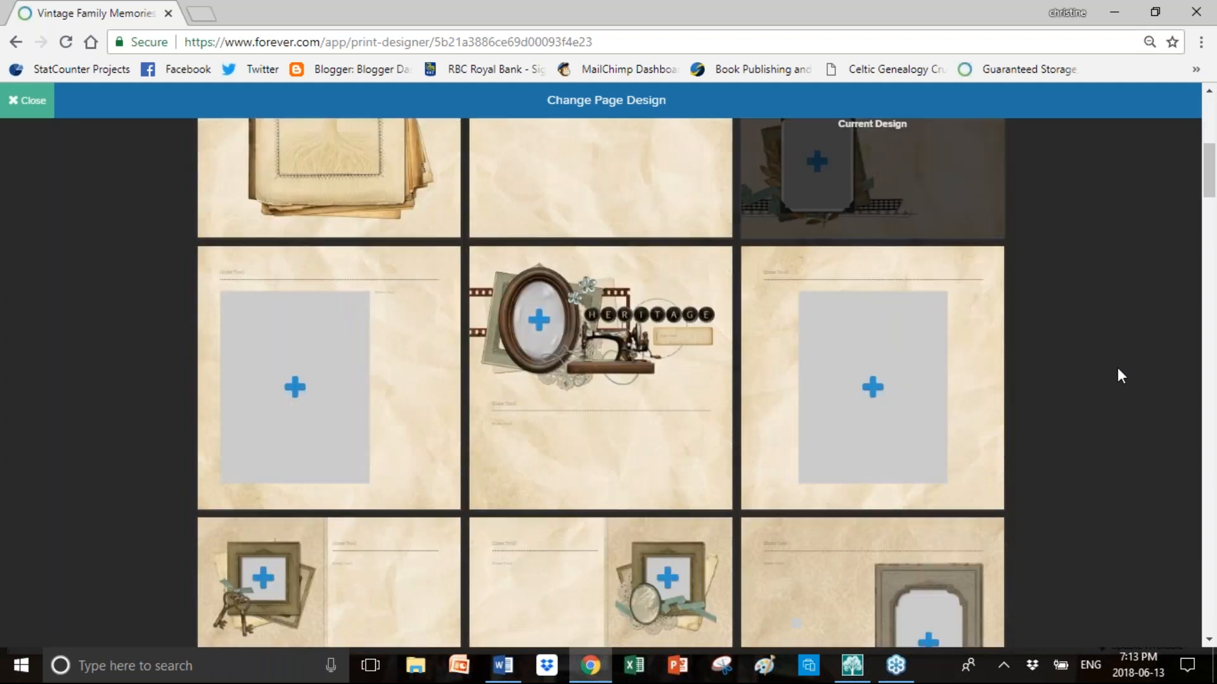
pyautogui.scroll(7, 1117, 368)
pyautogui.scroll(-8, 1116, 367)
pyautogui.scroll(-2, 1117, 368)
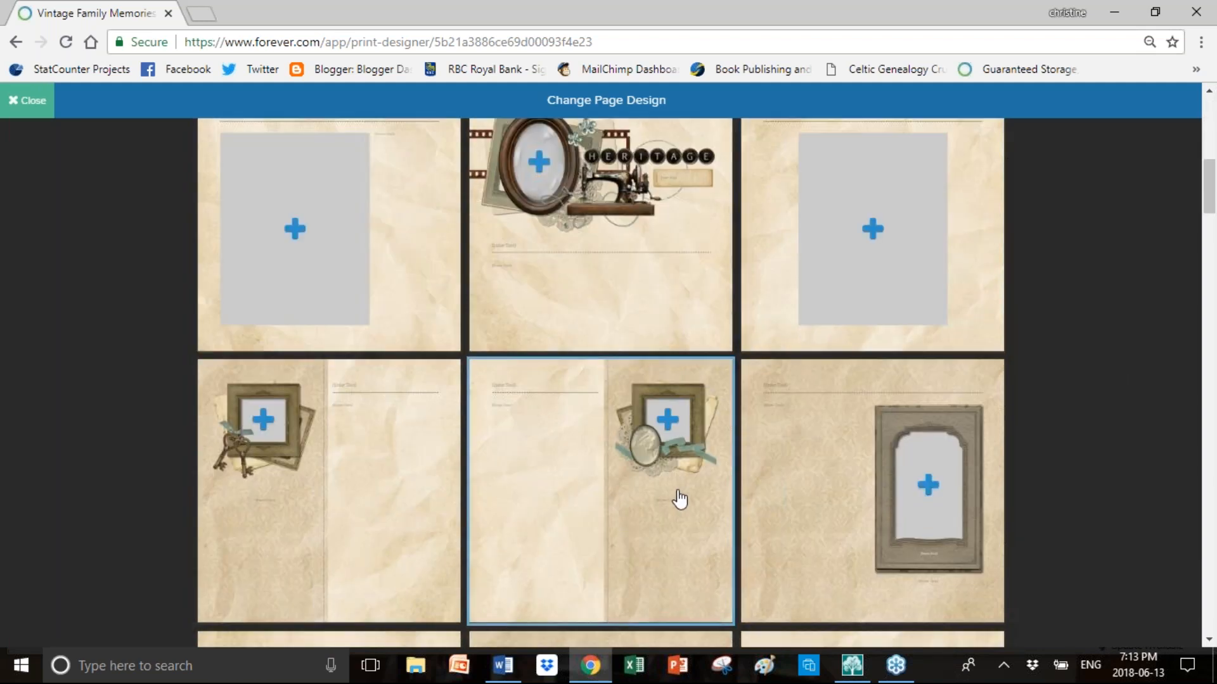
pyautogui.click(926, 520)
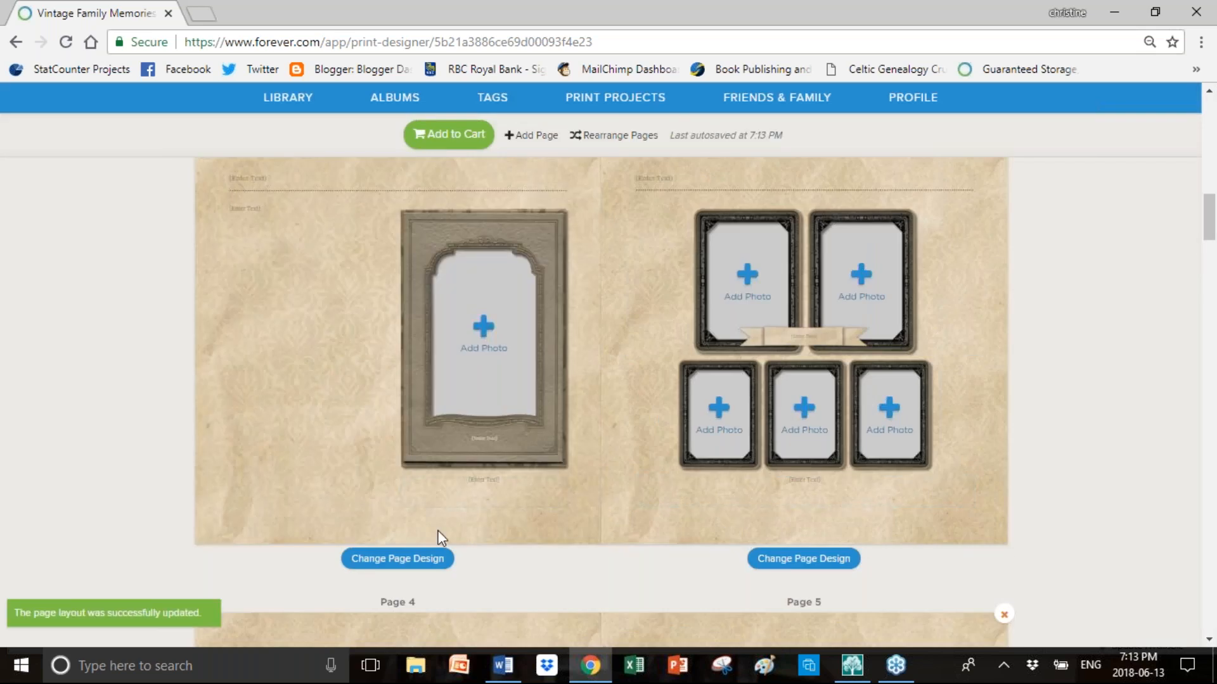
# Fill Page 2's arched frame with the elderly woman in the dark coat
pyautogui.click(507, 375)
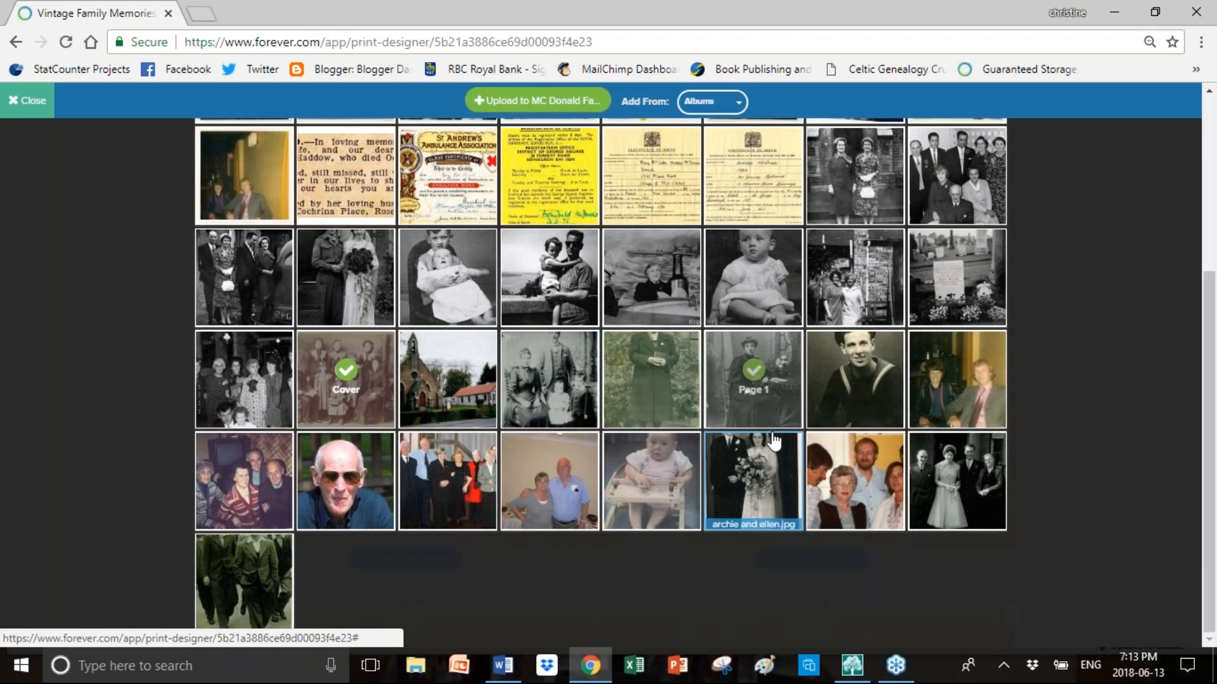
pyautogui.click(651, 380)
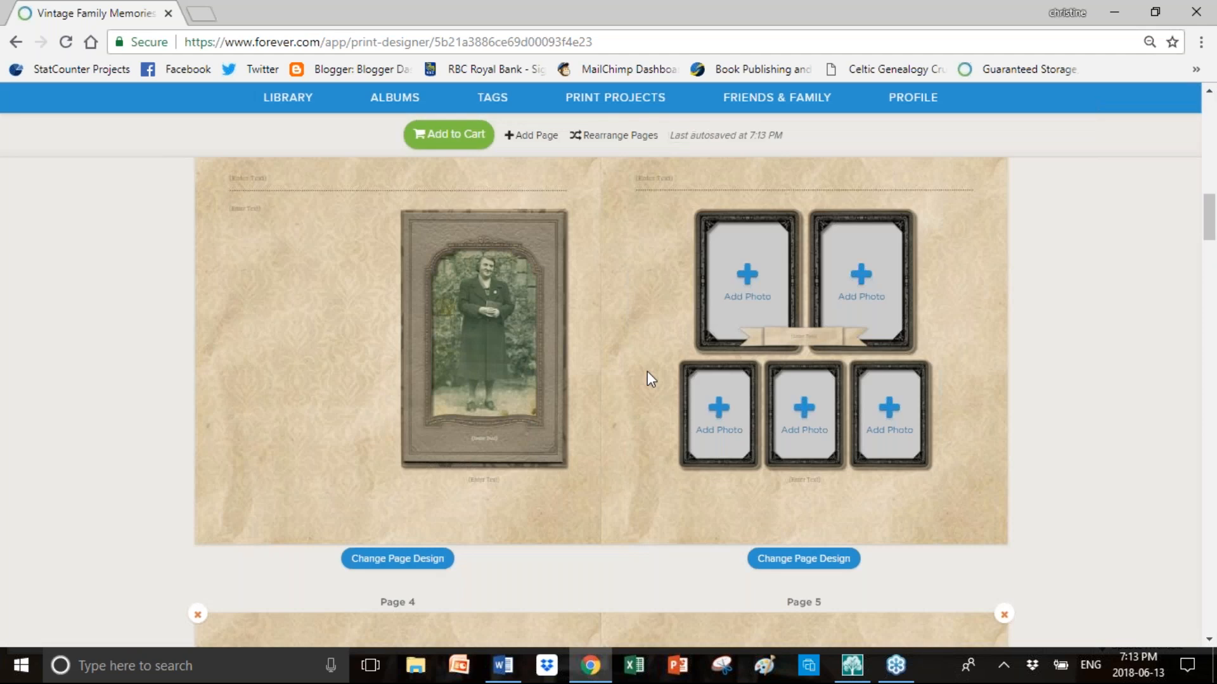
# Write Page 2's sentence about her working part time as a teacher while her children were young
pyautogui.click(262, 205)
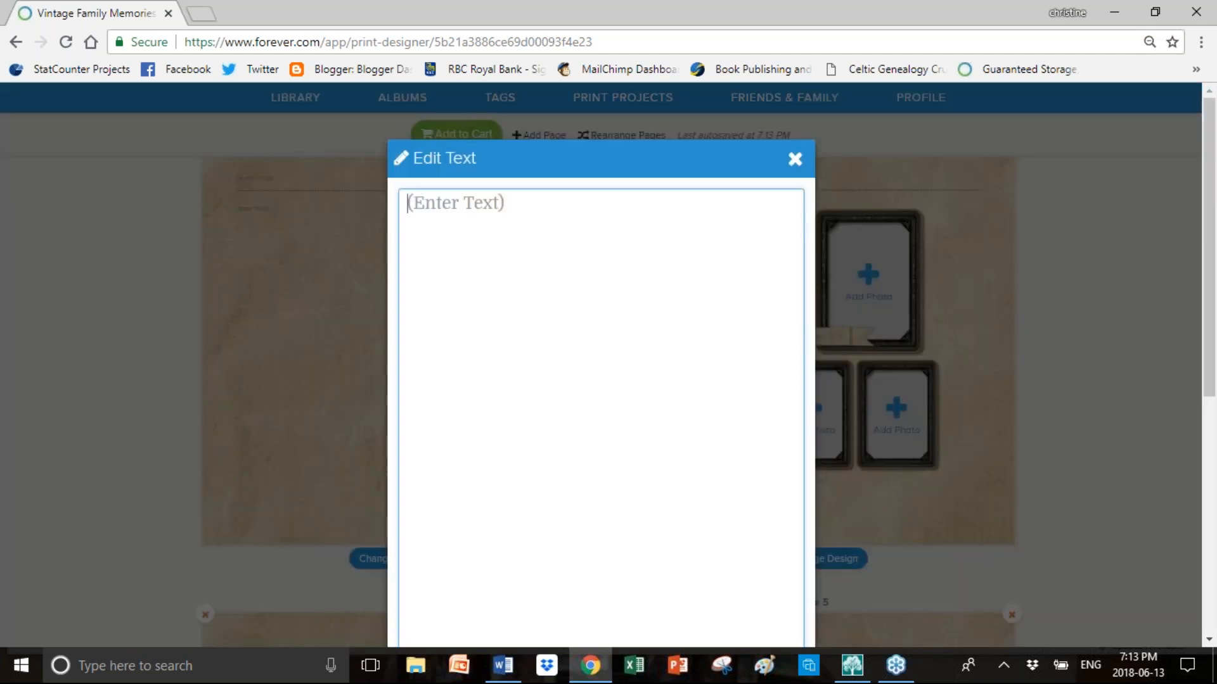
pyautogui.write('Maggie was ')
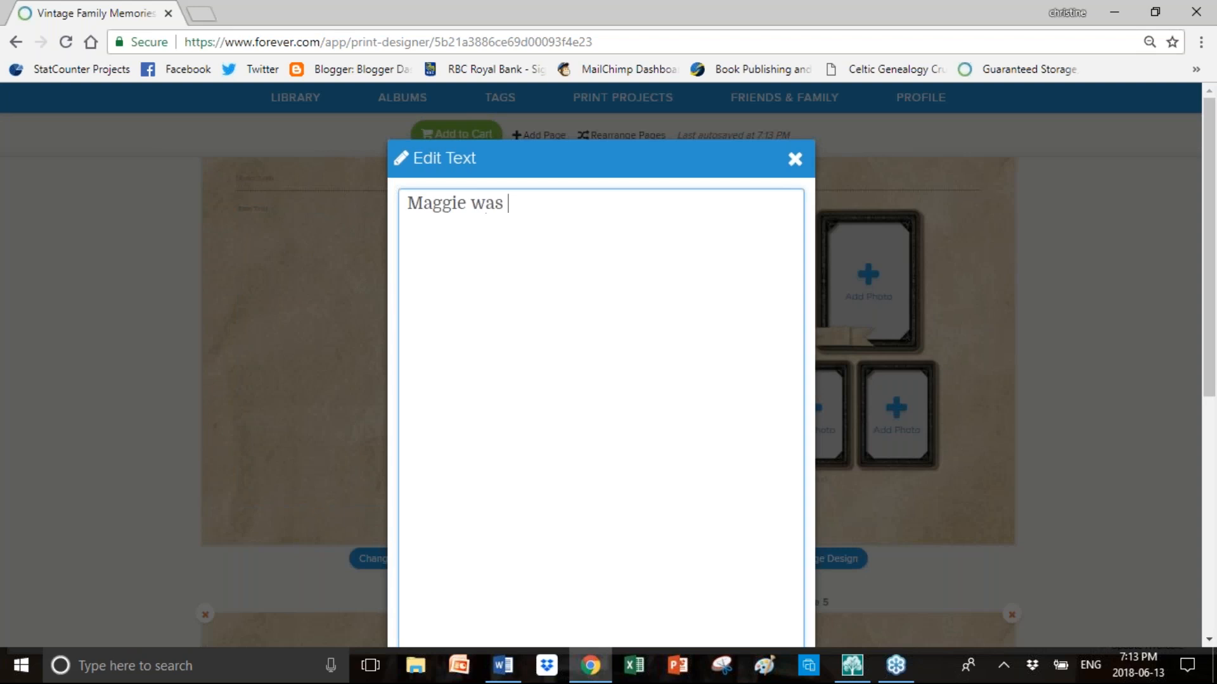
pyautogui.write('teacher a')
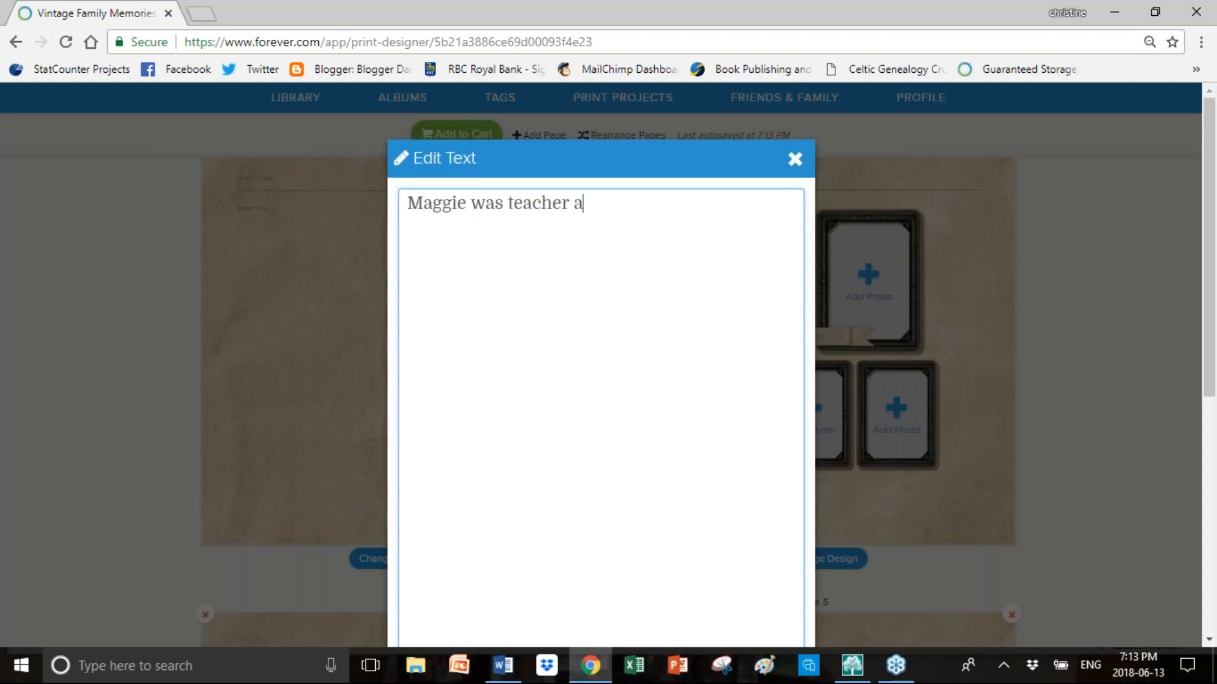
pyautogui.write('nd worked')
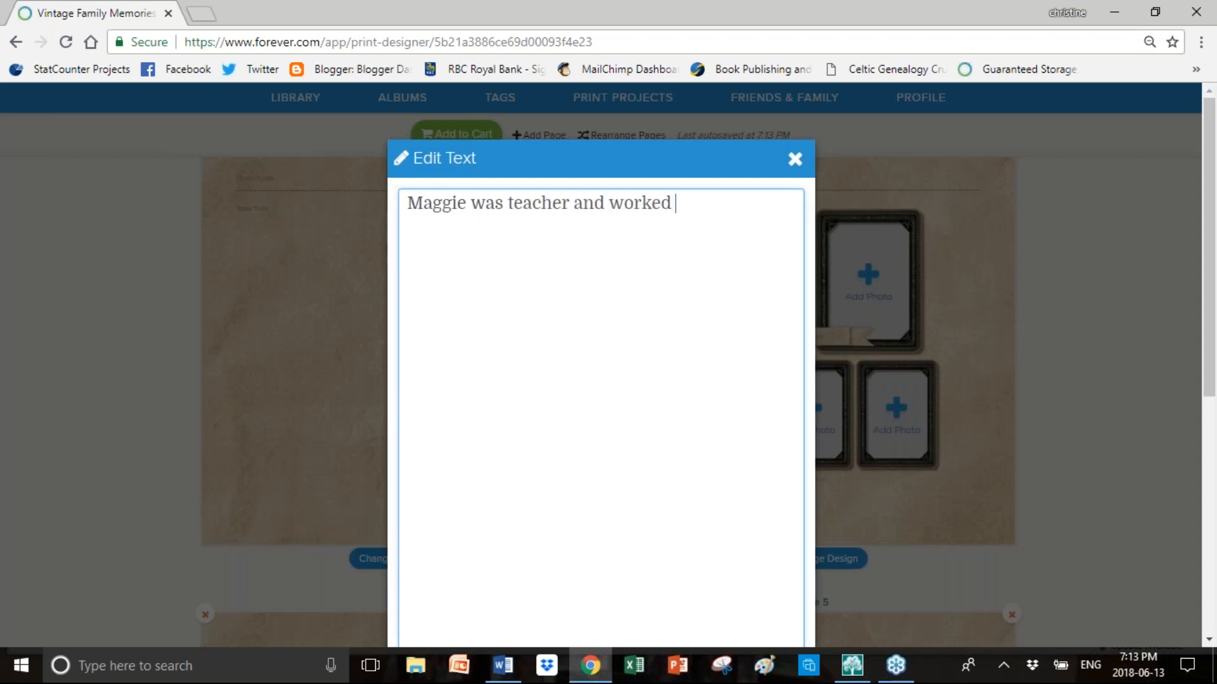
pyautogui.write(' part time wh')
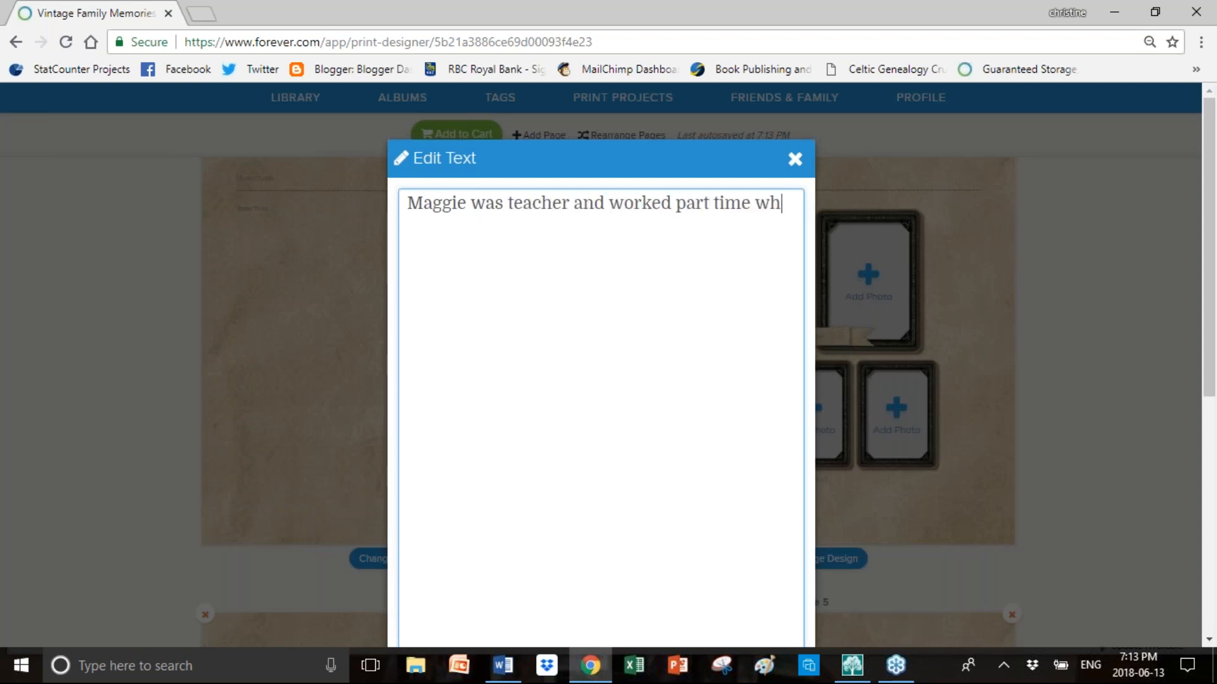
pyautogui.write('en her childrenwer')
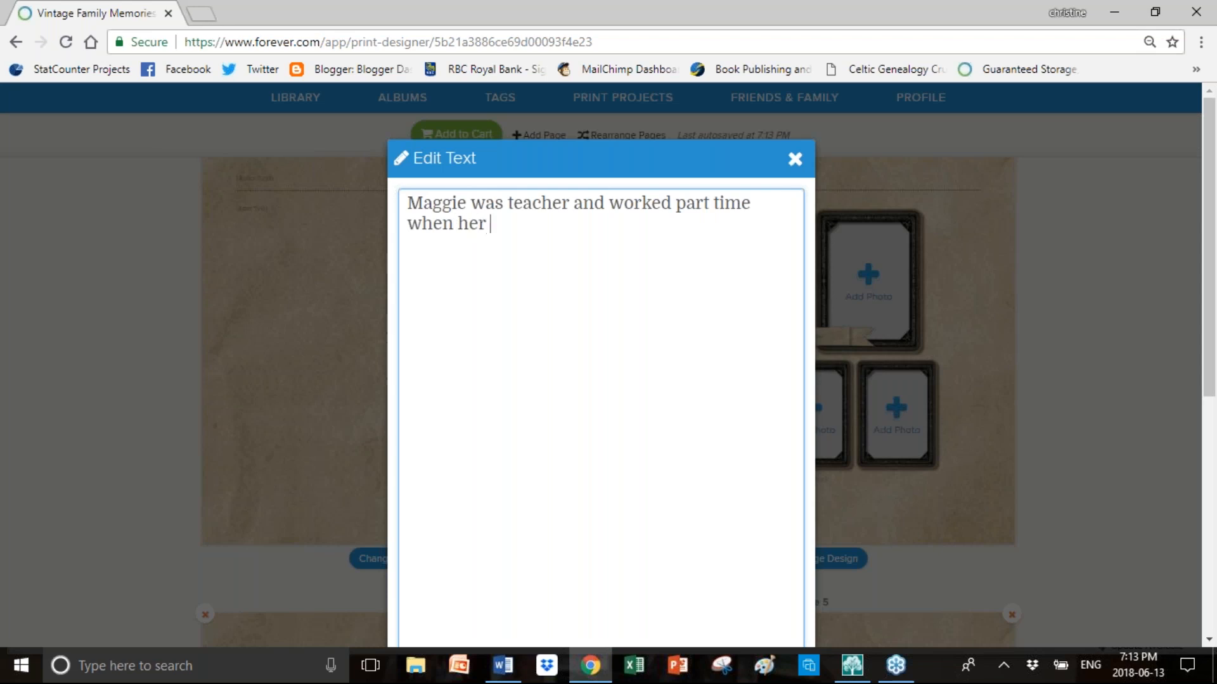
pyautogui.press('BackSpace')
pyautogui.press('BackSpace')
pyautogui.press('BackSpace')
pyautogui.write('were')
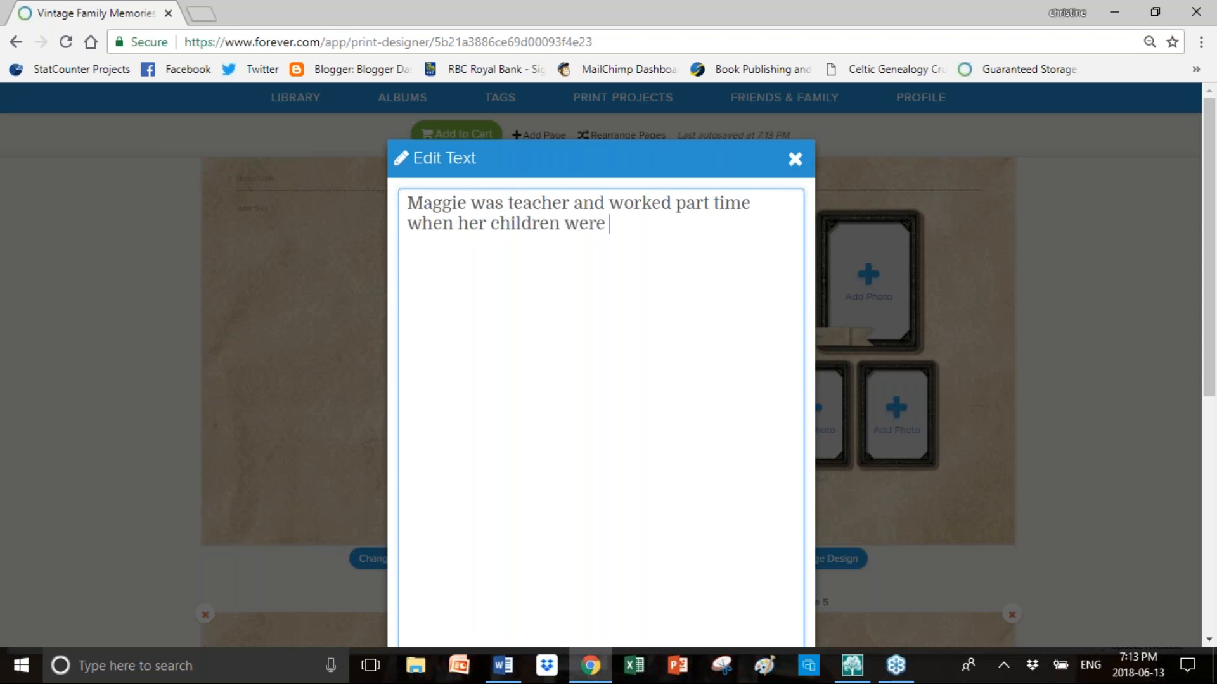
pyautogui.write('ill young.')
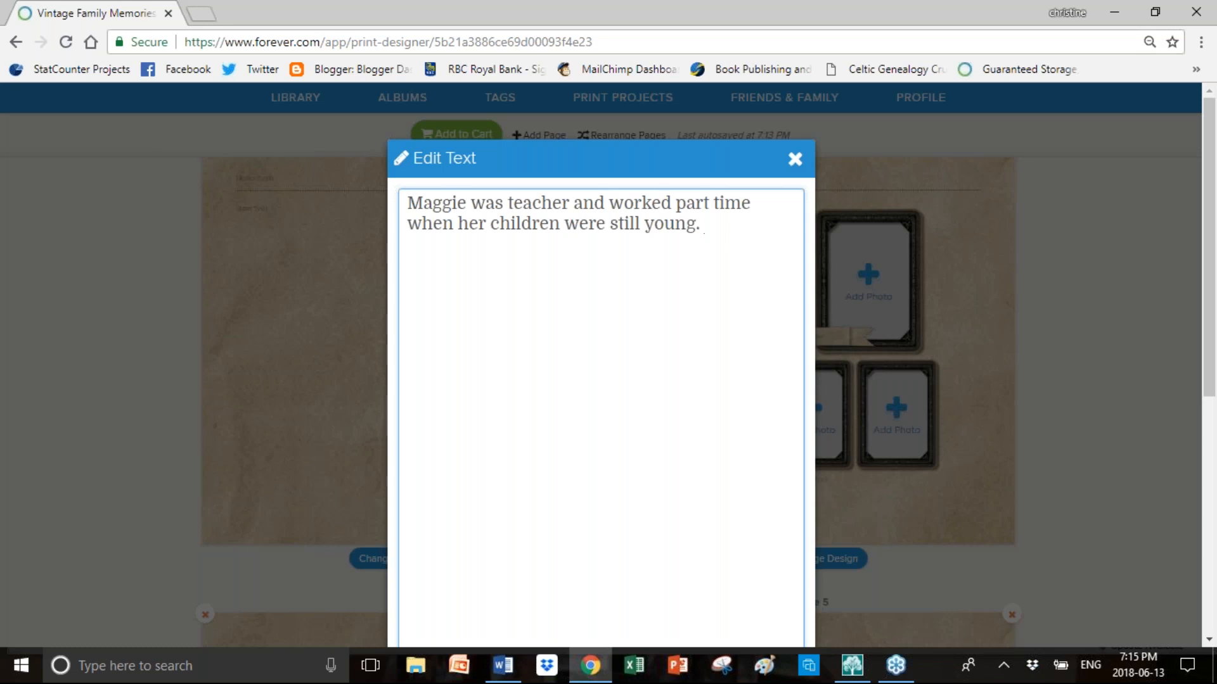
pyautogui.scroll(-3, 485, 250)
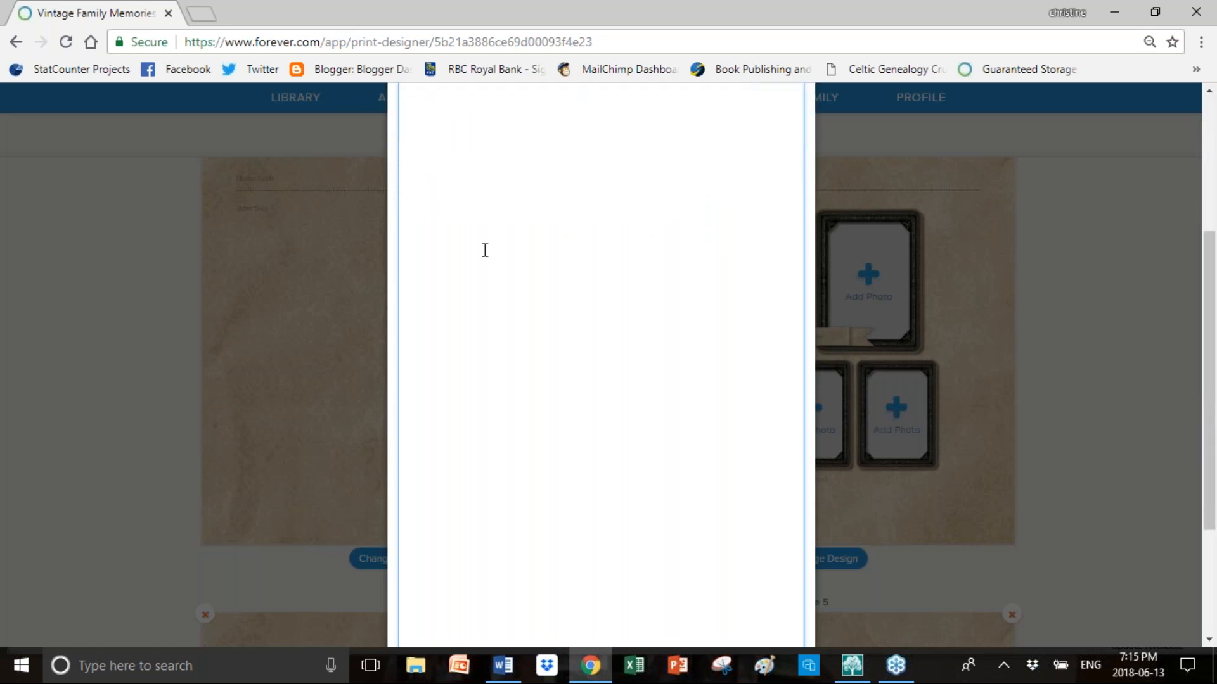
pyautogui.scroll(3, 485, 250)
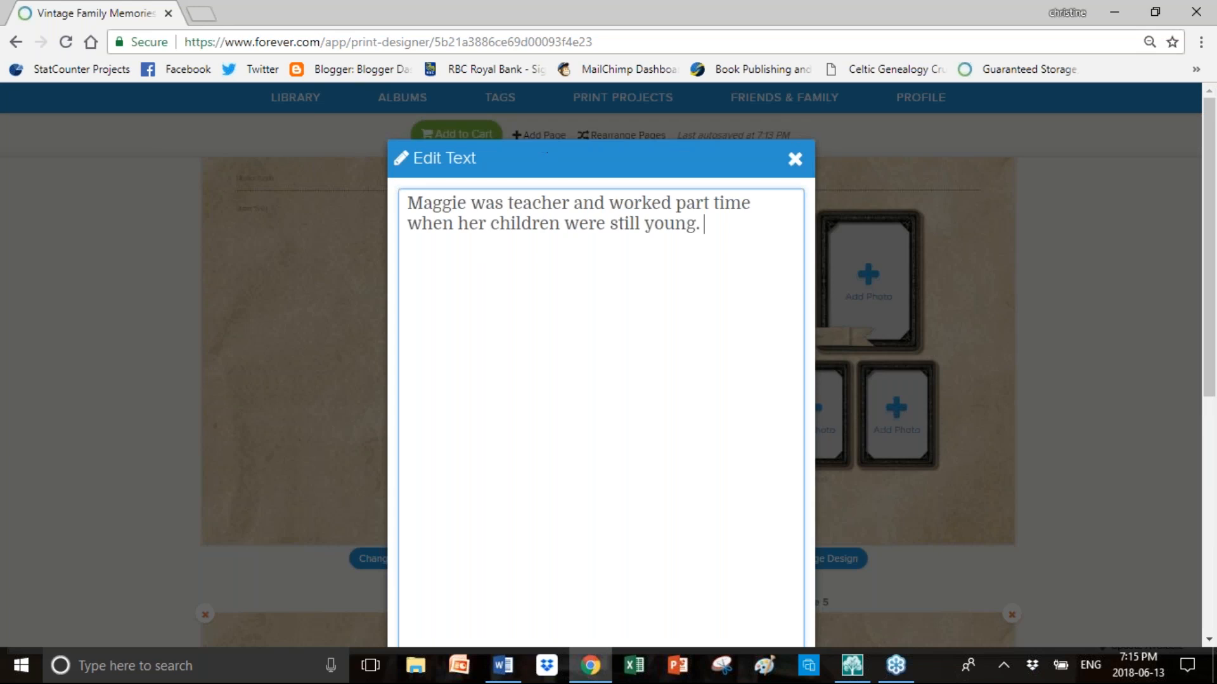
pyautogui.scroll(-2, 1012, 304)
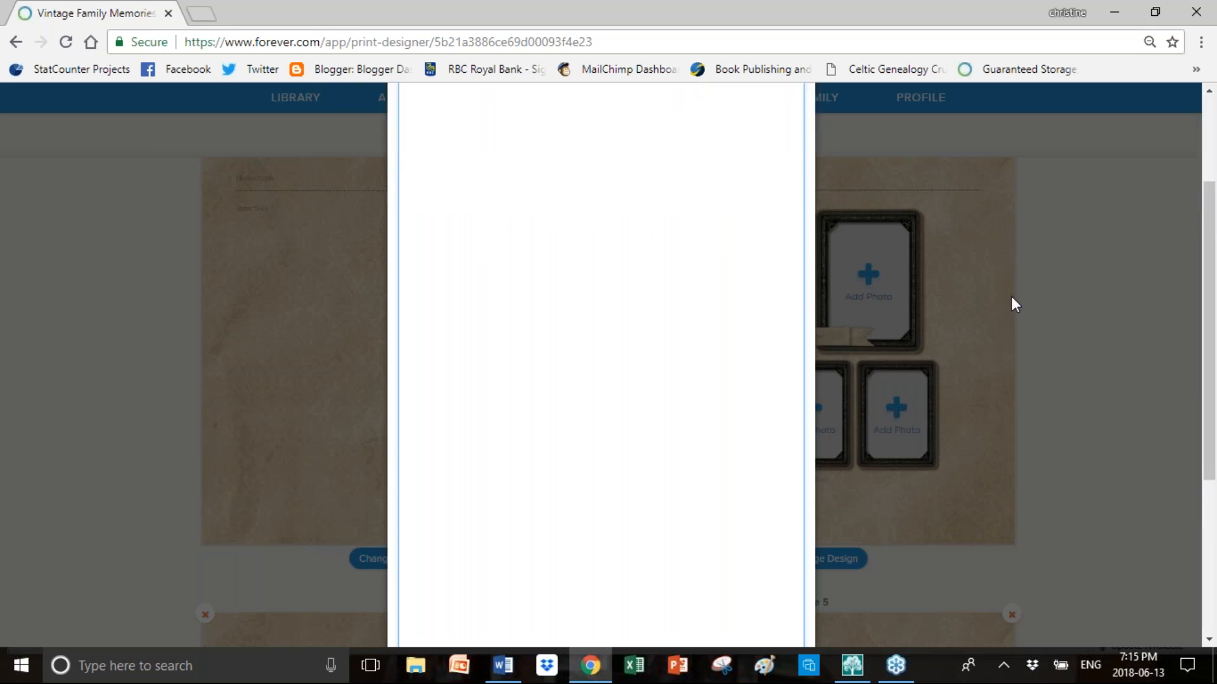
pyautogui.scroll(-4, 1013, 305)
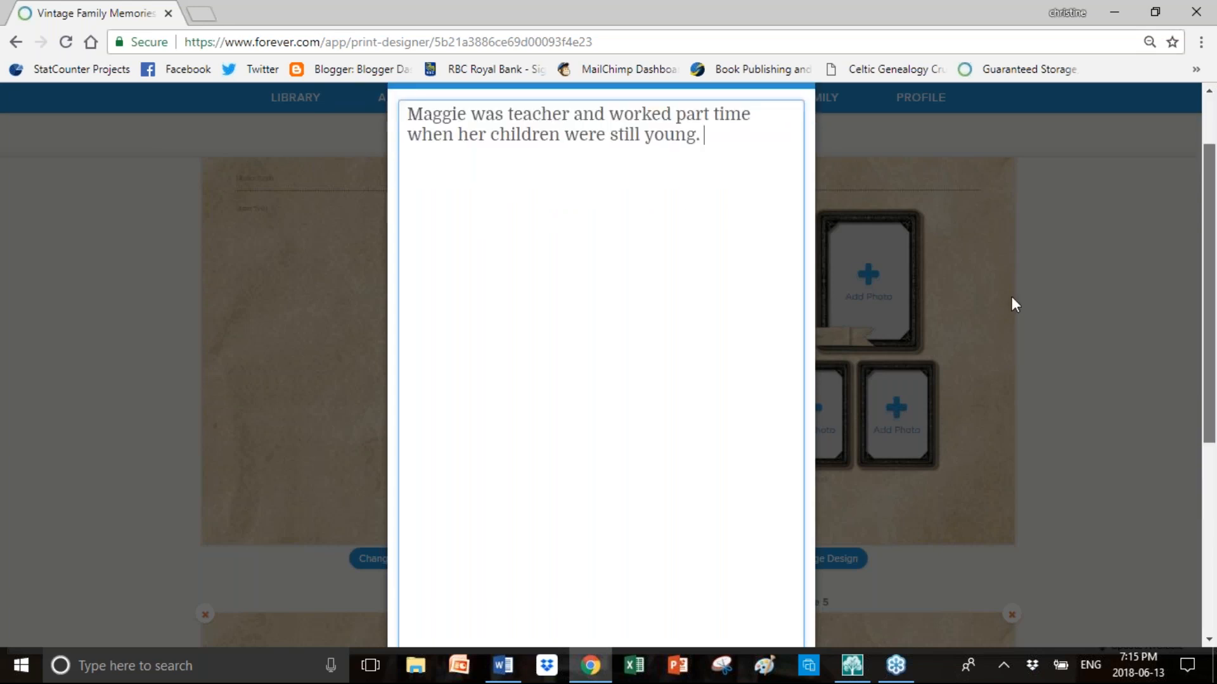
pyautogui.scroll(6, 1011, 298)
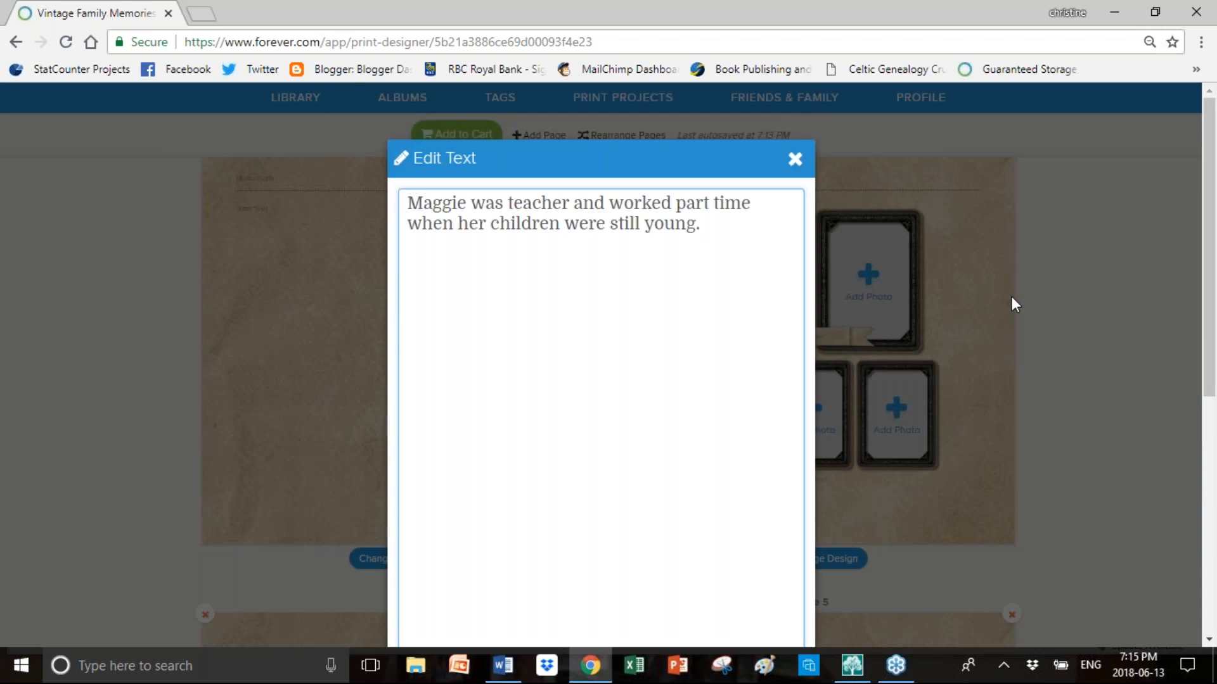
pyautogui.click(1012, 298)
pyautogui.hotkey('ctrl', '-')
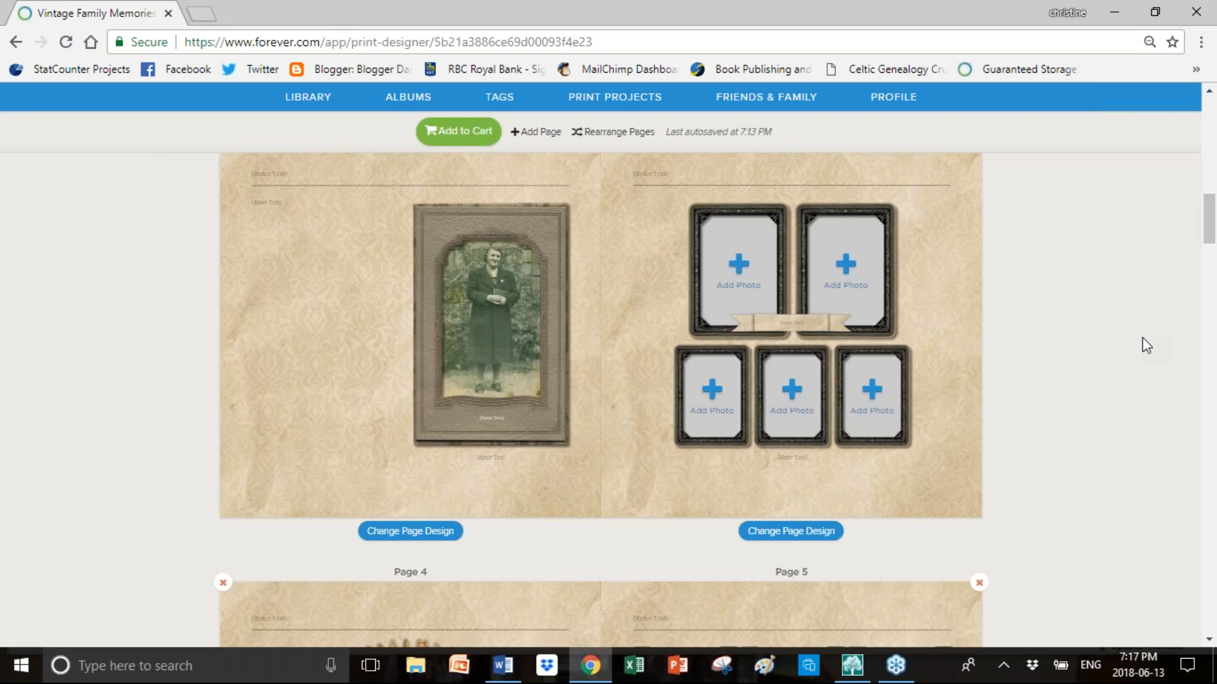
pyautogui.scroll(-1, 1146, 345)
pyautogui.scroll(3, 1146, 345)
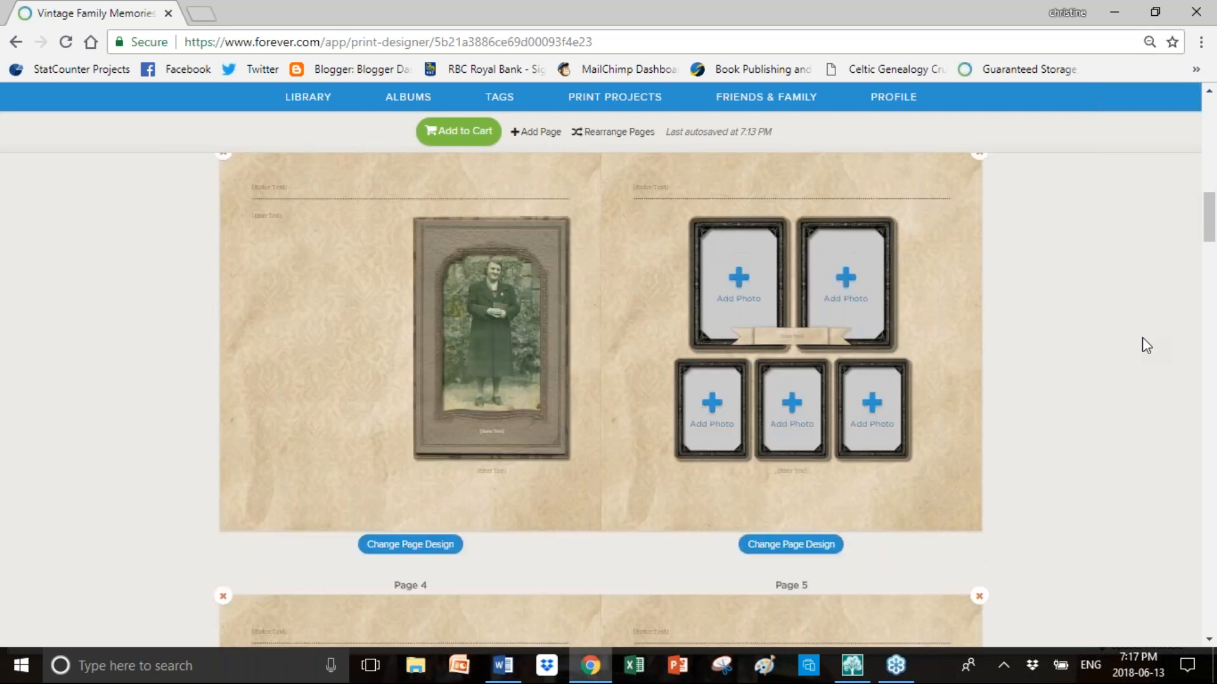
pyautogui.scroll(-5, 1146, 345)
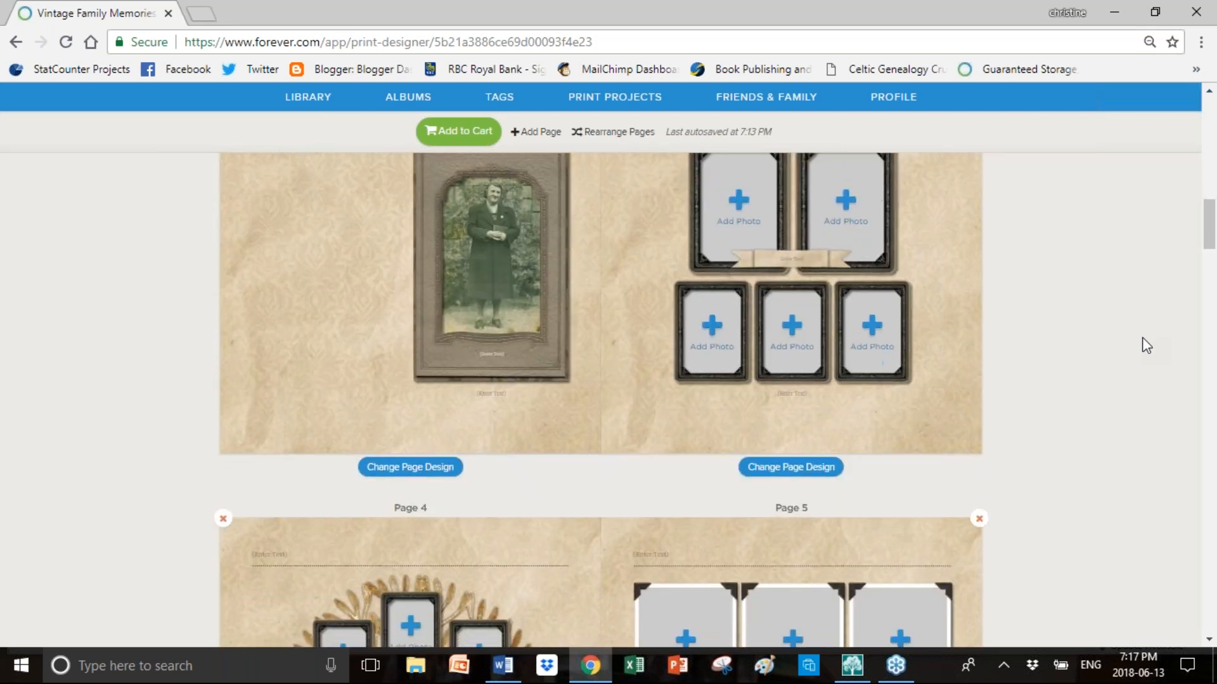
pyautogui.scroll(-7, 1146, 345)
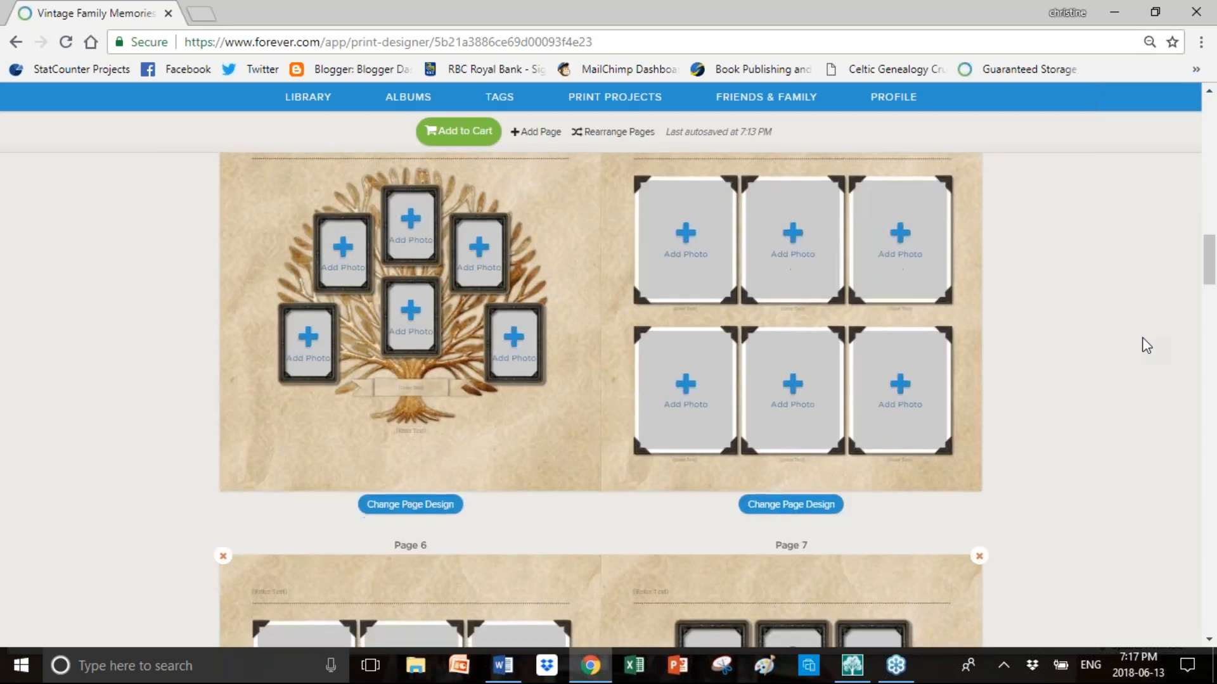
pyautogui.scroll(-4, 1147, 345)
pyautogui.scroll(20, 1146, 345)
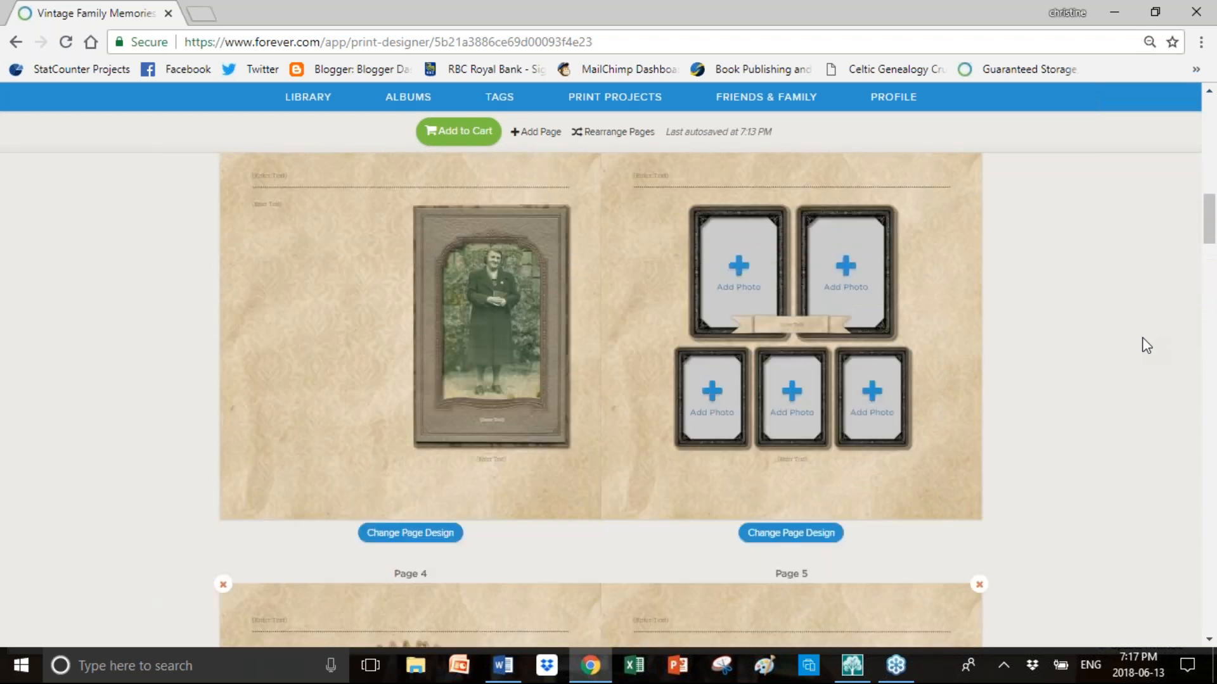
pyautogui.scroll(-1, 1146, 345)
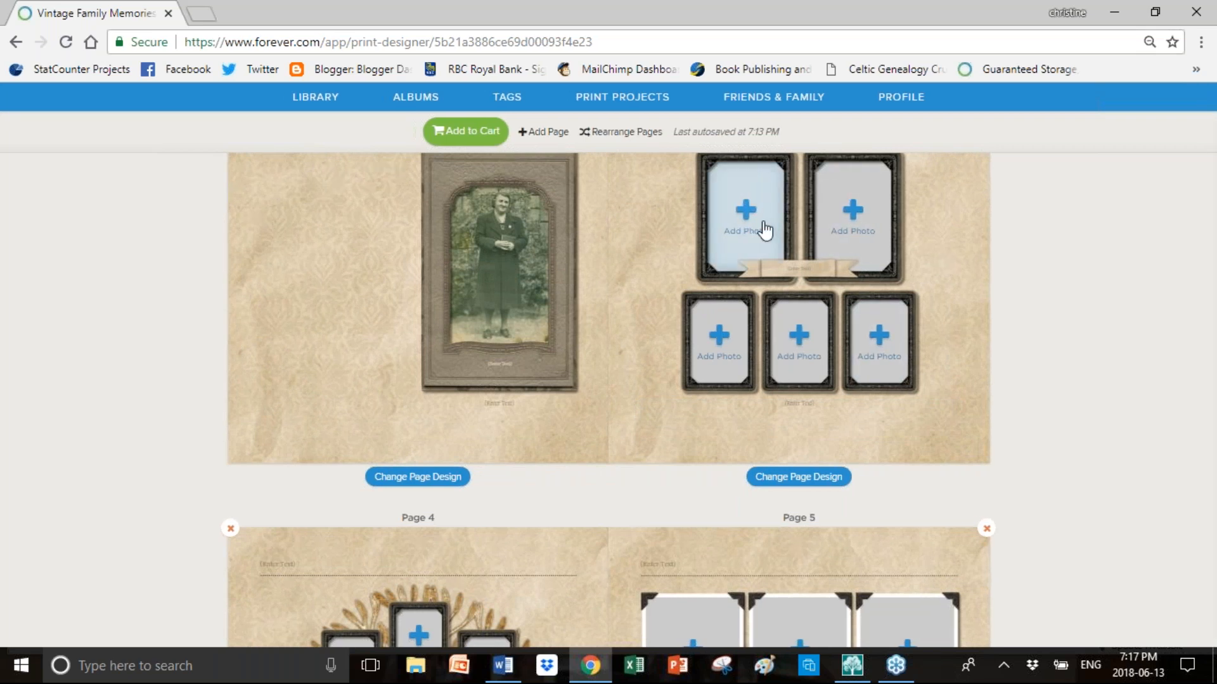
# Fill Page 3's frames: bald man upper-left, baby upper-right, wedding couple lower-left
pyautogui.click(765, 230)
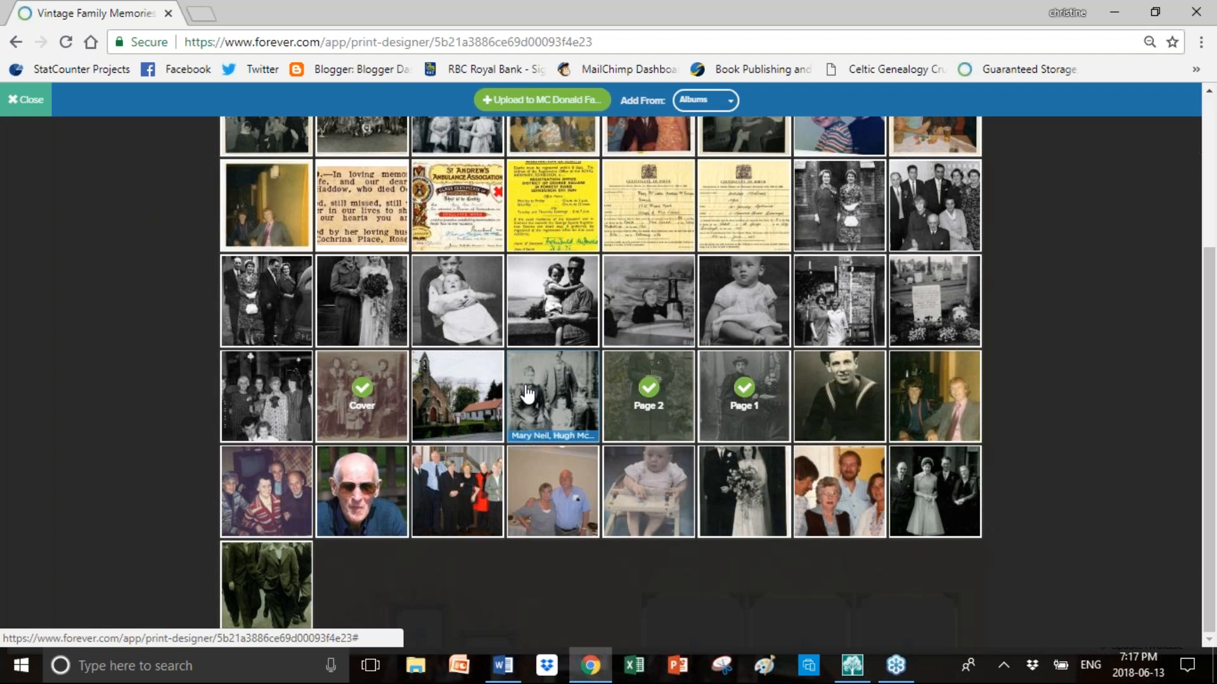
pyautogui.click(347, 483)
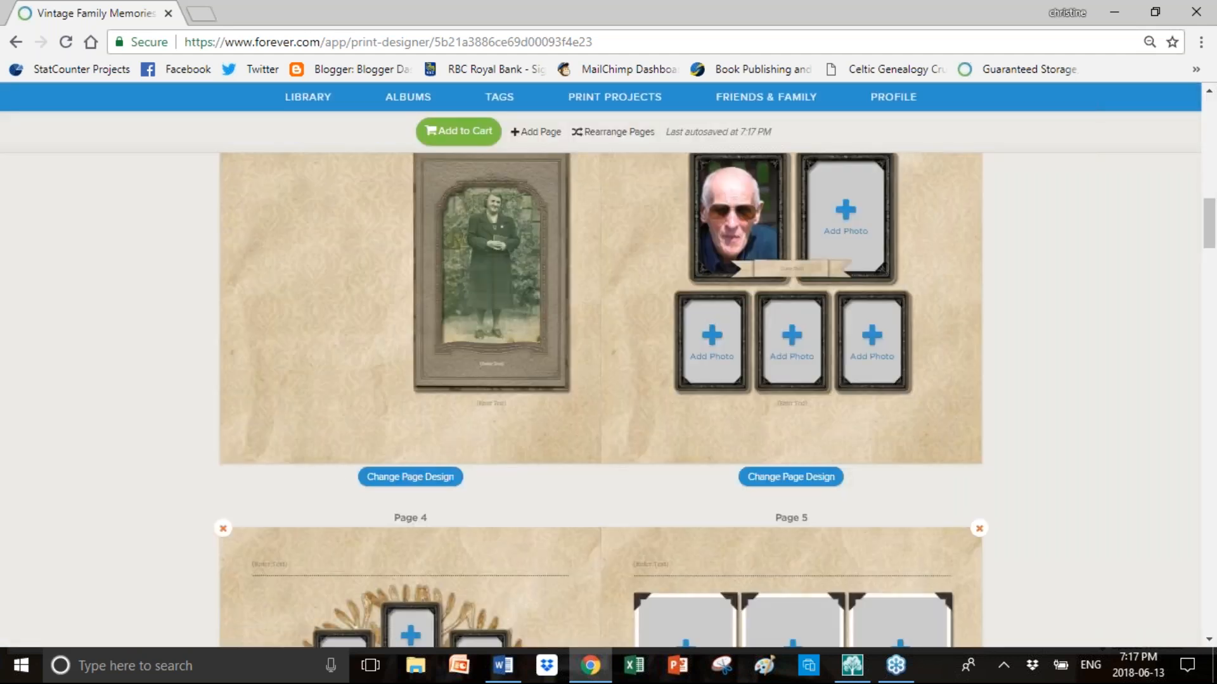
pyautogui.click(839, 238)
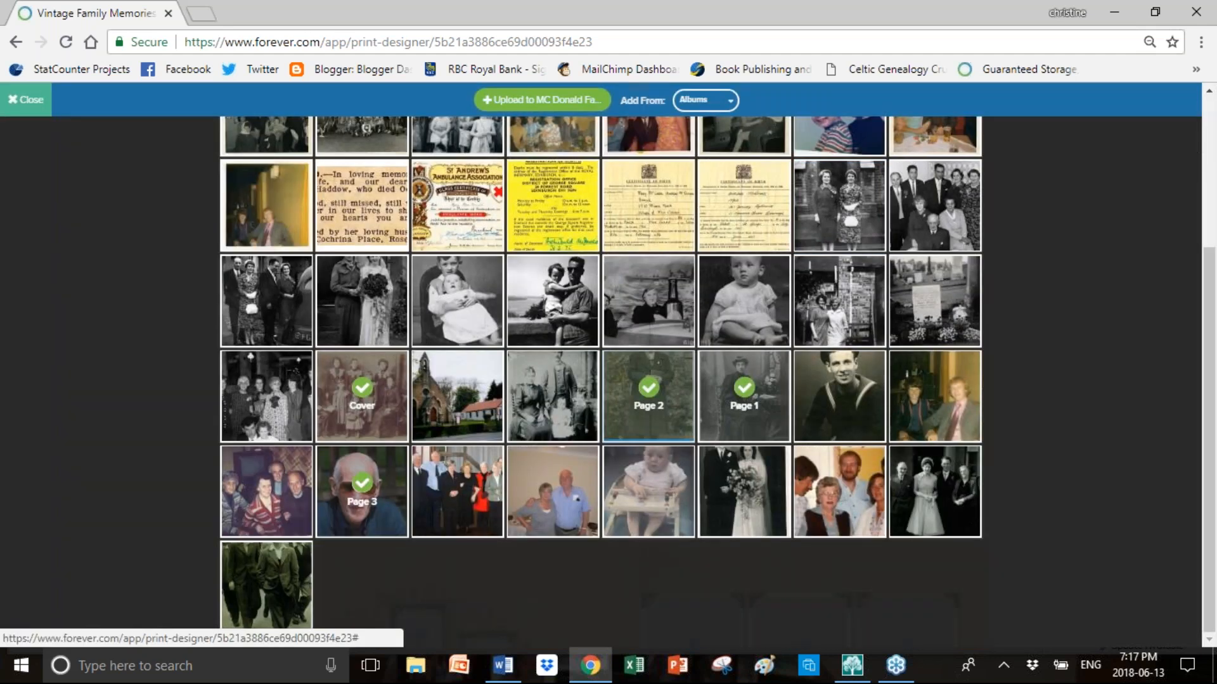
pyautogui.click(647, 501)
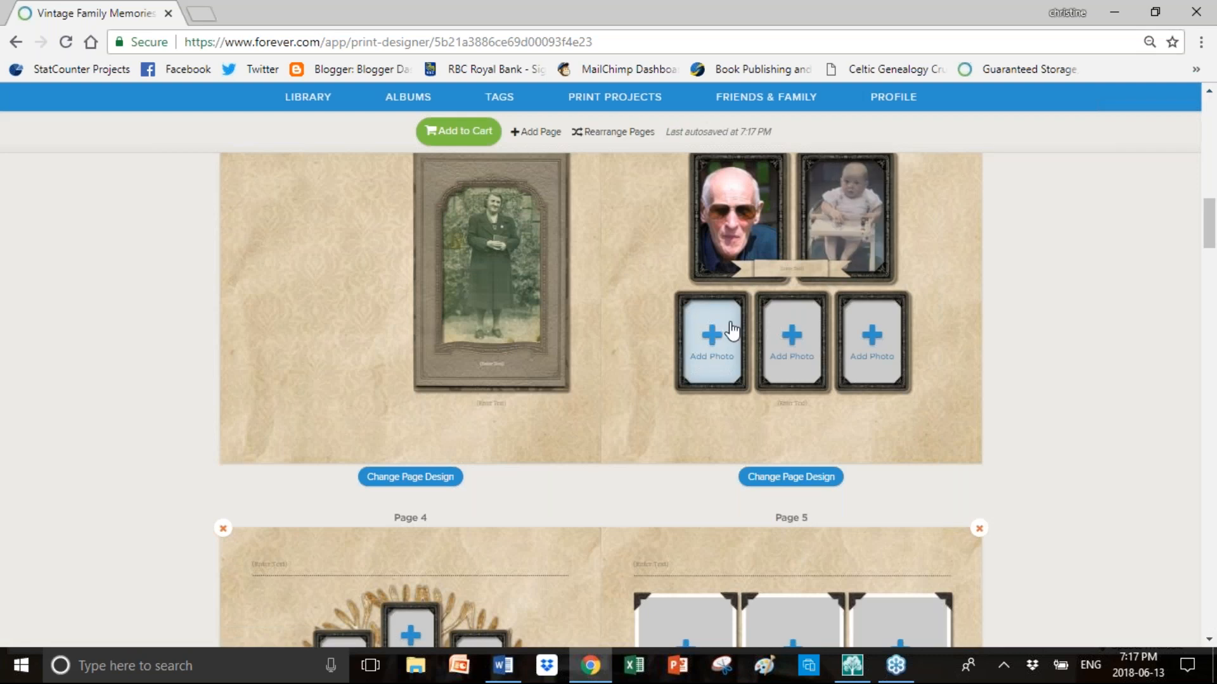
pyautogui.click(728, 333)
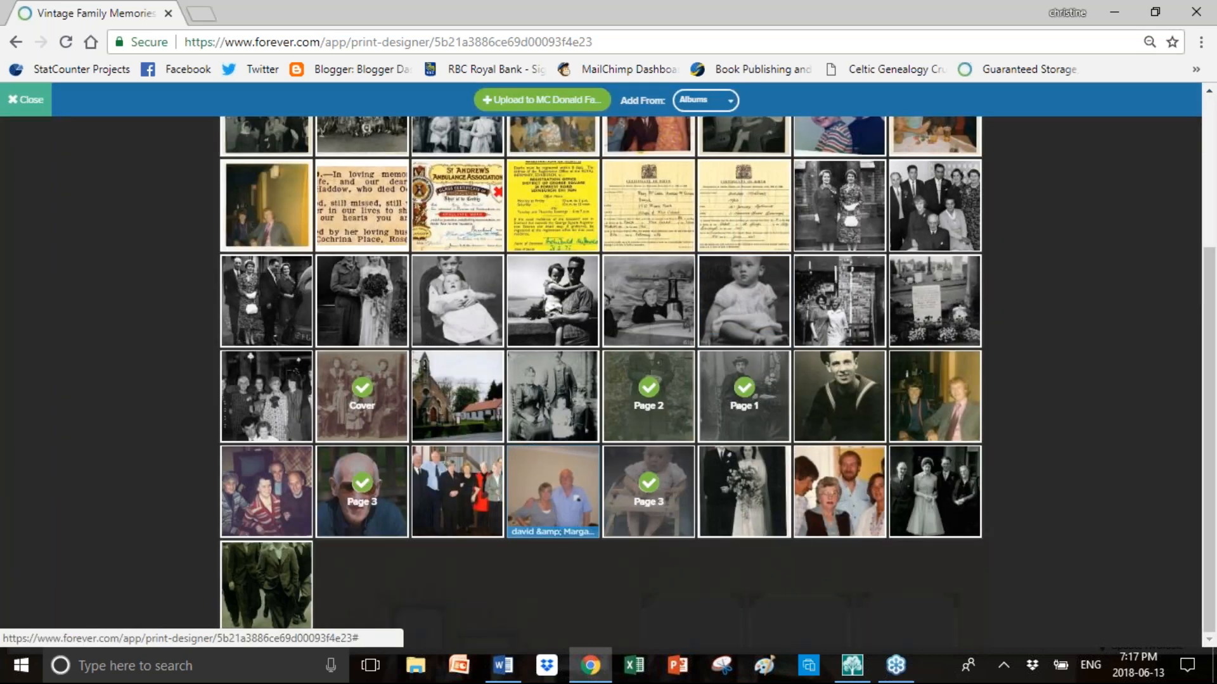
pyautogui.click(753, 495)
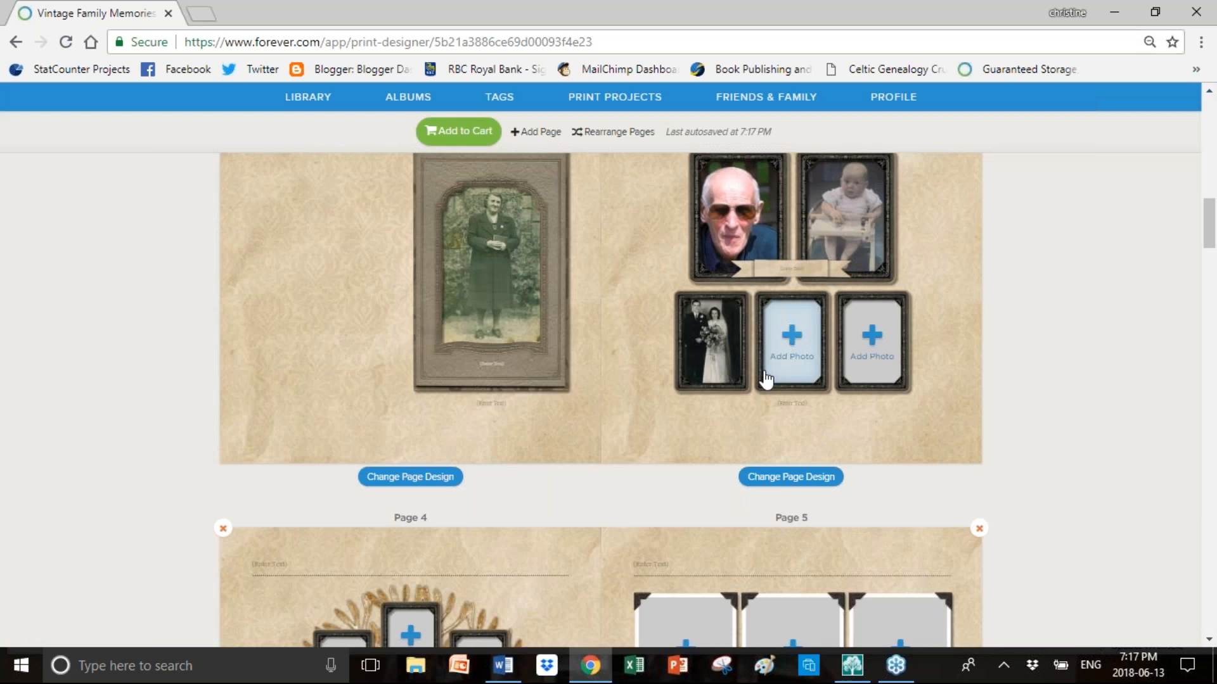
# Keep the current layout and shift the baby and older man photos right within their frames
pyautogui.click(768, 481)
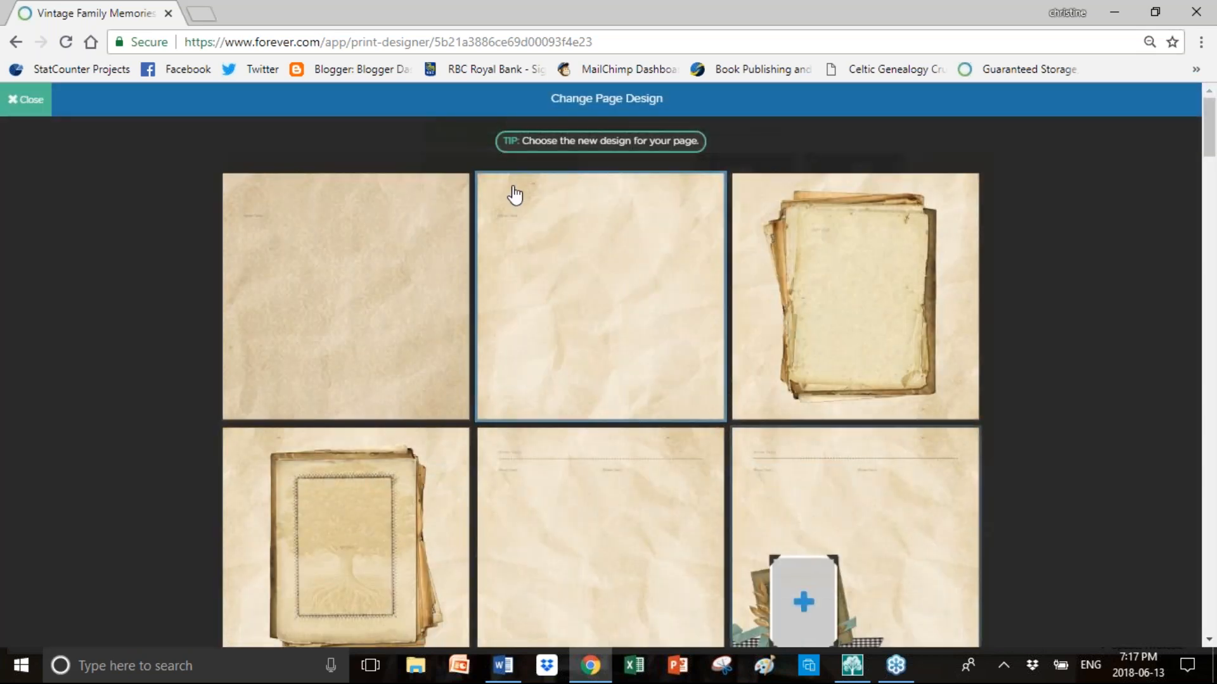
pyautogui.click(25, 99)
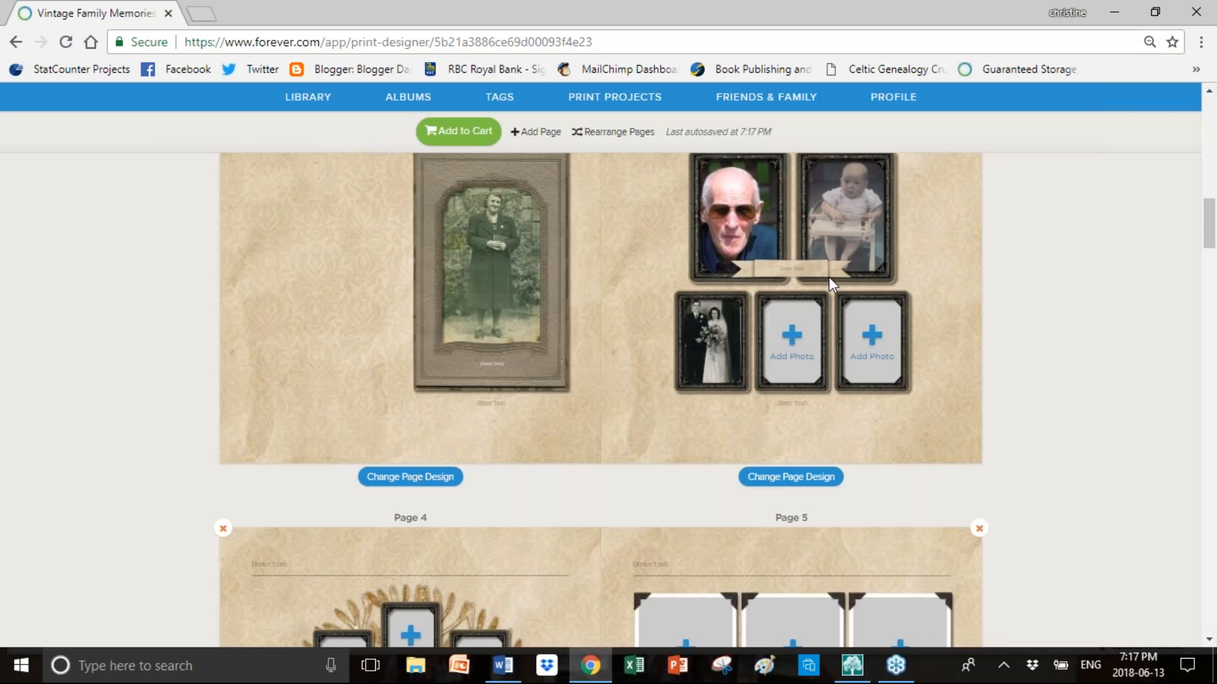
pyautogui.moveTo(865, 220)
pyautogui.moveTo(846, 223)
pyautogui.mouseDown()
pyautogui.moveTo(854, 236)
pyautogui.moveTo(838, 239)
pyautogui.moveTo(860, 238)
pyautogui.moveTo(828, 240)
pyautogui.moveTo(852, 239)
pyautogui.mouseUp()
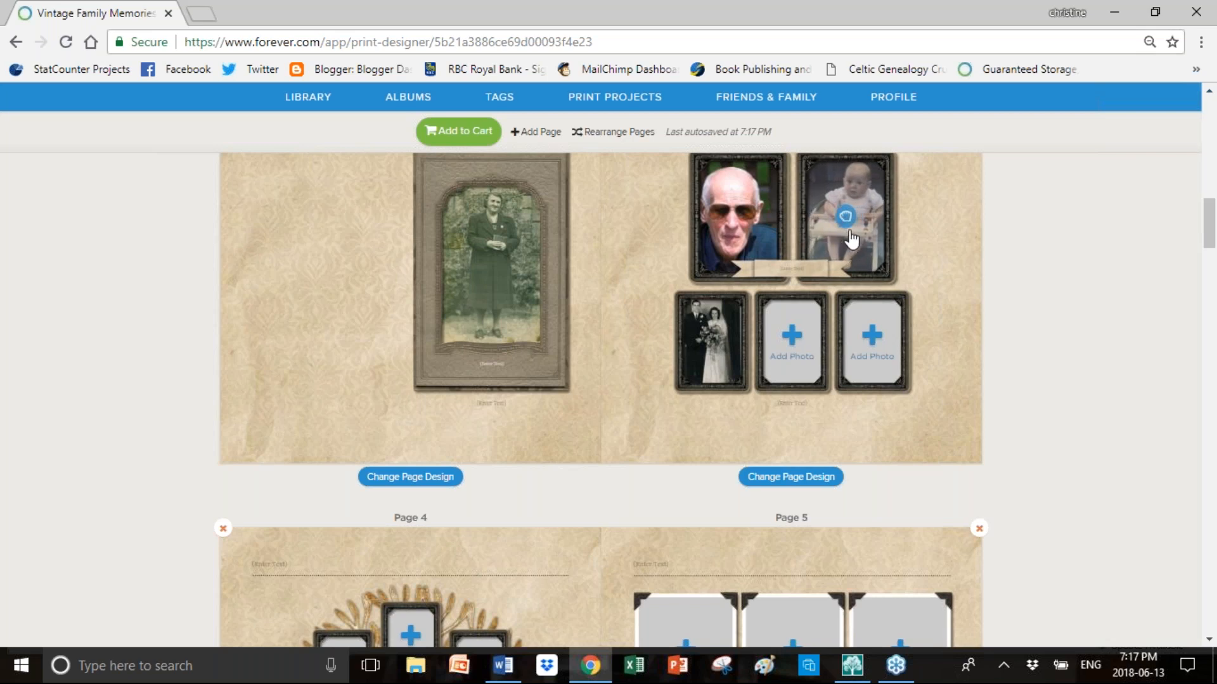
pyautogui.moveTo(735, 234); pyautogui.dragTo(748, 230)
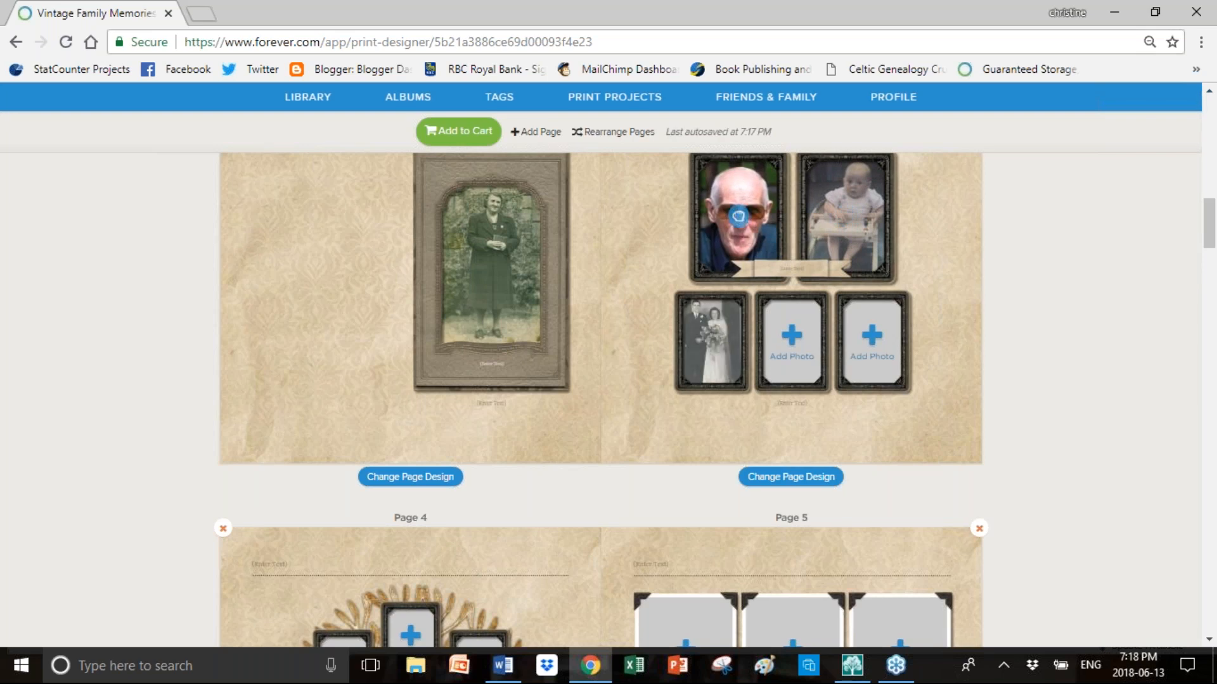
# Put the older woman and bearded man photo in the lower-middle frame
pyautogui.click(785, 362)
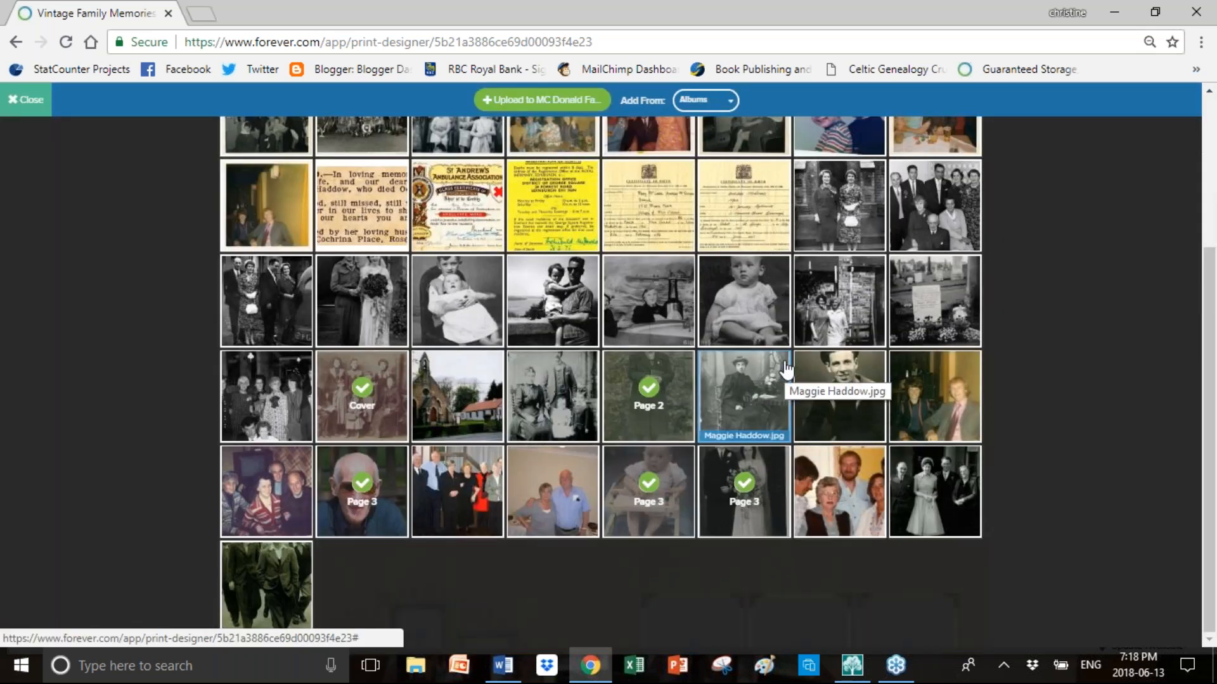
pyautogui.click(840, 494)
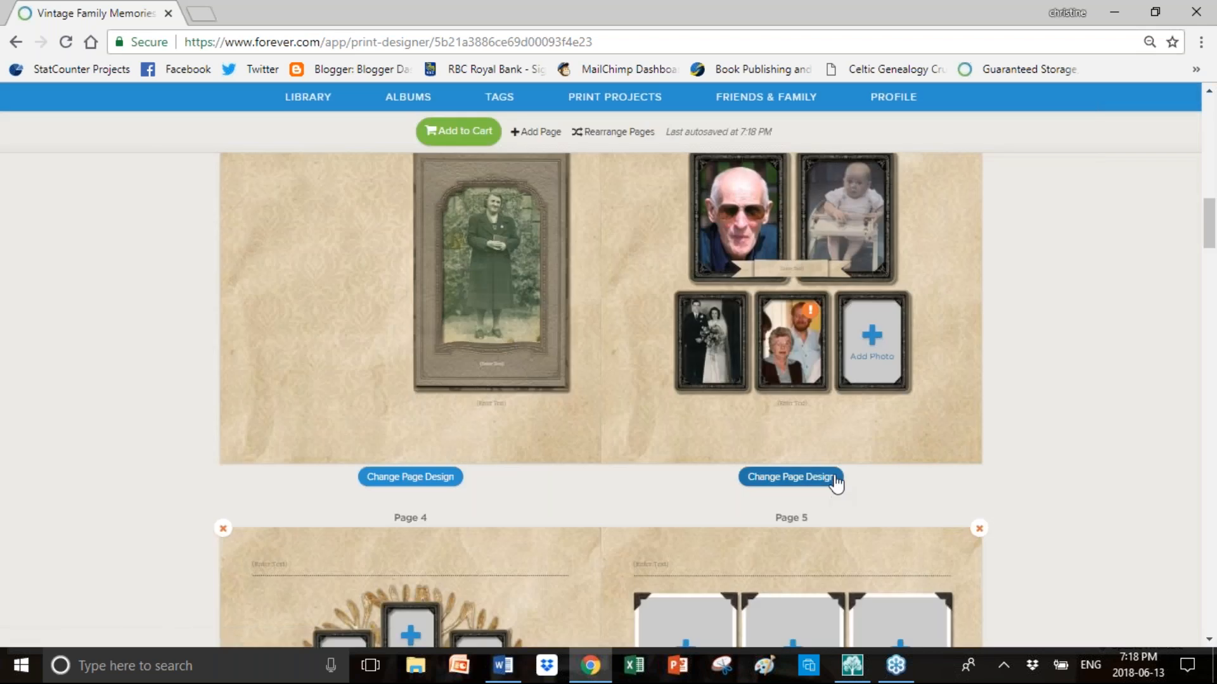
pyautogui.click(793, 344)
# Replace the lower-middle photo with the young sailor's portrait
pyautogui.moveTo(792, 344); pyautogui.dragTo(787, 347)
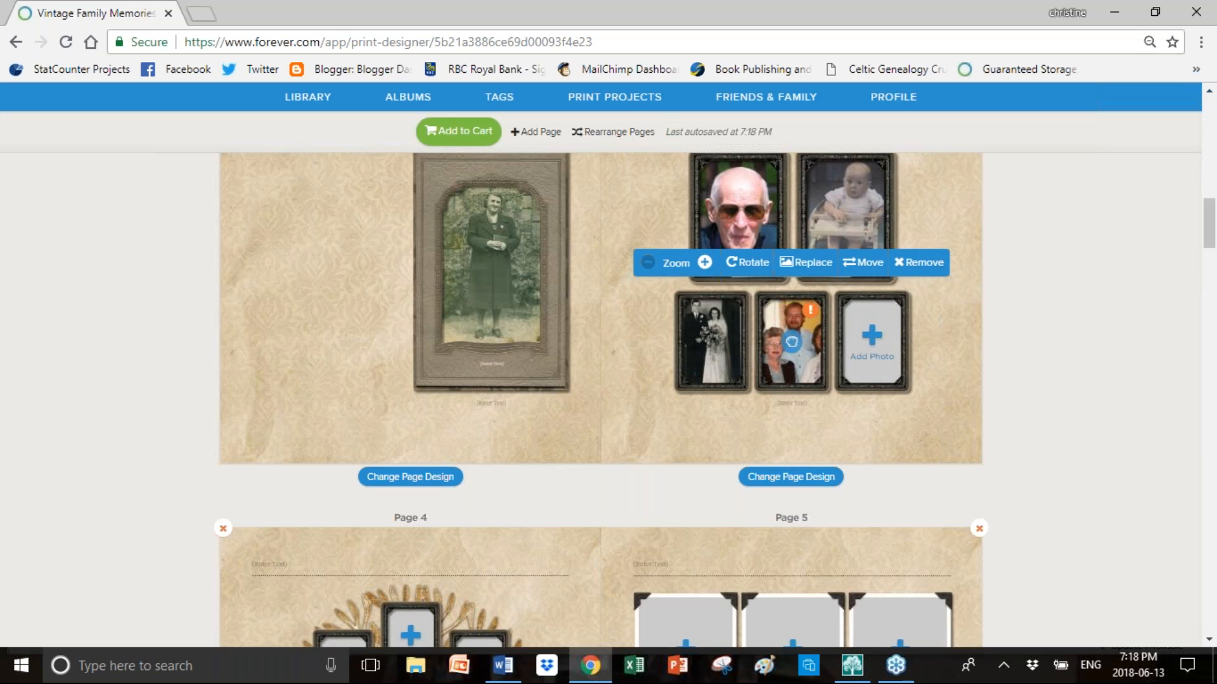
pyautogui.click(756, 267)
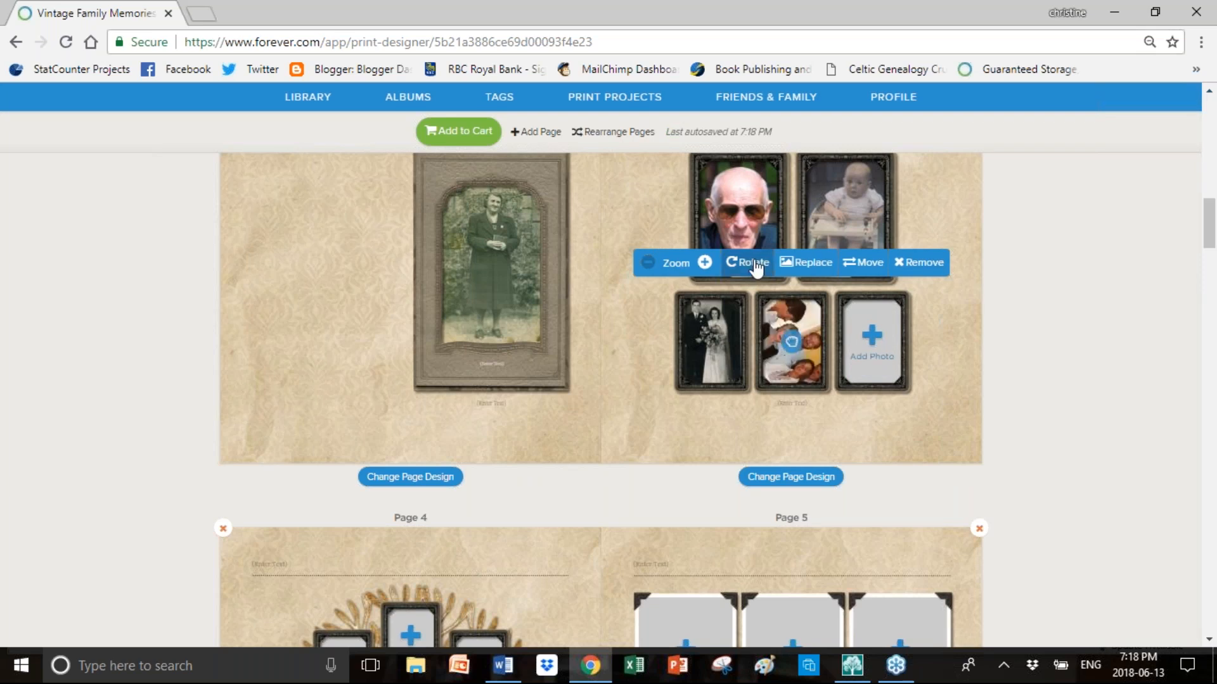
pyautogui.click(755, 268)
pyautogui.click(755, 268)
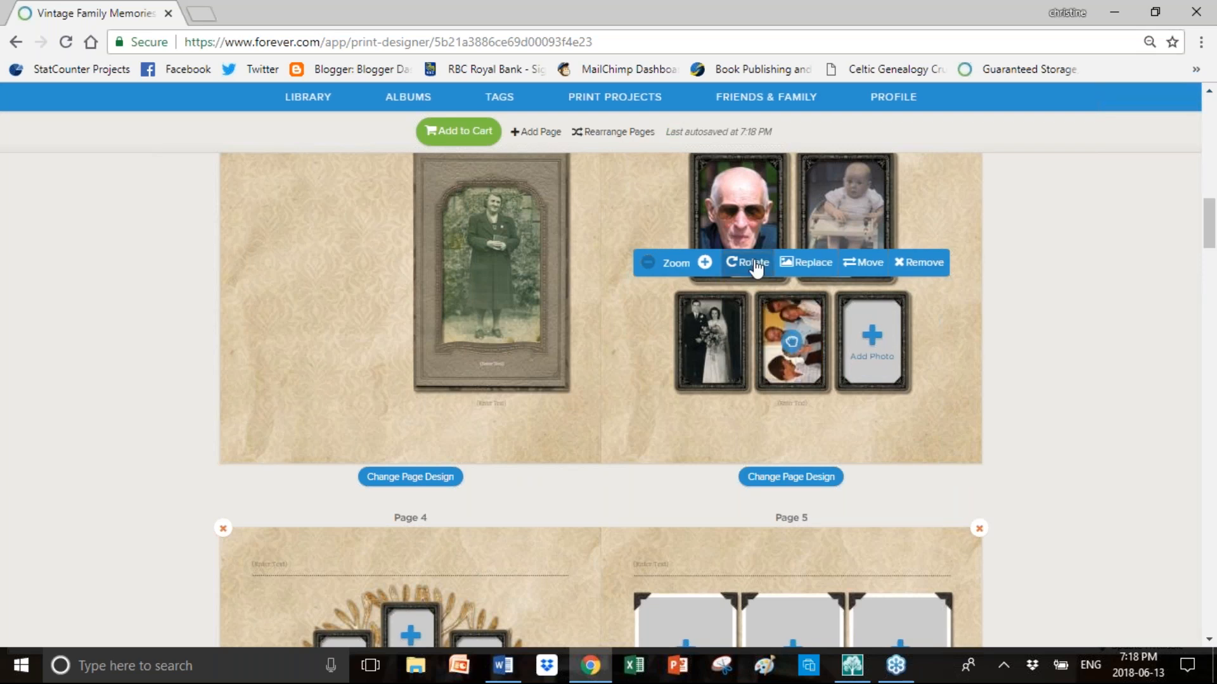
pyautogui.click(806, 262)
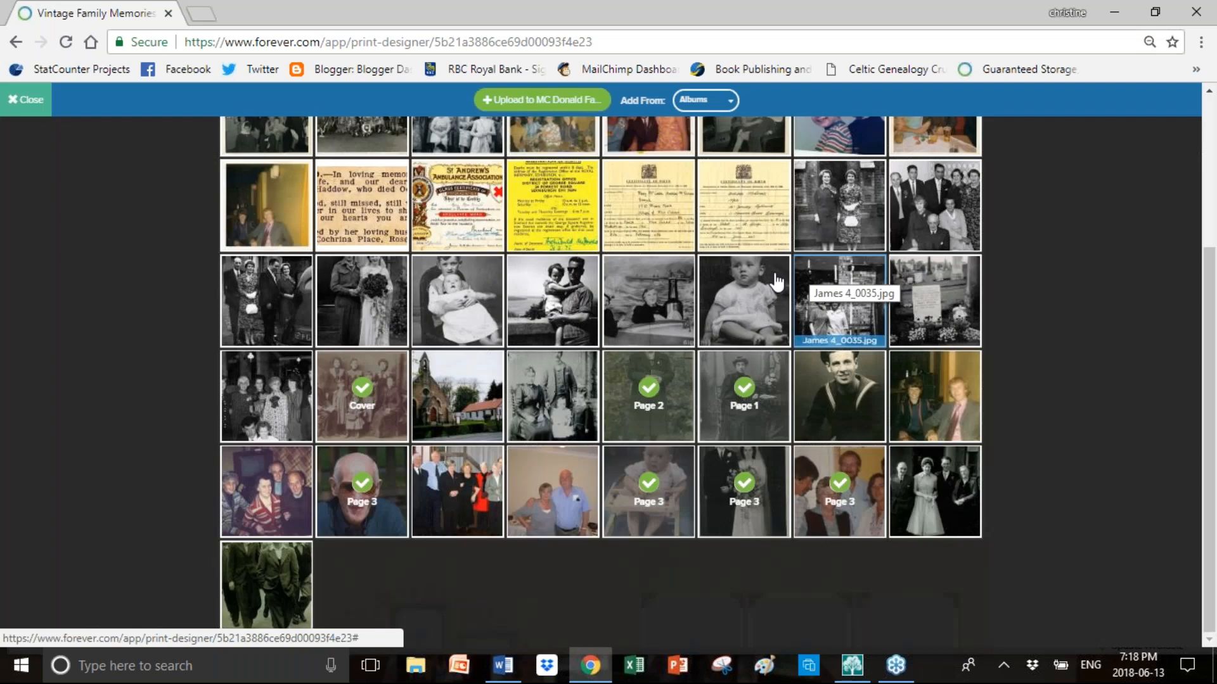
pyautogui.click(836, 416)
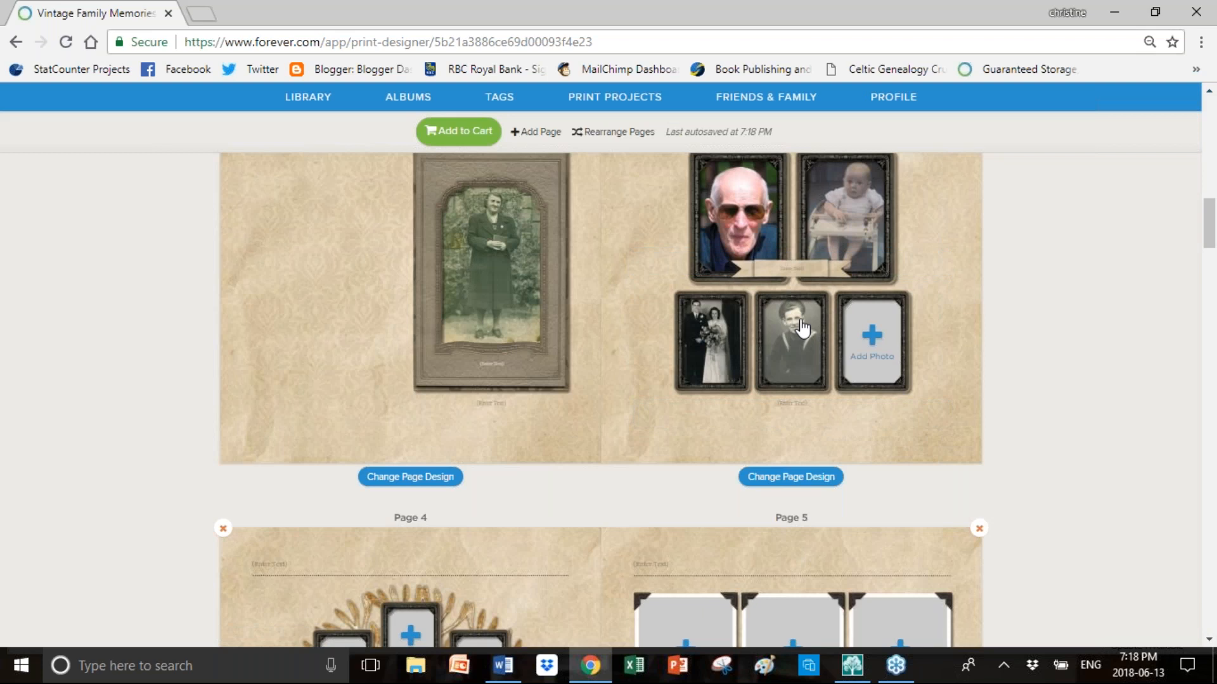
# Fill the last frame with the elderly couple photo, zoomed in slightly and repositioned
pyautogui.click(896, 308)
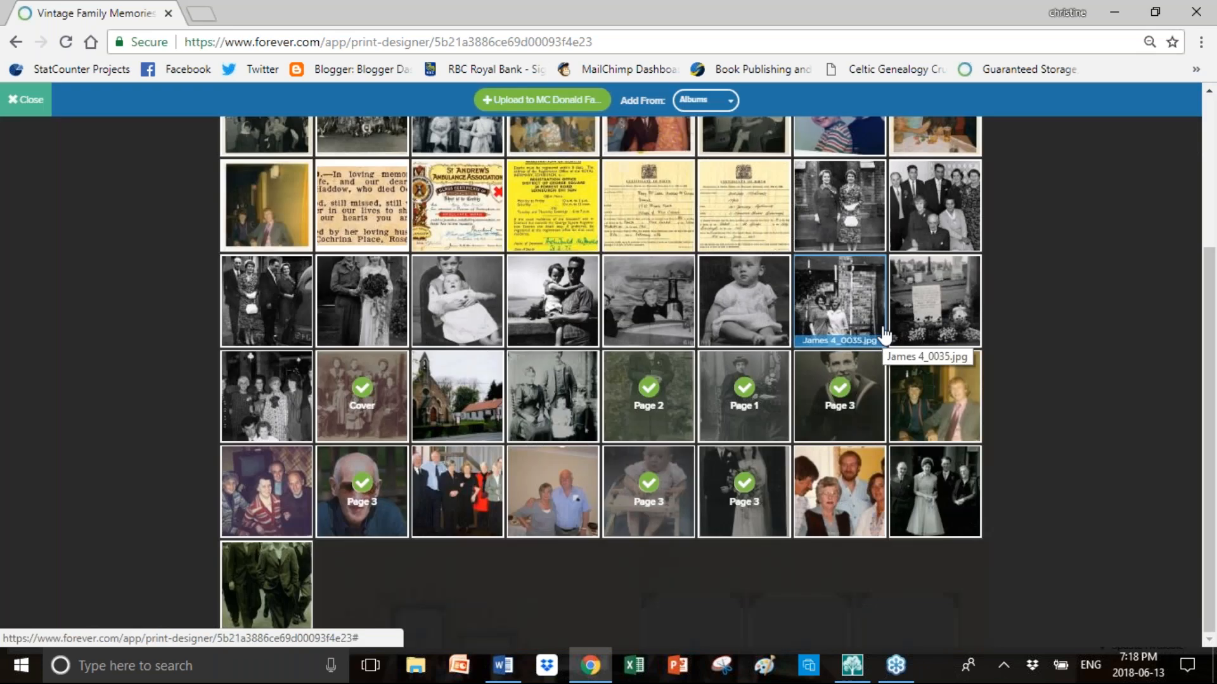
pyautogui.click(846, 377)
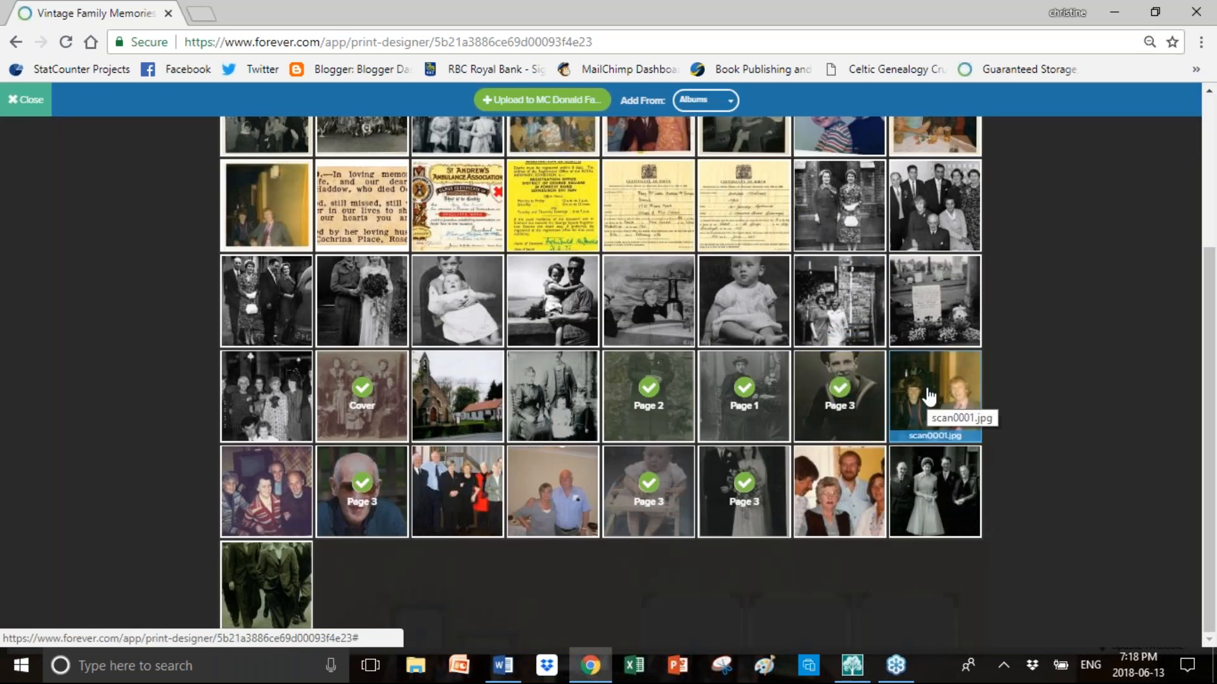
pyautogui.click(579, 480)
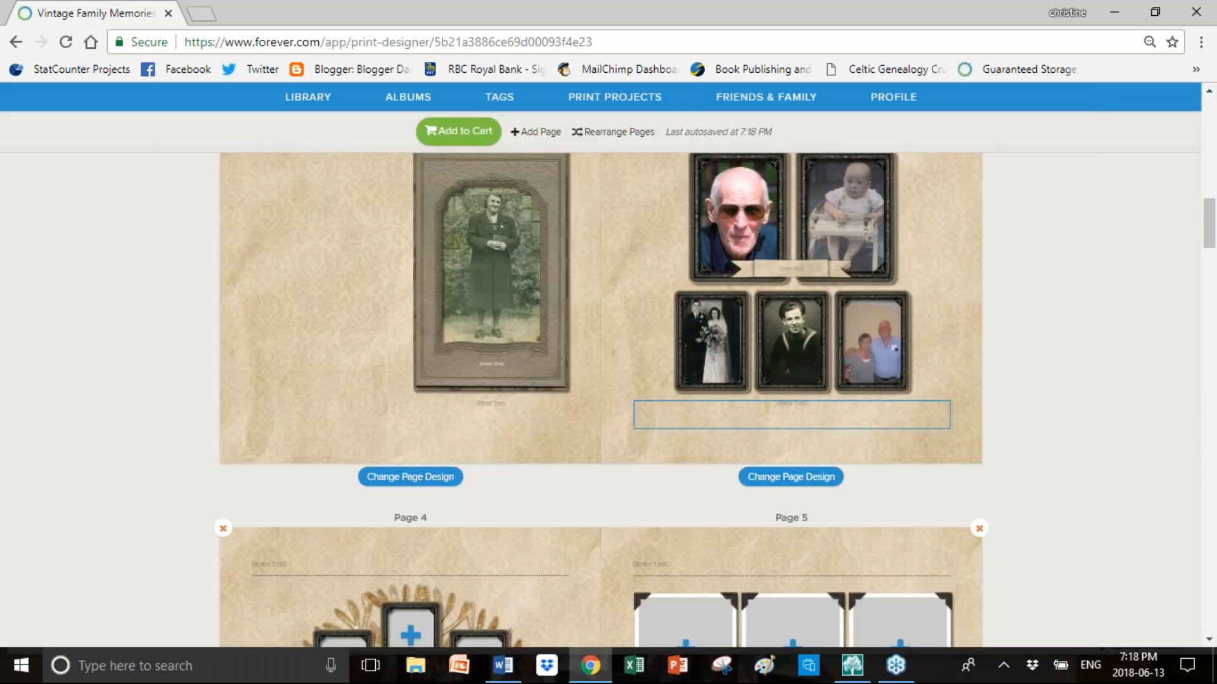
pyautogui.click(865, 341)
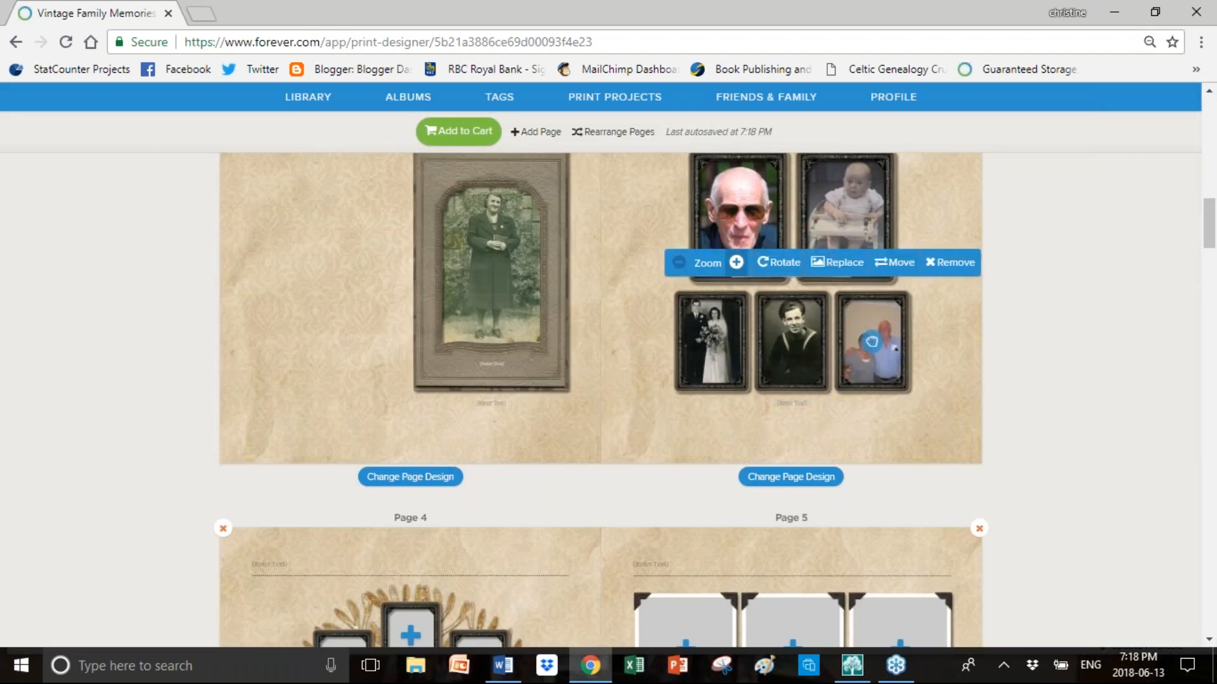
pyautogui.click(736, 263)
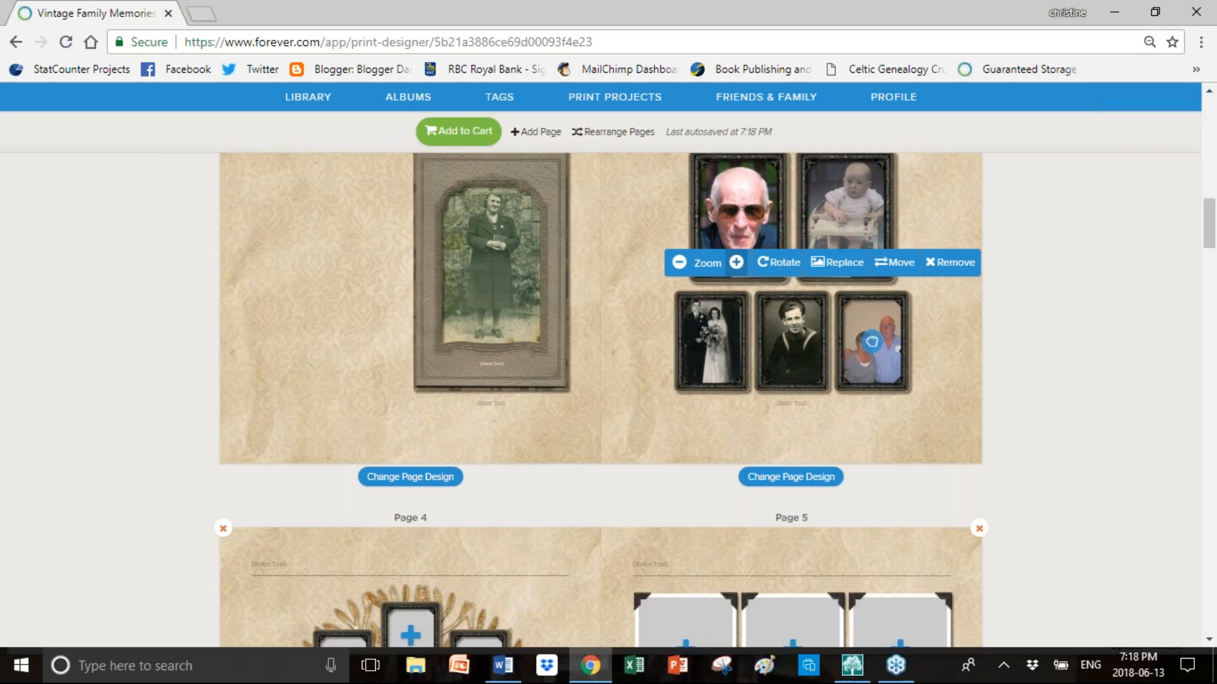
pyautogui.moveTo(871, 351); pyautogui.dragTo(868, 348)
pyautogui.click(920, 344)
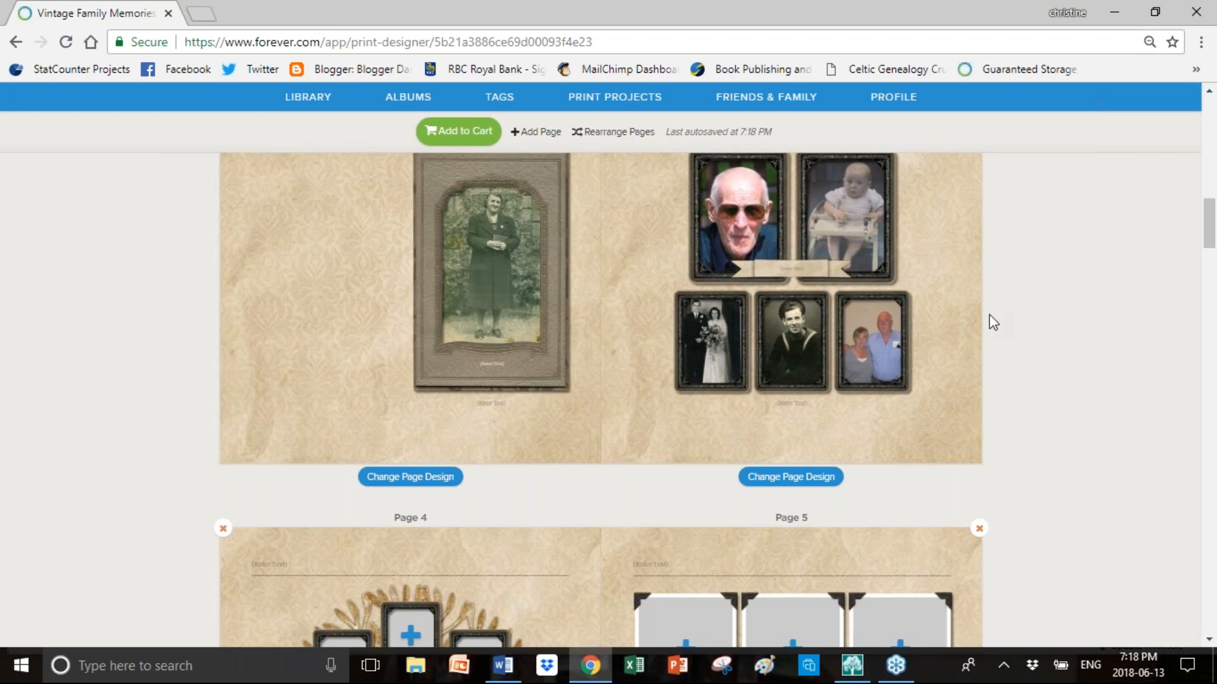
pyautogui.scroll(3, 993, 322)
pyautogui.scroll(-5, 993, 322)
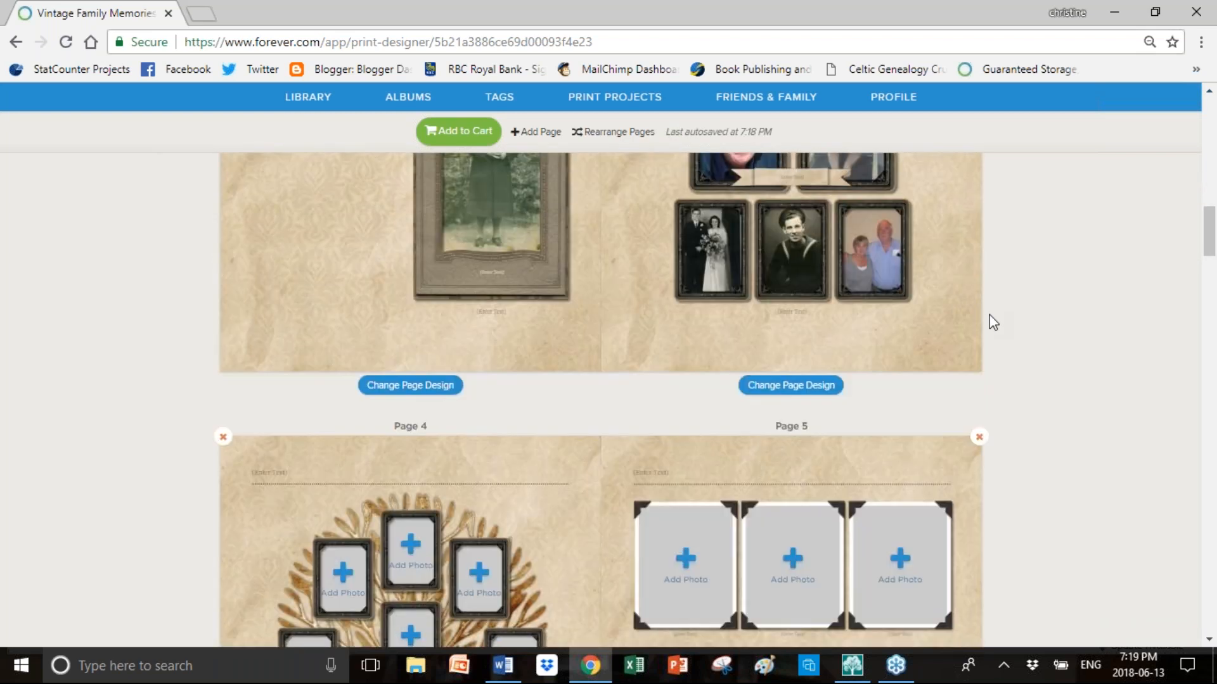
pyautogui.scroll(-3, 992, 323)
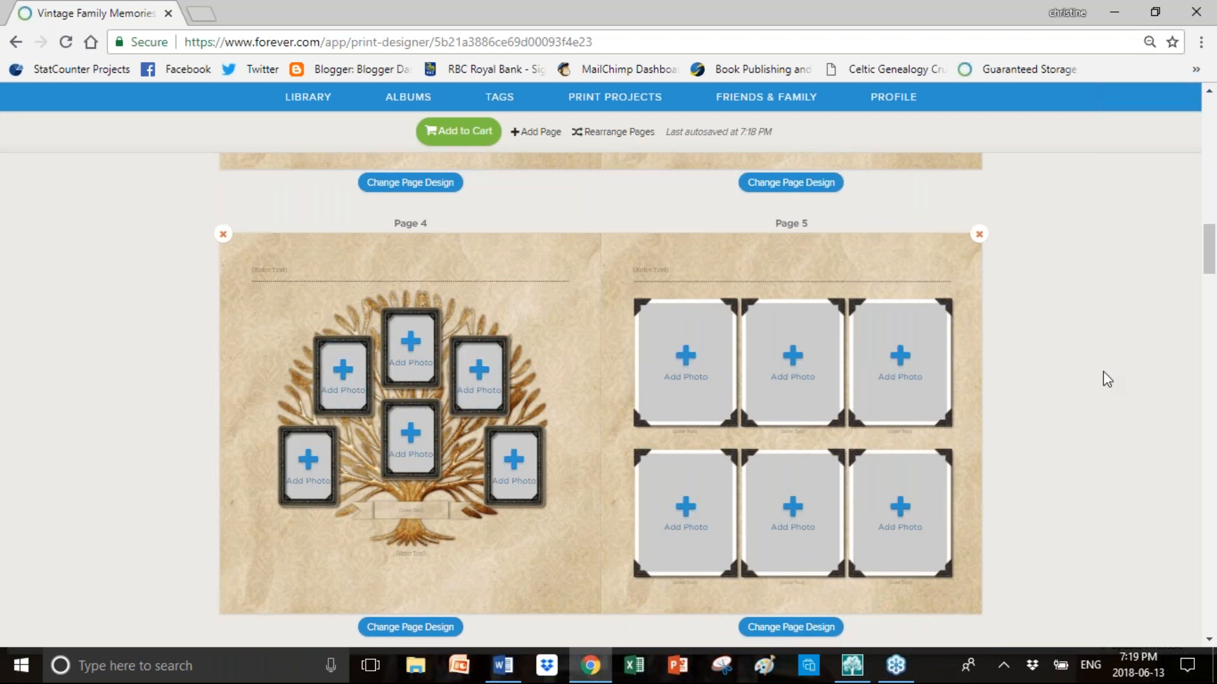
pyautogui.scroll(5, 1107, 379)
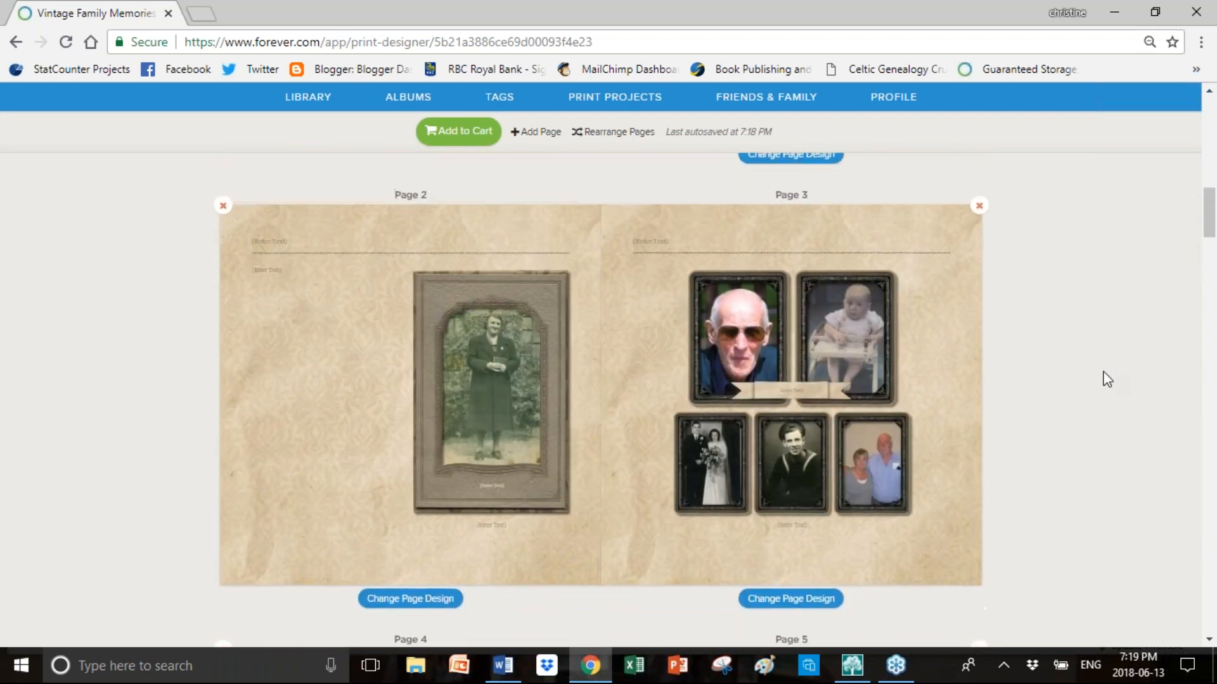
pyautogui.scroll(-1, 1107, 378)
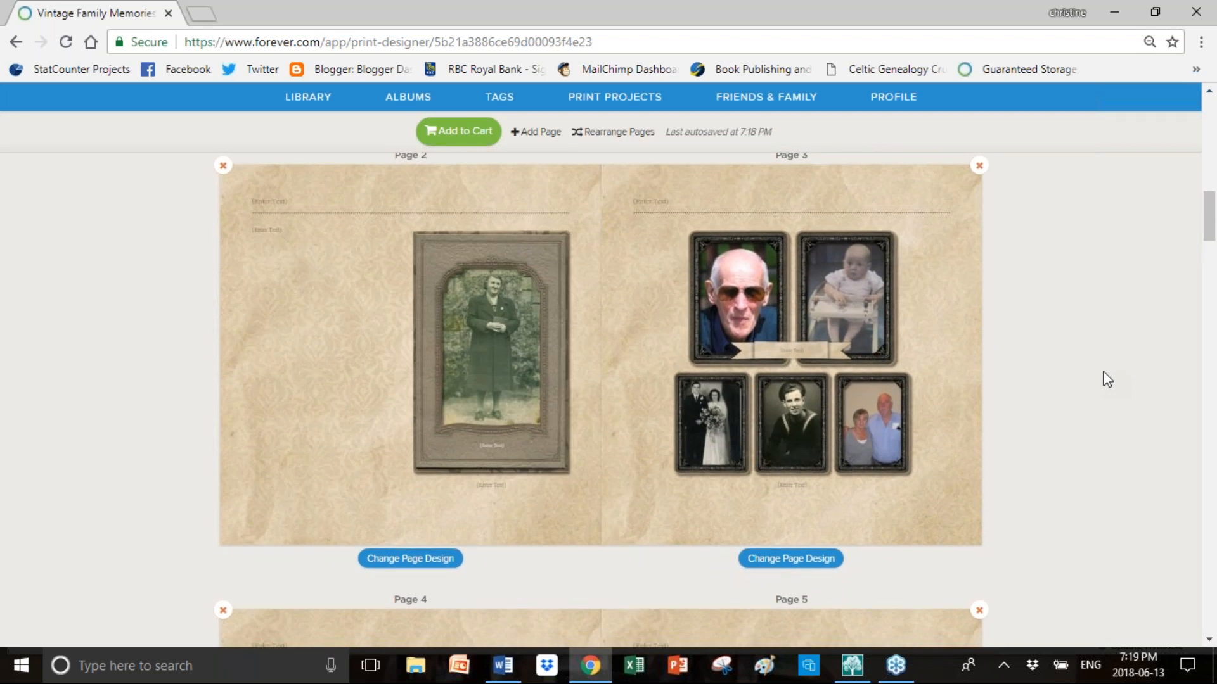
pyautogui.click(815, 361)
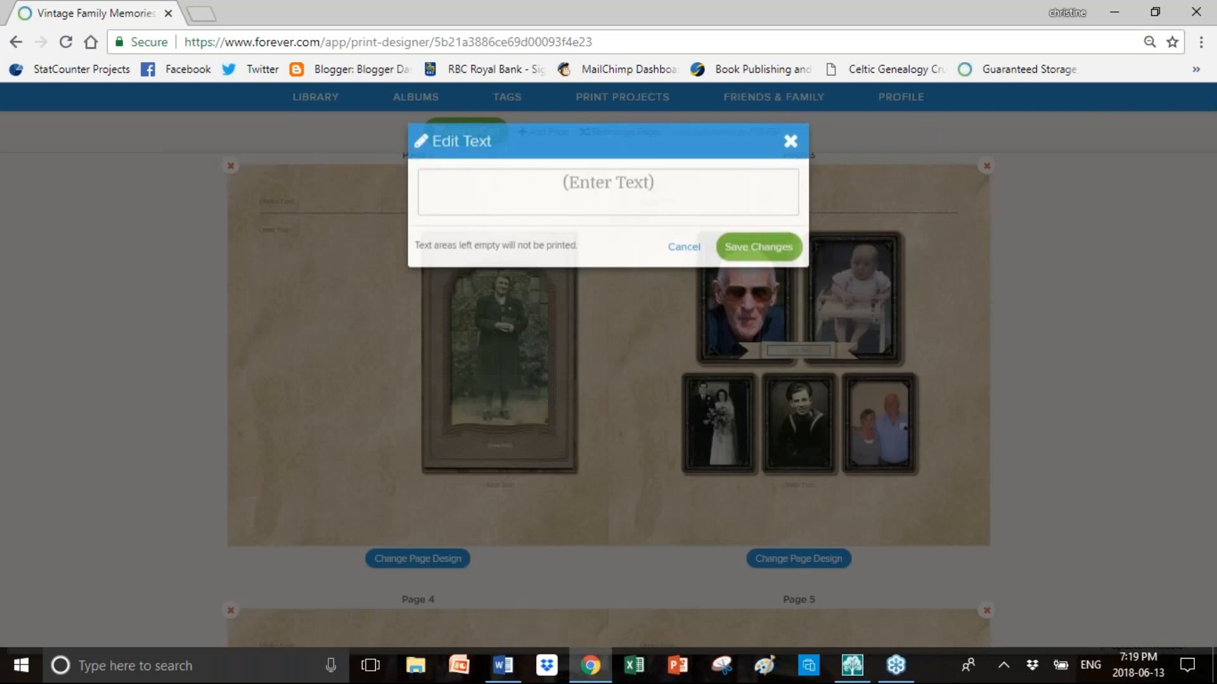
pyautogui.press('capslock')
pyautogui.write('RCH')
pyautogui.press('BackSpace')
pyautogui.press('BackSpace')
pyautogui.press('capslock')
pyautogui.press('BackSpace')
pyautogui.write('Arch')
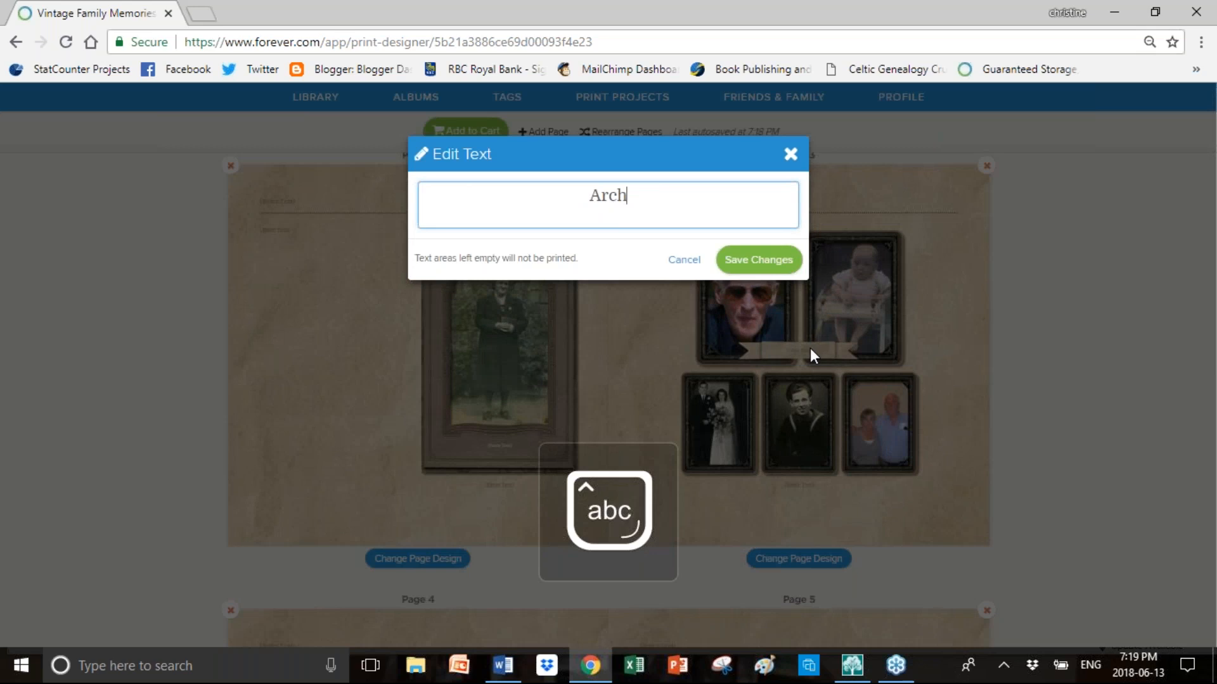
pyautogui.write('ie McDoba')
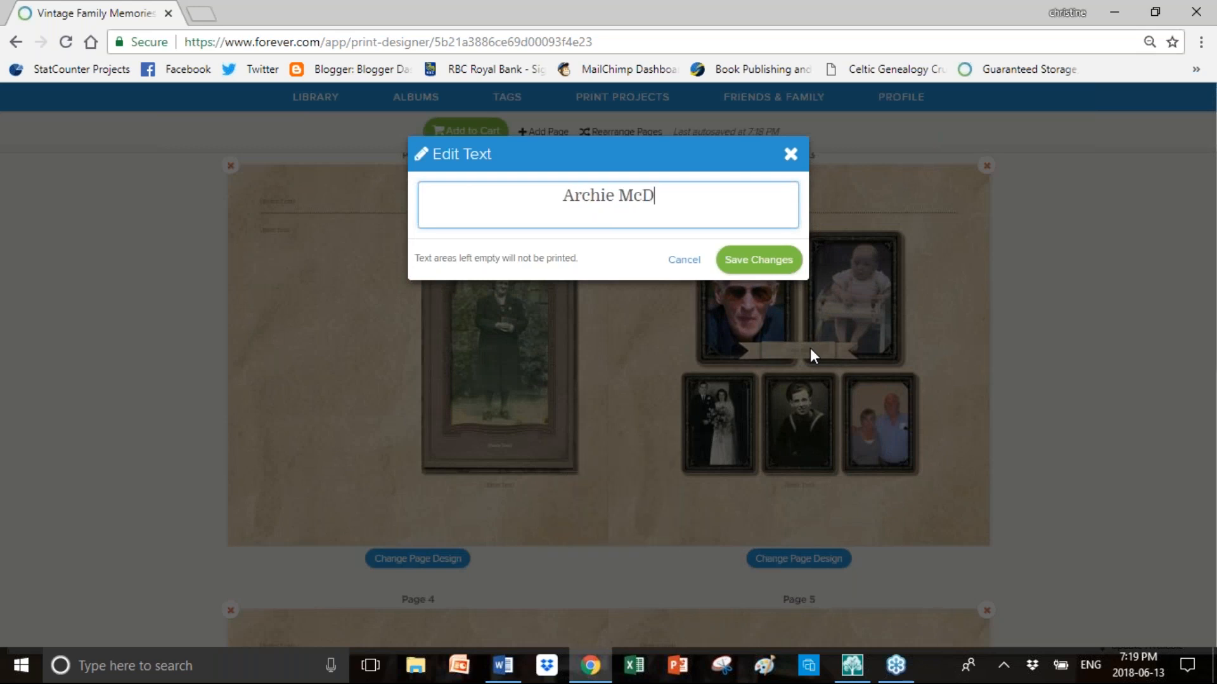
pyautogui.press('BackSpace')
pyautogui.press('BackSpace')
pyautogui.write('nald')
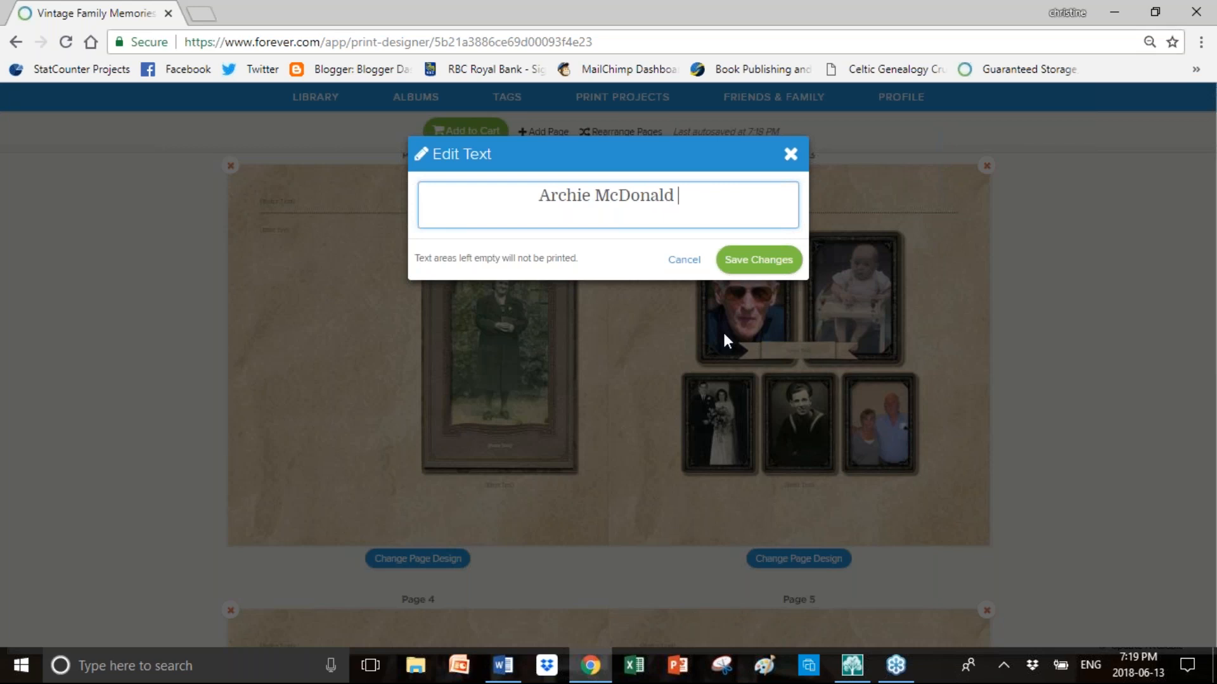
pyautogui.click(728, 266)
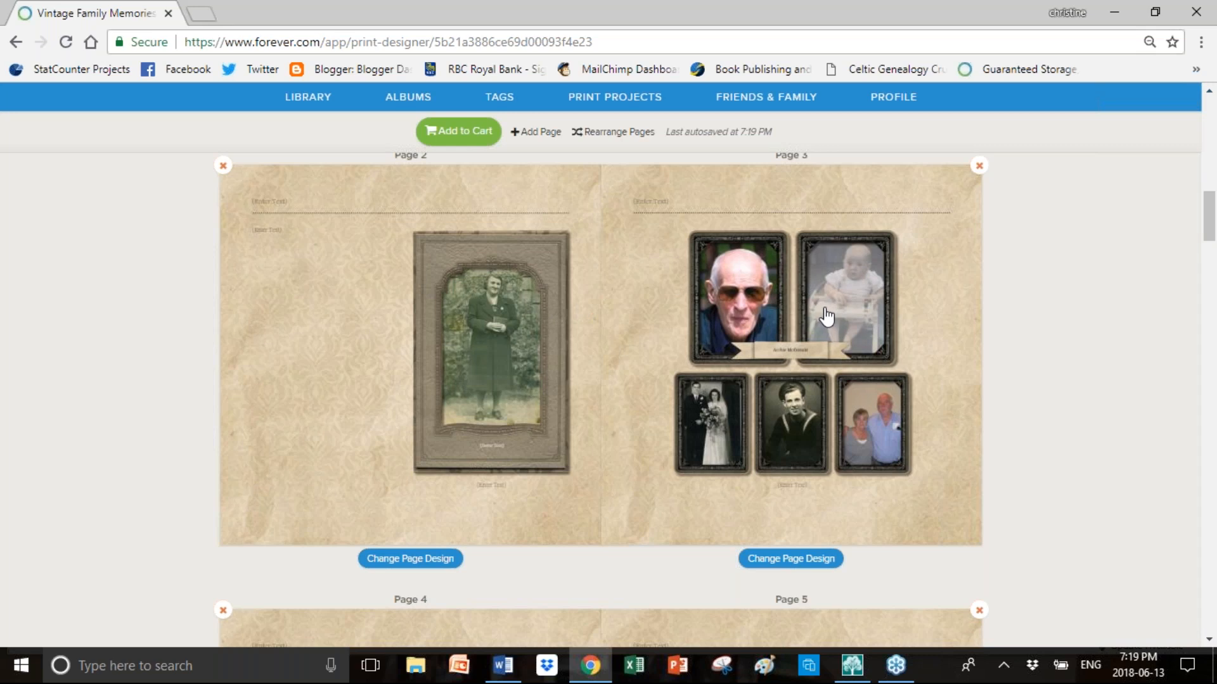
# Give Page 8 a text-and-single-photo layout and bring up the photo picker for its frame
pyautogui.scroll(-4, 1120, 330)
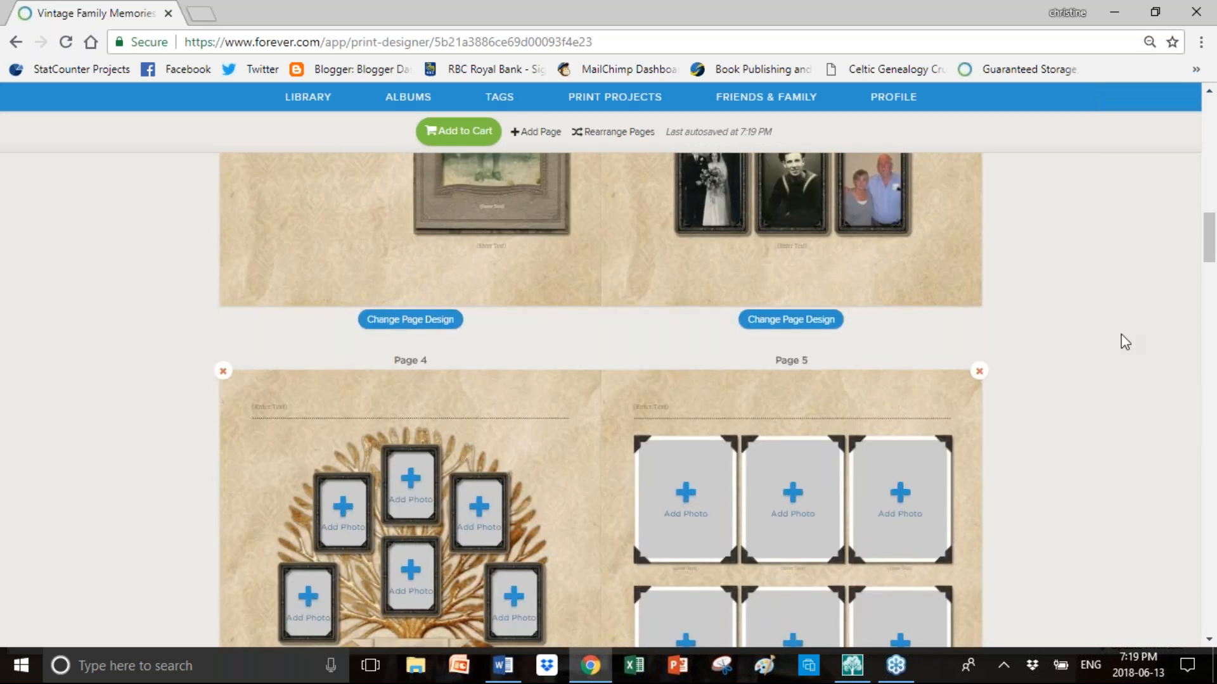
pyautogui.scroll(-7, 1125, 343)
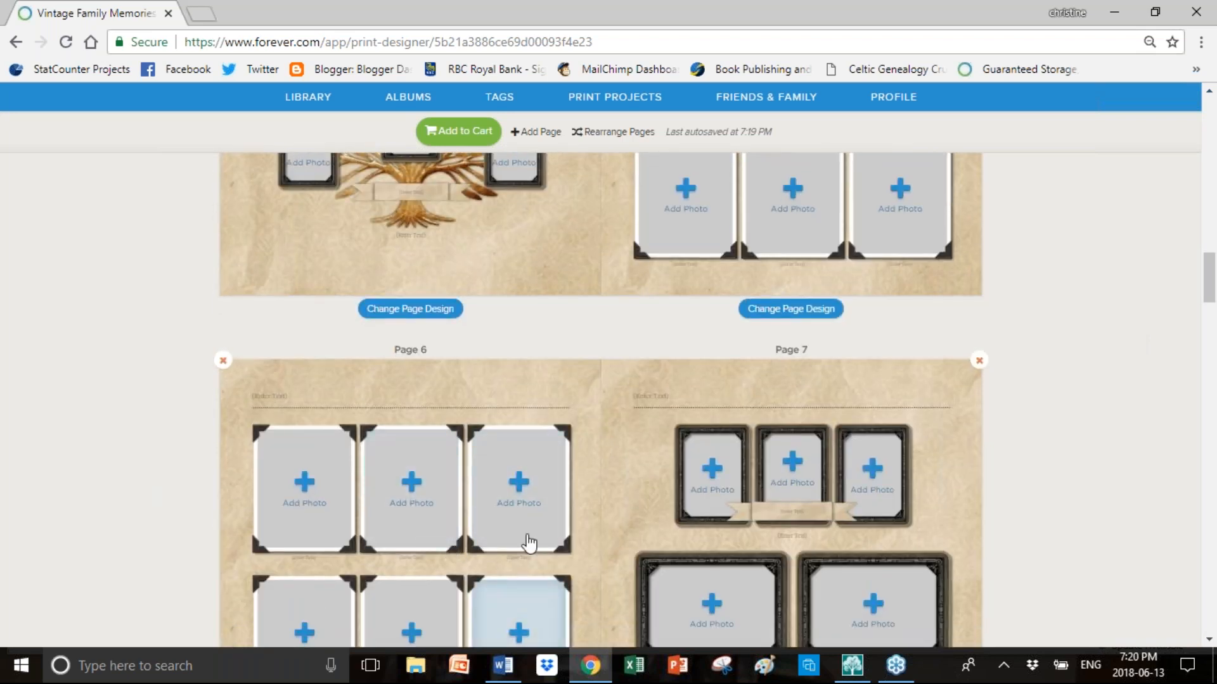
pyautogui.scroll(-2, 542, 551)
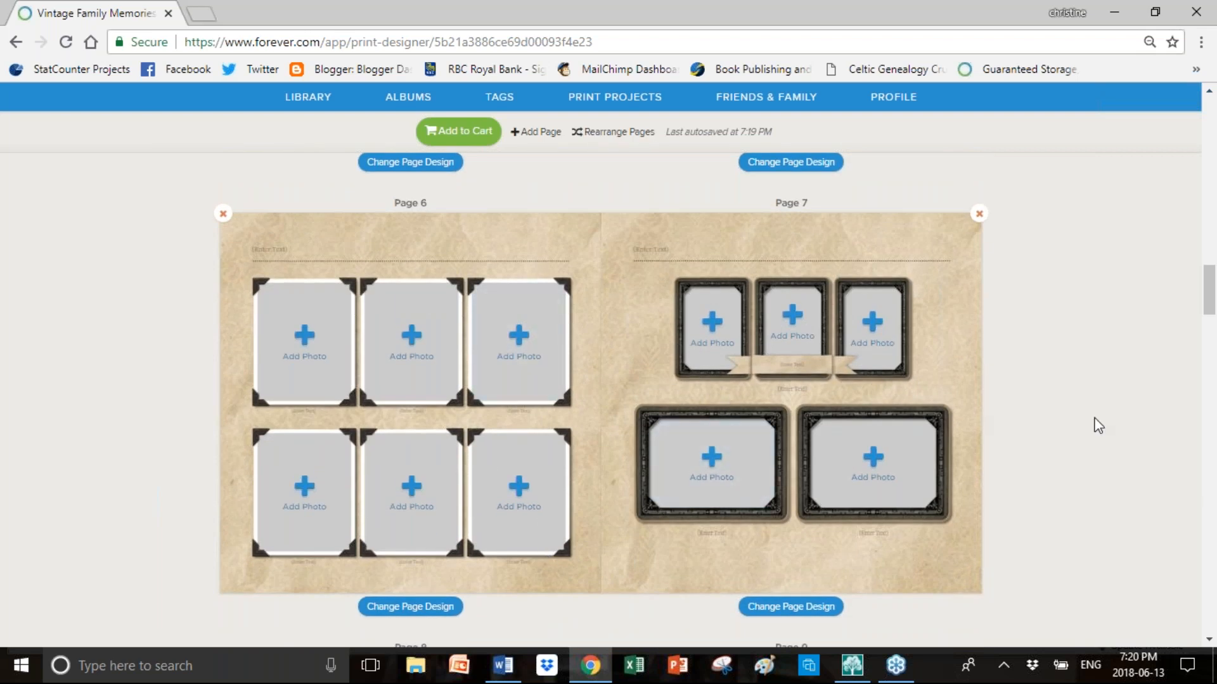
pyautogui.scroll(-6, 1098, 426)
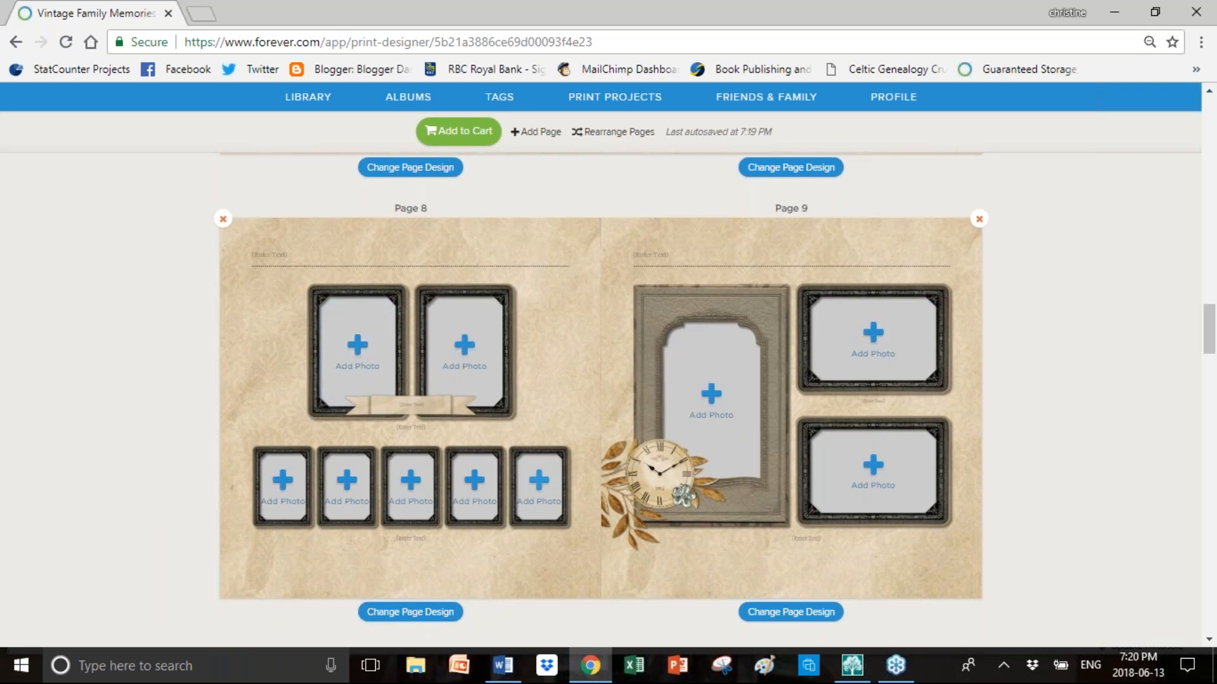
pyautogui.click(446, 613)
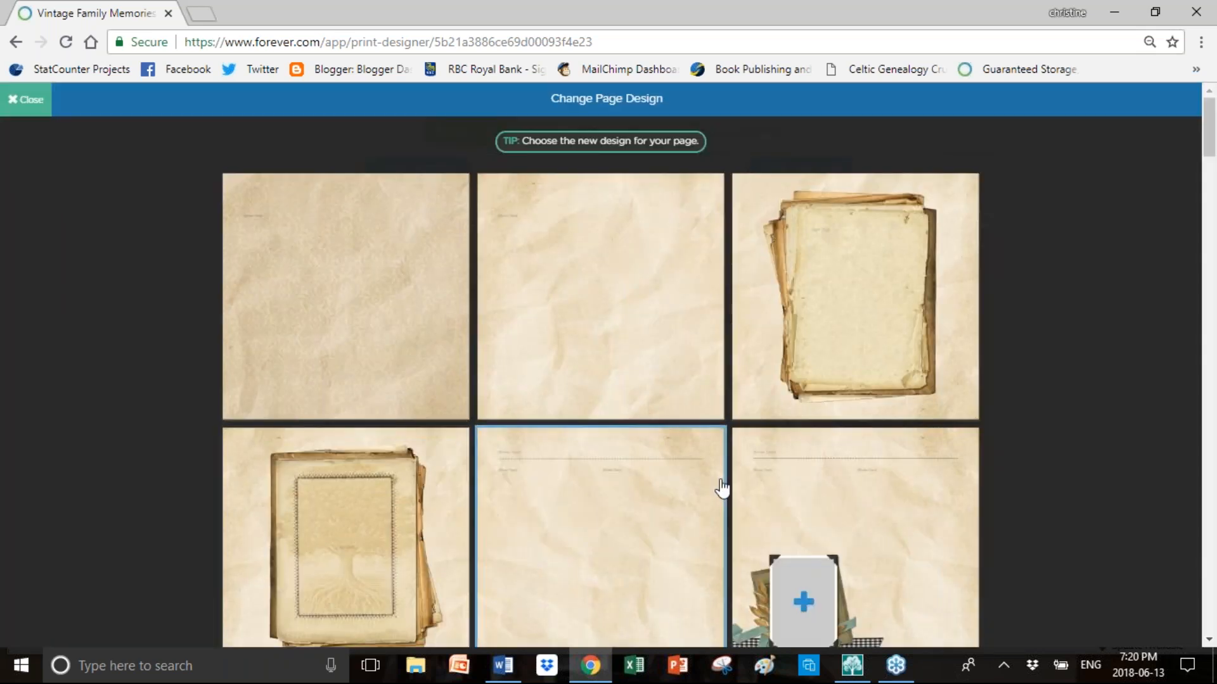
pyautogui.click(739, 490)
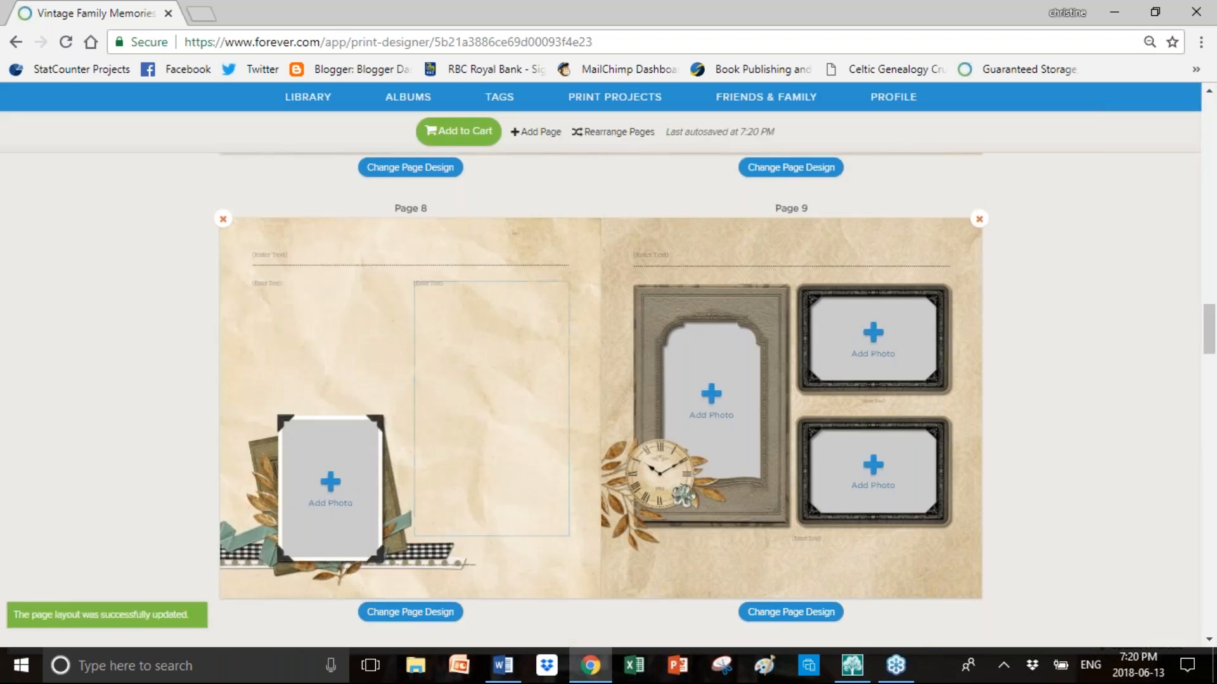
pyautogui.click(331, 495)
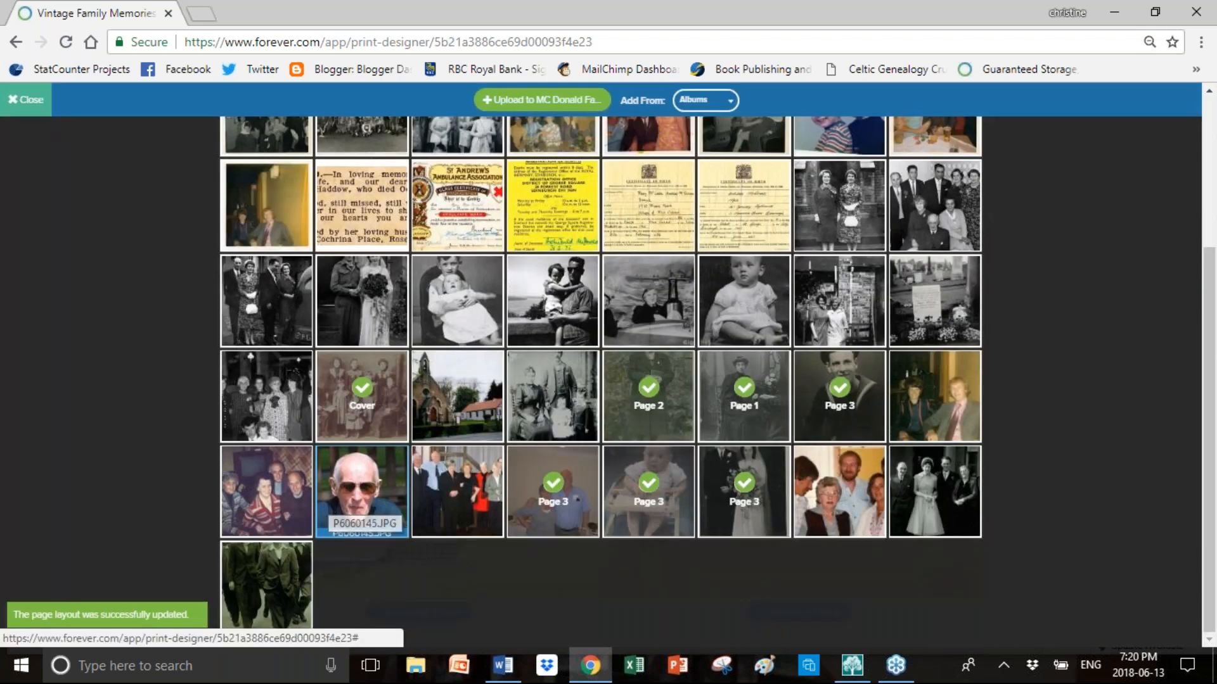
# Place the sailor photo on Page 8 and the wedding photo in Page 9's large frame
pyautogui.click(839, 412)
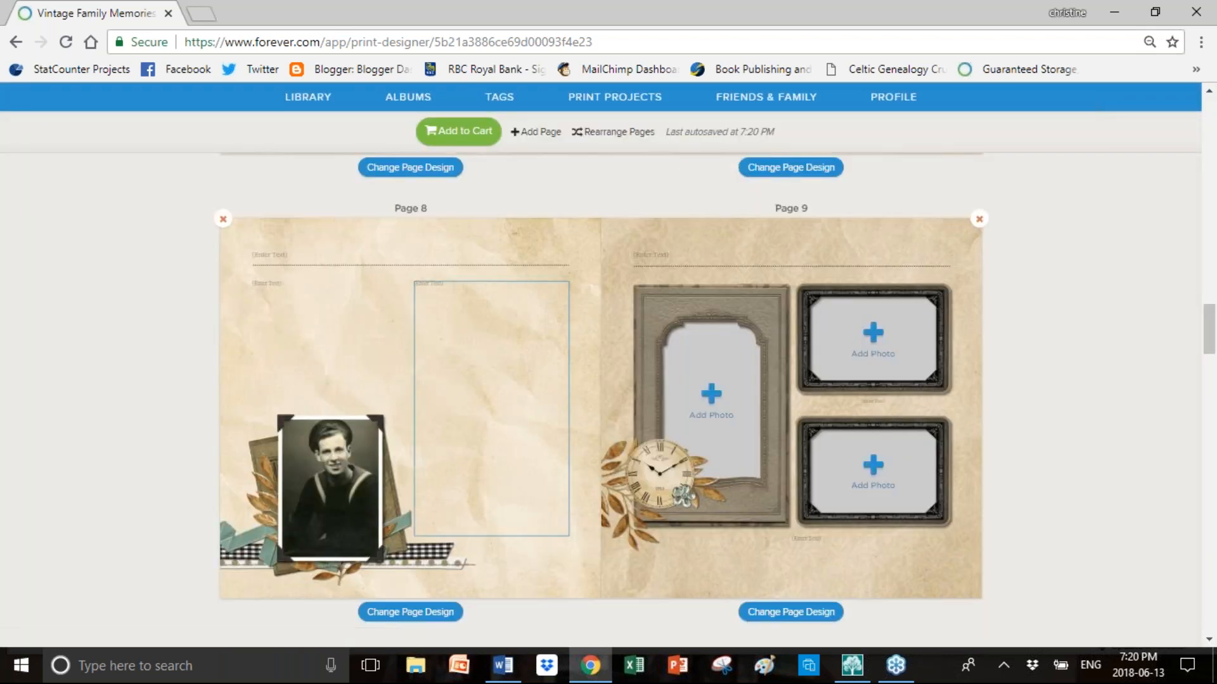
pyautogui.click(692, 383)
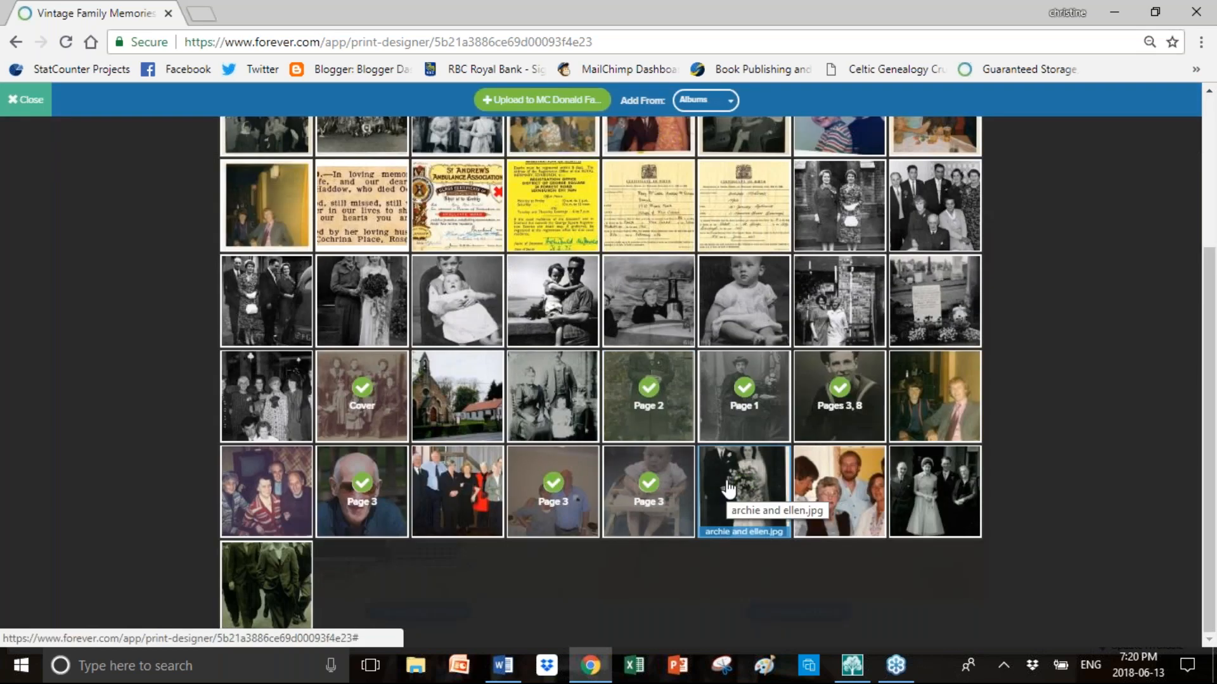
pyautogui.click(736, 387)
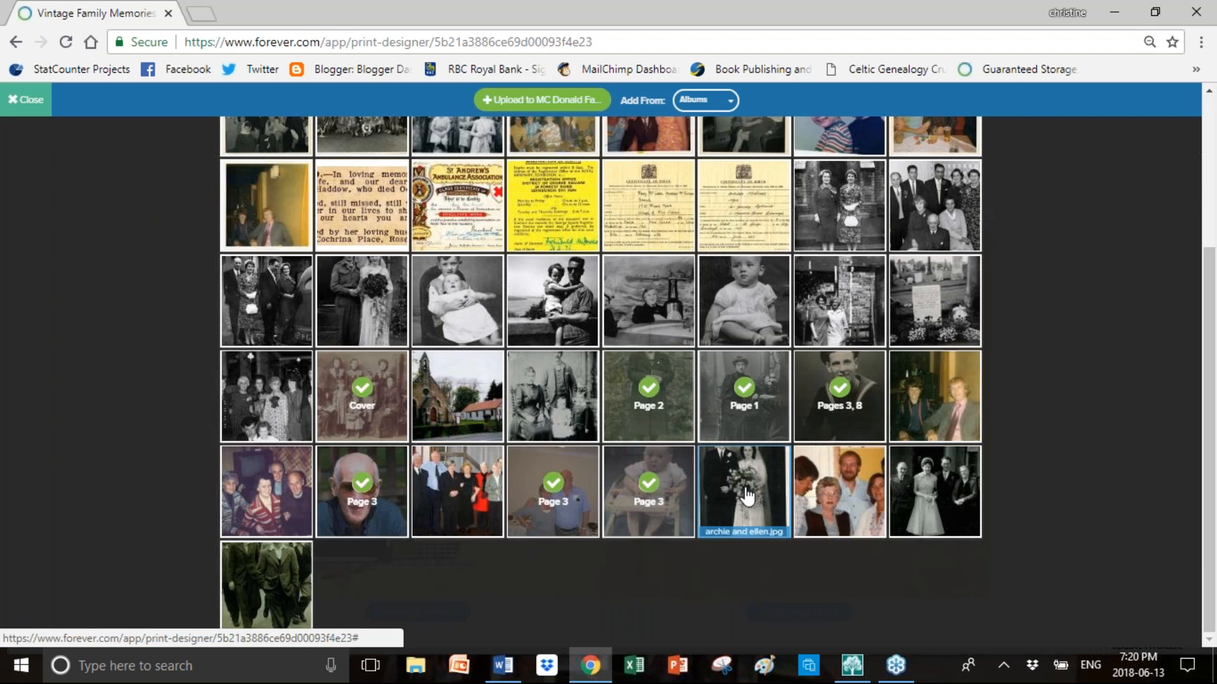
pyautogui.click(775, 484)
# Fill Page 9's upper-right and lower-right frames with the two baby photos
pyautogui.click(841, 348)
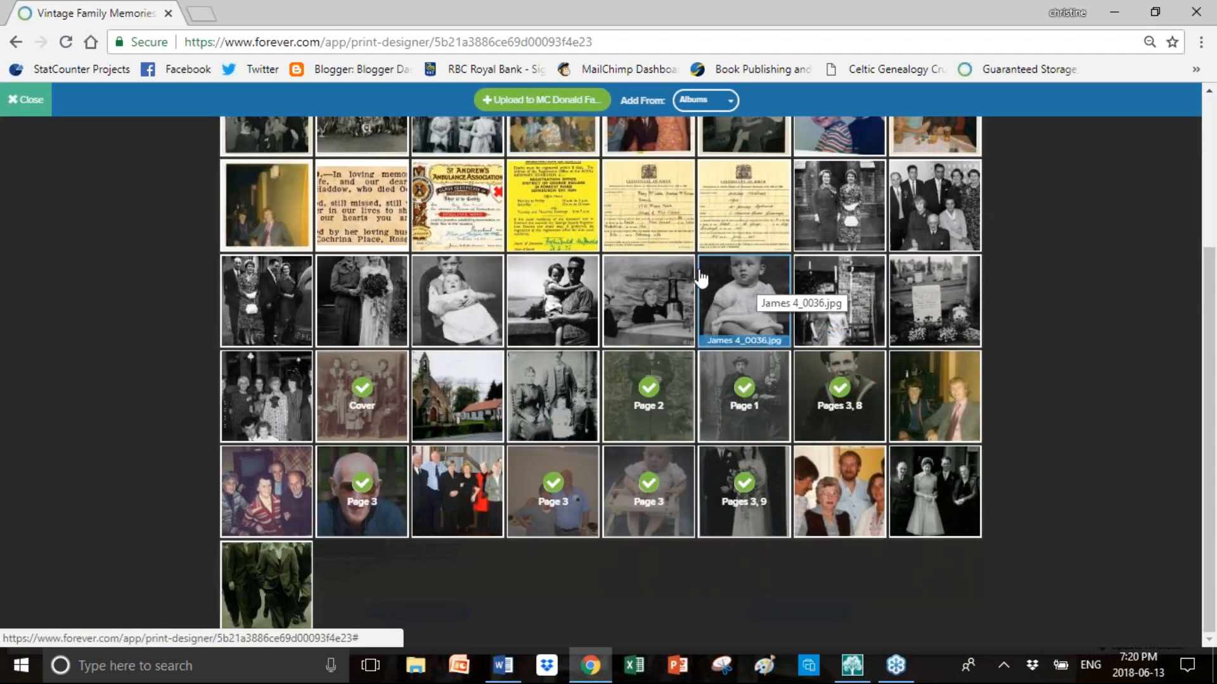
pyautogui.scroll(4, 738, 277)
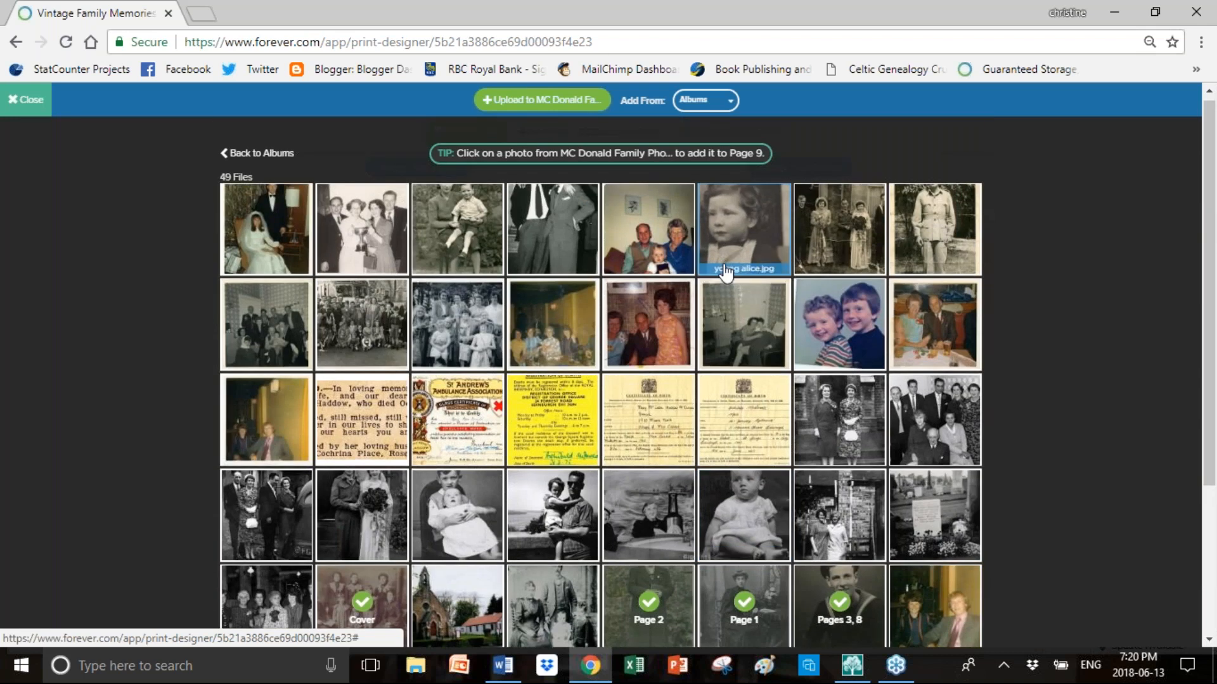
pyautogui.click(725, 274)
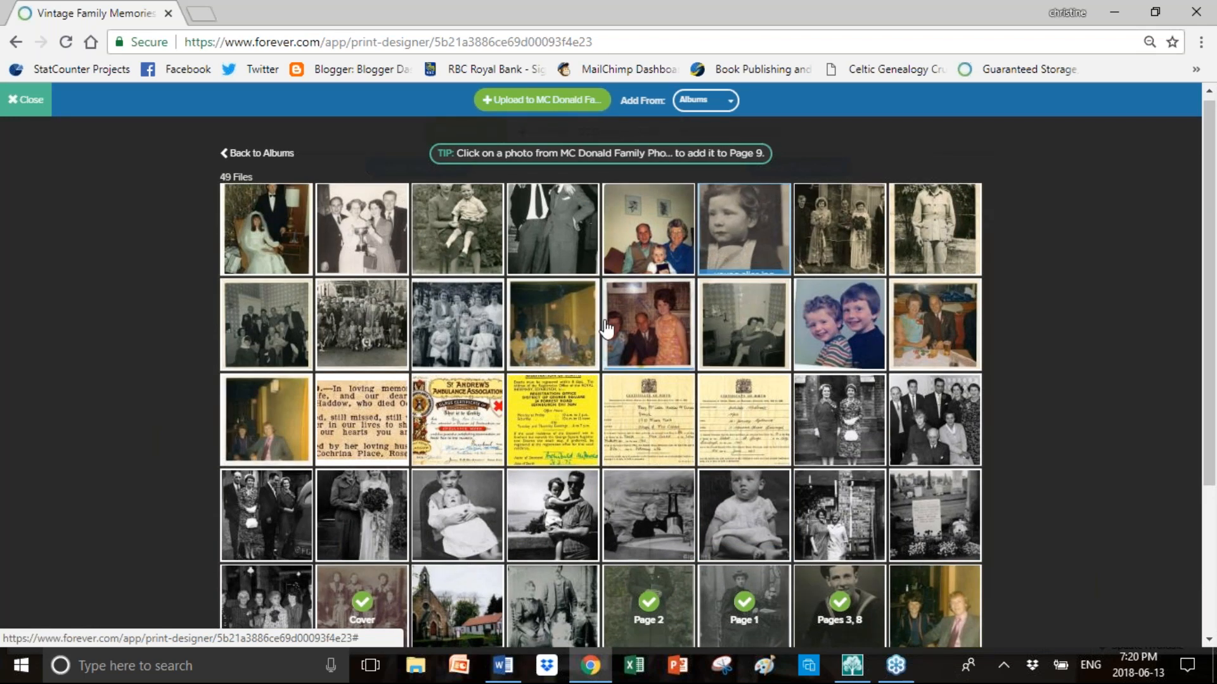
pyautogui.click(462, 510)
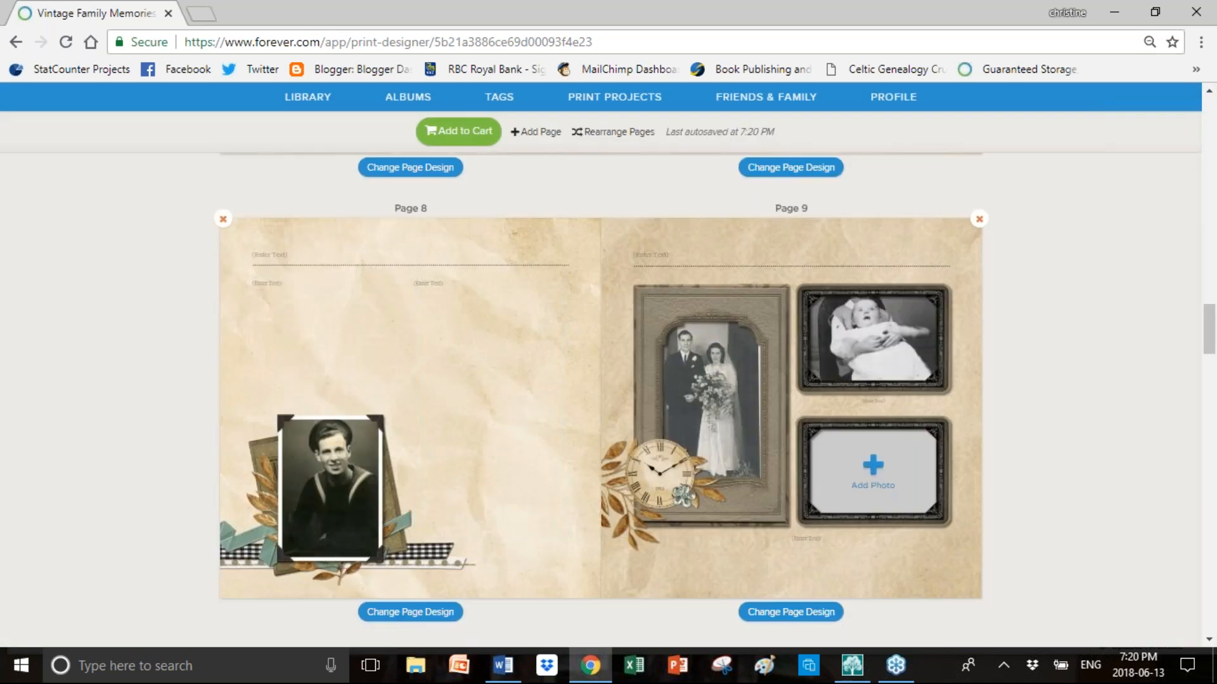
pyautogui.click(894, 458)
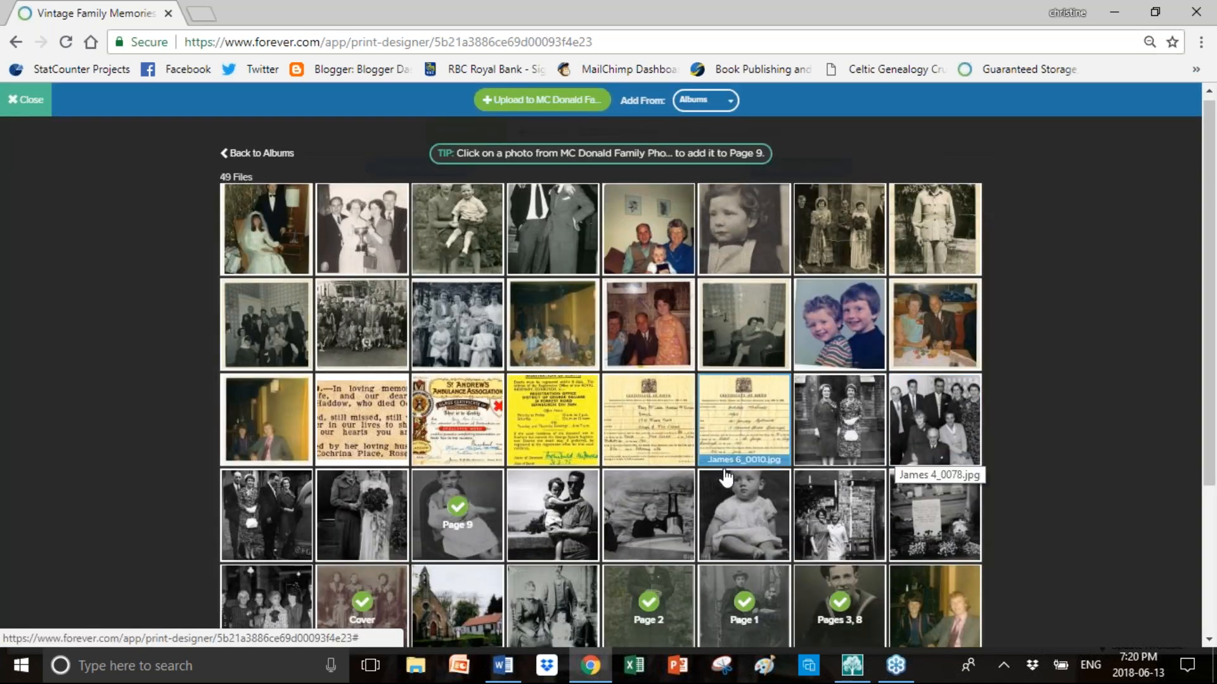
pyautogui.click(742, 514)
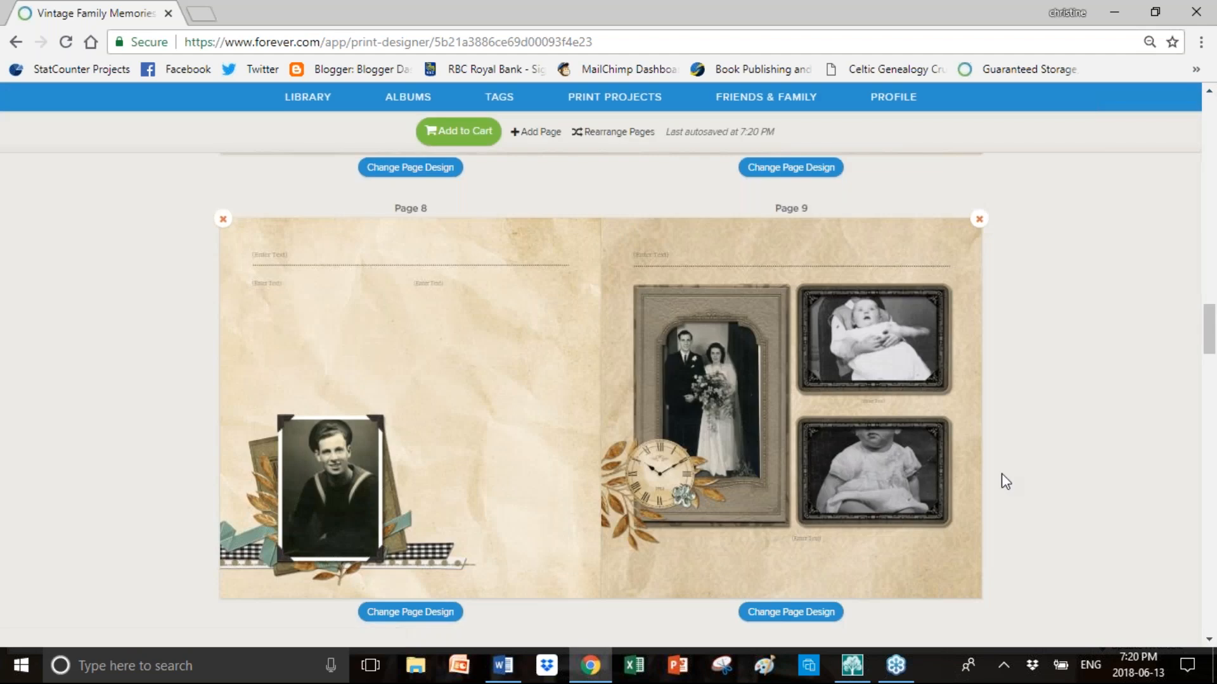
# Swap the two baby photos and shift them down so the faces show
pyautogui.click(881, 470)
pyautogui.moveTo(880, 470); pyautogui.dragTo(876, 498)
pyautogui.click(884, 393)
pyautogui.click(873, 350)
pyautogui.moveTo(874, 355); pyautogui.dragTo(875, 376)
pyautogui.click(1080, 358)
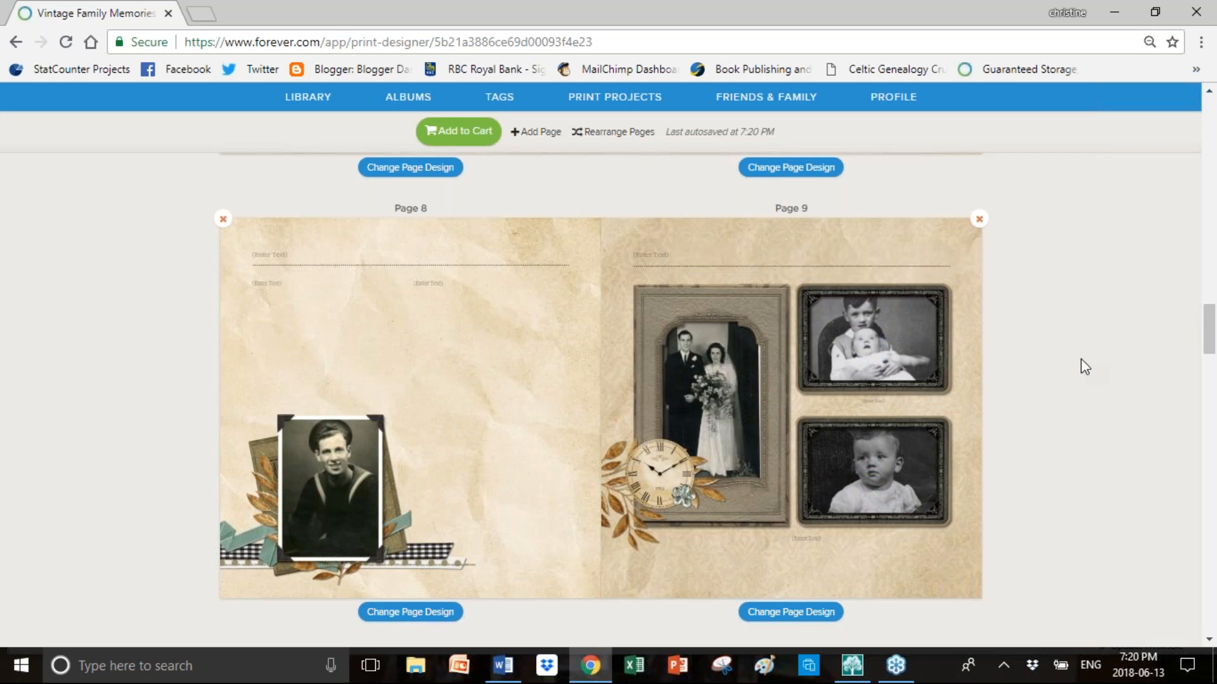
# Paste the paragraph about Hugh's railway and blacksmith work into Page 22's text box
pyautogui.scroll(-3, 1143, 436)
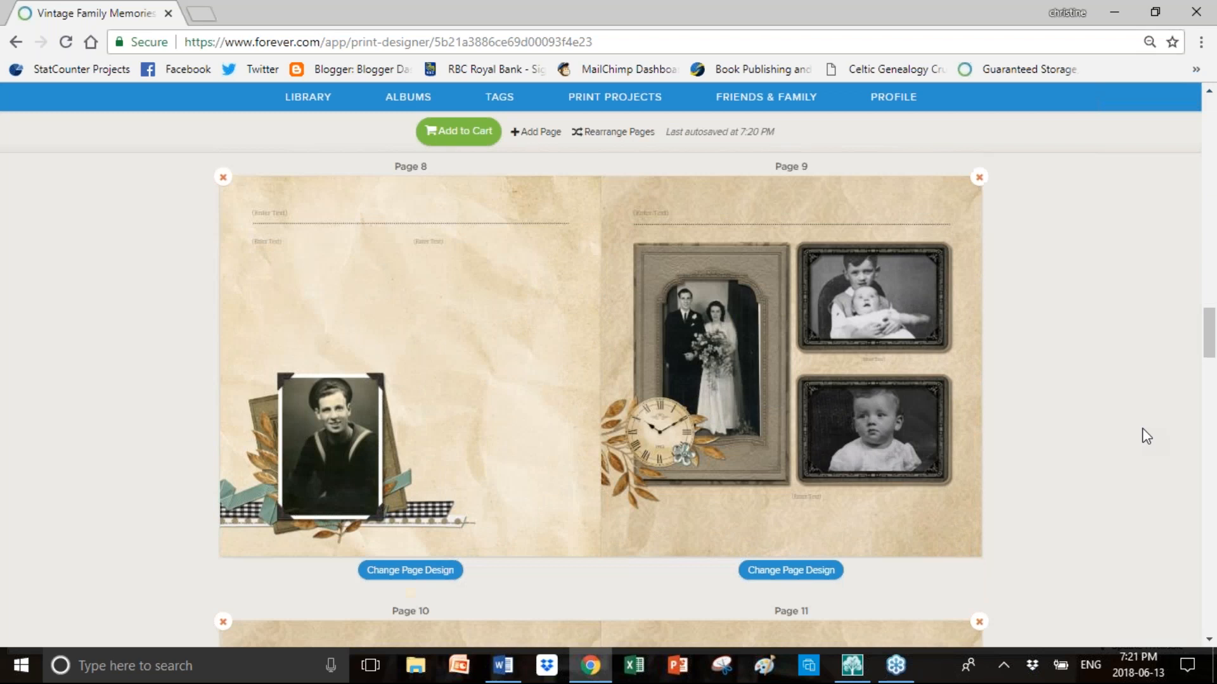
pyautogui.scroll(1, 1145, 436)
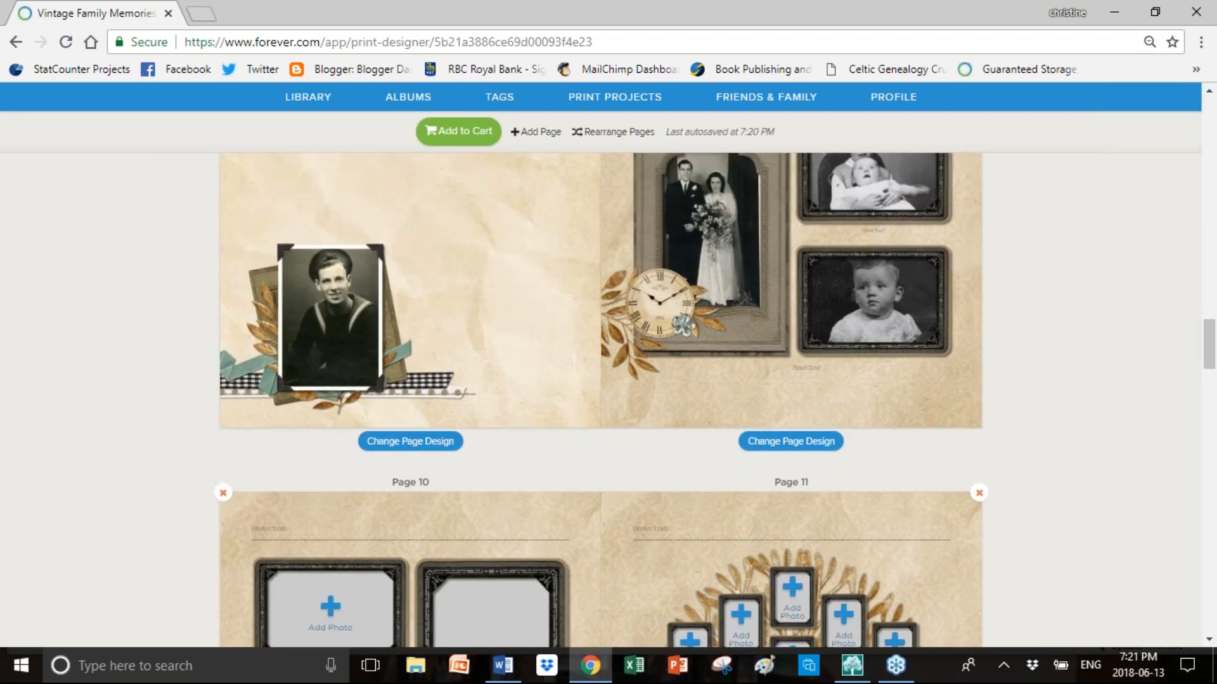
pyautogui.scroll(-20, 1185, 400)
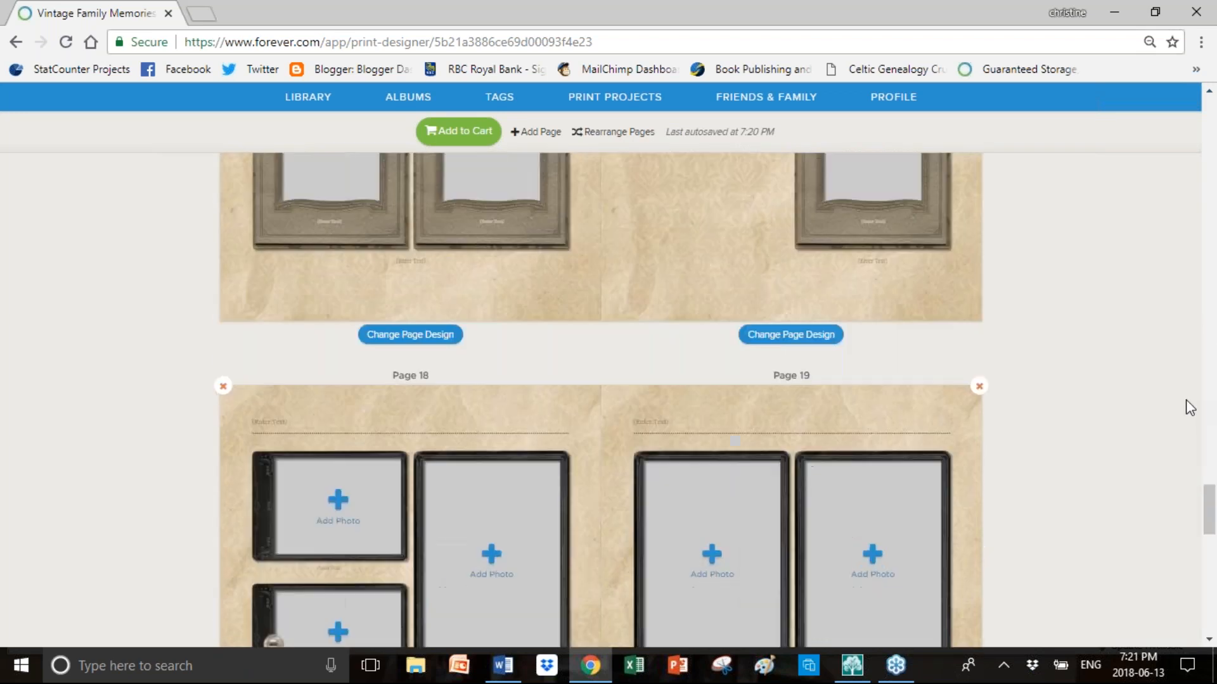
pyautogui.scroll(-10, 1185, 399)
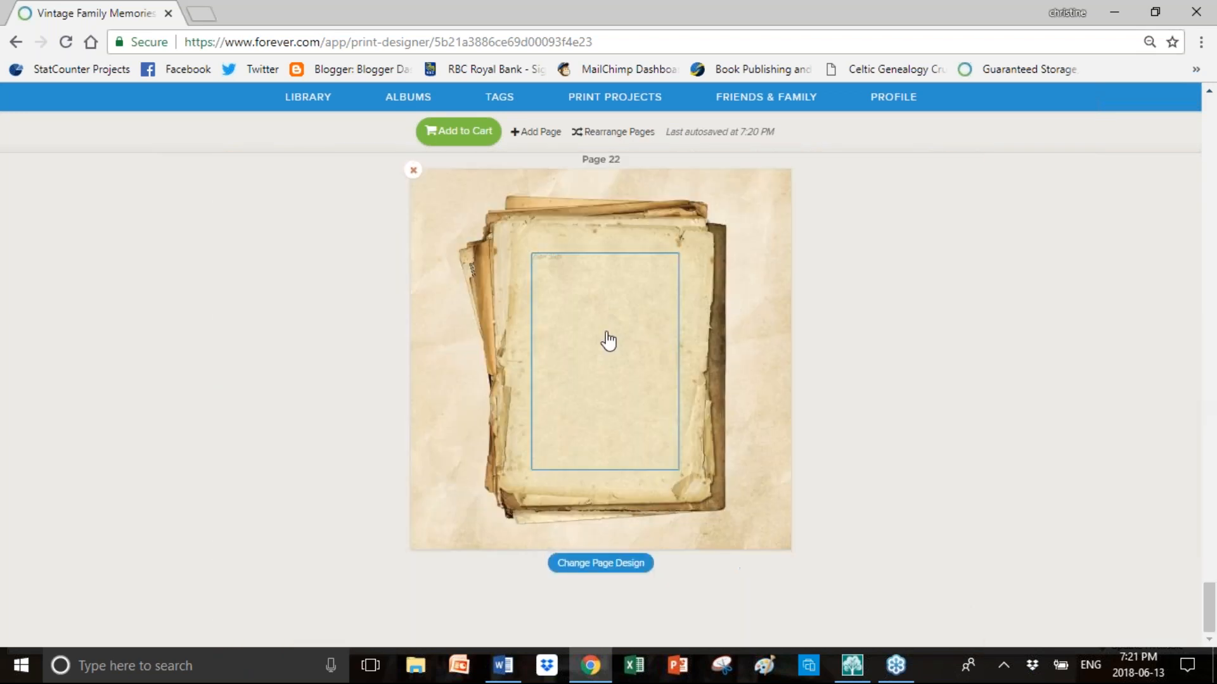
pyautogui.click(609, 341)
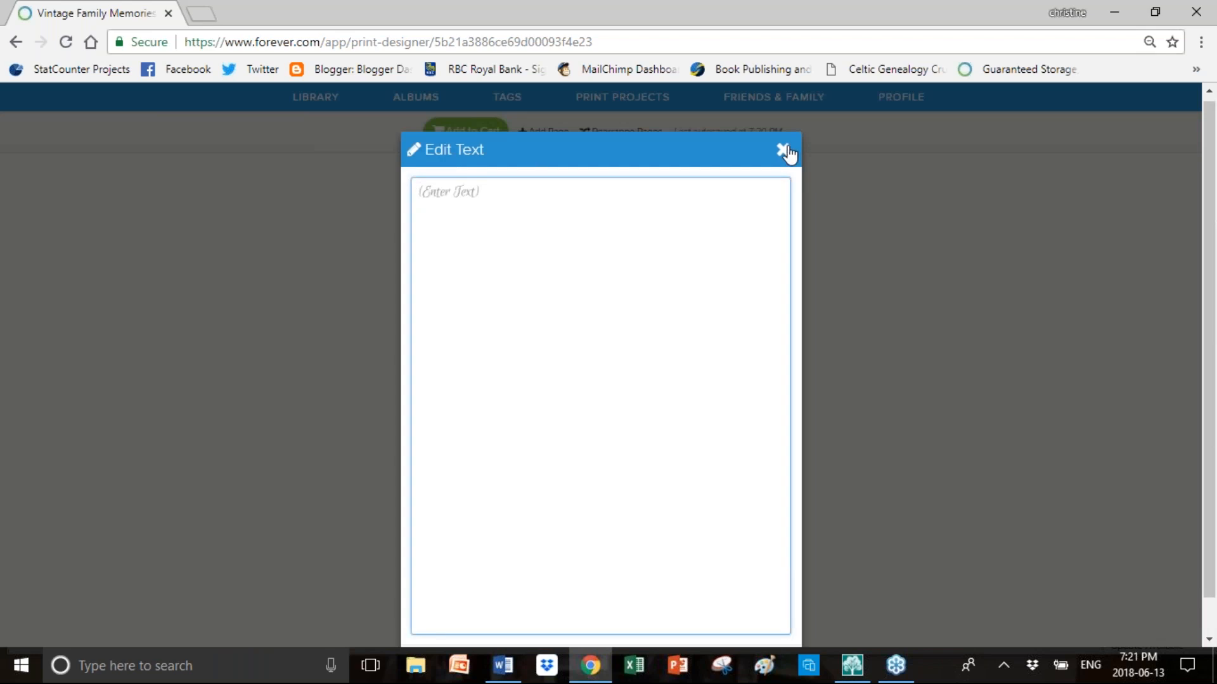
pyautogui.write("Hugh was a railway guards man. Address at time of marriage was 3 Freer street. Mary's father also worked for the railway. On 1901 census, Hugh was a gas manager. On Mary's death certificate, Hugh's occupation is listed as a blacksmith. On his death register, Hugh's occupation was blacksmith journeyman, retired. Informant of death was Hugh McDonald, son")
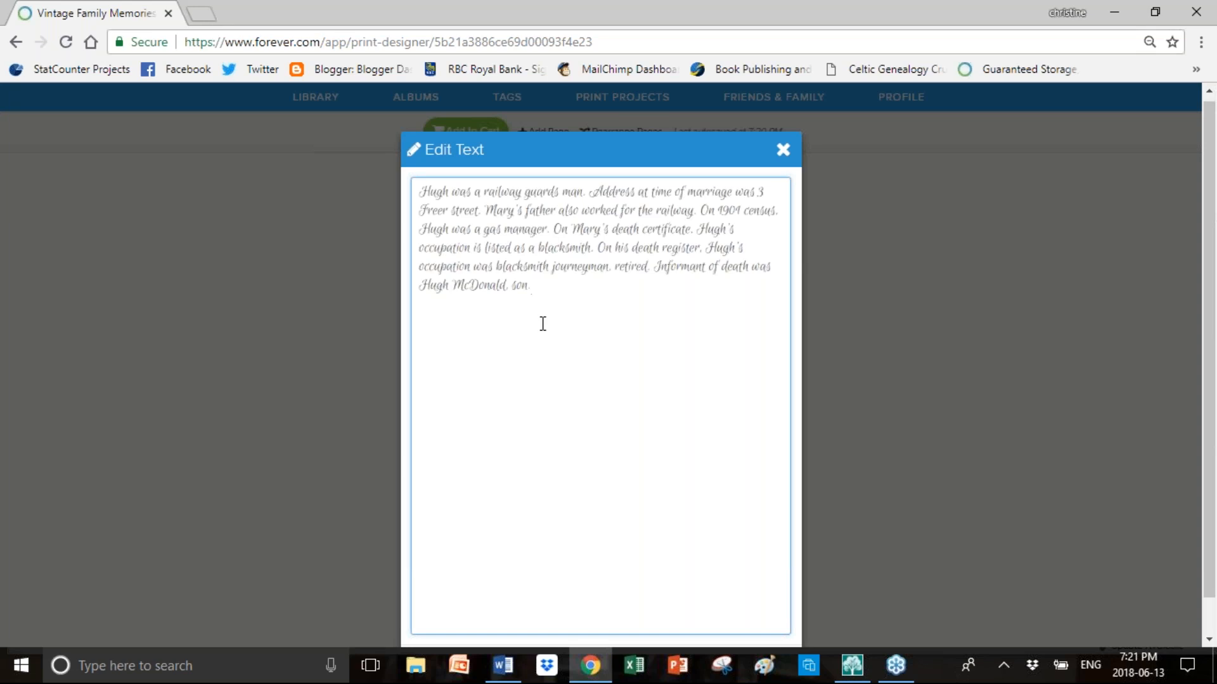
pyautogui.click(783, 151)
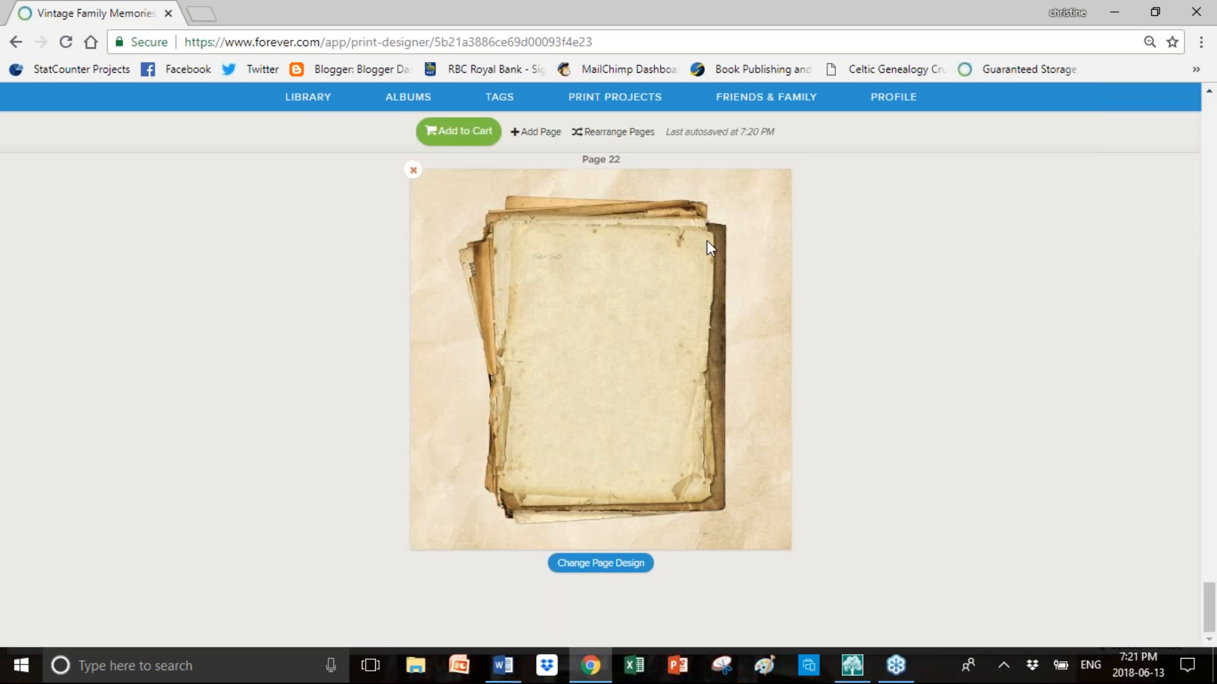
# Move the paper-stack text page up to Page 11 and save the page order
pyautogui.click(606, 141)
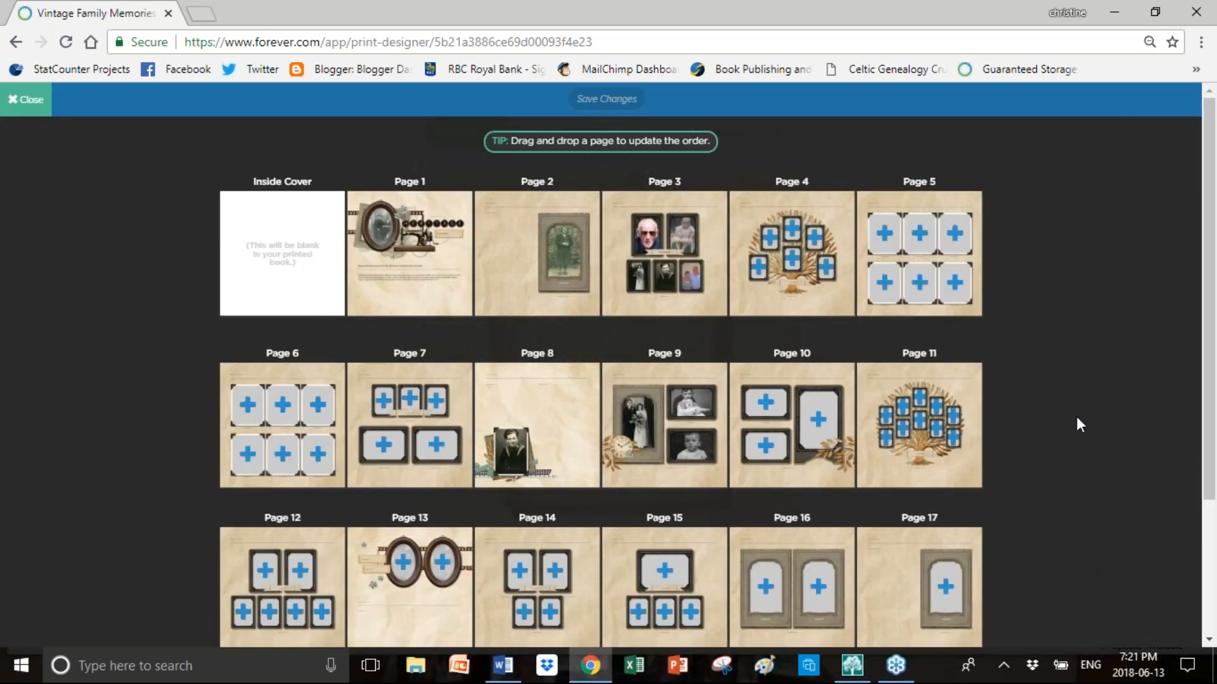
pyautogui.scroll(-3, 1076, 416)
pyautogui.moveTo(820, 587)
pyautogui.mouseDown()
pyautogui.moveTo(703, 384)
pyautogui.moveTo(660, 267)
pyautogui.moveTo(564, 223)
pyautogui.moveTo(557, 180)
pyautogui.moveTo(674, 241)
pyautogui.moveTo(810, 426)
pyautogui.moveTo(816, 418)
pyautogui.mouseUp()
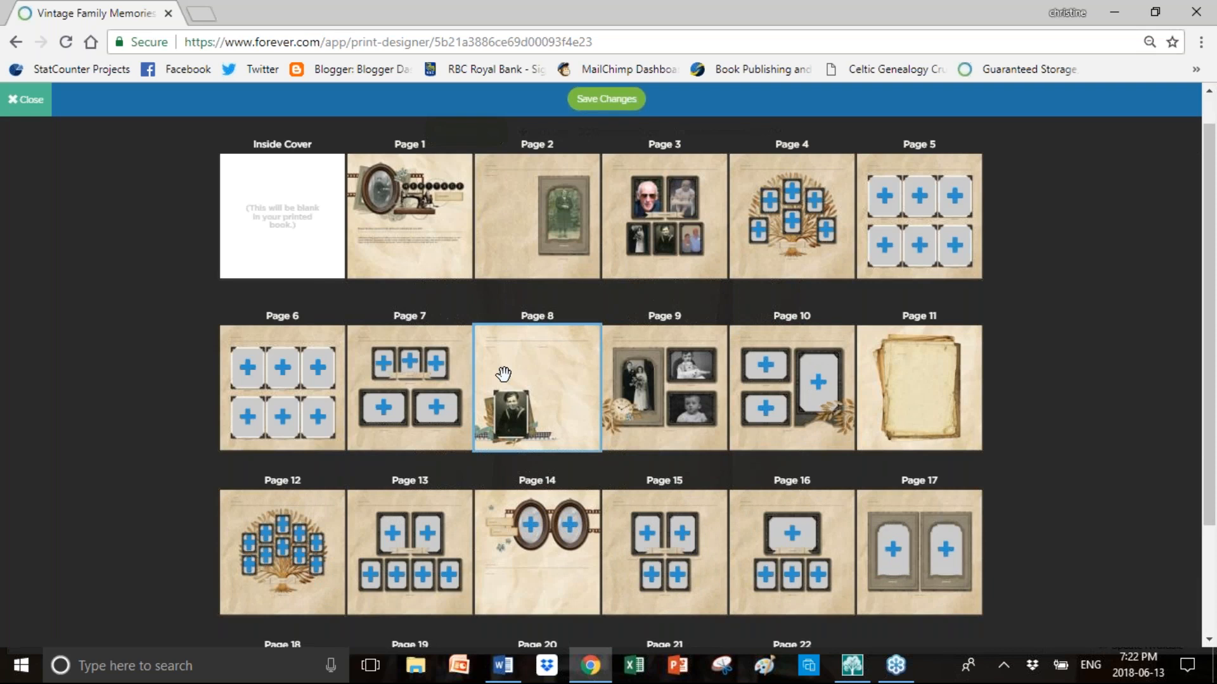
pyautogui.click(587, 100)
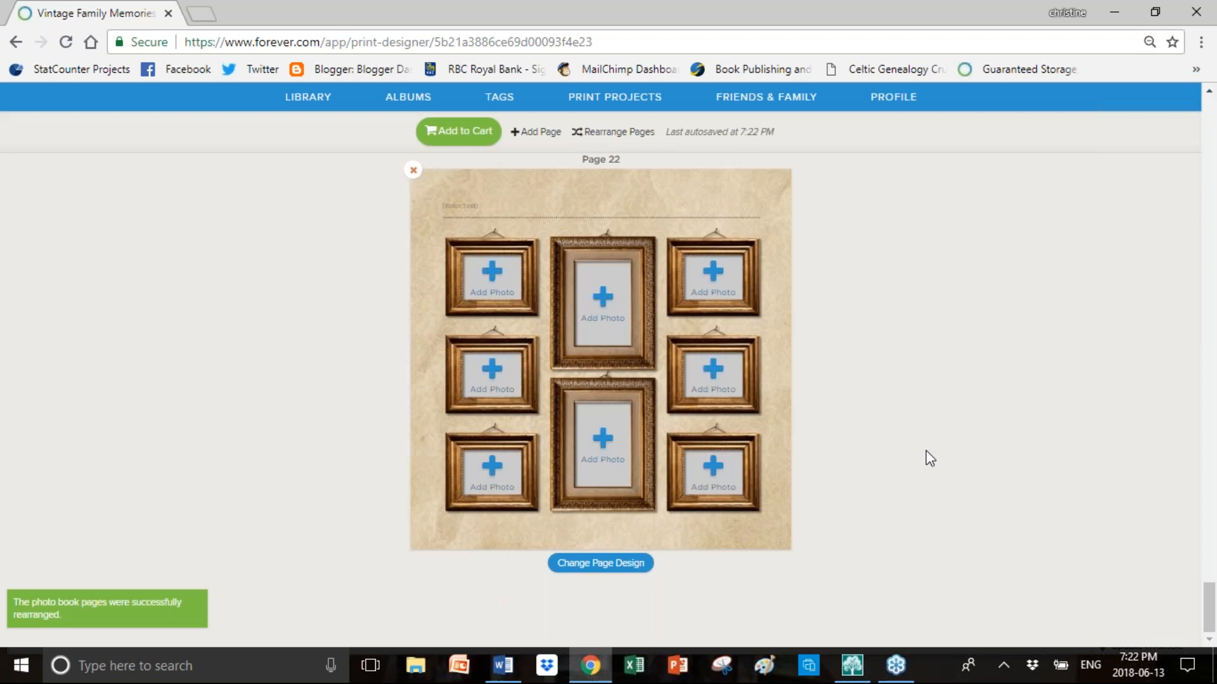
# Move the parchment page to Page 10, ahead of the three-frame page, and save
pyautogui.scroll(20, 930, 457)
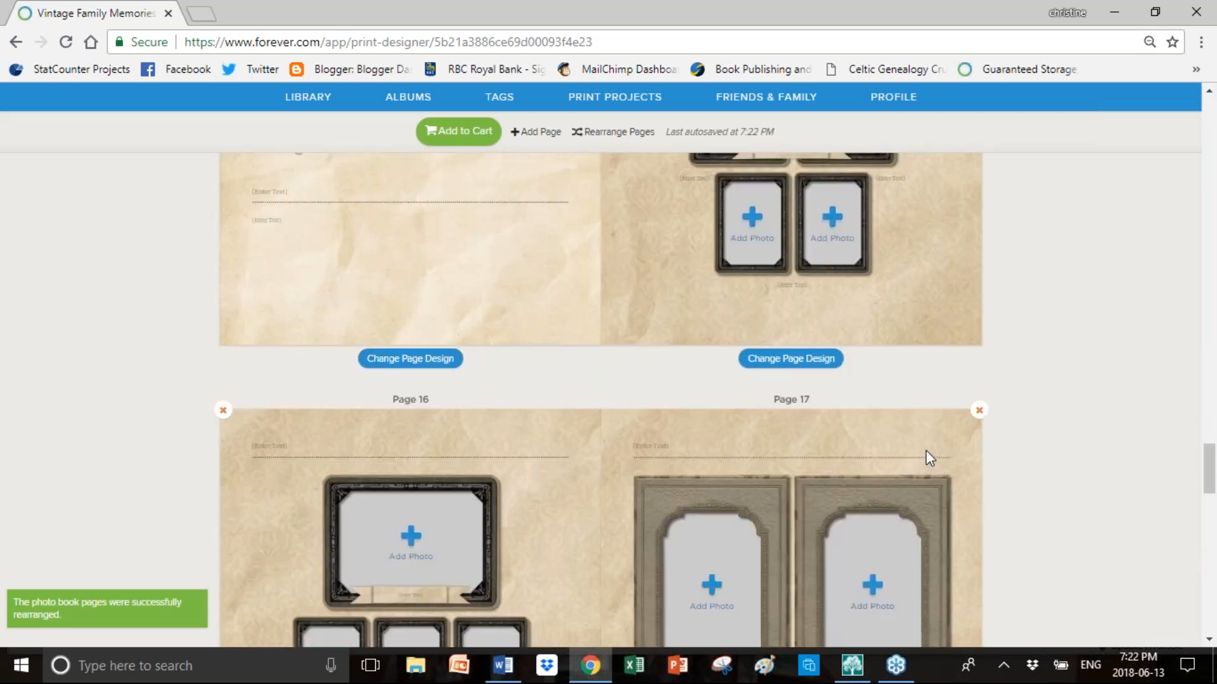
pyautogui.scroll(15, 926, 450)
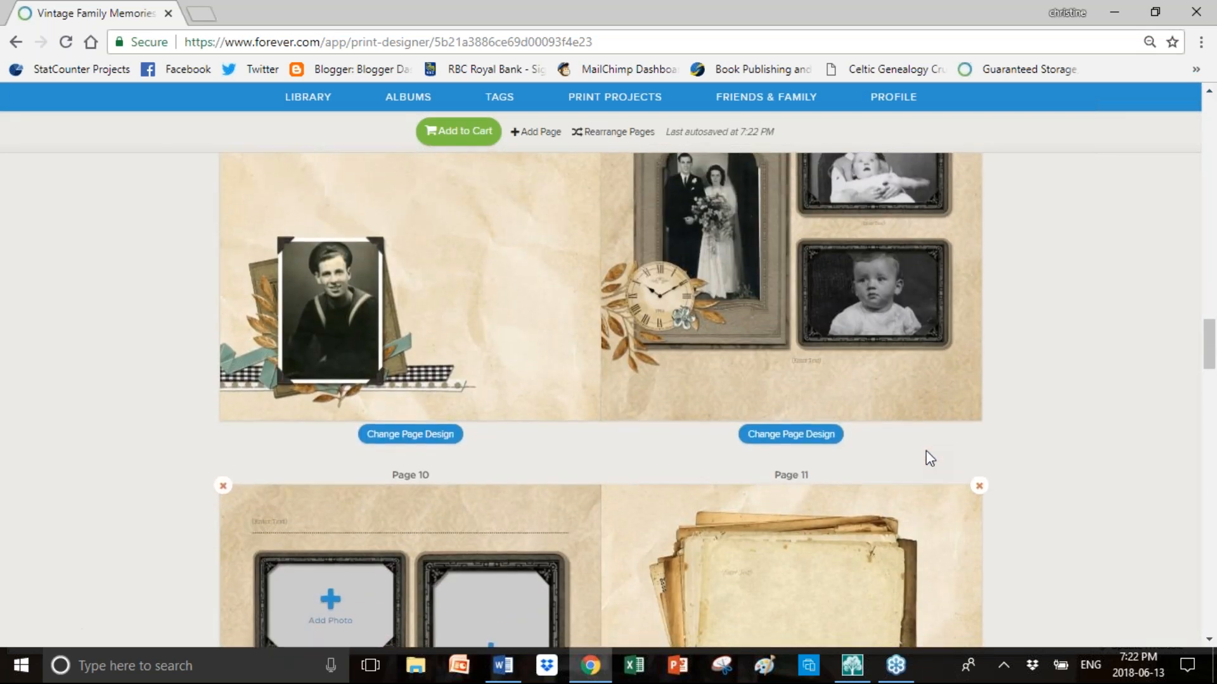
pyautogui.scroll(3, 925, 452)
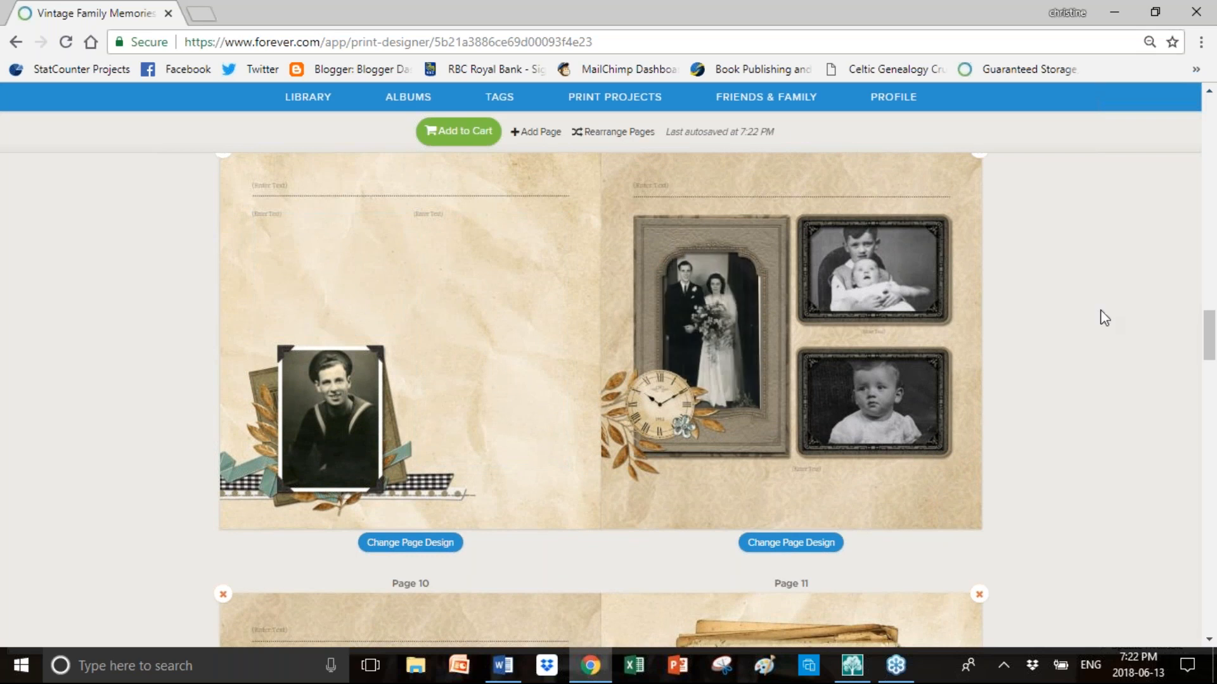
pyautogui.scroll(-4, 1104, 318)
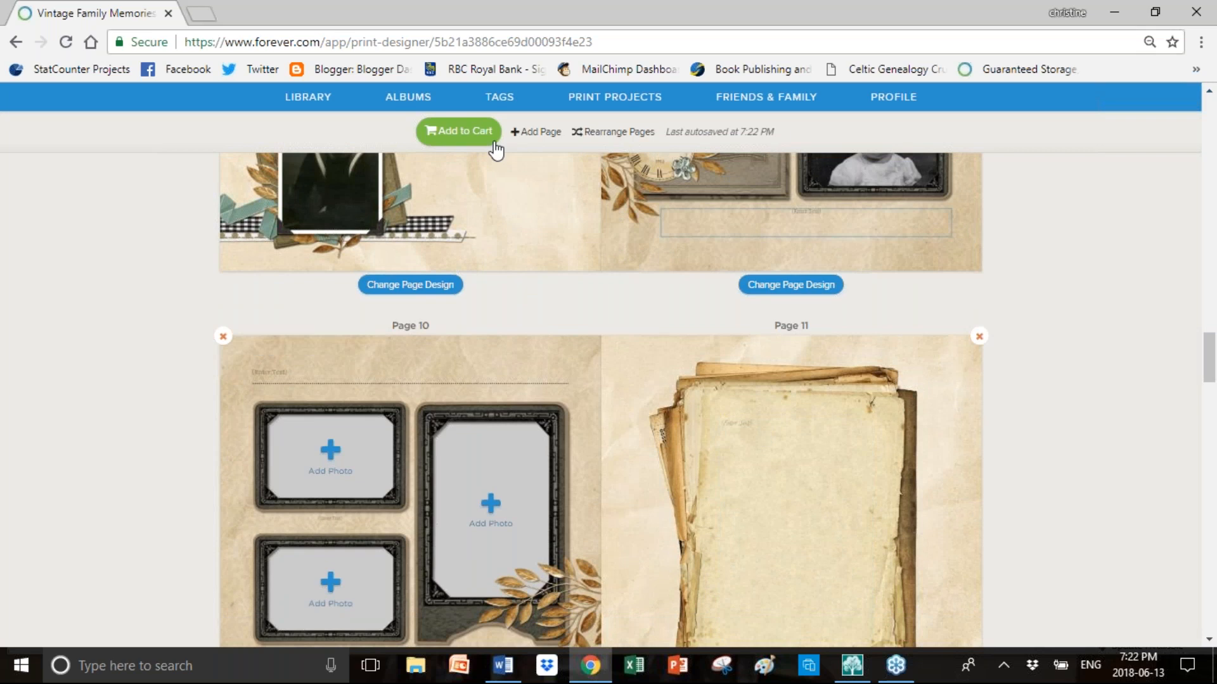
pyautogui.click(592, 133)
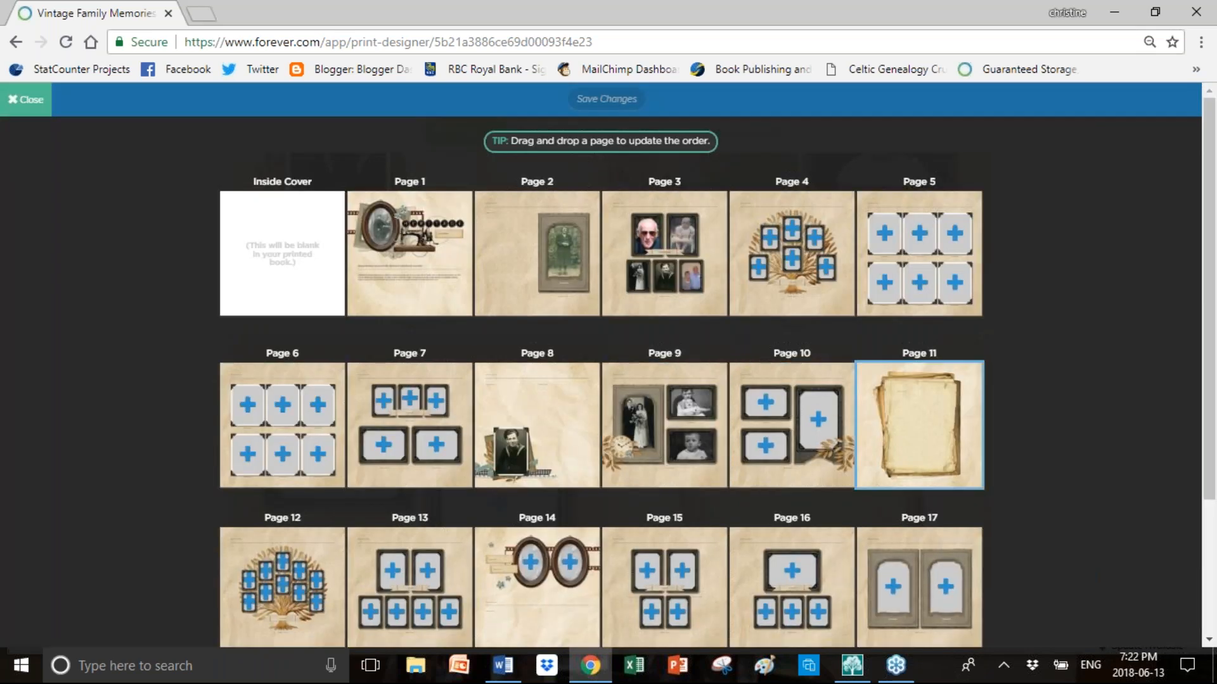
pyautogui.moveTo(919, 424); pyautogui.dragTo(792, 425)
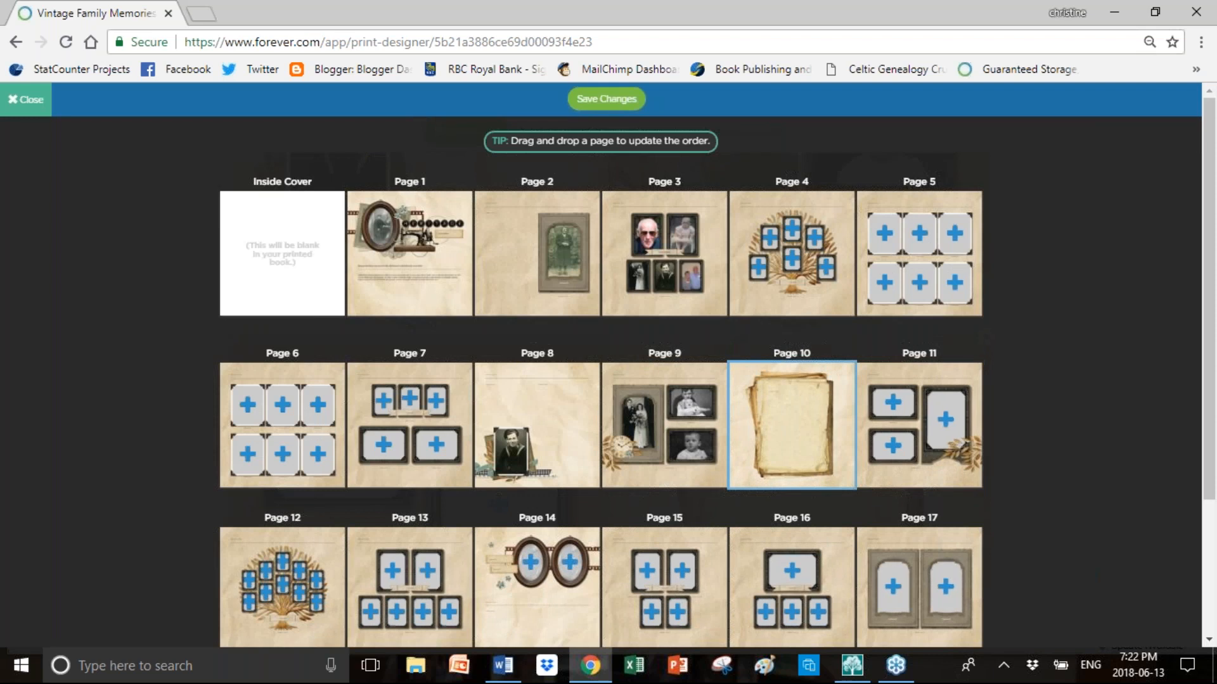
pyautogui.click(590, 99)
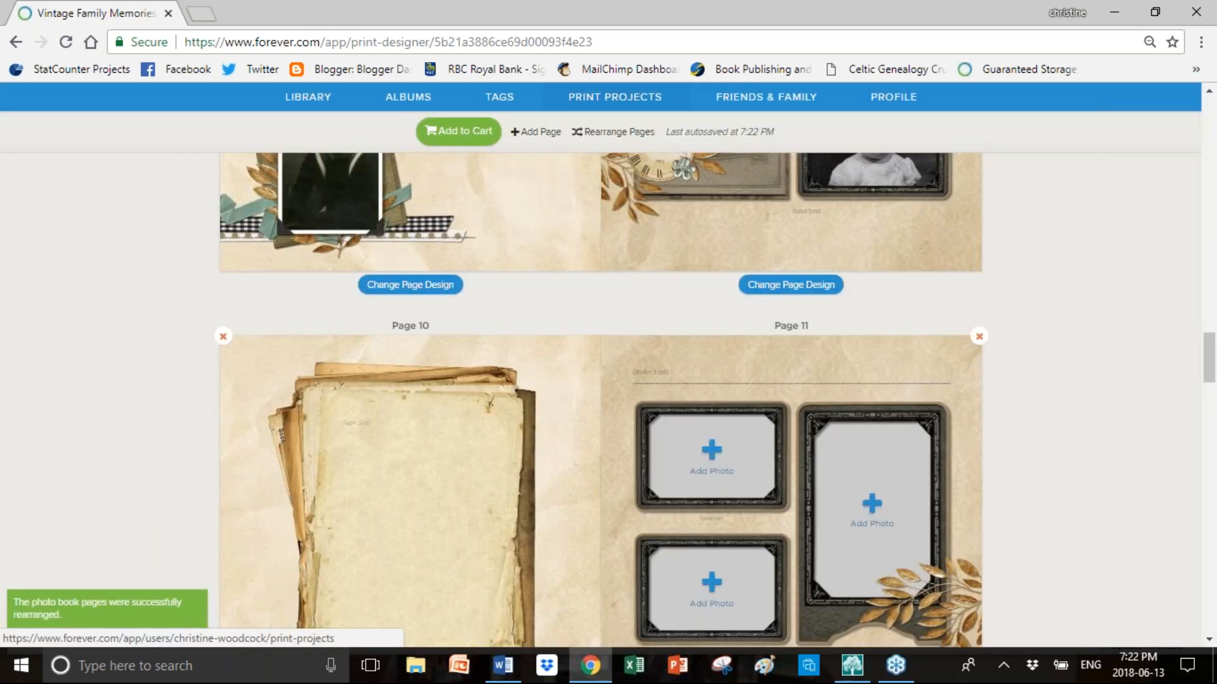
# Paste the railway guardsman paragraph into Page 10's parchment text and save it
pyautogui.click(443, 482)
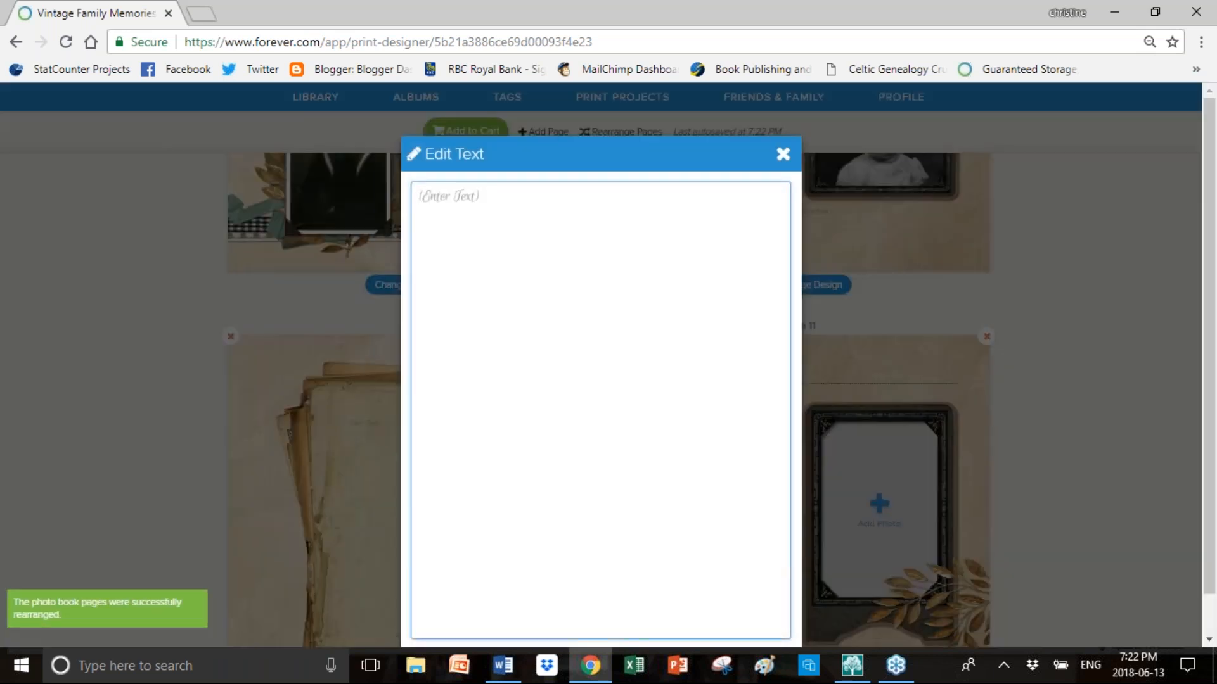
pyautogui.write("Hugh was a railway guards man. Address at time of marriage was 3 Freer street. Mary's father also worked for the railway. On 1901 census, Hugh was a gas manager. On Mary's death certificate, Hugh's occupation is listed as a blacksmith. On his death register, Hugh's occupation was blacksmith journeyman, retired. Informant of death was Hugh McDonald, son.")
pyautogui.hotkey('ctrl', '+')
pyautogui.hotkey('ctrl', '+')
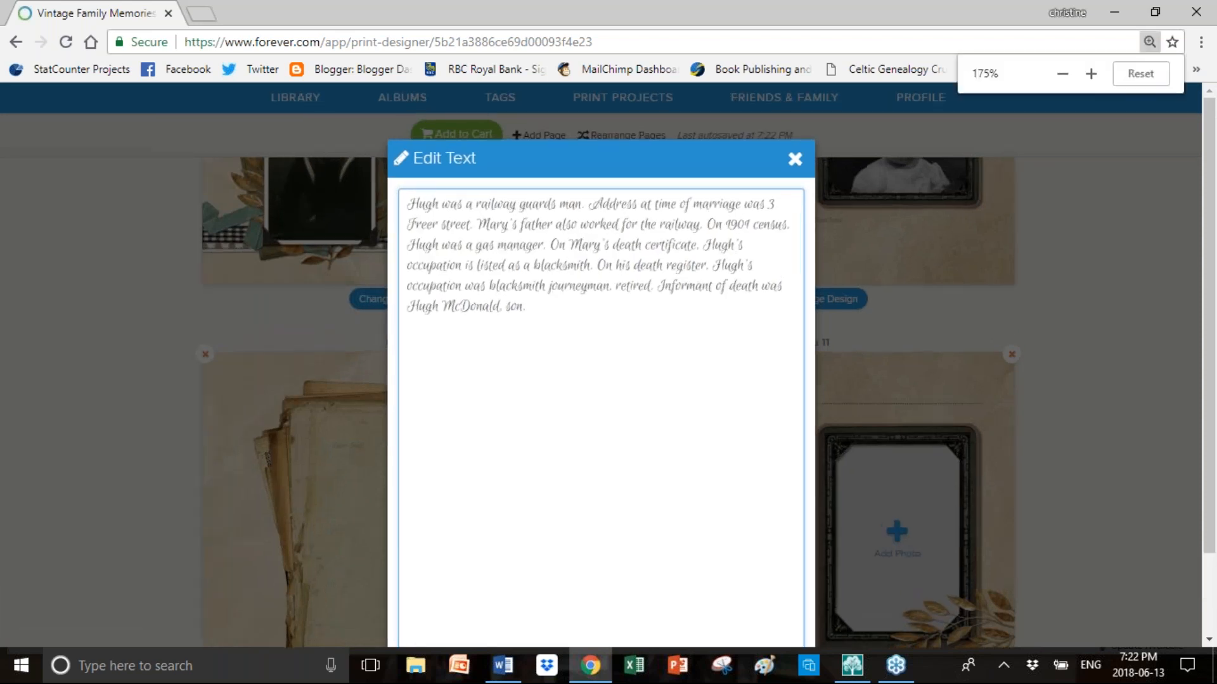
pyautogui.press('Escape')
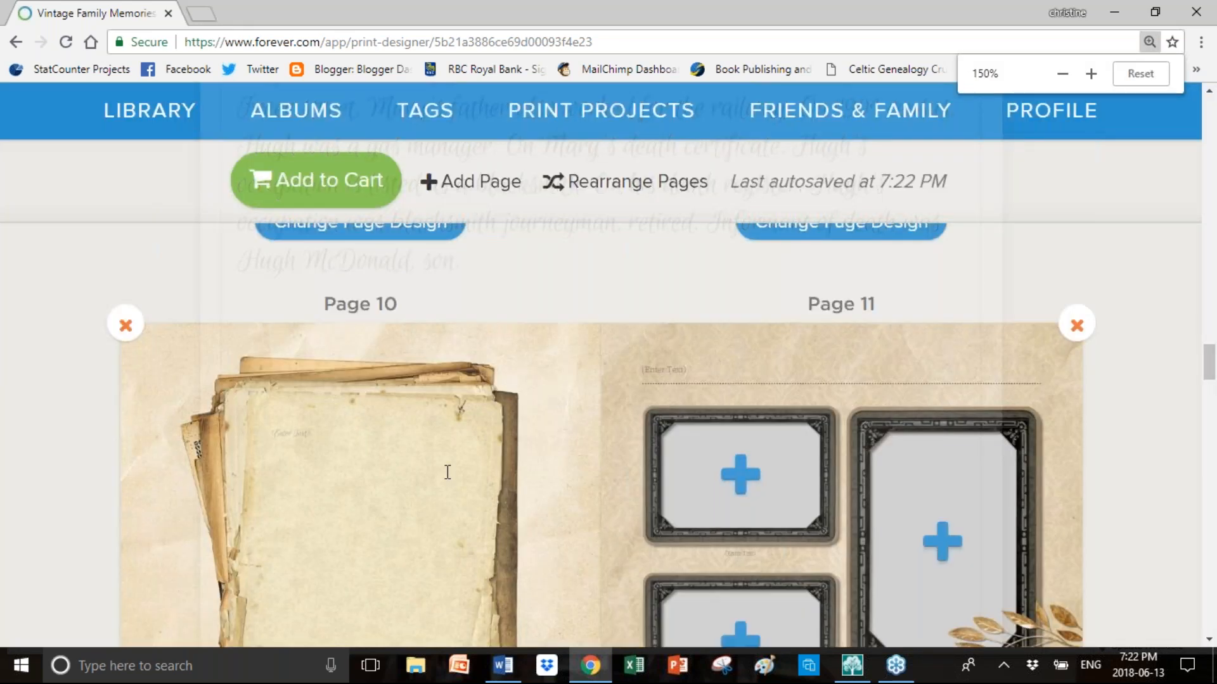
pyautogui.click(448, 472)
pyautogui.write("Hugh was a railway guards man. Address at time of marriage was 3 Freer street. Mary's father also worked for the railway. On 1901 census, Hugh was a gas manager. On Mary's death certificate, Hugh's occupation is listed as a blacksmith. On his death register, Hugh's occupation was blacksmith journeyman, retired. Informant of death was Hugh McDonald, son.")
pyautogui.scroll(-6, 447, 472)
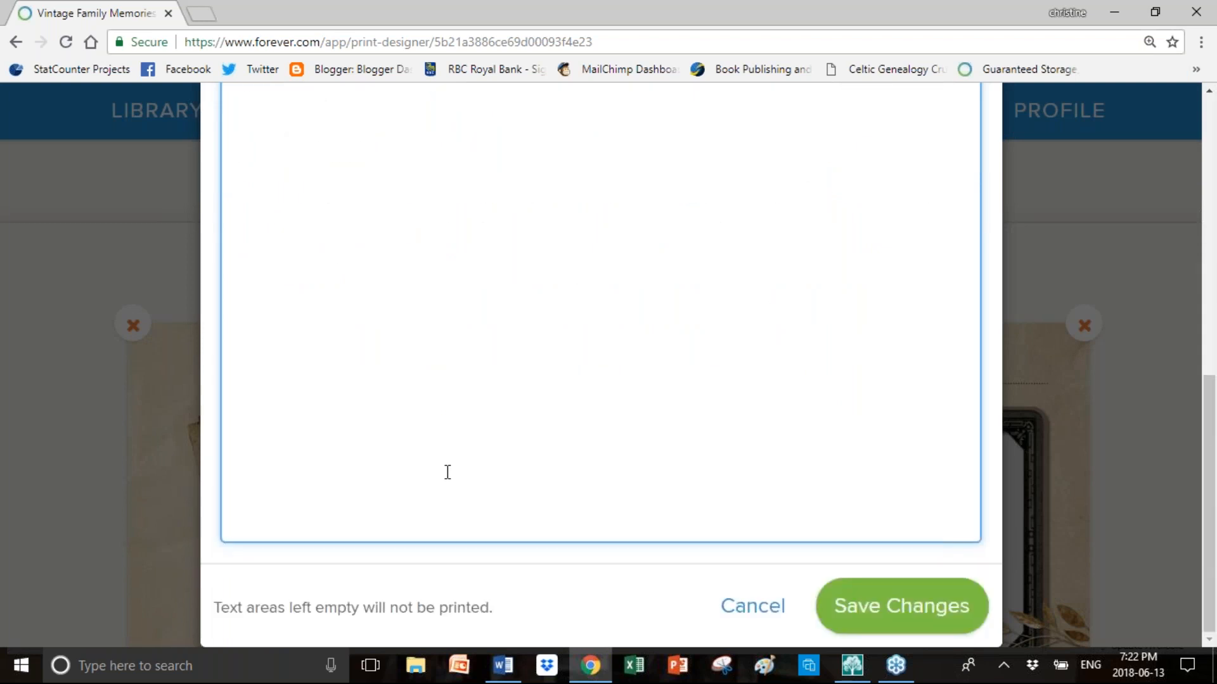
pyautogui.press('Tab')
pyautogui.press('Tab')
pyautogui.press('Return')
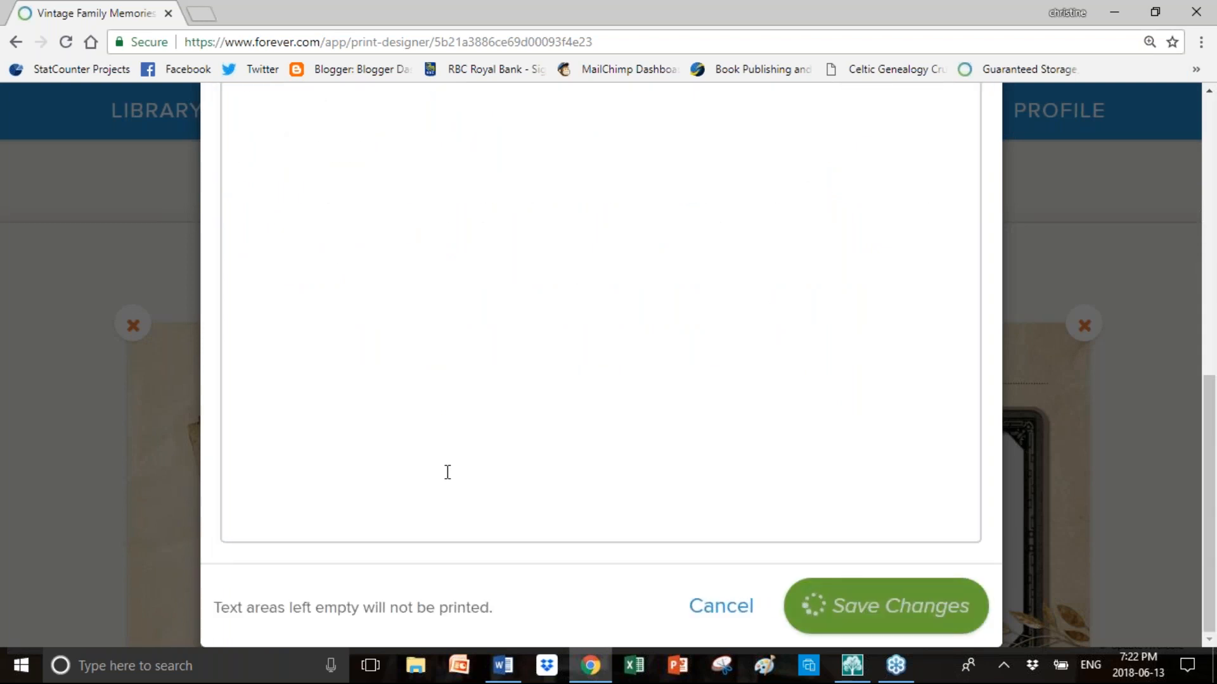
pyautogui.scroll(6, 447, 472)
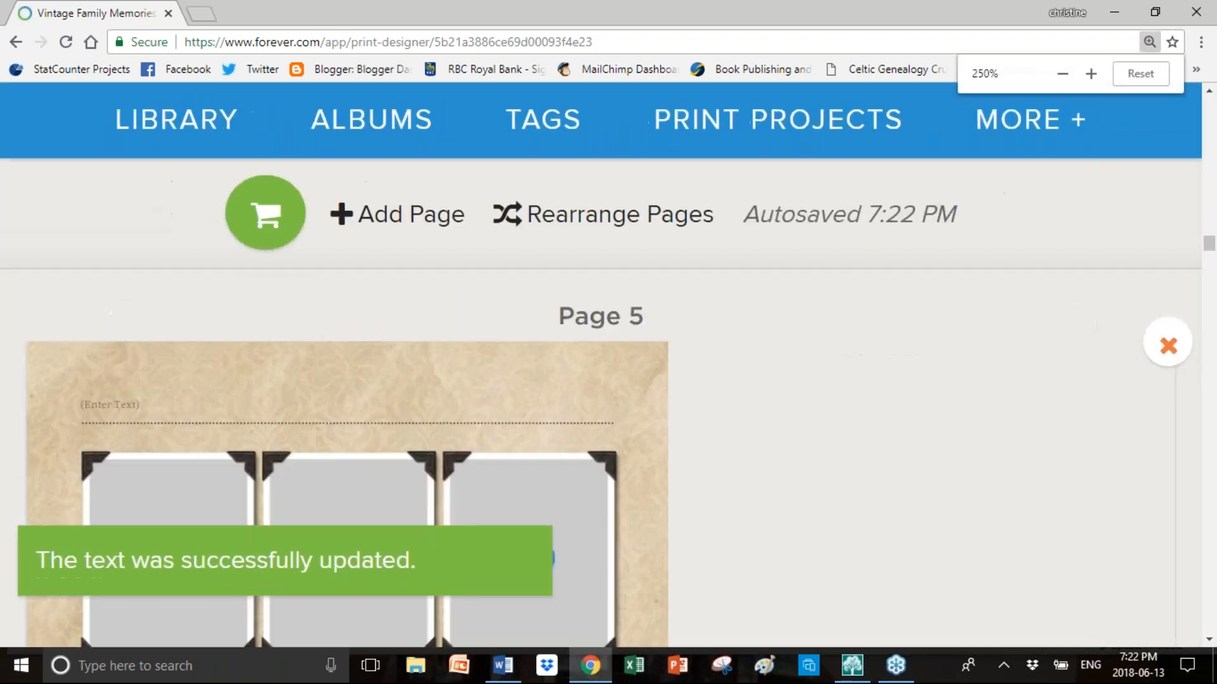
pyautogui.scroll(-2, 445, 583)
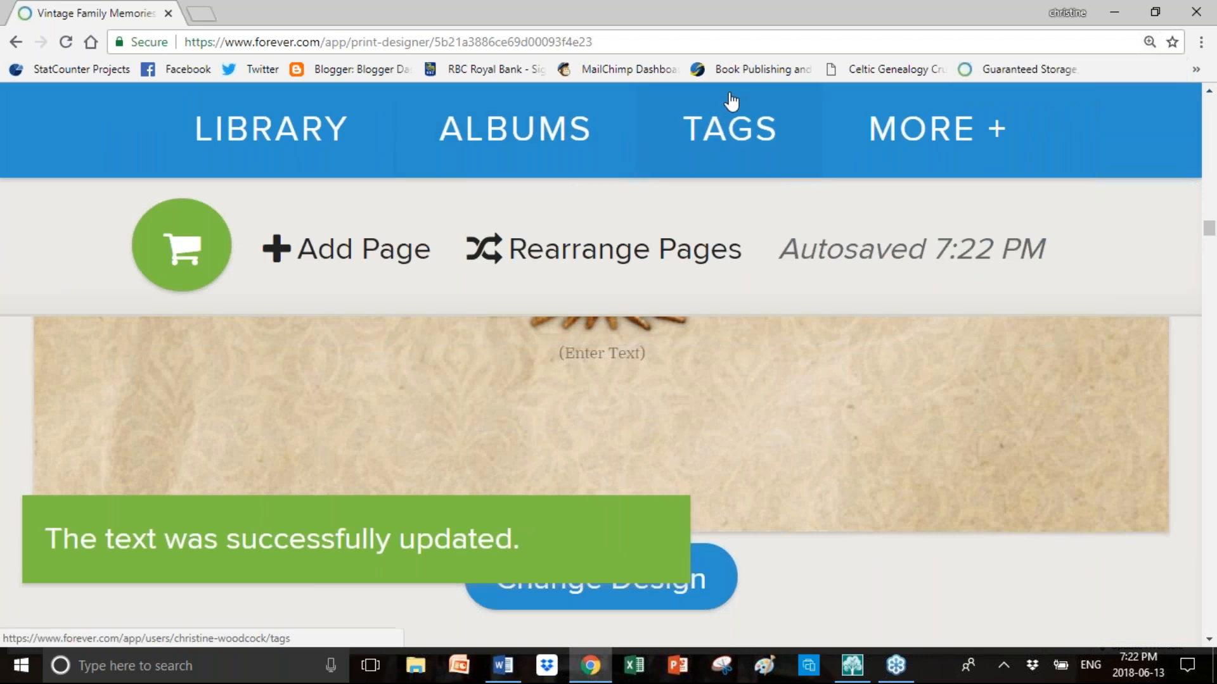
# Reset the browser zoom and pick a photo for Page 11's tall right-hand frame
pyautogui.click(1195, 40)
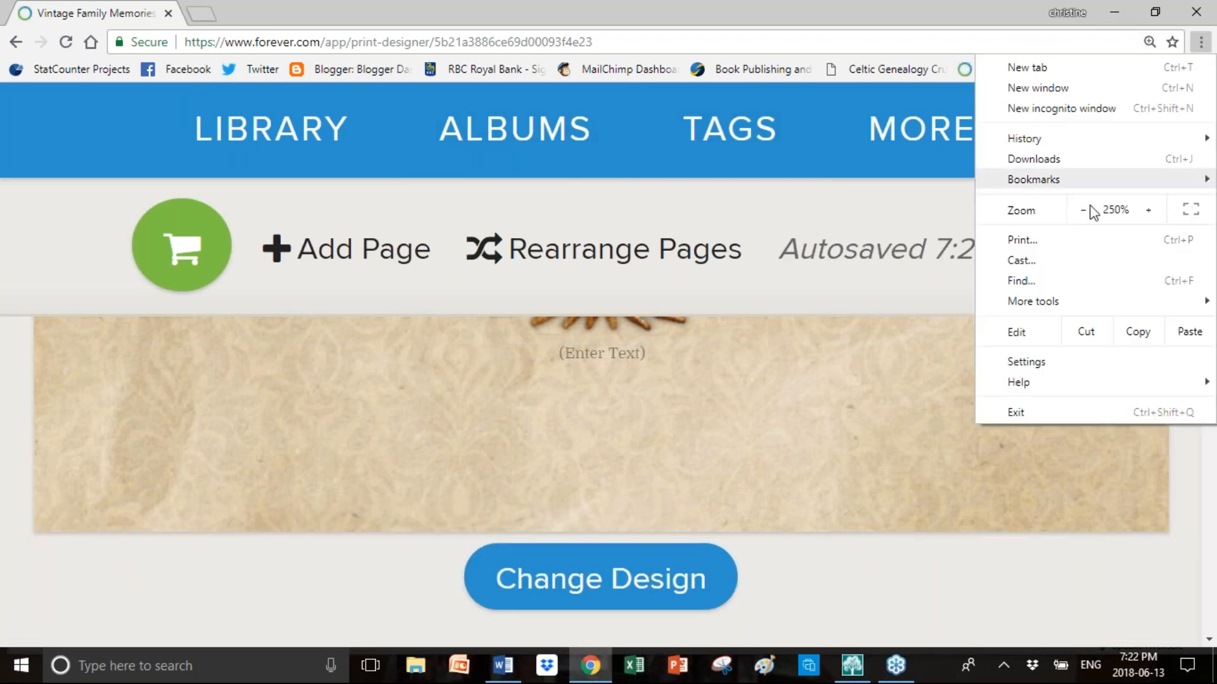
pyautogui.click(1086, 208)
pyautogui.click(1086, 208)
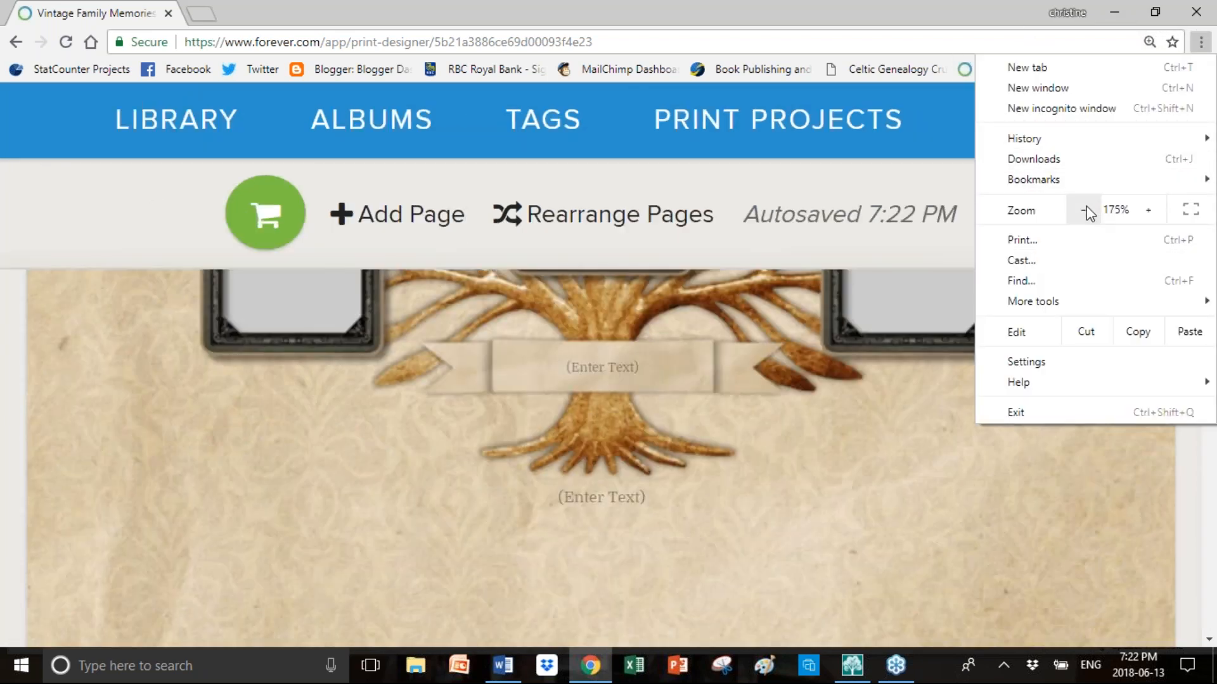
pyautogui.click(1086, 208)
pyautogui.click(913, 269)
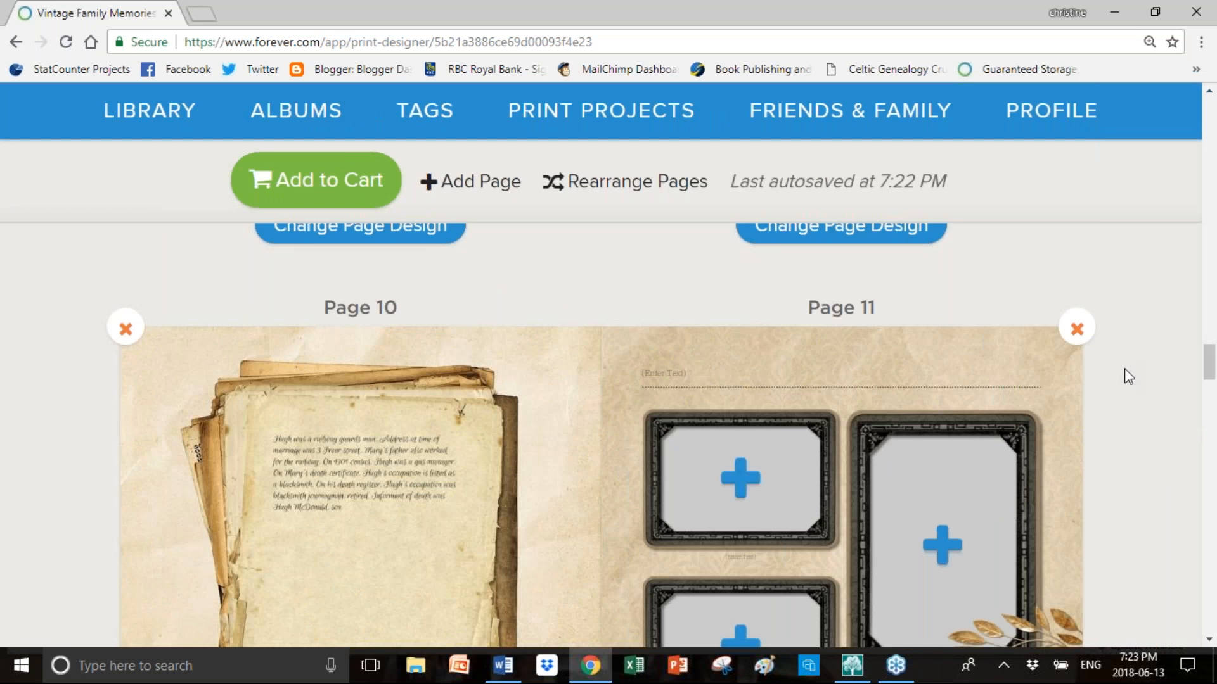
pyautogui.scroll(-2, 1124, 368)
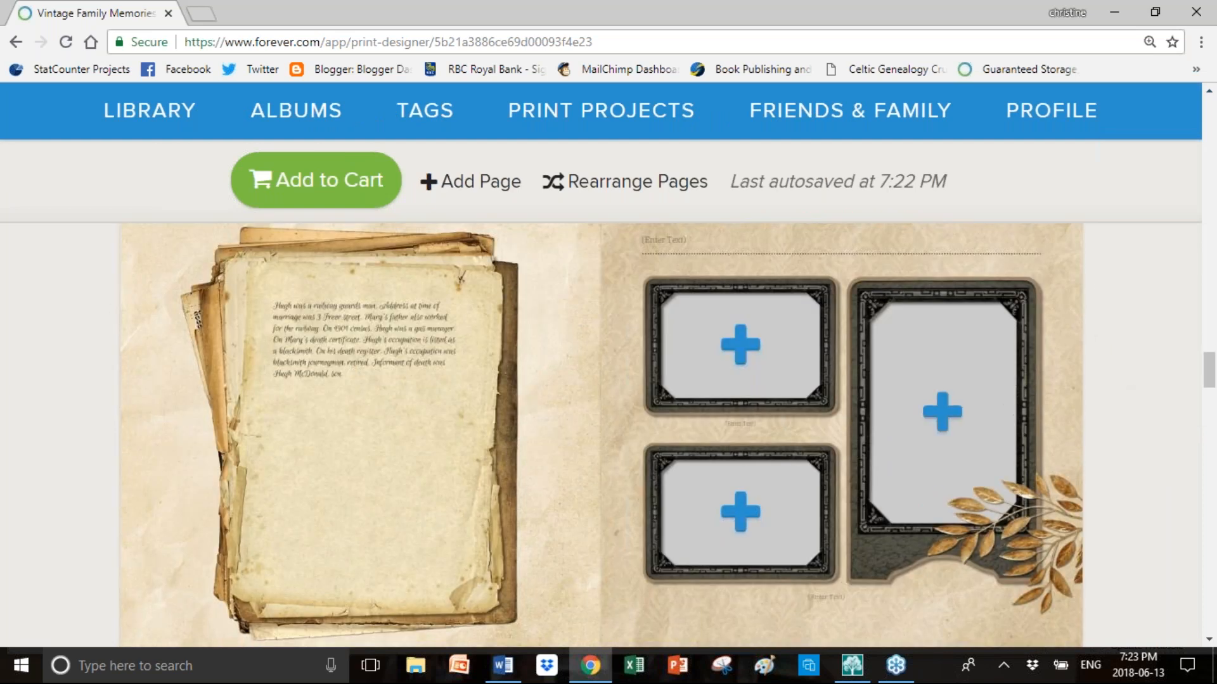
pyautogui.click(923, 396)
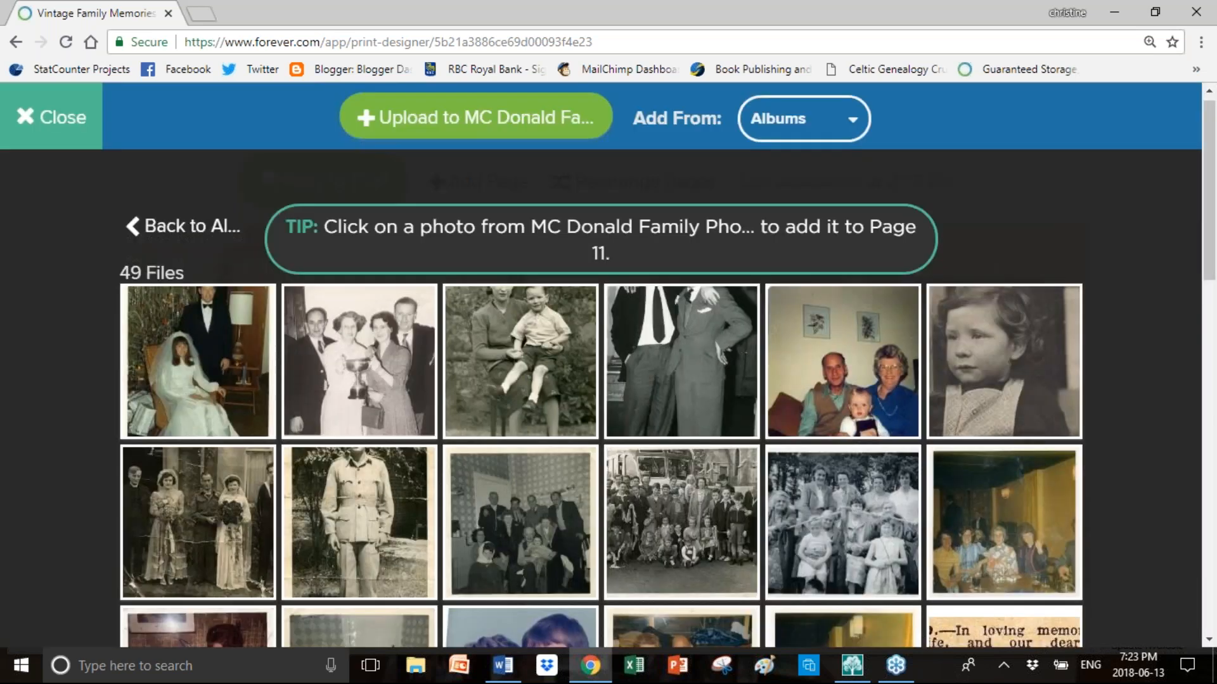
# Place the two-men-in-suits photo and the young child's portrait, repositioning the portrait in the top-left frame
pyautogui.click(709, 356)
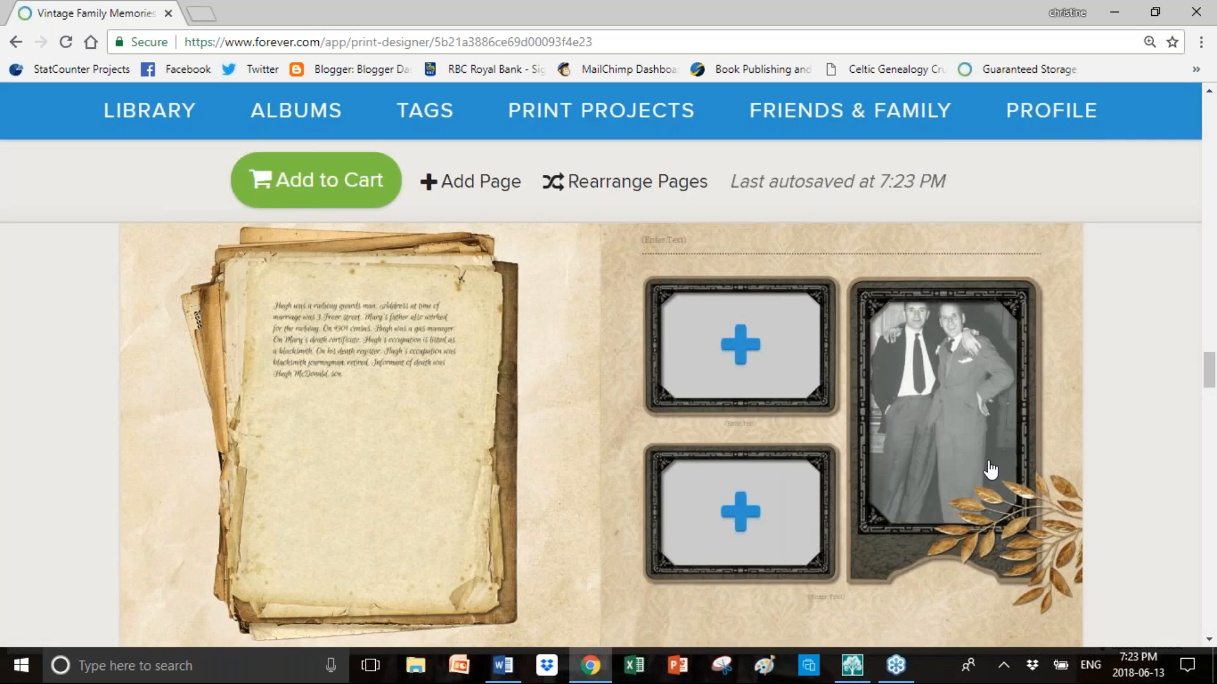
pyautogui.click(939, 412)
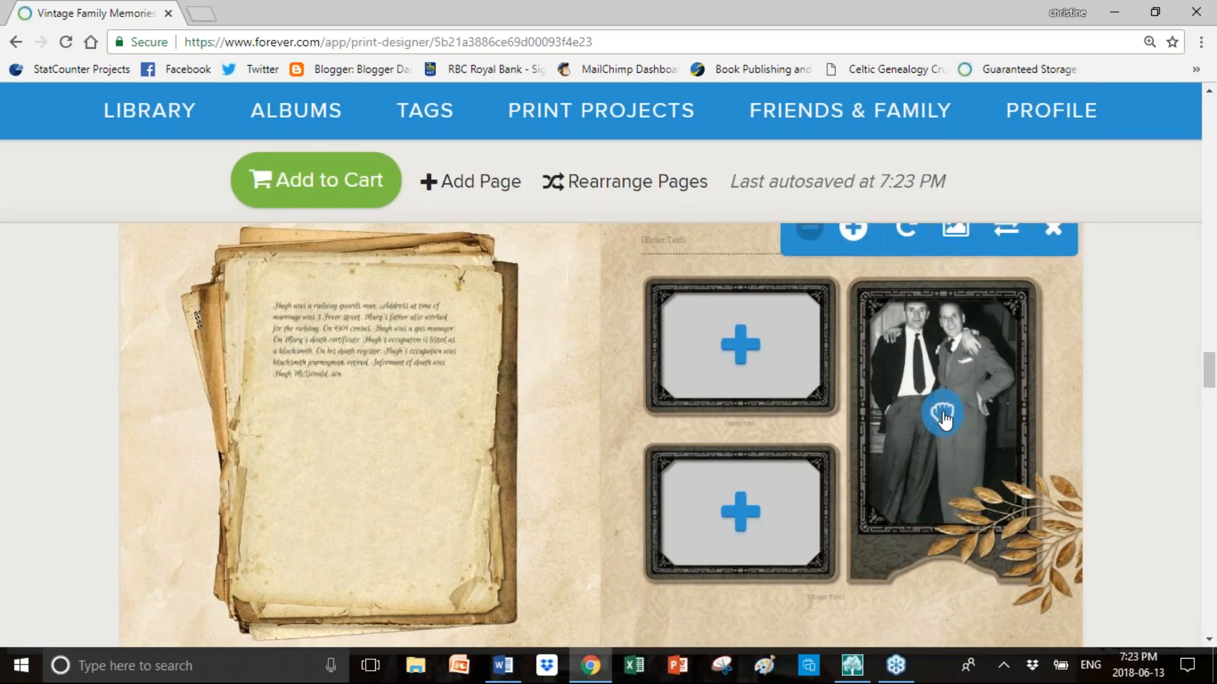
pyautogui.click(699, 366)
pyautogui.click(965, 356)
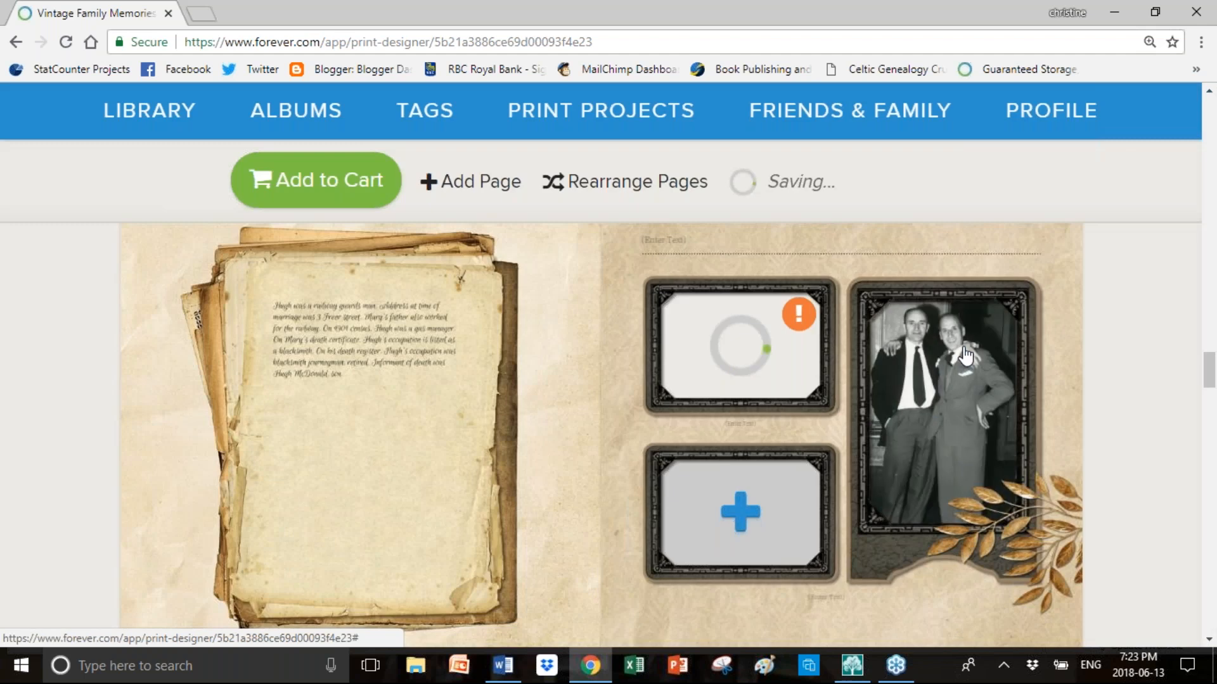
pyautogui.click(725, 355)
pyautogui.moveTo(725, 355); pyautogui.dragTo(728, 390)
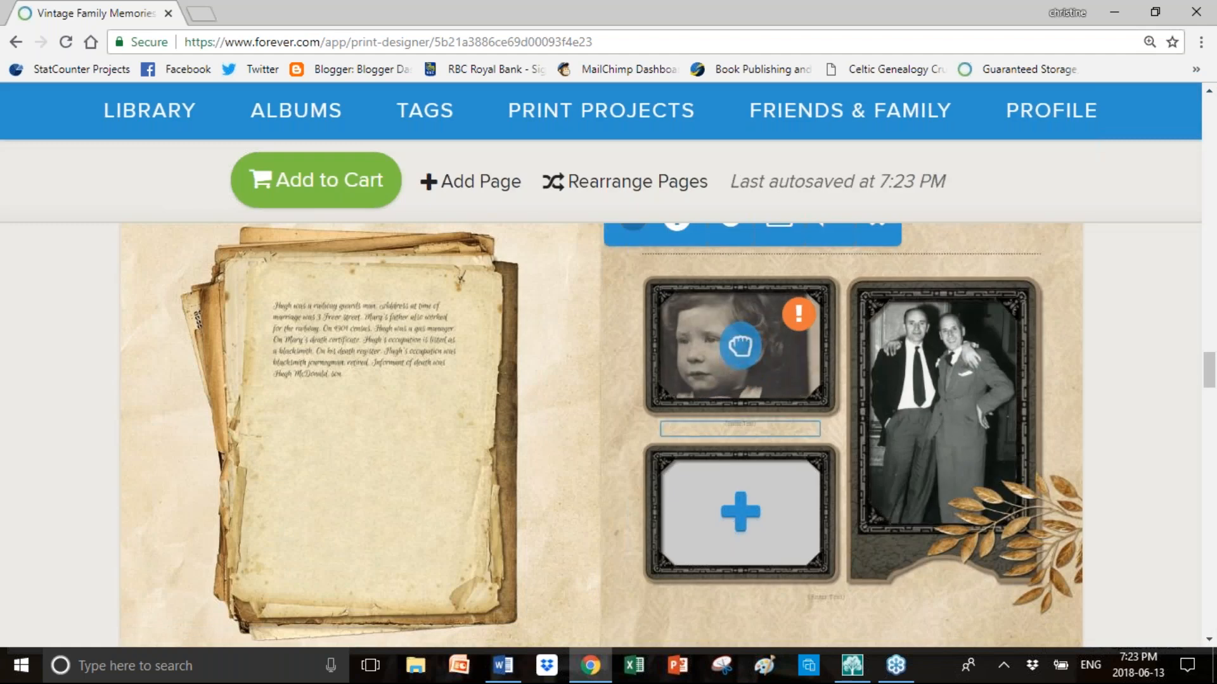
# Put the colour family photo in the bottom-left frame and shift it up
pyautogui.click(752, 478)
pyautogui.scroll(-1, 1086, 383)
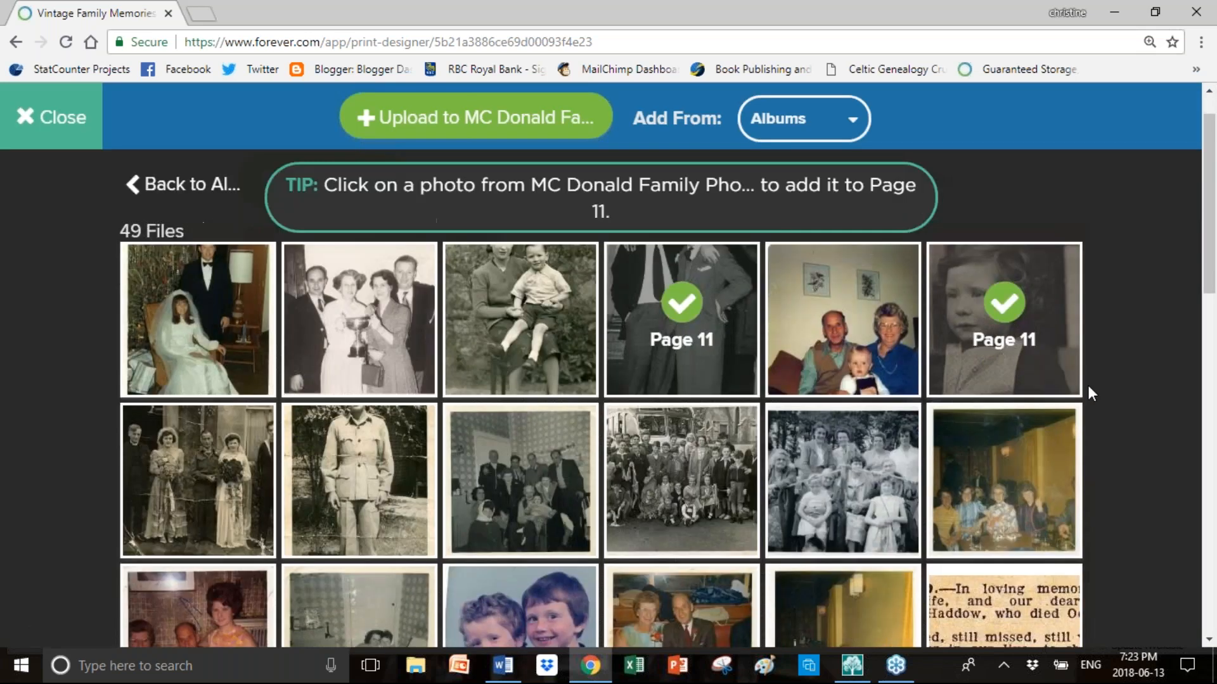
pyautogui.scroll(-6, 1088, 388)
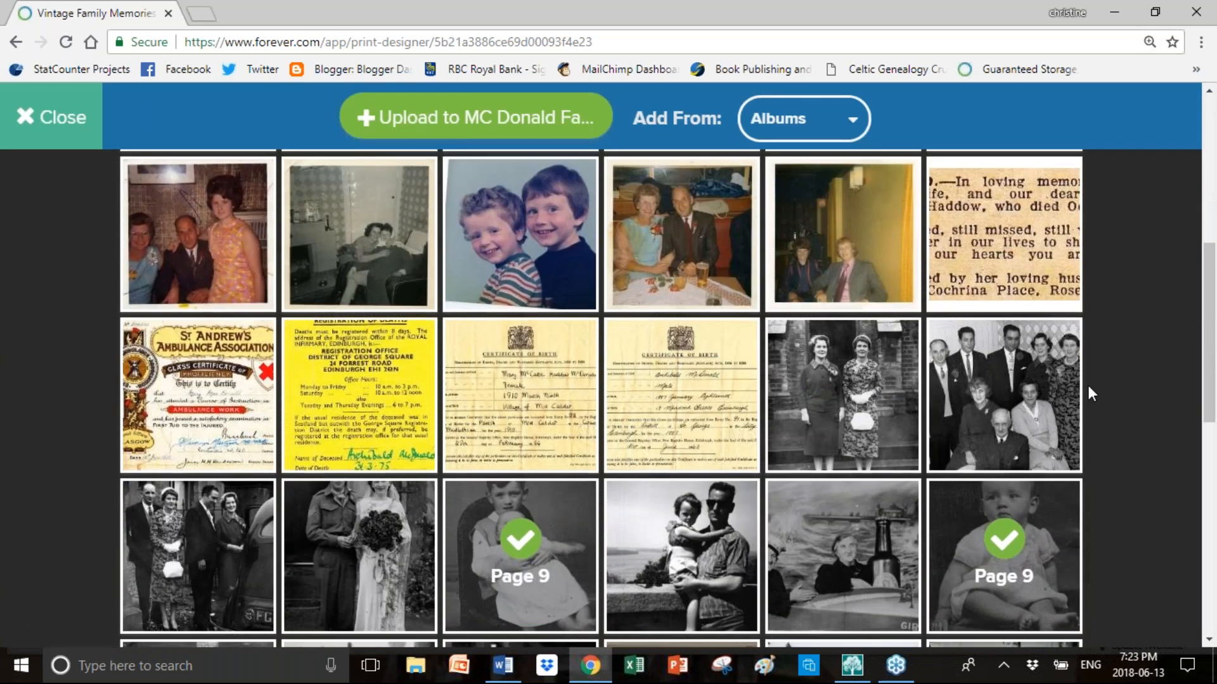
pyautogui.click(198, 235)
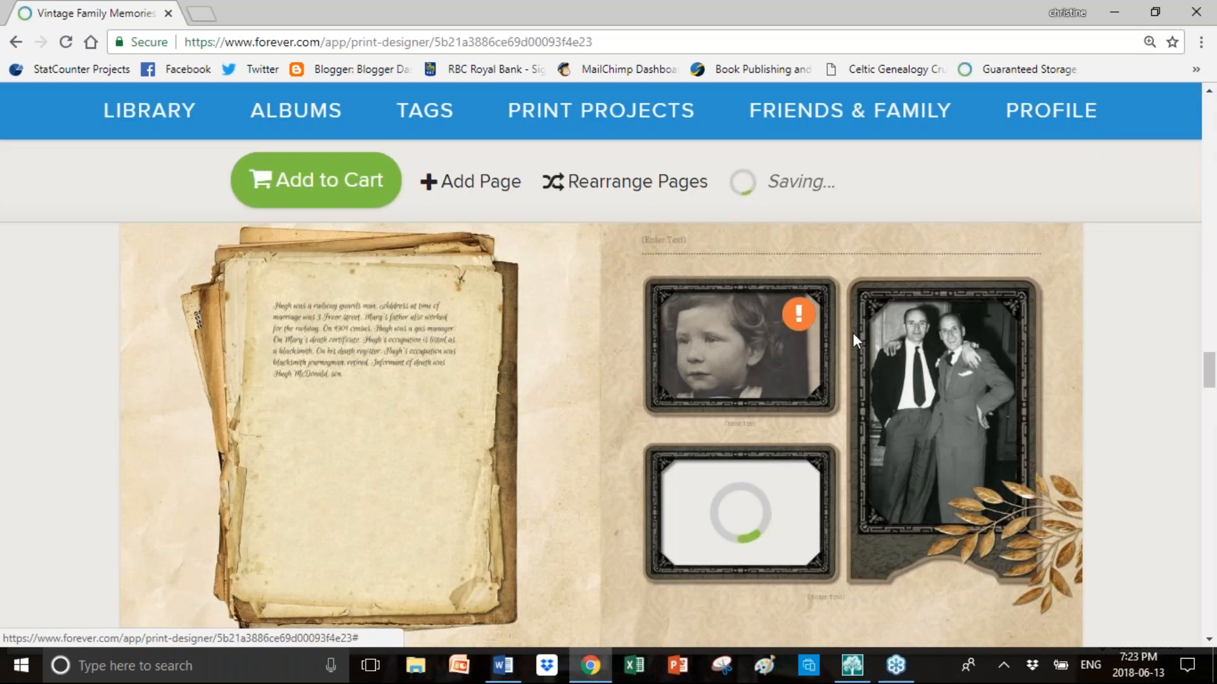
pyautogui.click(762, 530)
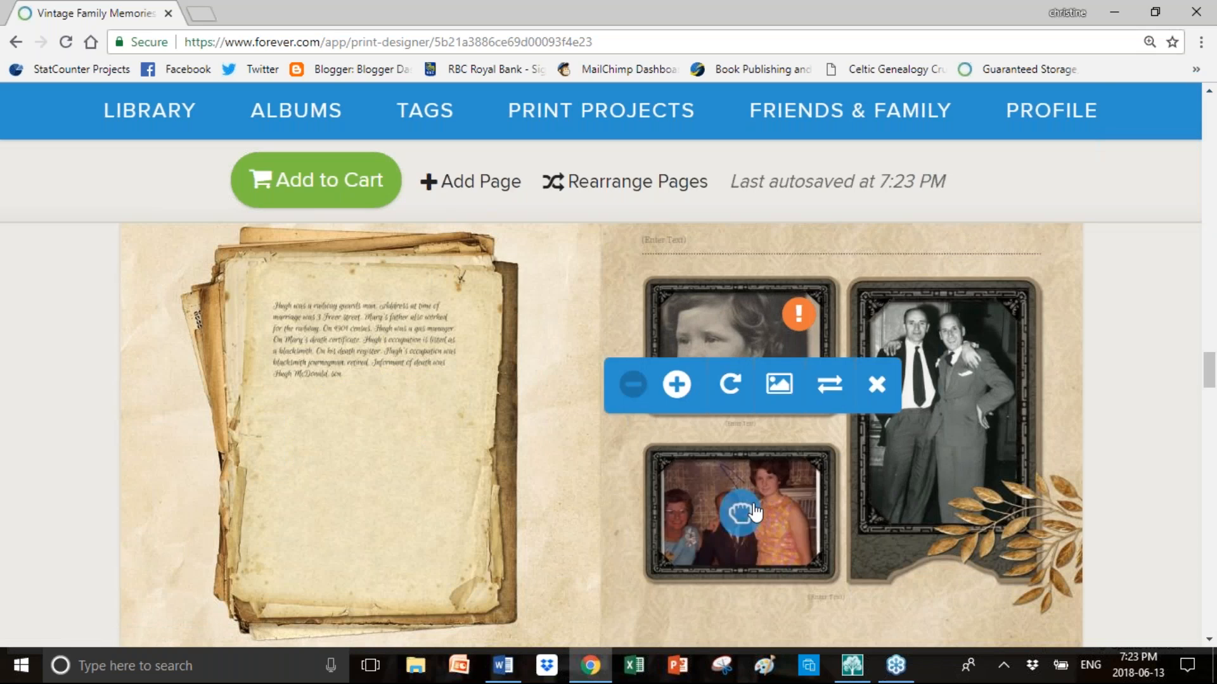
pyautogui.moveTo(752, 527); pyautogui.dragTo(765, 520)
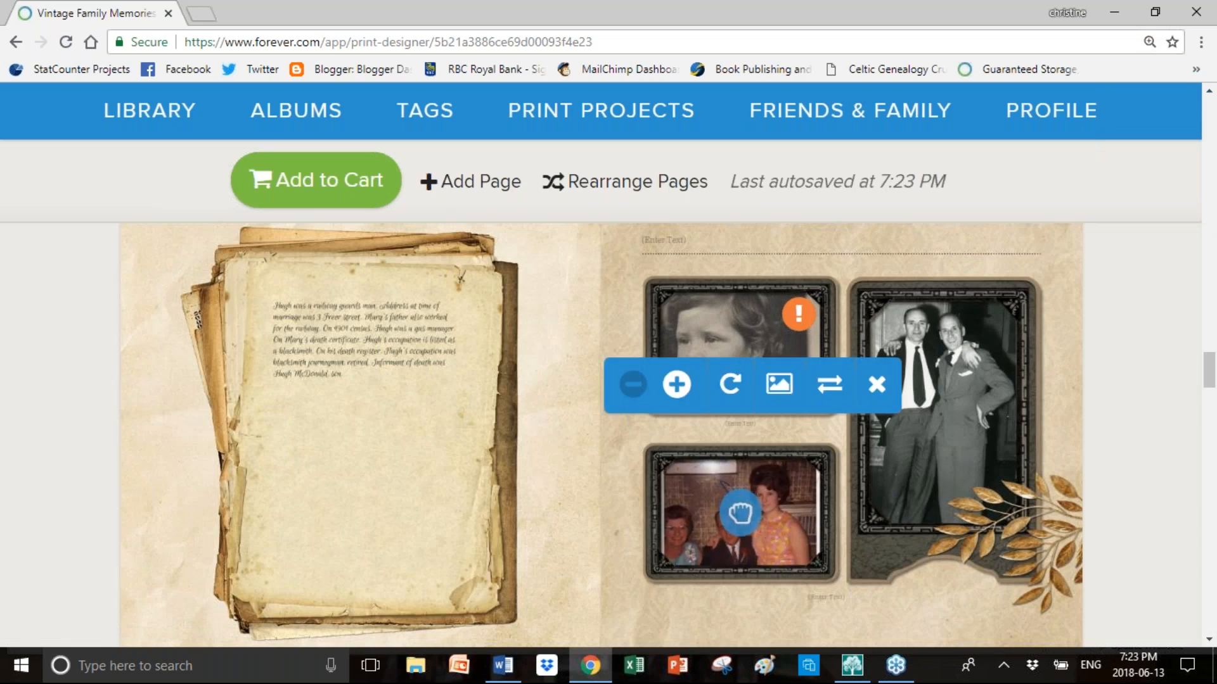
pyautogui.click(576, 452)
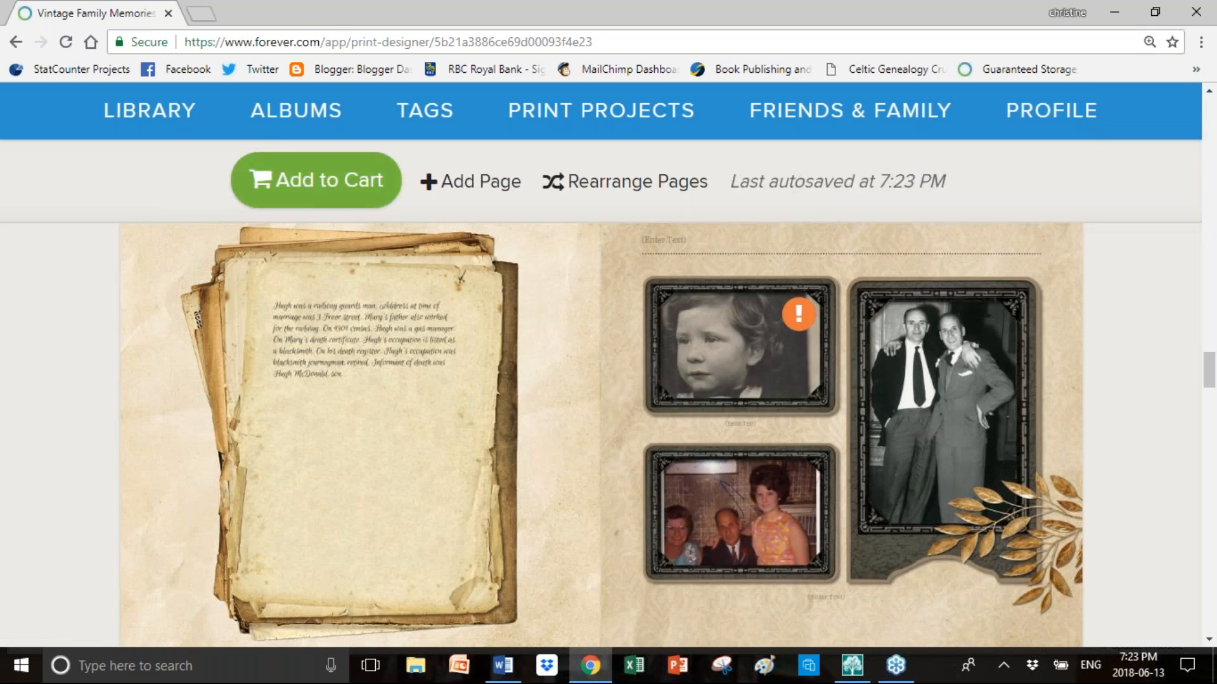
# Add a tree-frame page design at the book's end and paste the paragraph into it
pyautogui.click(456, 184)
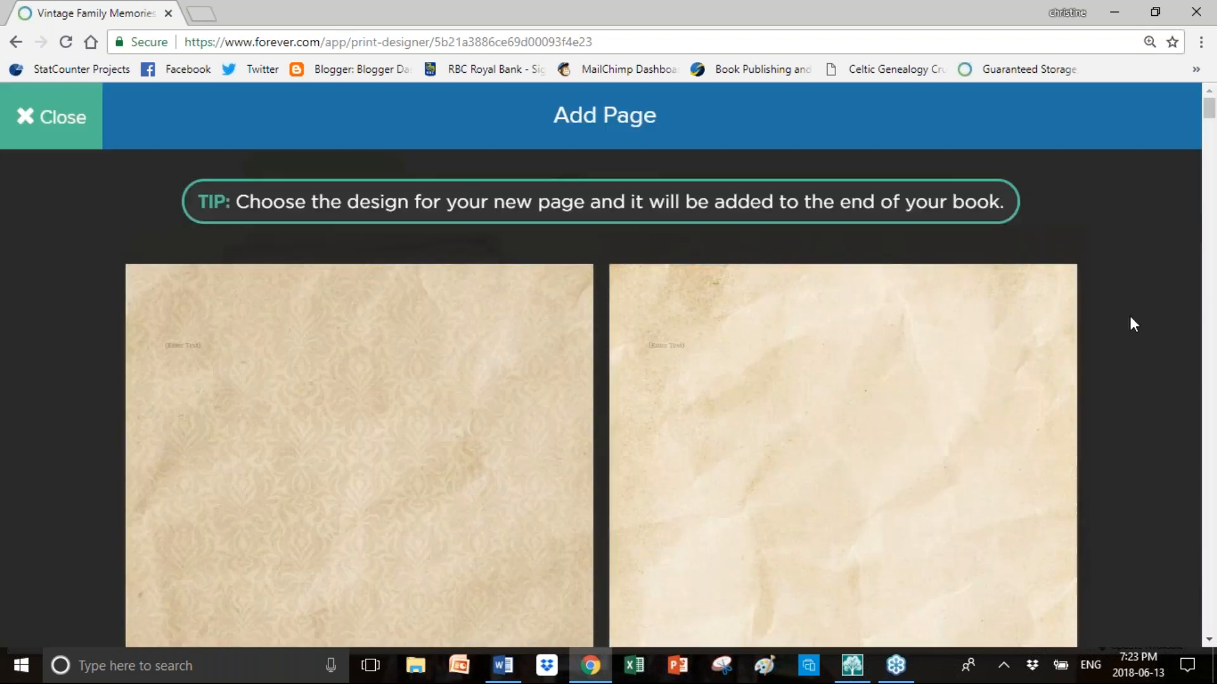
pyautogui.scroll(-10, 1130, 319)
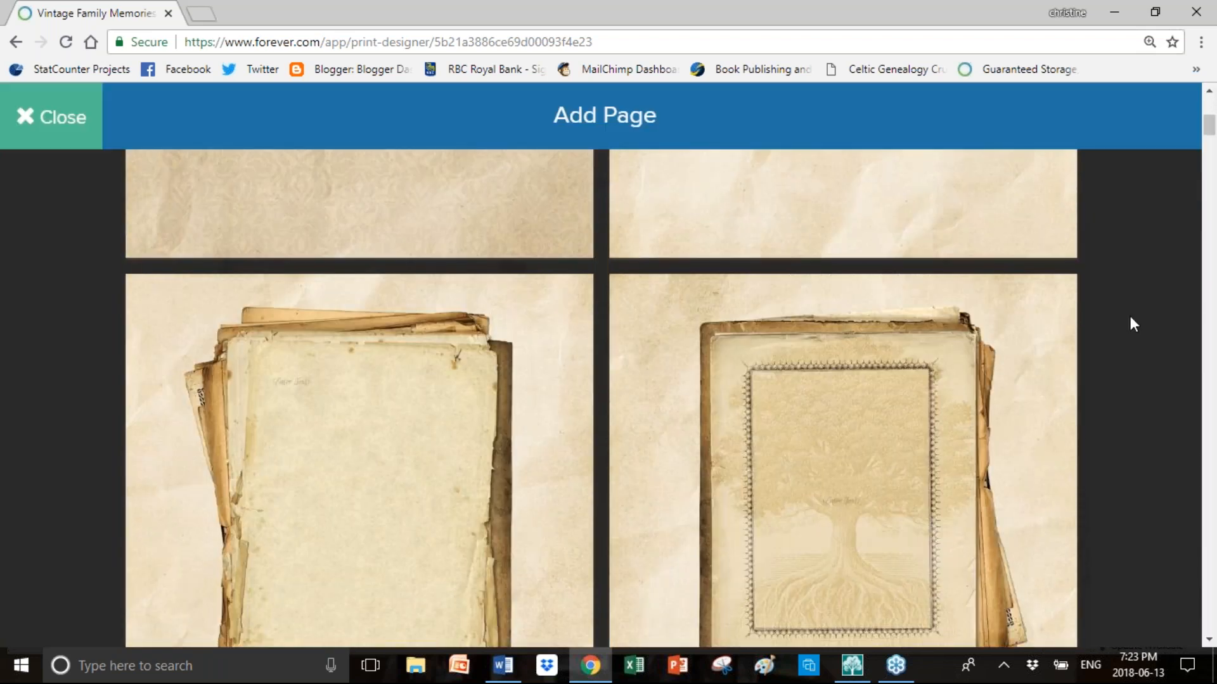
pyautogui.click(864, 342)
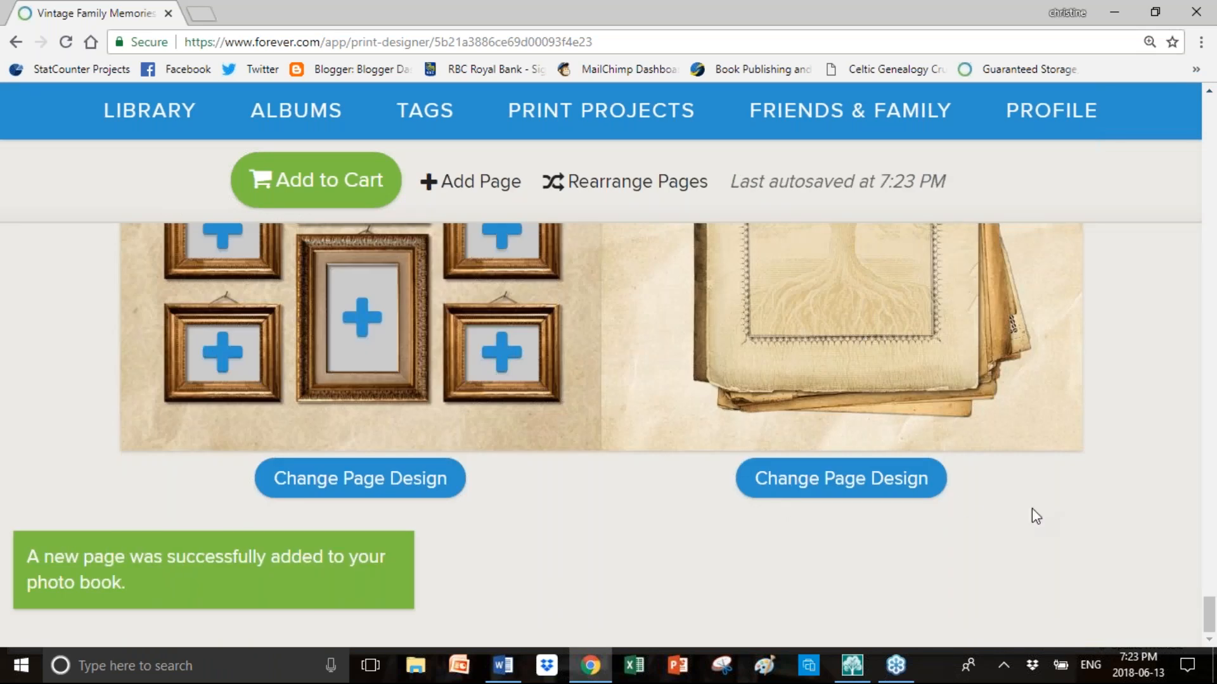
pyautogui.scroll(5, 1031, 509)
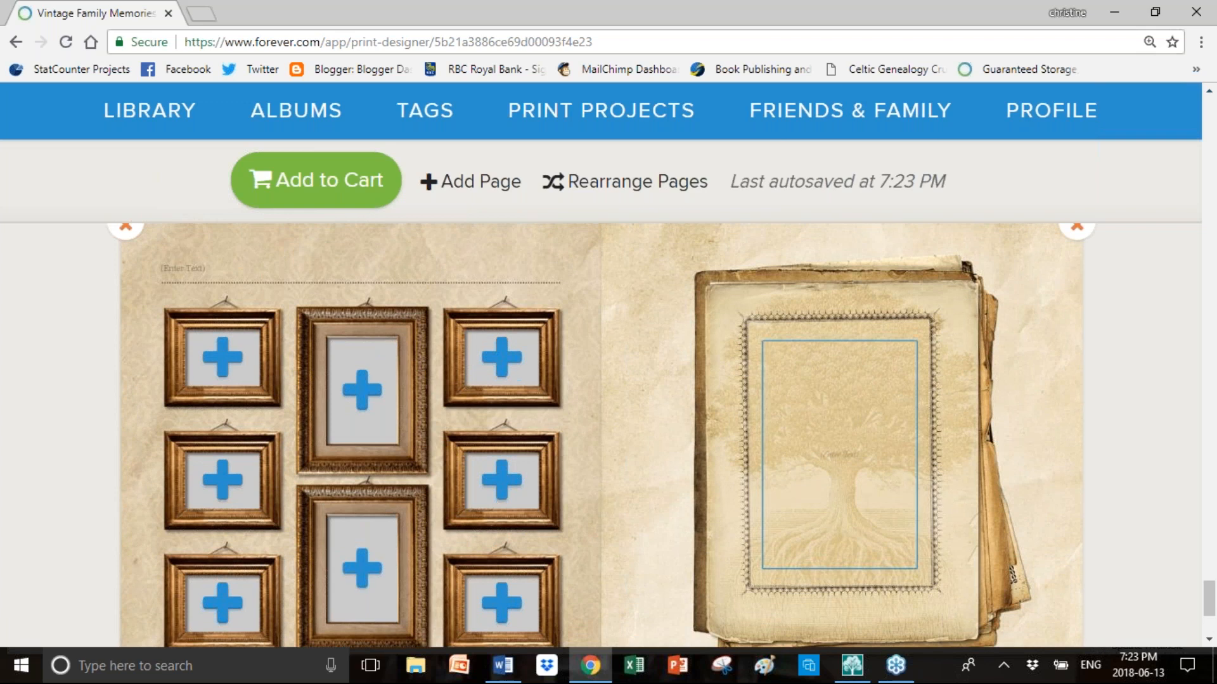
pyautogui.click(816, 444)
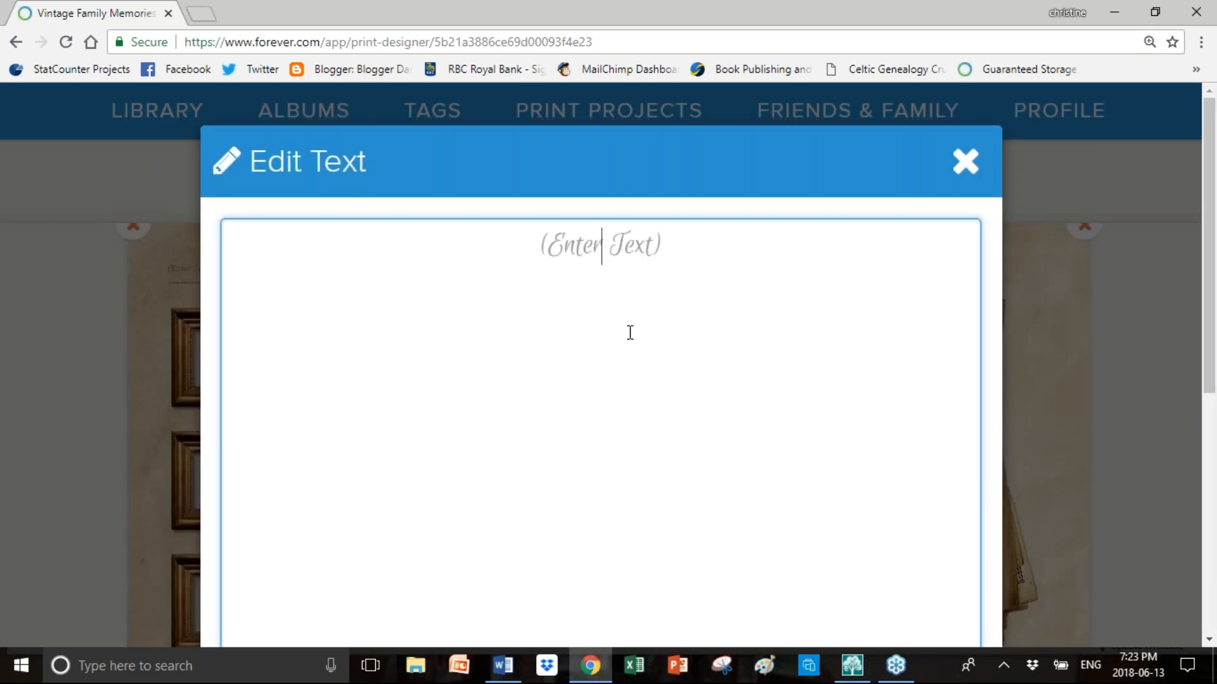
pyautogui.write("Hugh was a railway guards man. Address at time of marriage was 3 Freer street. Mary's father also worked for the railway. On 1901 census, Hugh was a gas manager. On Mary's death certificate, Hugh's occupation is listed as a blacksmith. On his death register, Hugh's occupation was blacksmith journeyman, retired. Informant of death was Hugh McDonald, son.")
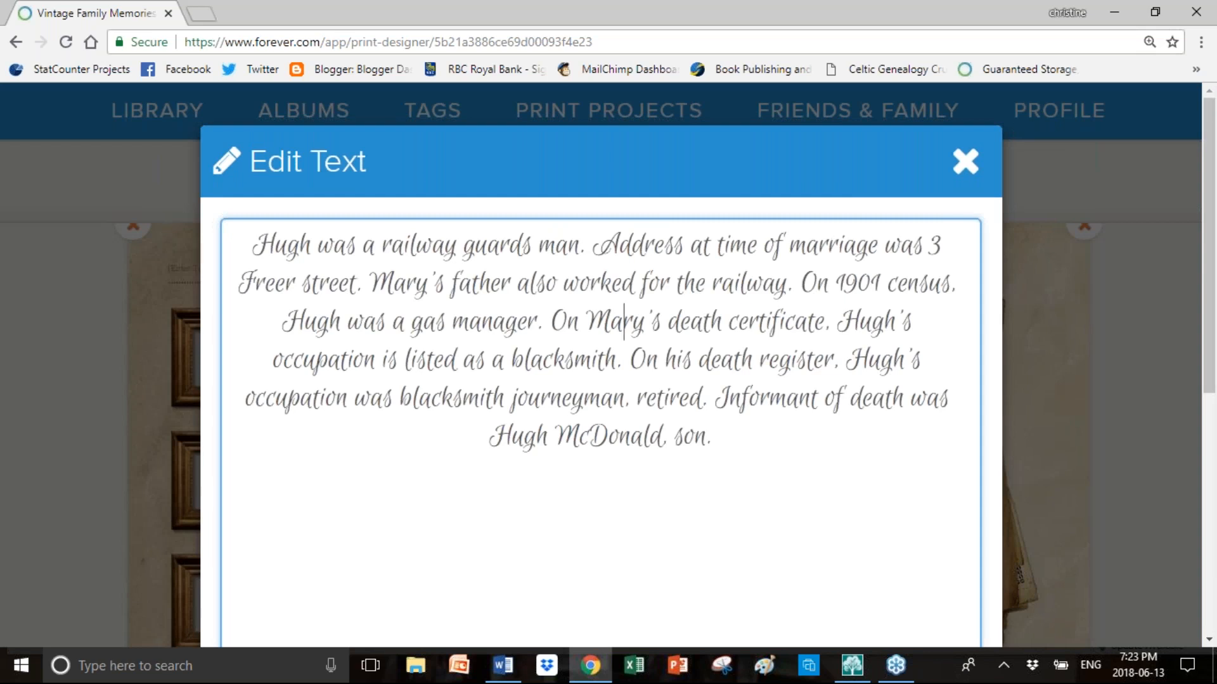
# Reduce the browser zoom to 110% and close the text editor without saving
pyautogui.hotkey('ctrl', '+')
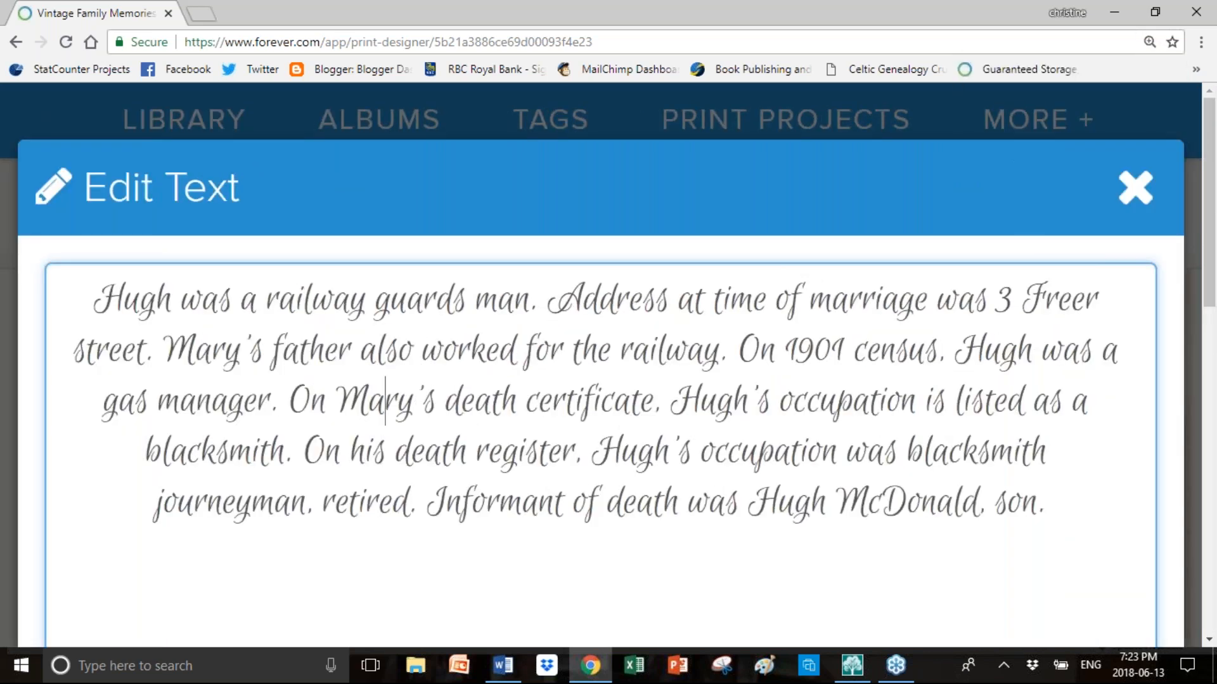
pyautogui.click(1200, 43)
pyautogui.click(1083, 210)
pyautogui.click(1083, 210)
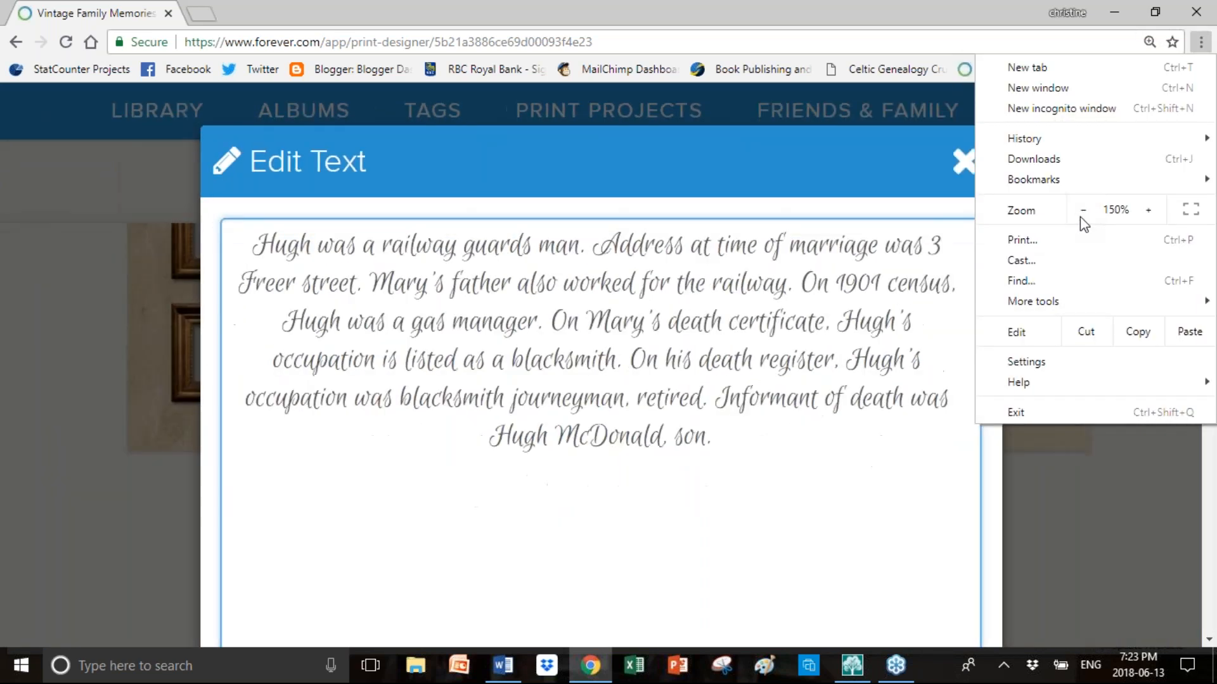
pyautogui.click(1083, 210)
pyautogui.click(1082, 210)
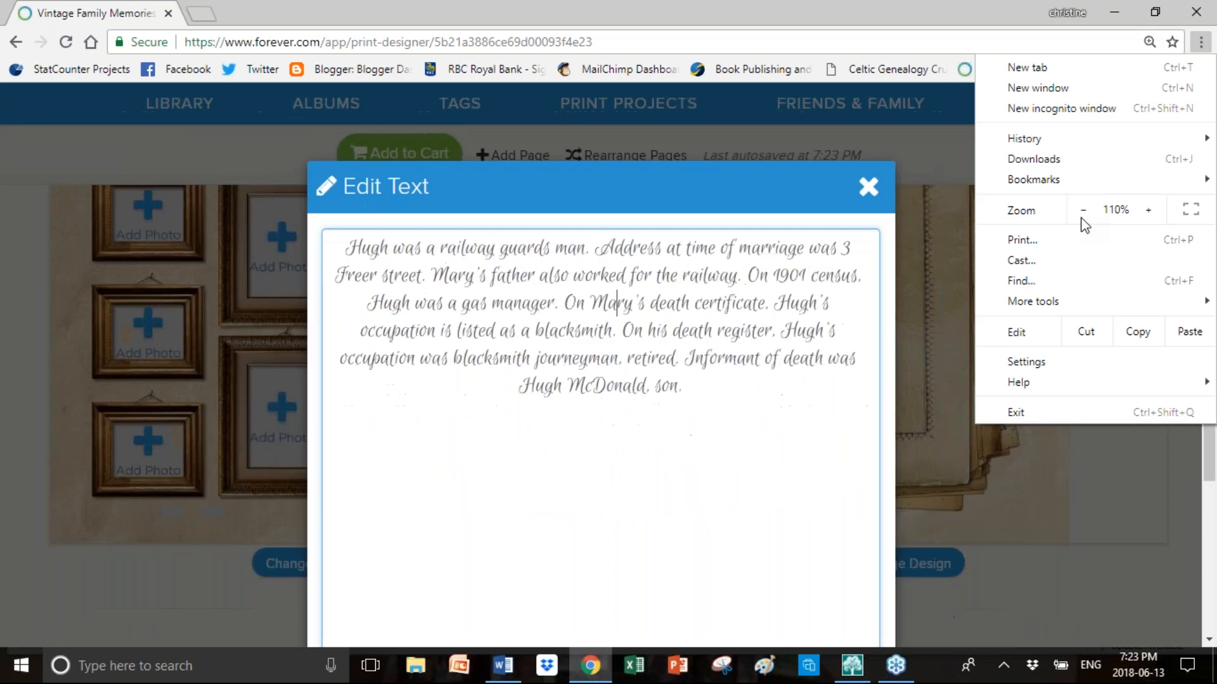
pyautogui.click(1063, 513)
pyautogui.click(1063, 513)
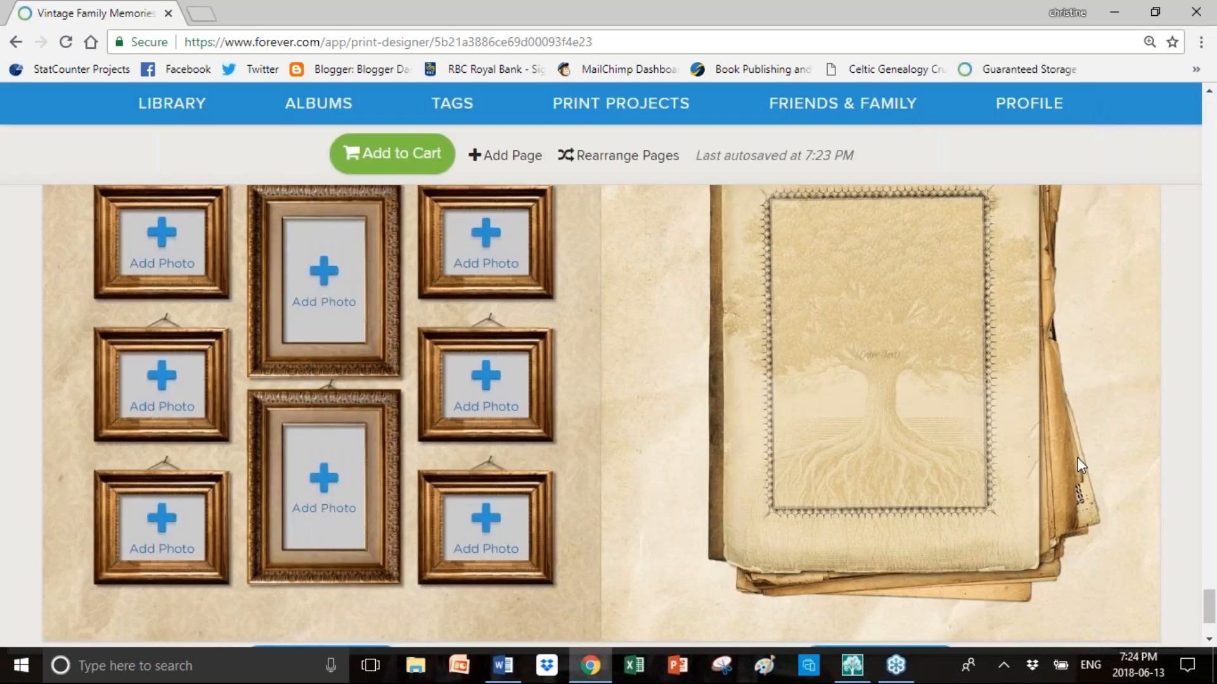
# Paste the railway guard paragraph into the right-page text box again and save it
pyautogui.click(936, 355)
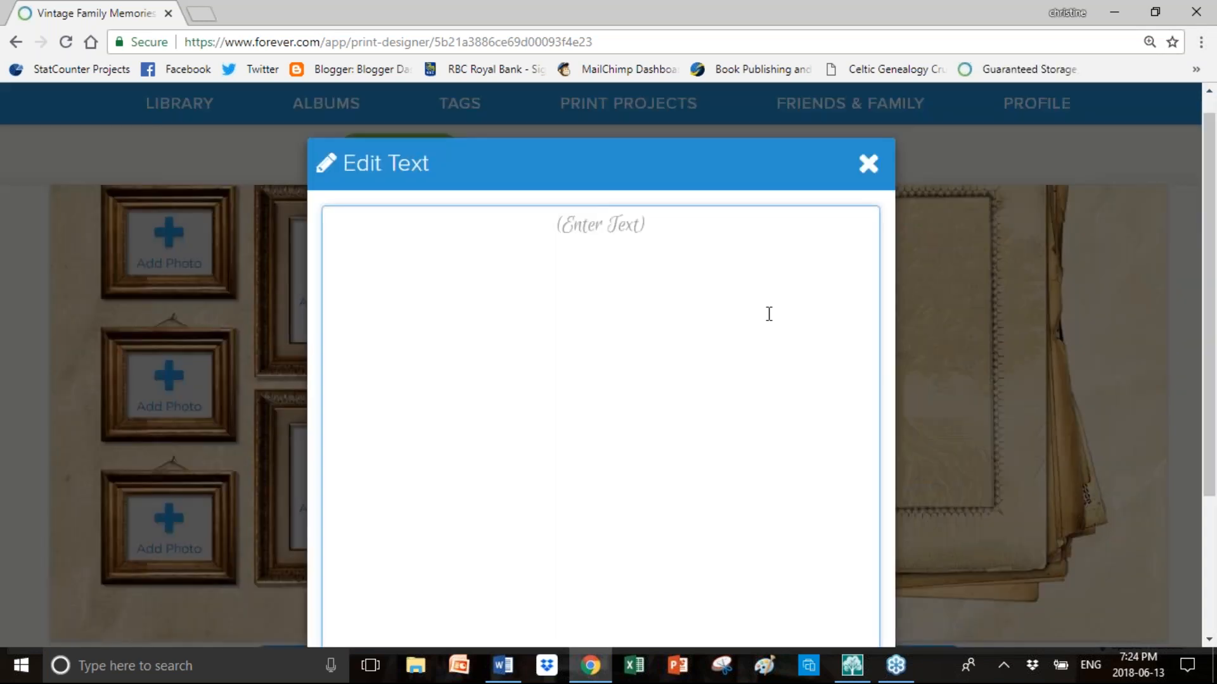
pyautogui.write("Hugh was a railway guards man. Address at time of marriage was 3 Freer street. Mary's father also worked for the railway. On 1901 census, Hugh was a gas manager. On Mary's death certificate, Hugh's occupation is listed as a blacksmith. On his death register, Hugh's occupation was blacksmith journeyman, retired. Informant of death was Hugh McDonald, son.")
pyautogui.scroll(-3, 769, 314)
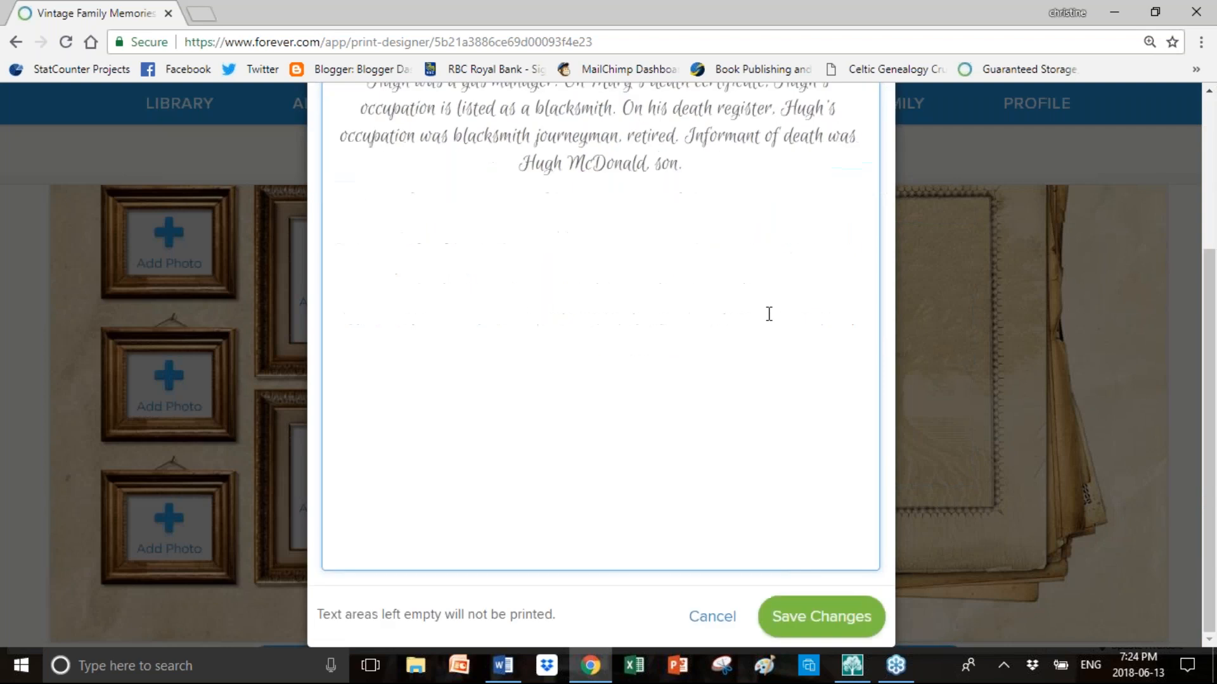
pyautogui.press('Tab')
pyautogui.press('Tab')
pyautogui.press('Return')
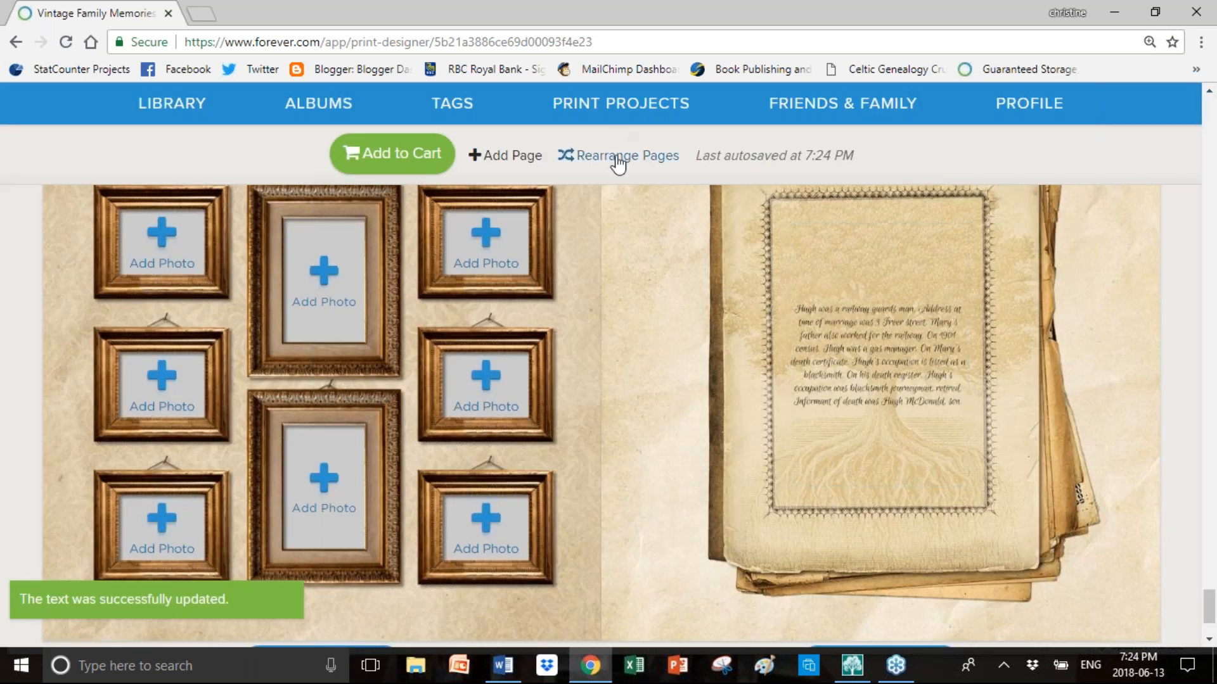
# Drag the railway-guard text page to Page 12 and the oval-frame page to Page 13, then save
pyautogui.click(619, 160)
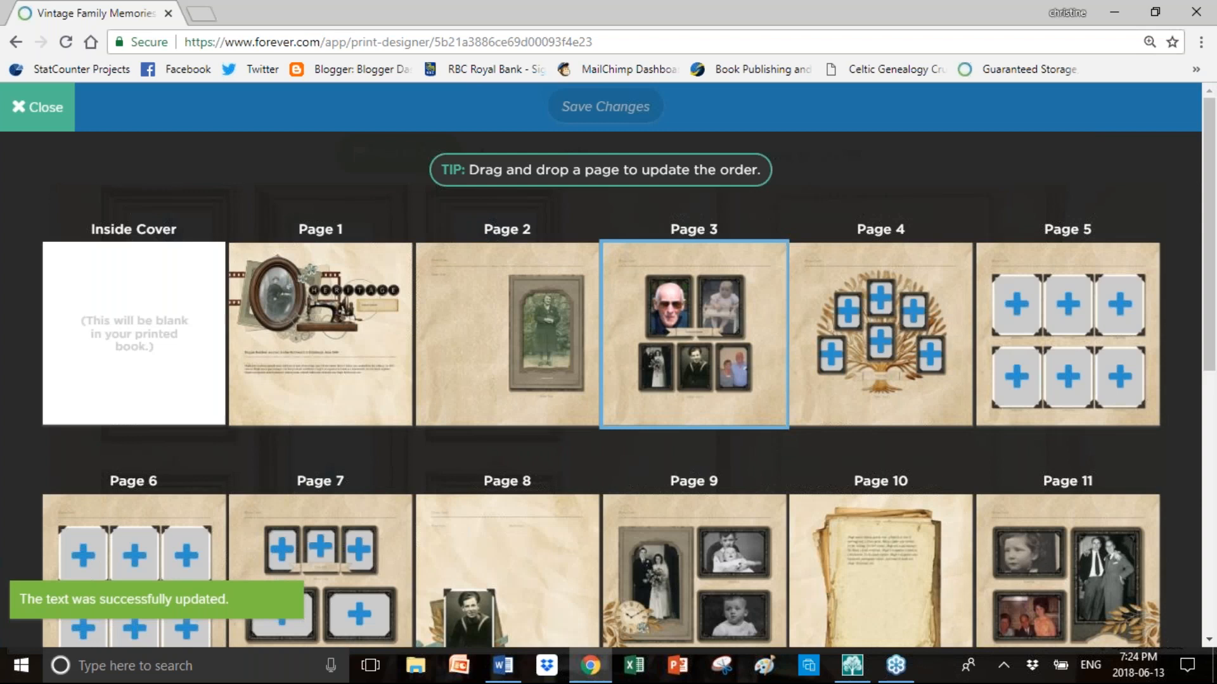
pyautogui.moveTo(1209, 341); pyautogui.dragTo(1161, 613)
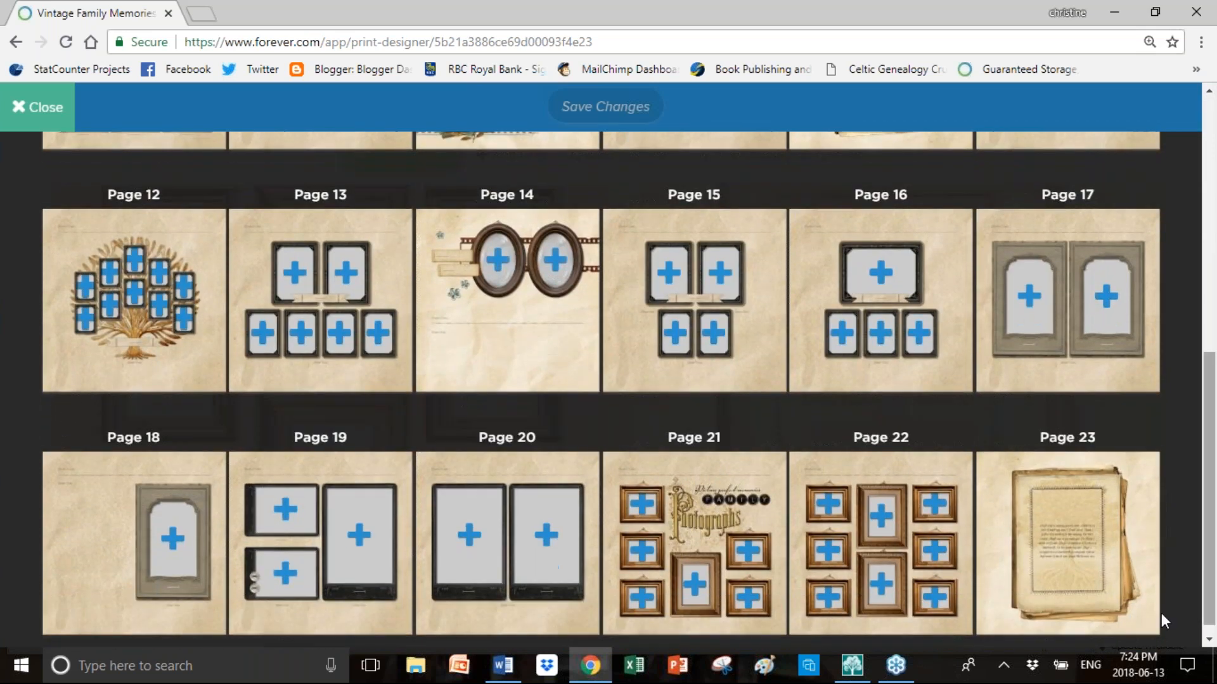
pyautogui.moveTo(1055, 599)
pyautogui.mouseDown()
pyautogui.moveTo(1053, 535)
pyautogui.moveTo(1027, 526)
pyautogui.moveTo(913, 364)
pyautogui.mouseUp()
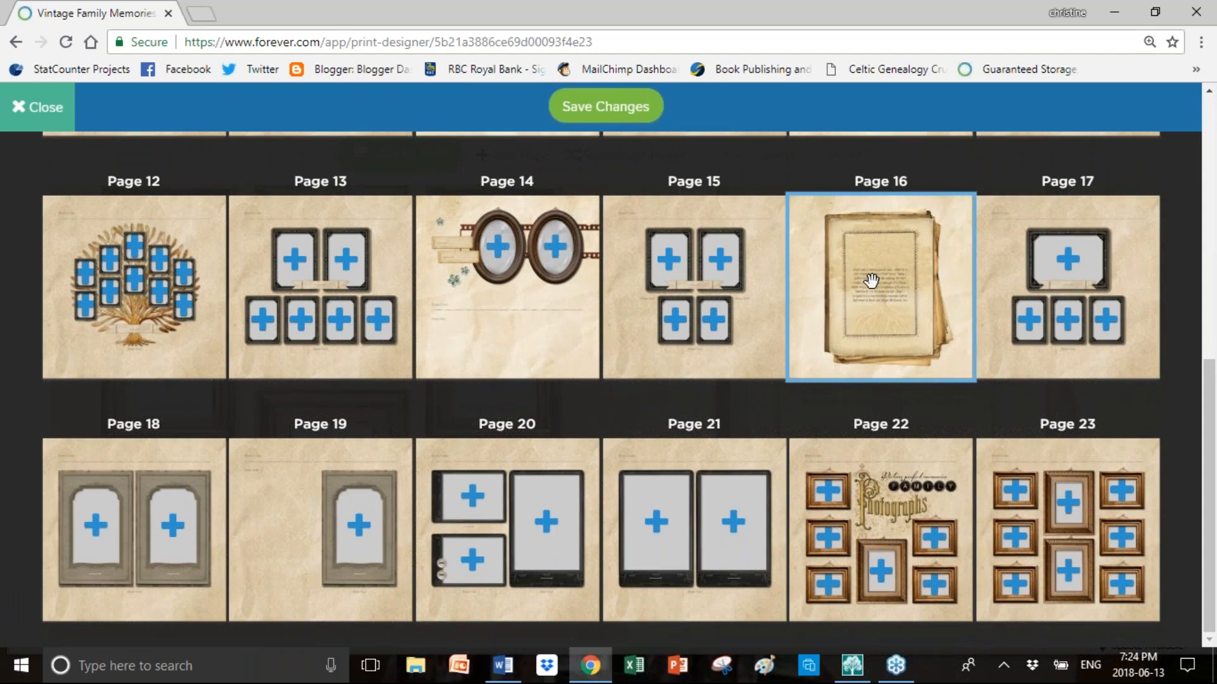
pyautogui.scroll(3, 872, 280)
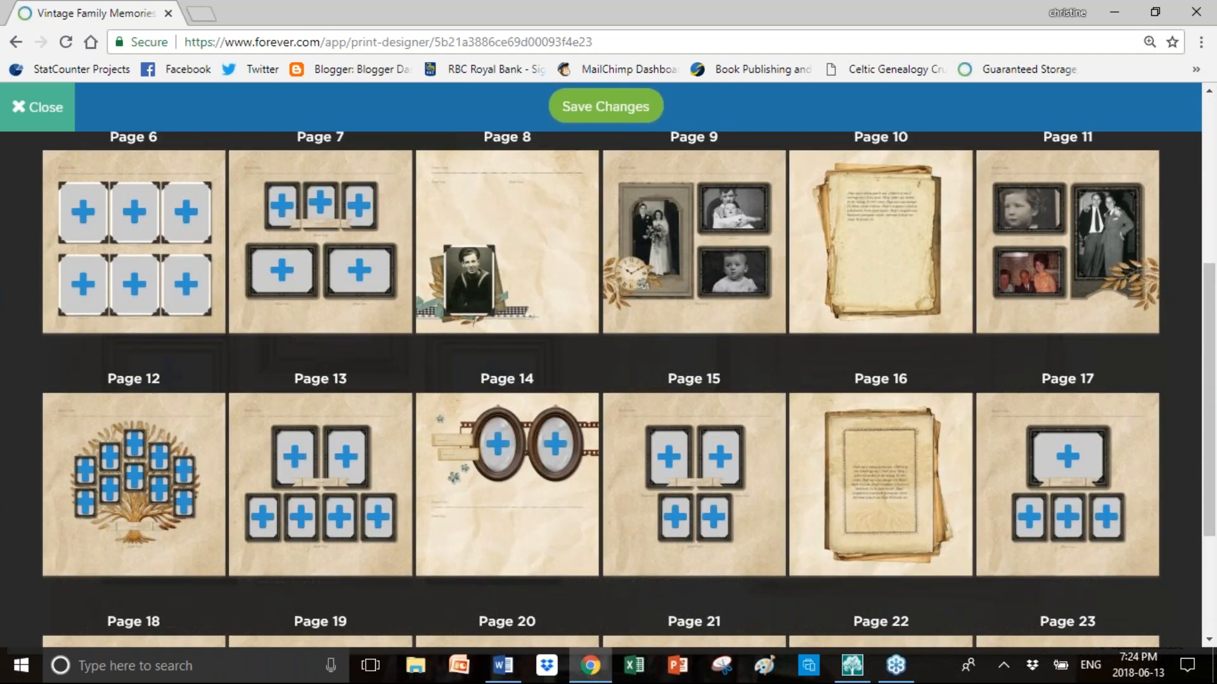
pyautogui.moveTo(872, 431); pyautogui.dragTo(540, 396)
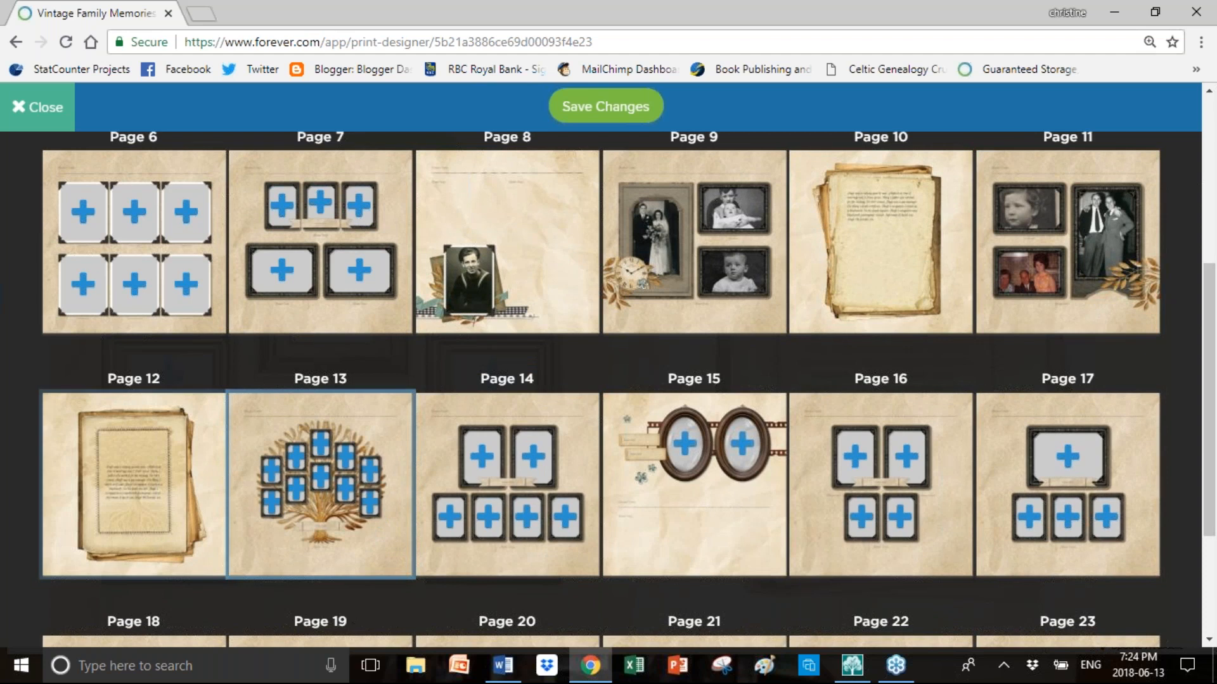
pyautogui.moveTo(733, 484); pyautogui.dragTo(352, 484)
pyautogui.moveTo(454, 484); pyautogui.dragTo(250, 483)
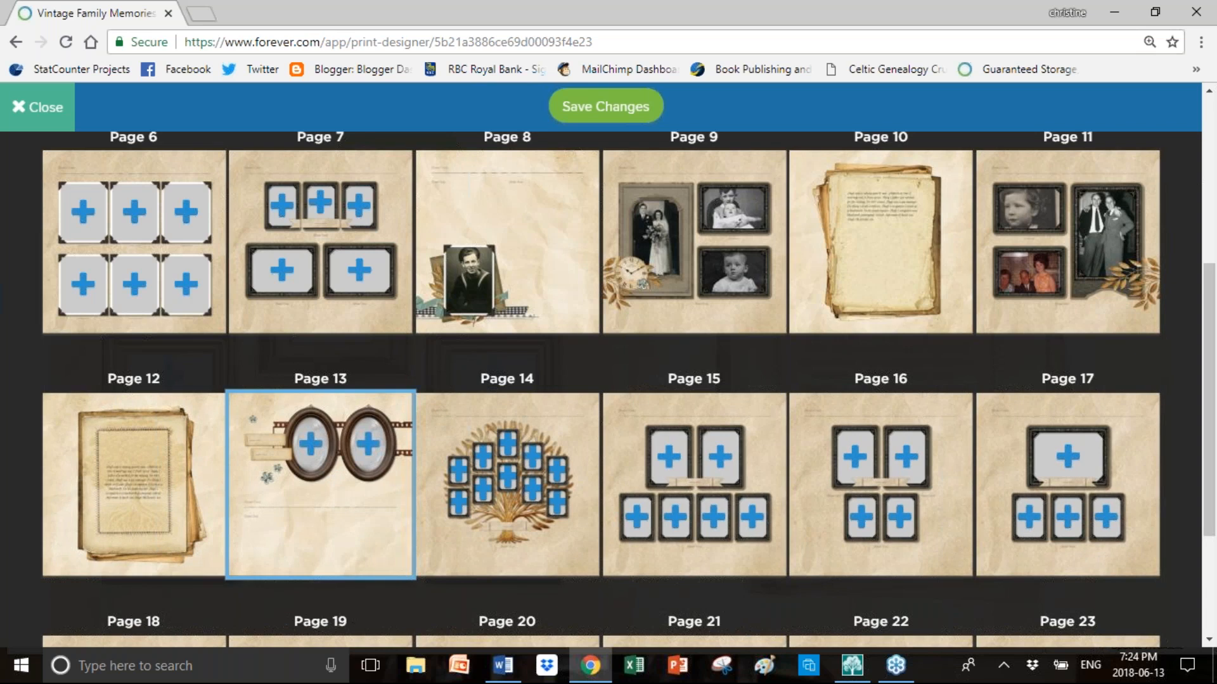
pyautogui.click(595, 107)
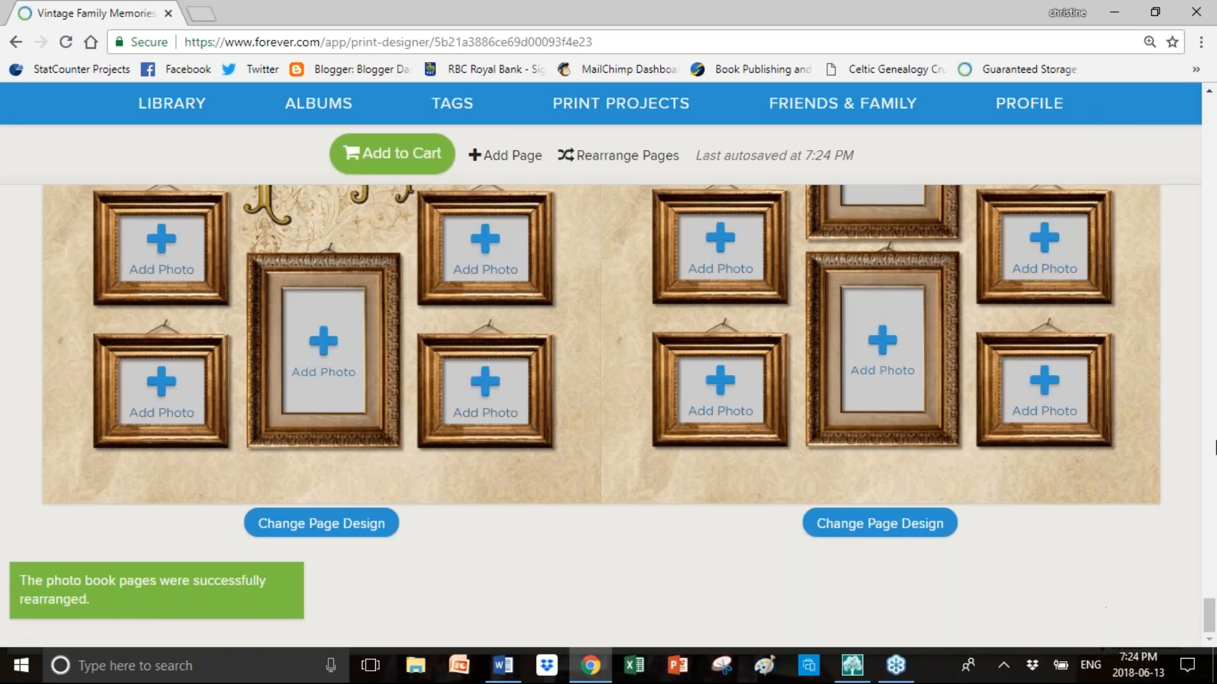
pyautogui.scroll(10, 1215, 447)
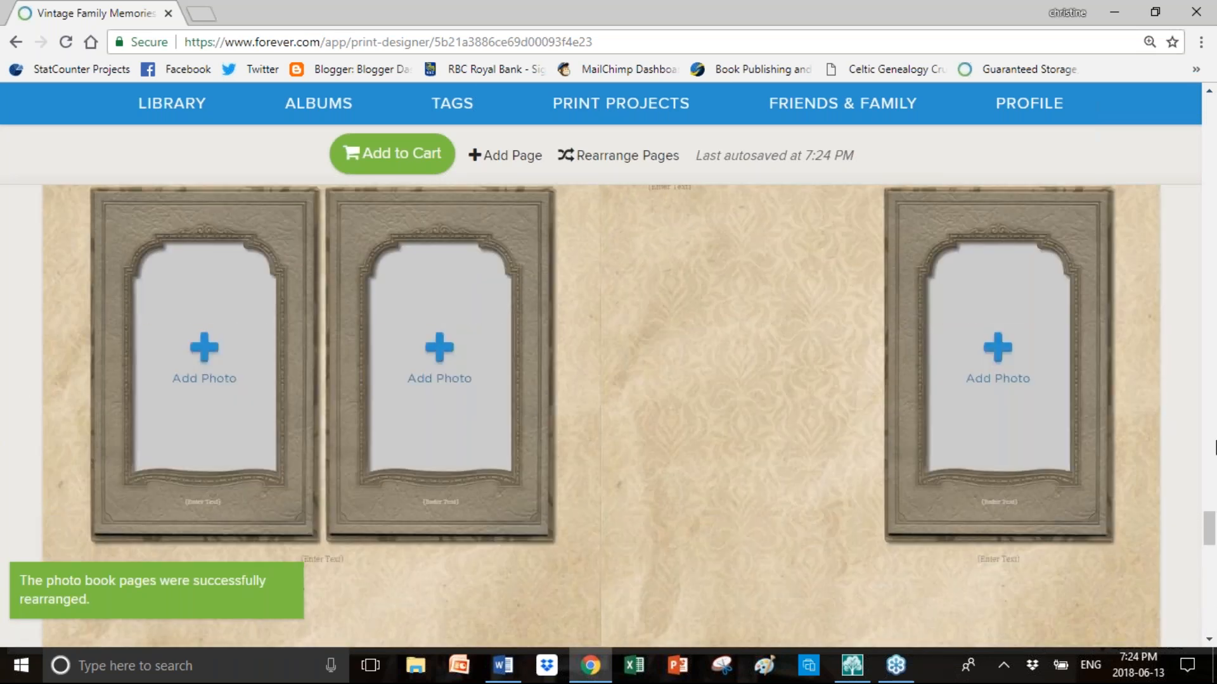
pyautogui.scroll(12, 1215, 447)
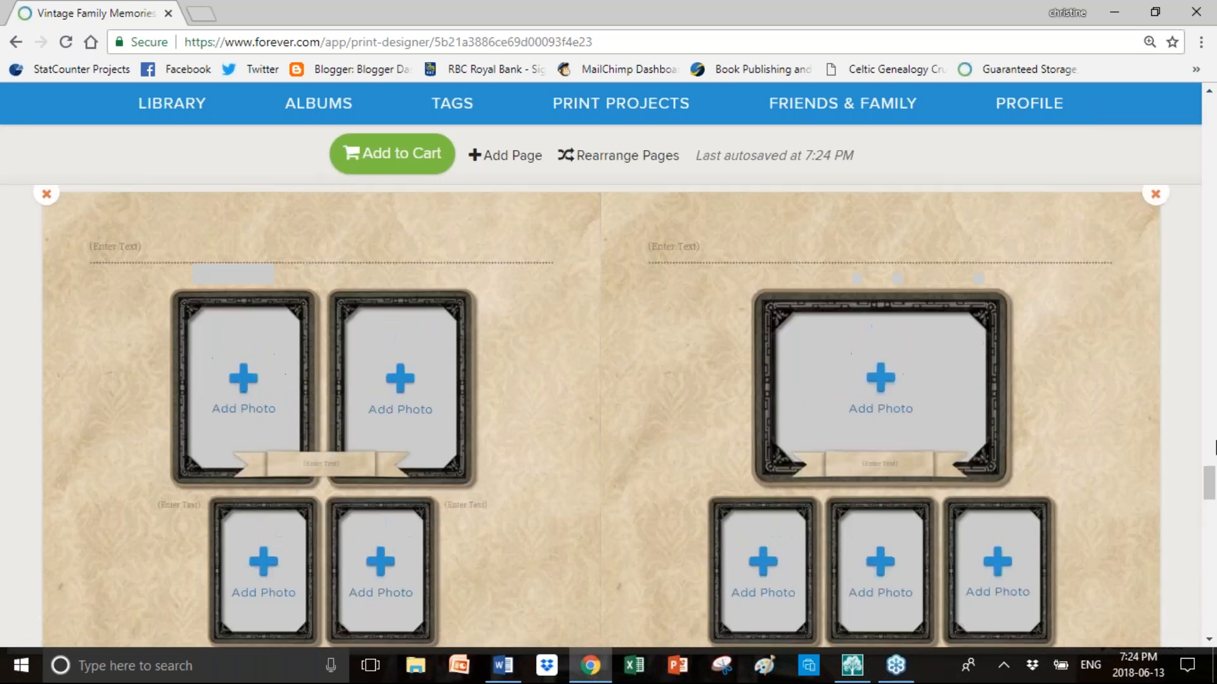
pyautogui.scroll(12, 1215, 447)
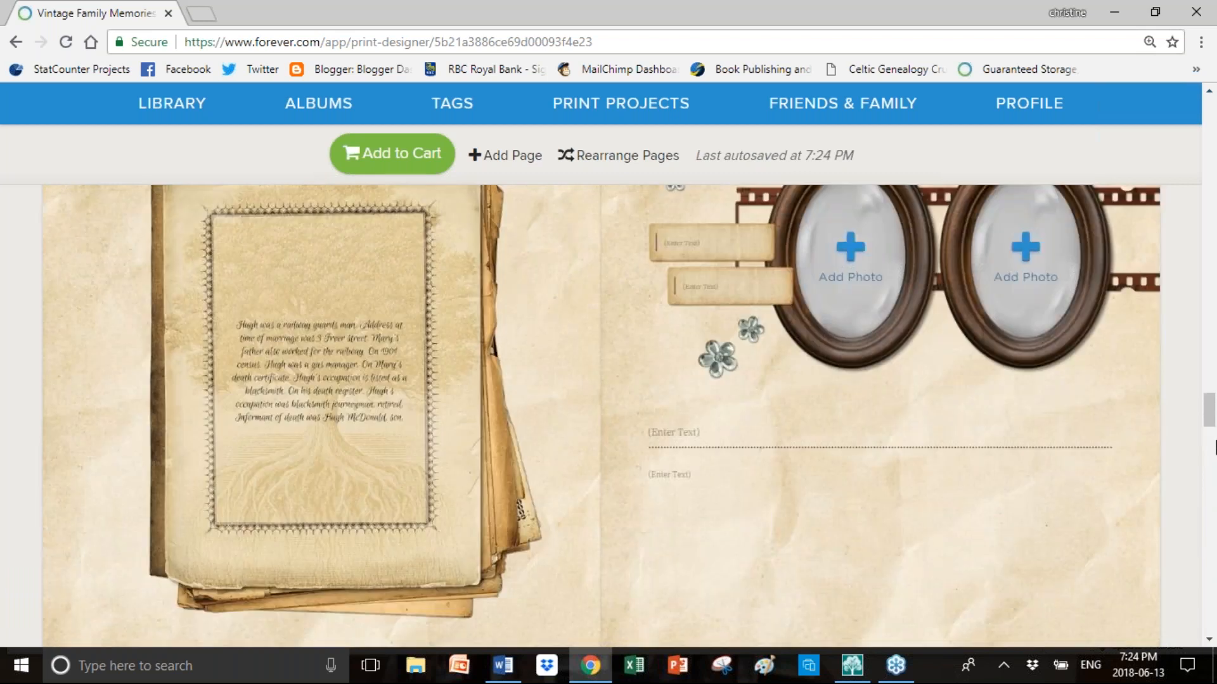
pyautogui.scroll(2, 1214, 447)
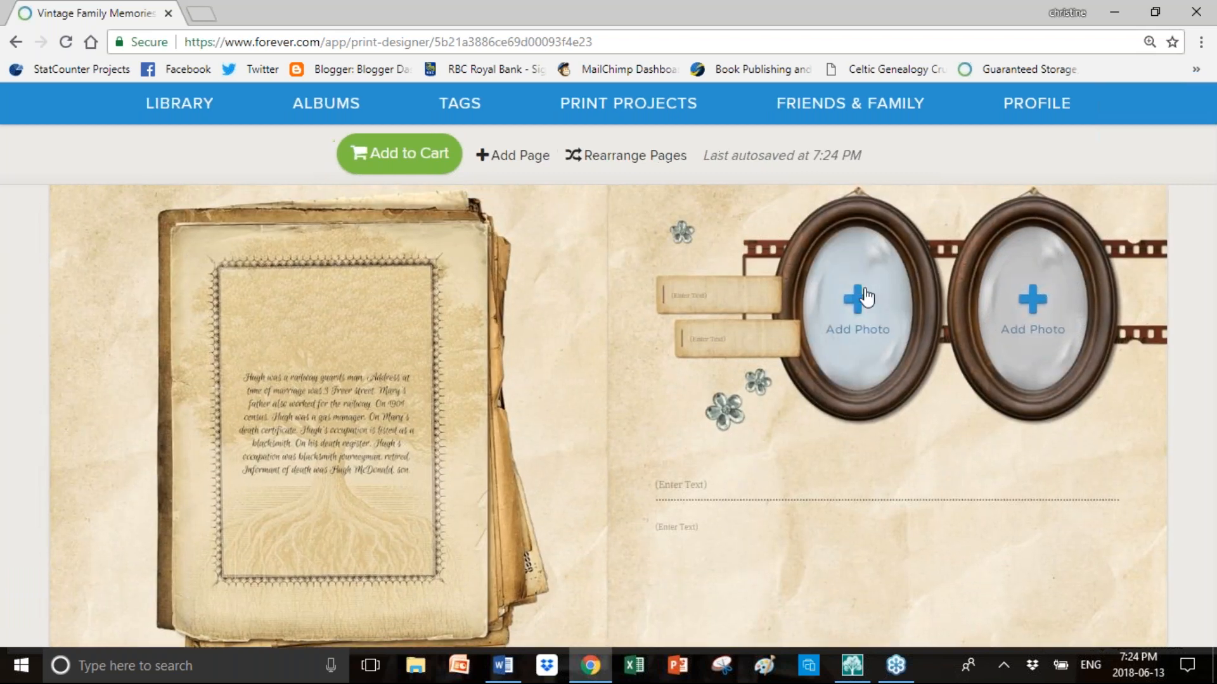
pyautogui.click(867, 296)
pyautogui.click(924, 531)
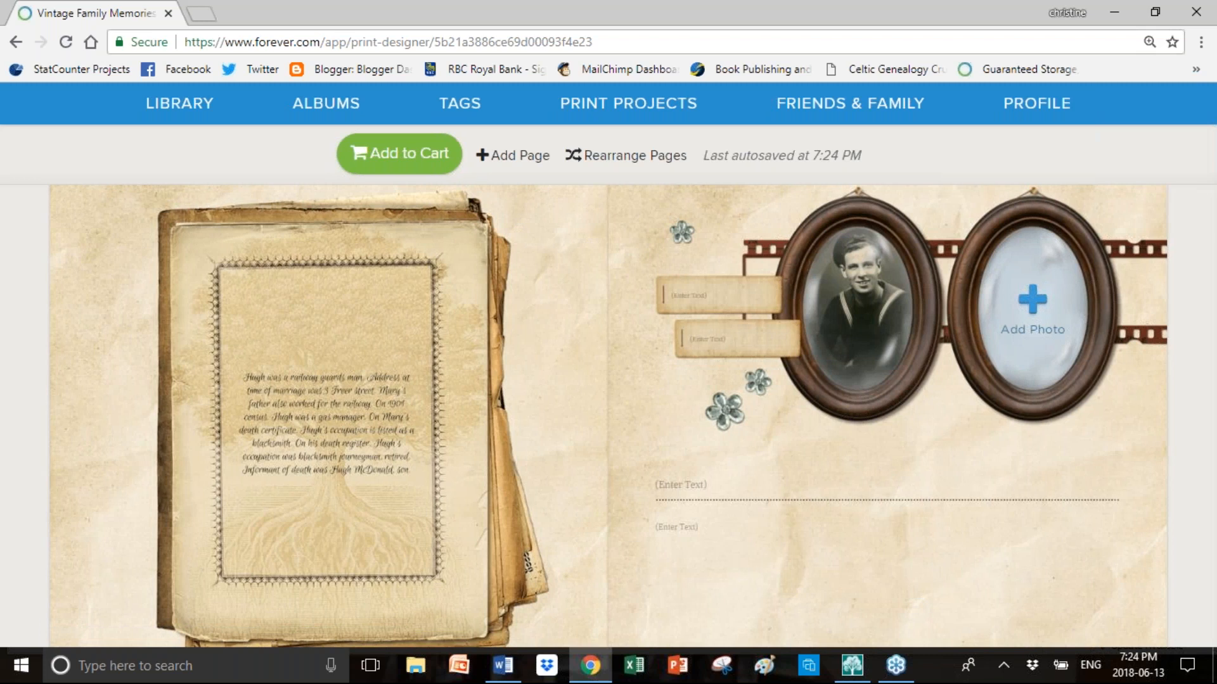
pyautogui.click(1032, 312)
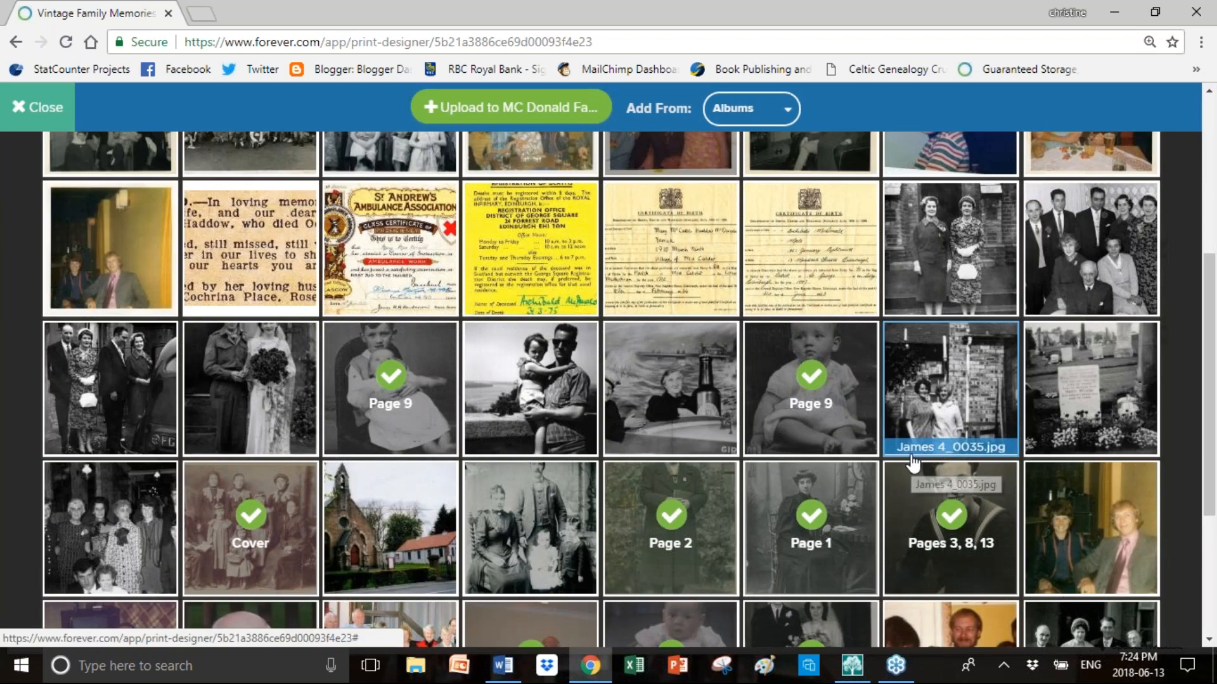
pyautogui.click(913, 460)
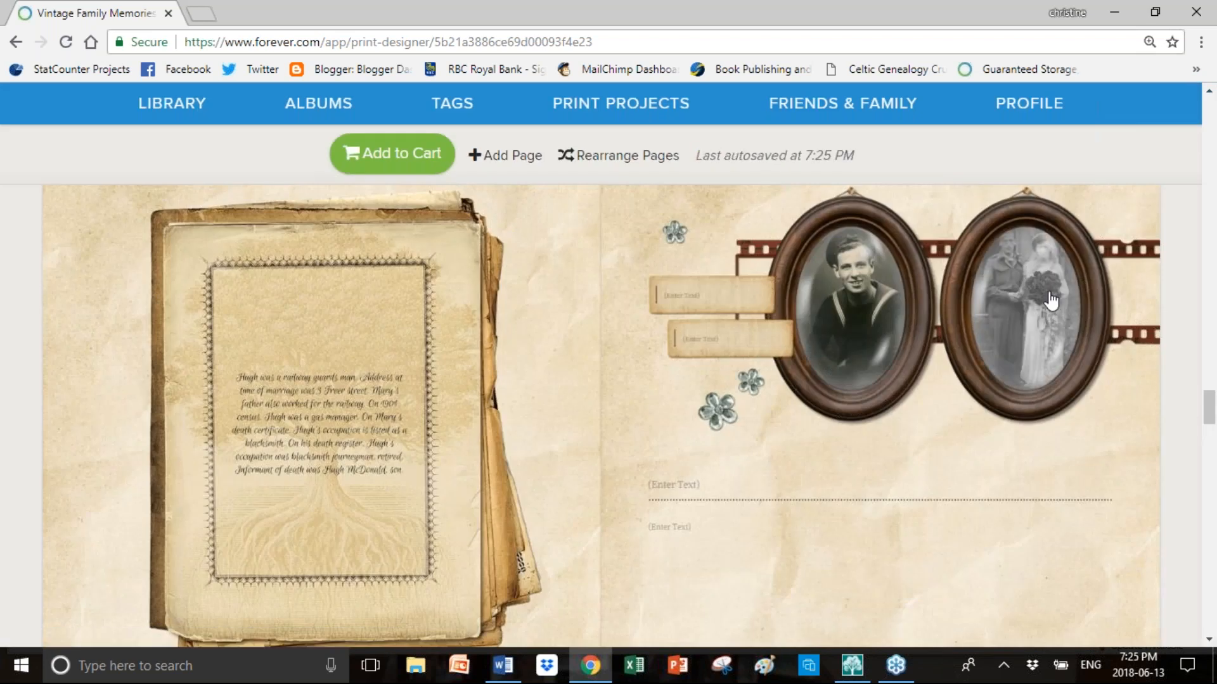
pyautogui.click(797, 491)
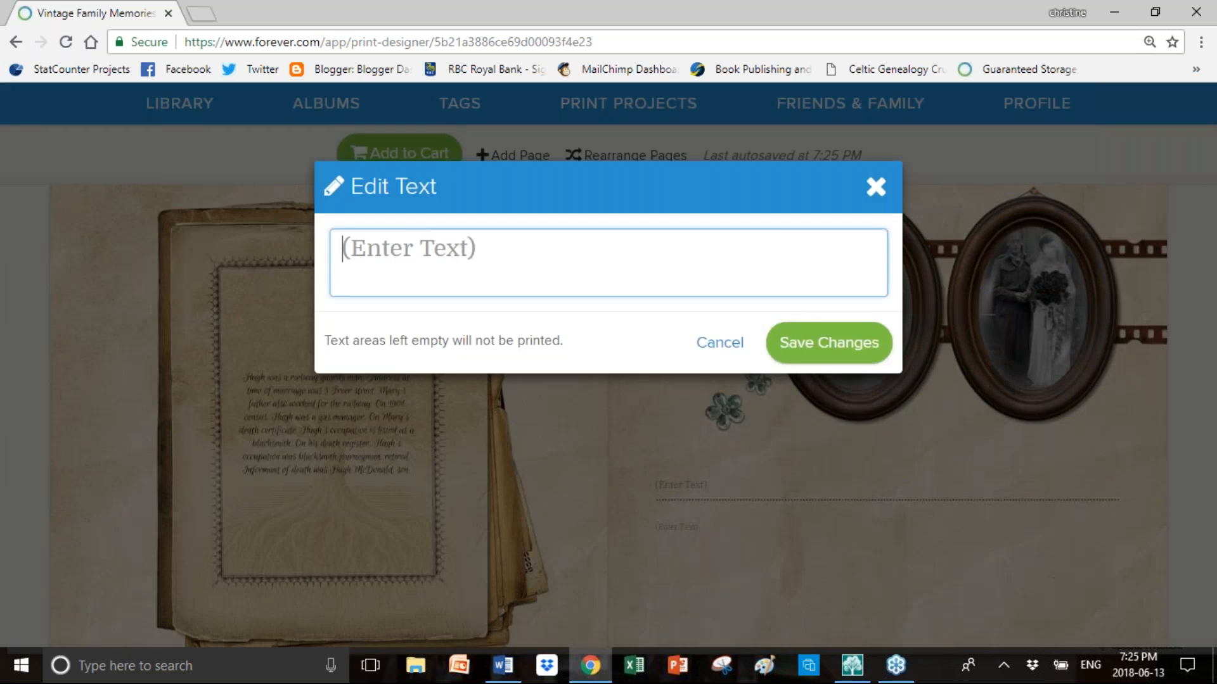
pyautogui.write('Archi')
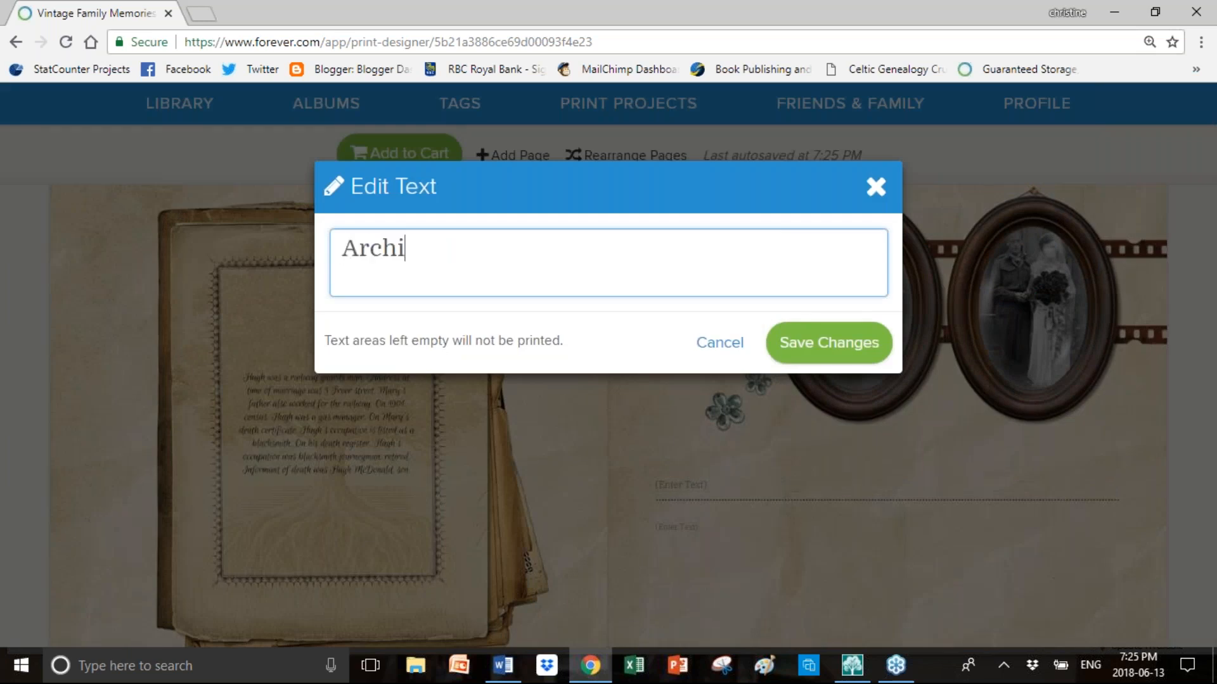
pyautogui.write('e McDonald ')
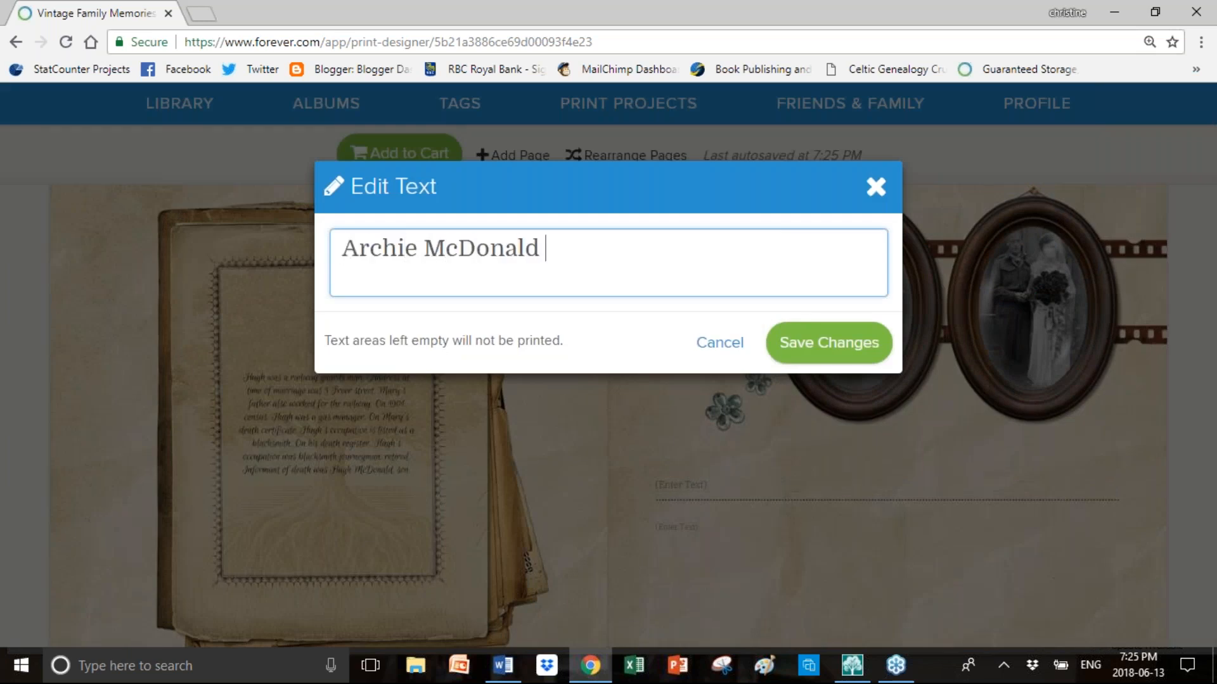
pyautogui.write('married Ell')
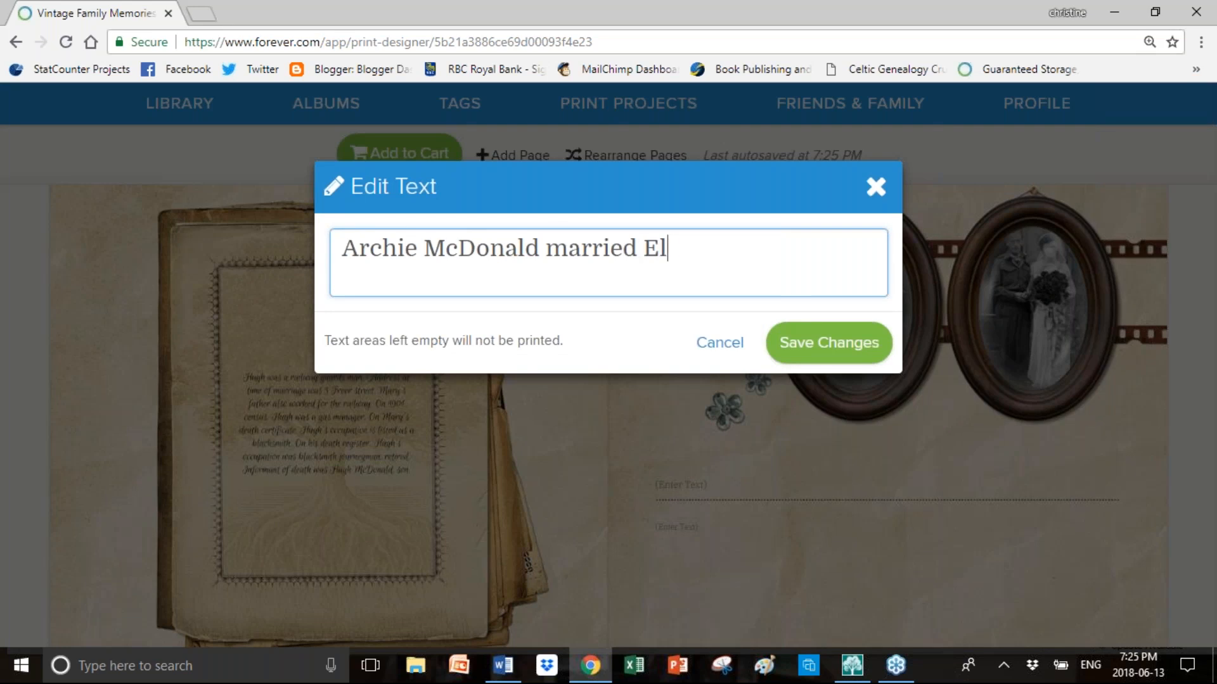
# Finish the marriage sentence with the wife's name and Rosewell, then add the two-children sentence
pyautogui.press('BackSpace')
pyautogui.press('BackSpace')
pyautogui.press('BackSpace')
pyautogui.write('Helen')
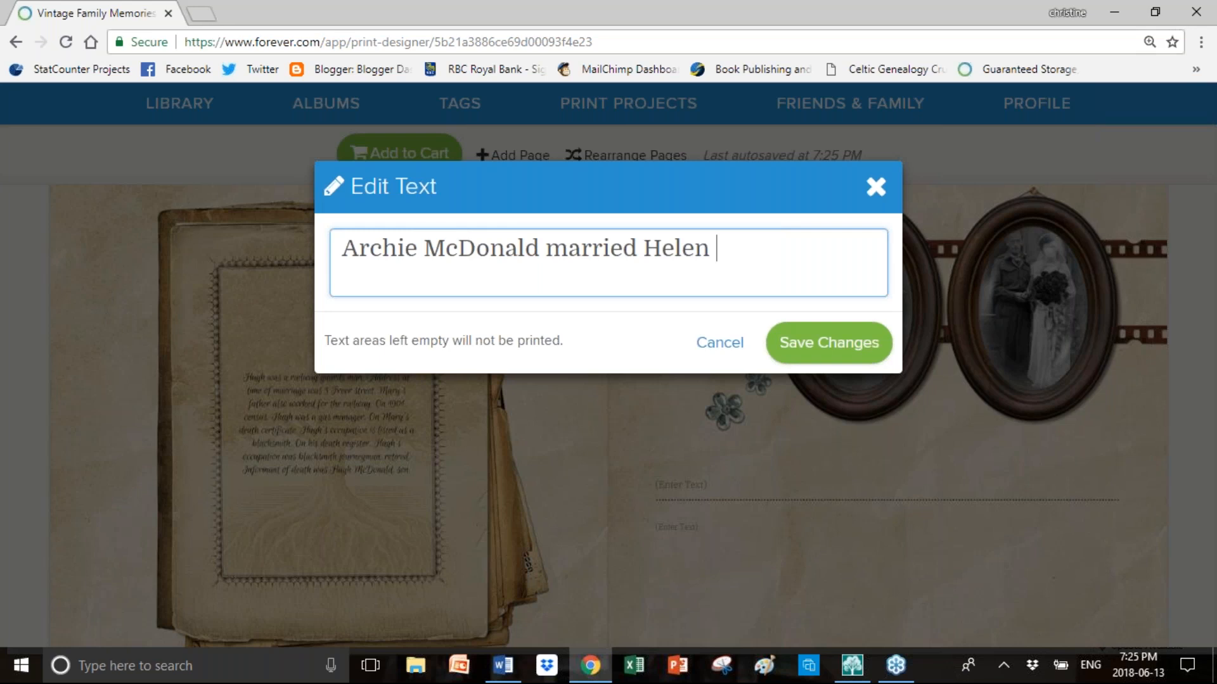
pyautogui.write('Mann on  in Ro')
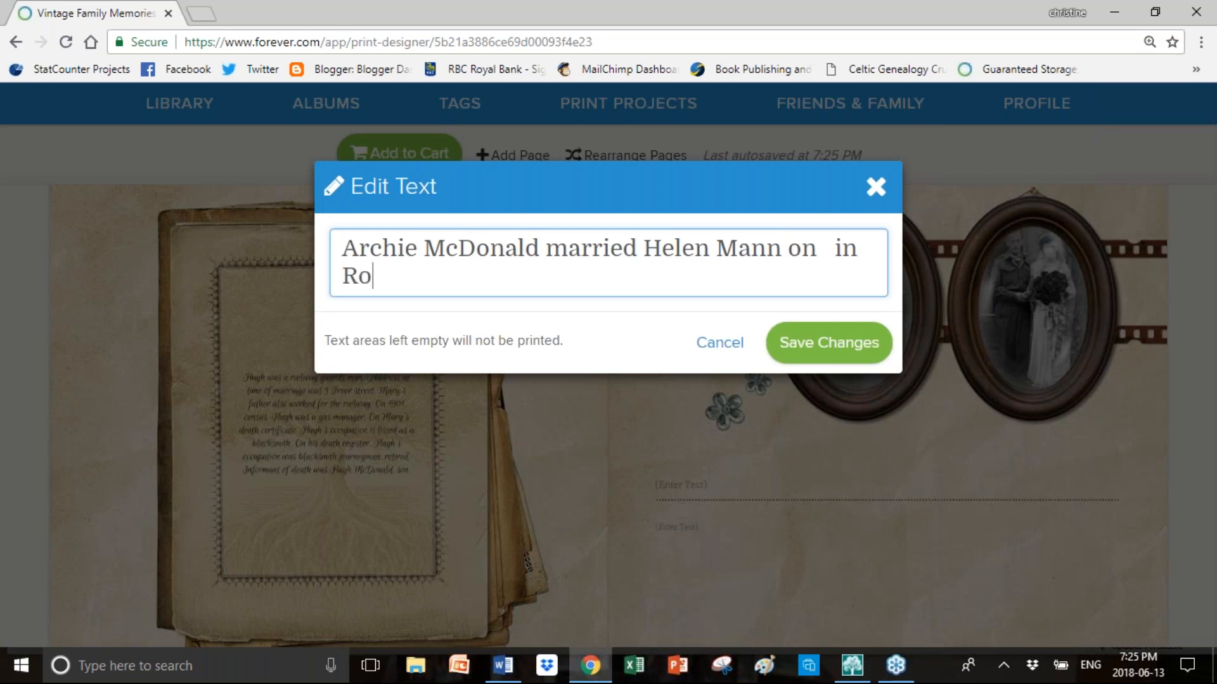
pyautogui.write('sewell')
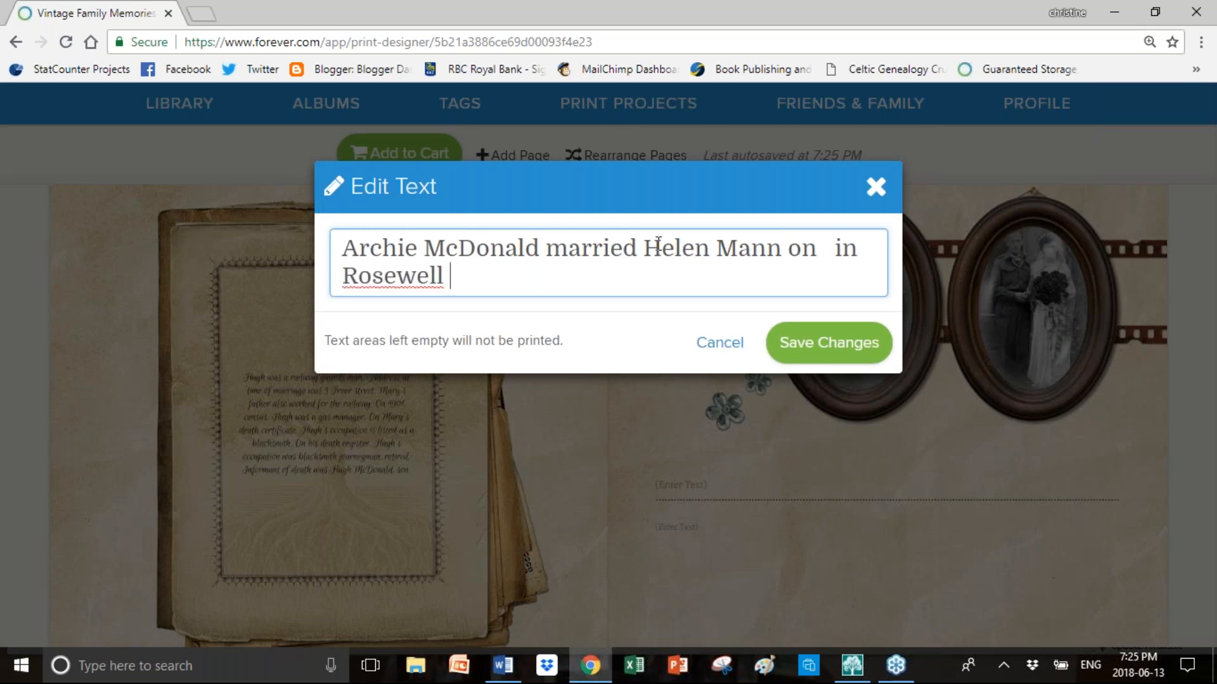
pyautogui.press('BackSpace')
pyautogui.write('. Archie and ')
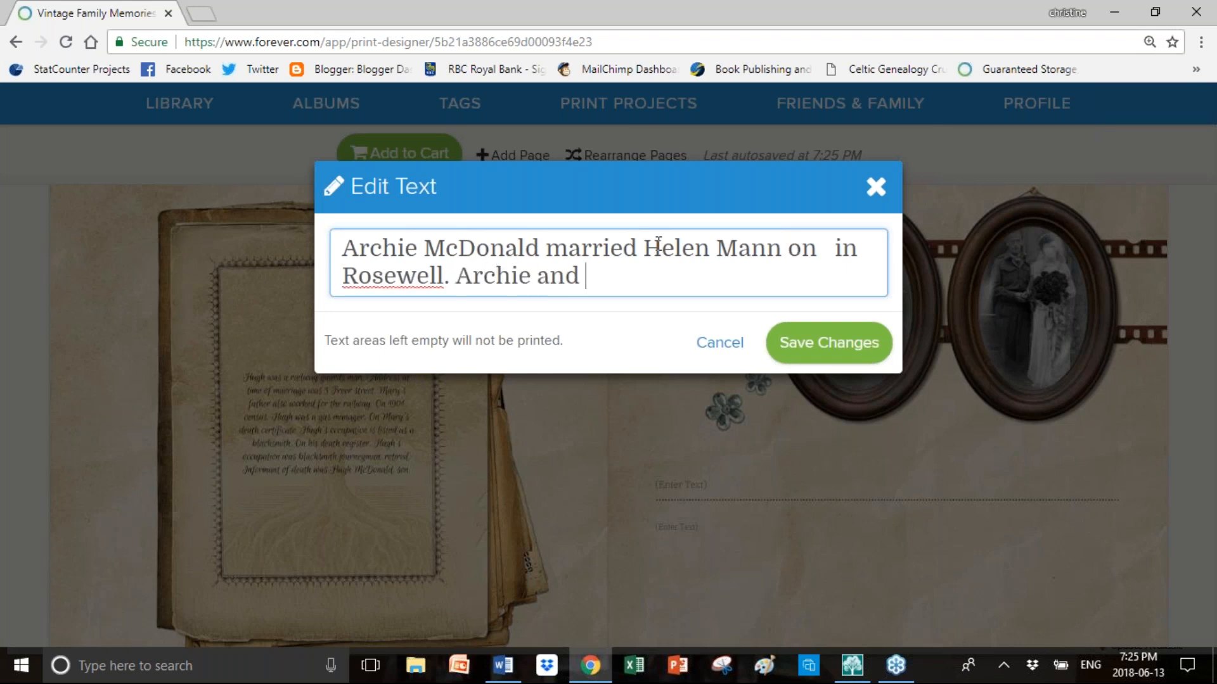
pyautogui.write('Ellen had t')
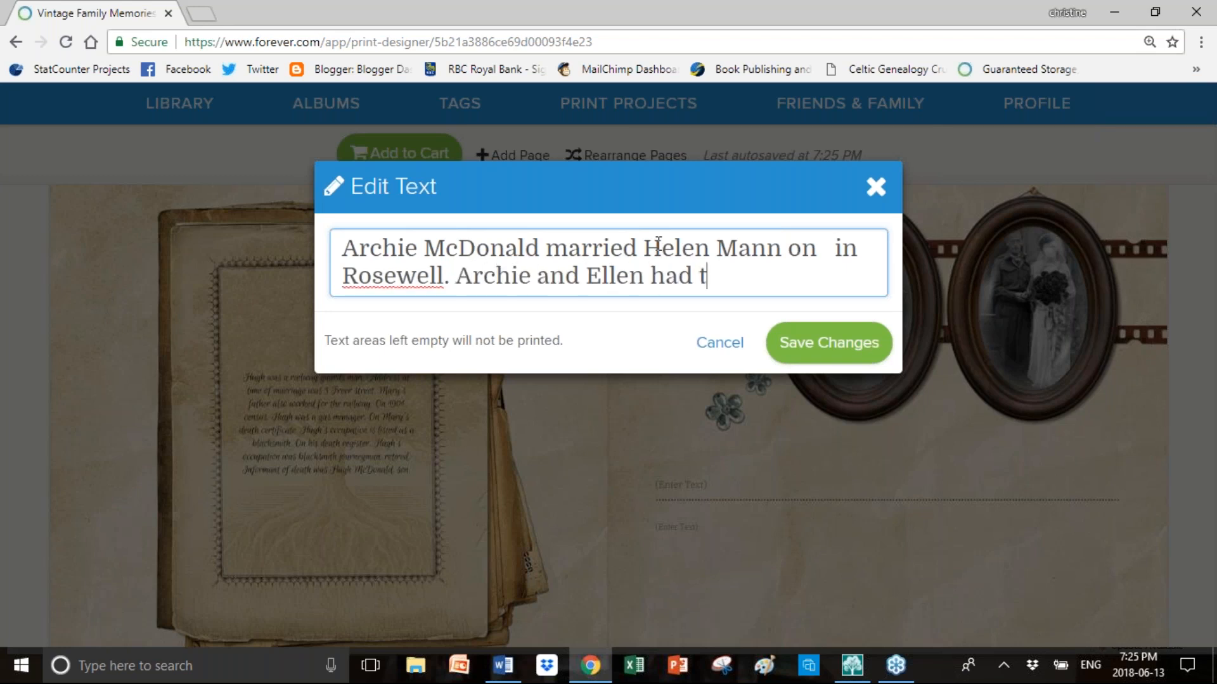
pyautogui.write('wo children.')
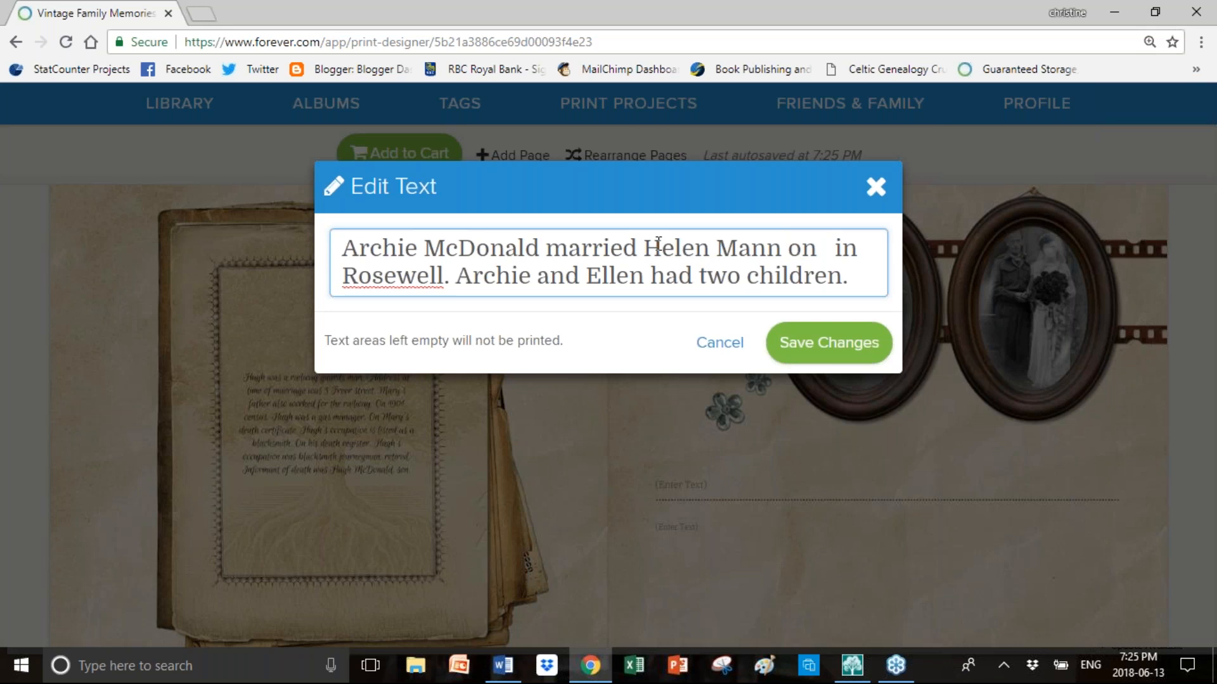
pyautogui.press('BackSpace')
pyautogui.write(', David ')
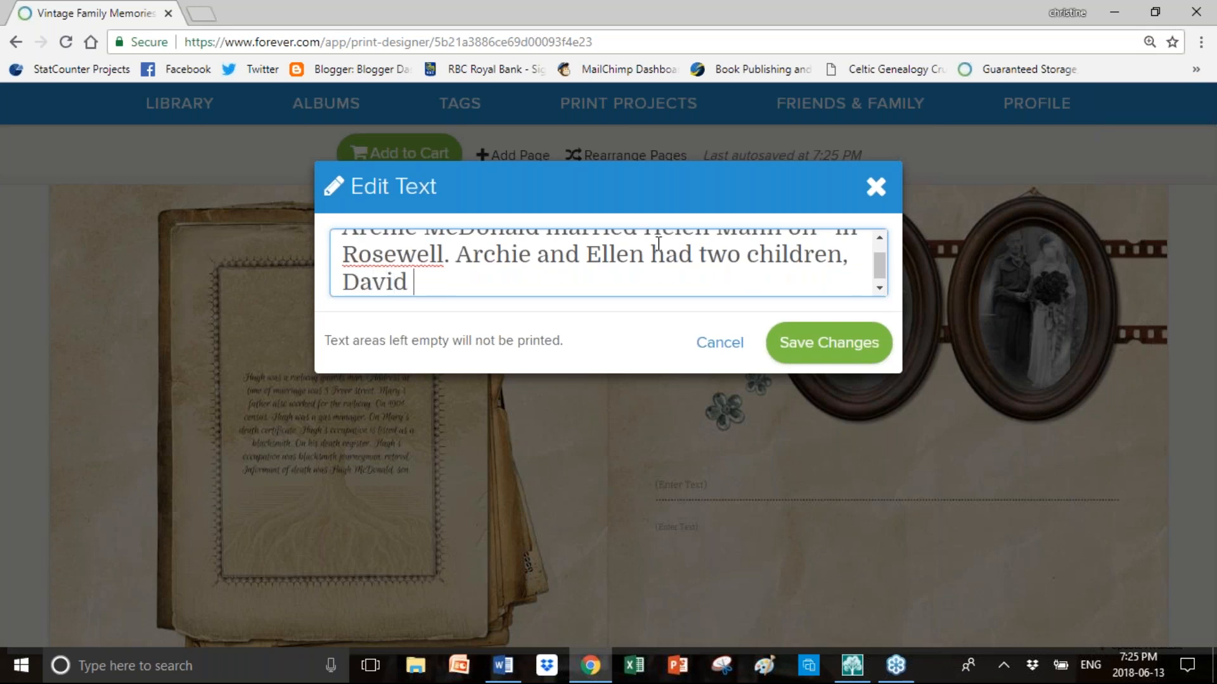
pyautogui.write('and Marga')
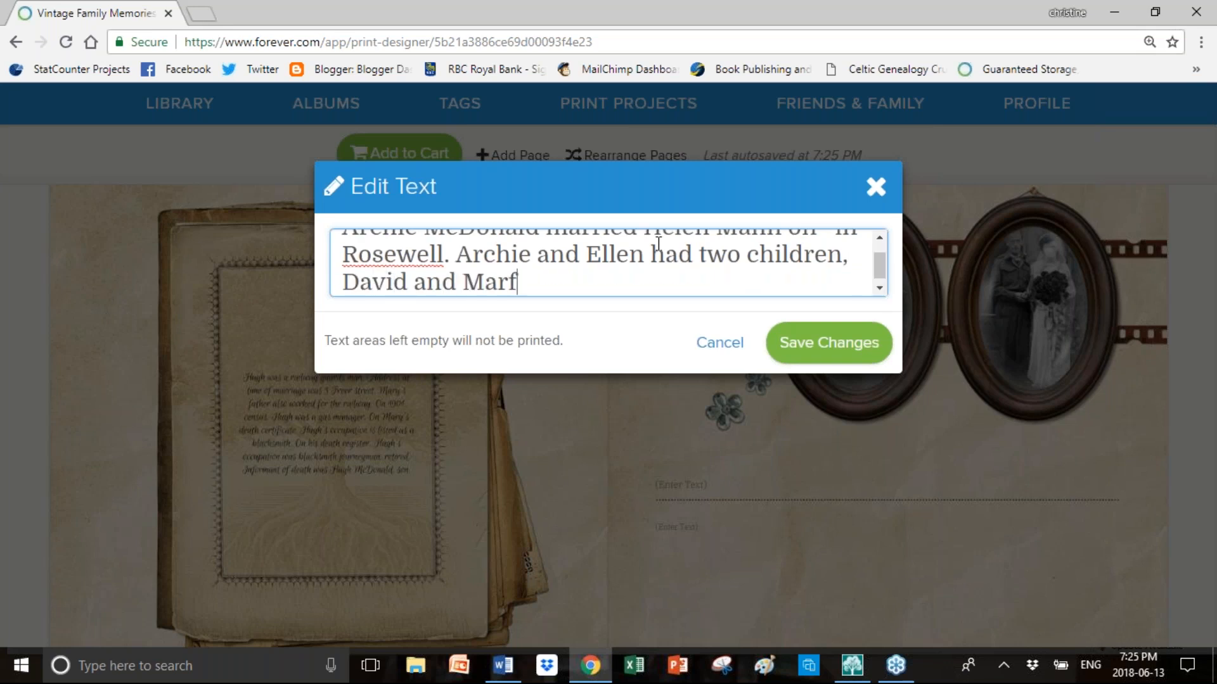
pyautogui.write('ret.')
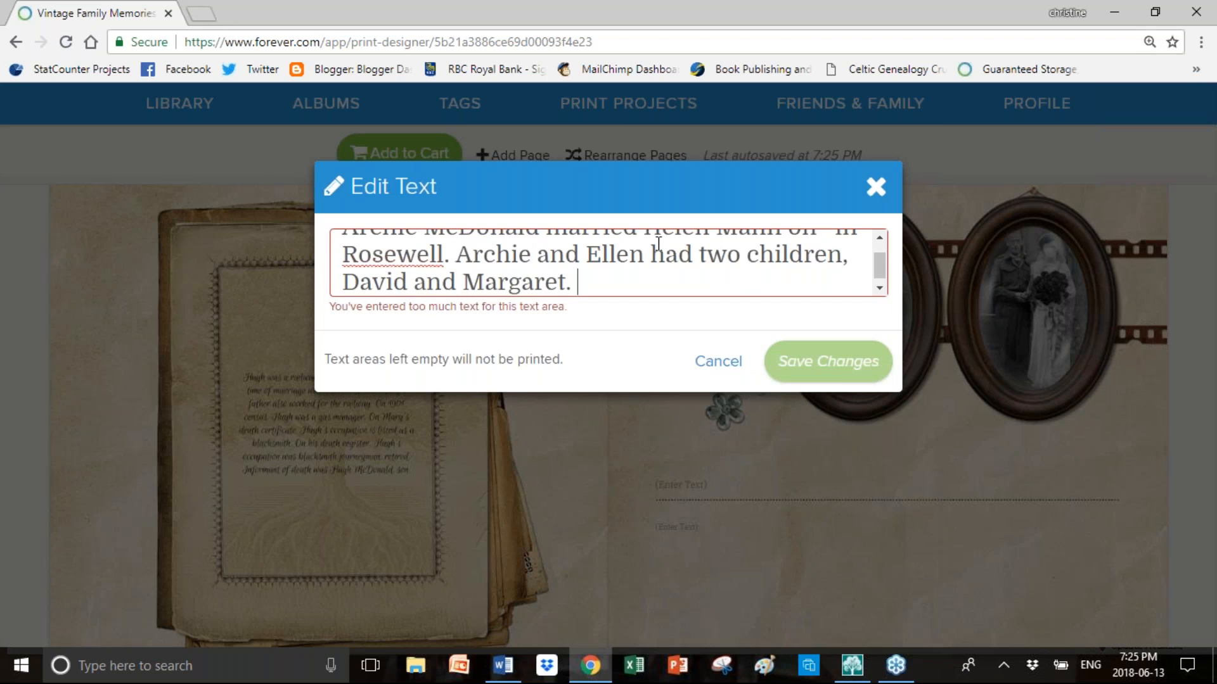
# Shorten the caption by replacing 'and' with '&' and removing the children's names, then save
pyautogui.scroll(1, 658, 242)
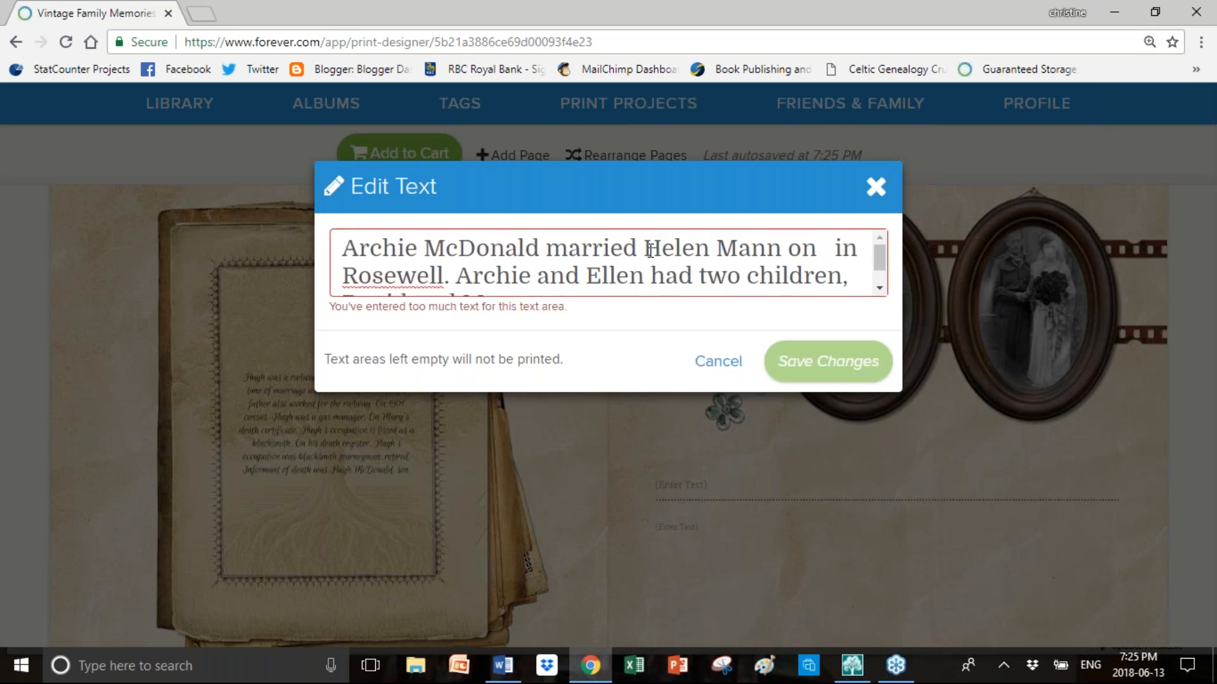
pyautogui.scroll(-1, 651, 251)
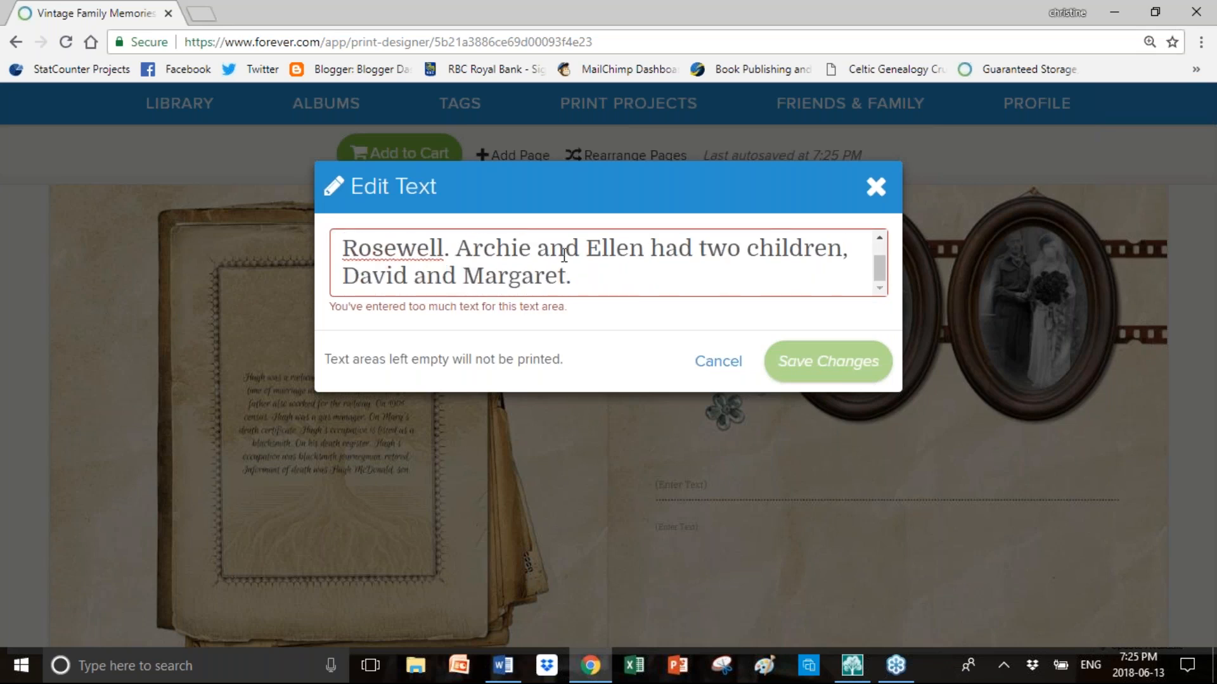
pyautogui.moveTo(540, 251); pyautogui.dragTo(587, 248)
pyautogui.write('&')
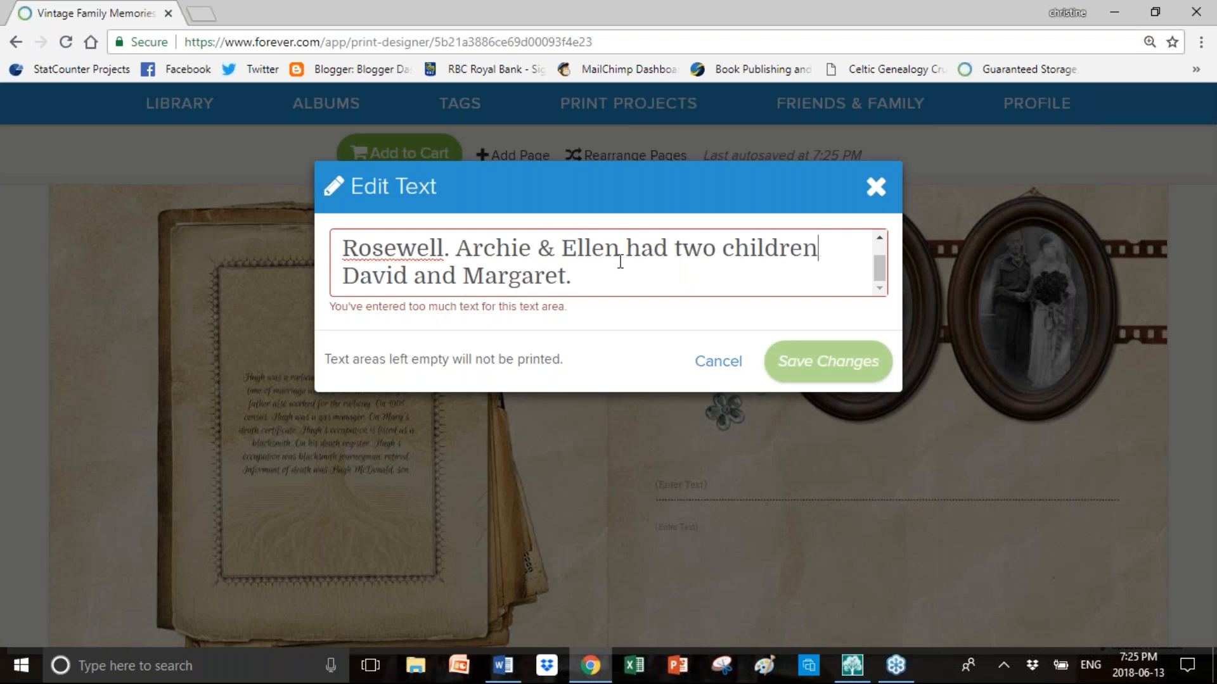
pyautogui.moveTo(579, 276); pyautogui.dragTo(342, 277)
pyautogui.press('BackSpace')
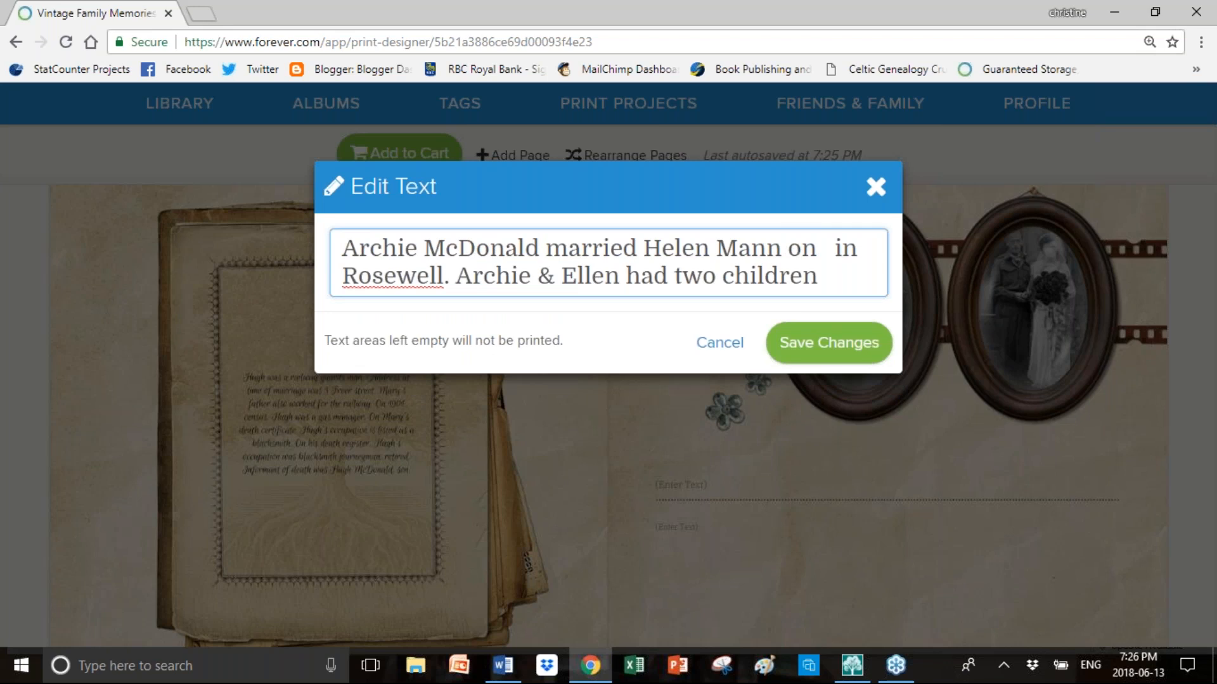
pyautogui.click(858, 346)
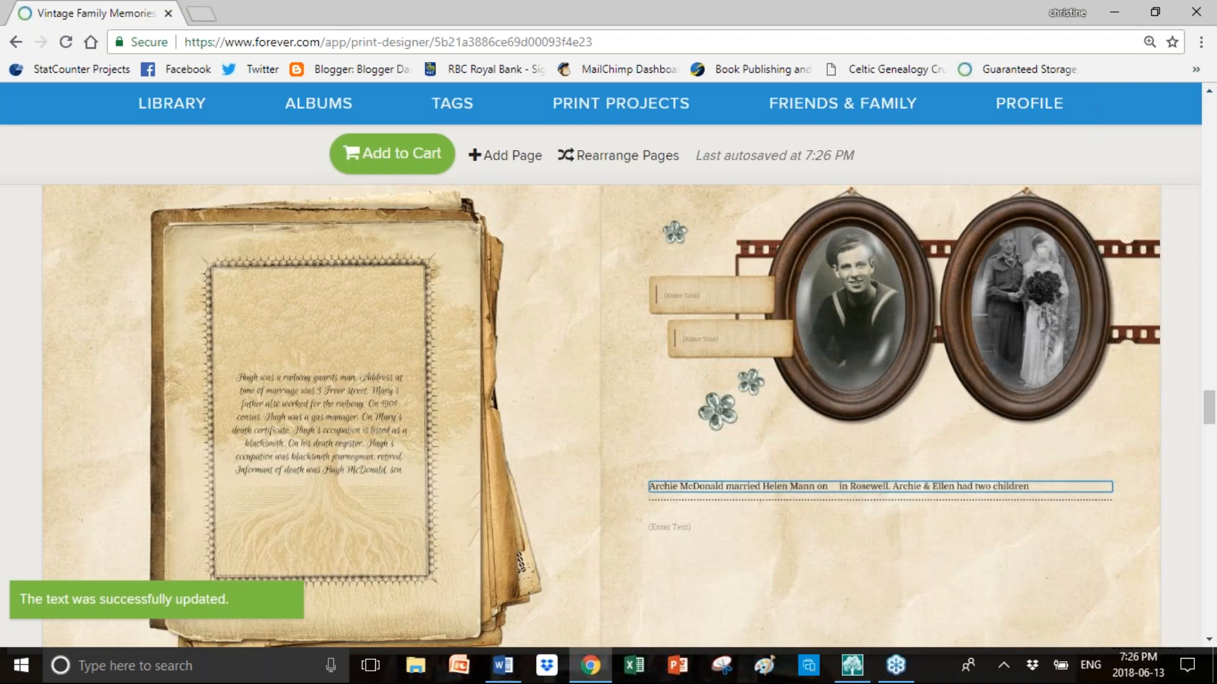
# Delete the children sentence, leaving only the Rosewell marriage line, and save the caption
pyautogui.click(749, 487)
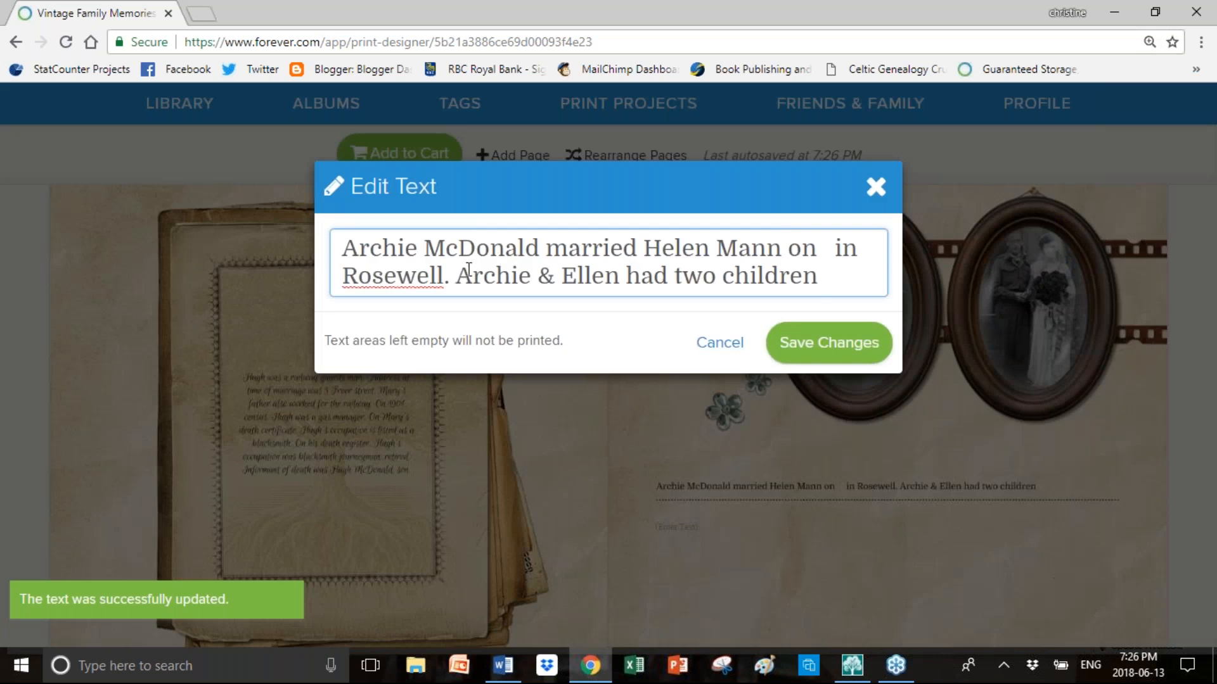
pyautogui.moveTo(457, 275); pyautogui.dragTo(875, 307)
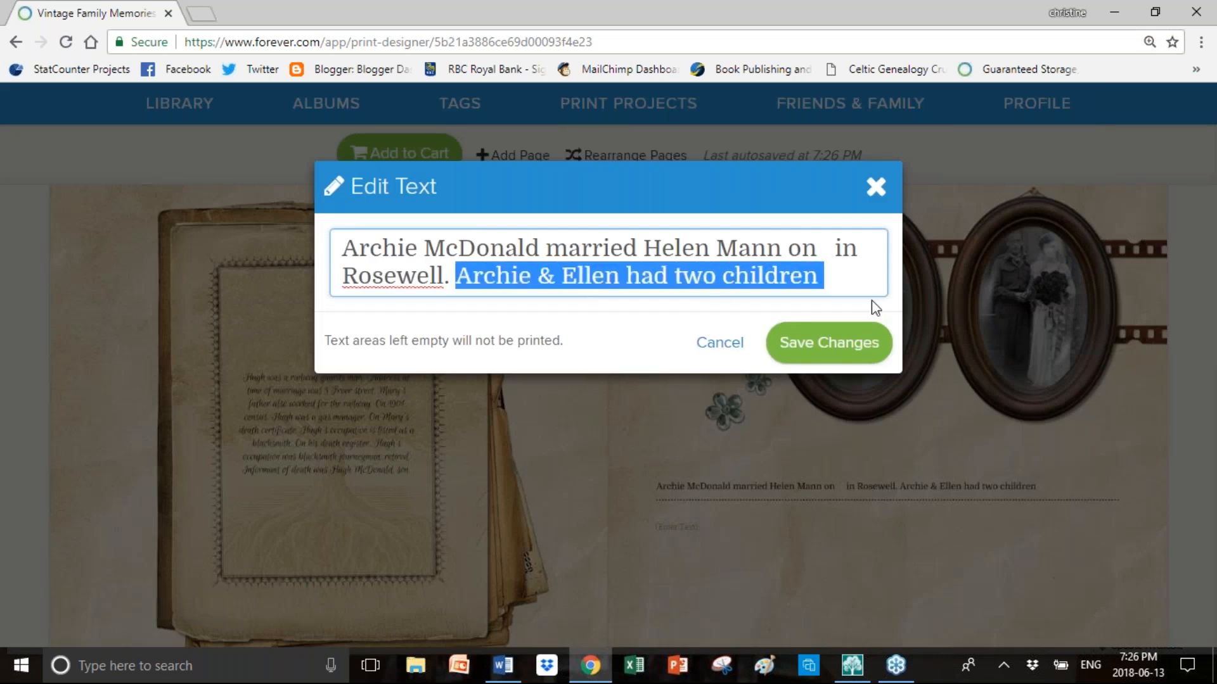
pyautogui.press('BackSpace')
pyautogui.click(843, 338)
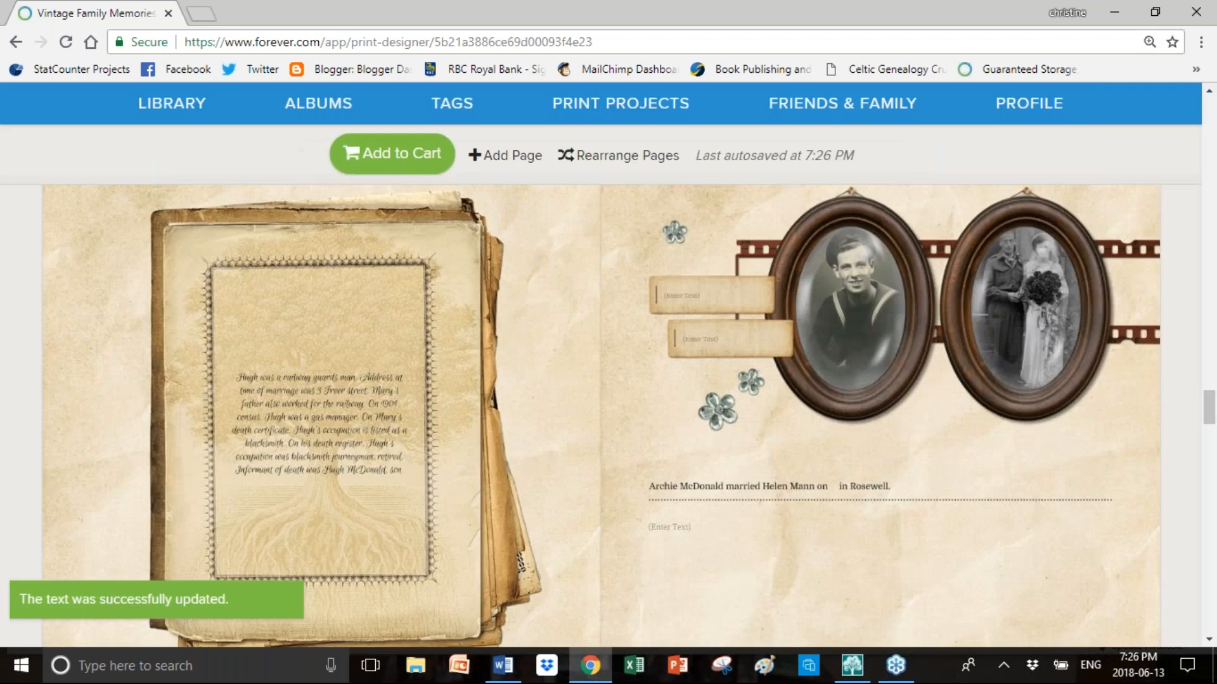
# Begin the paragraph below the caption with the sentence about the couple's two children
pyautogui.click(684, 531)
pyautogui.write('Ar')
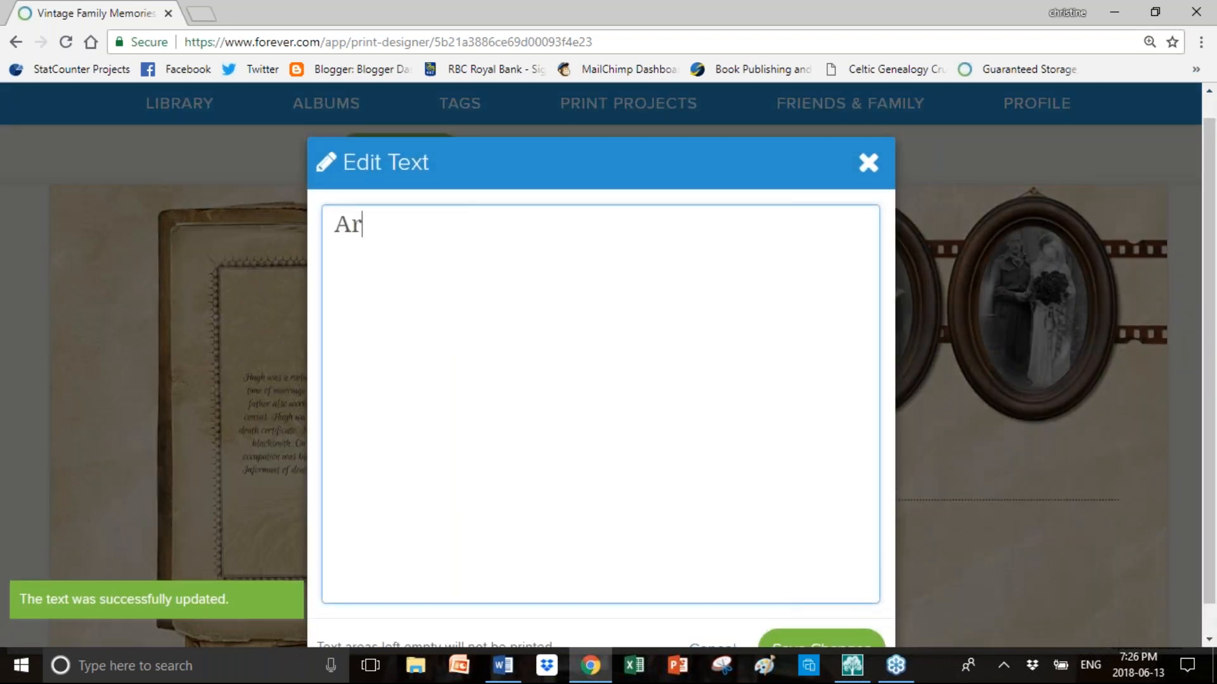
pyautogui.write('chie and Hel')
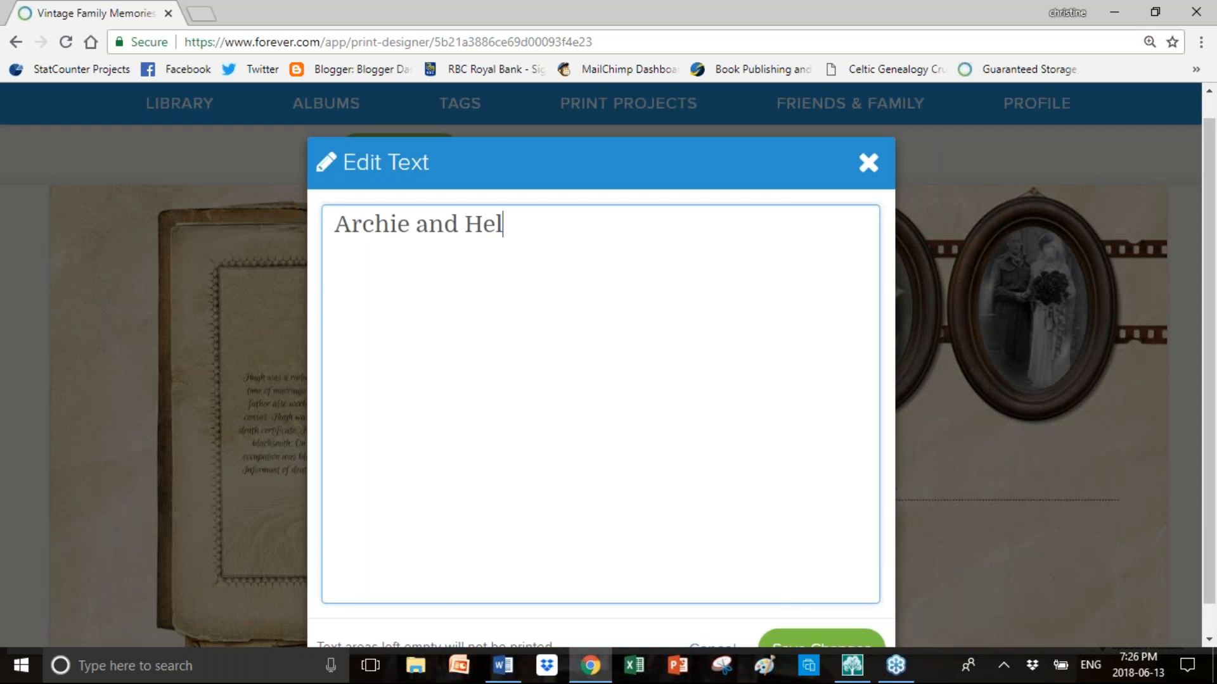
pyautogui.write('en had two child')
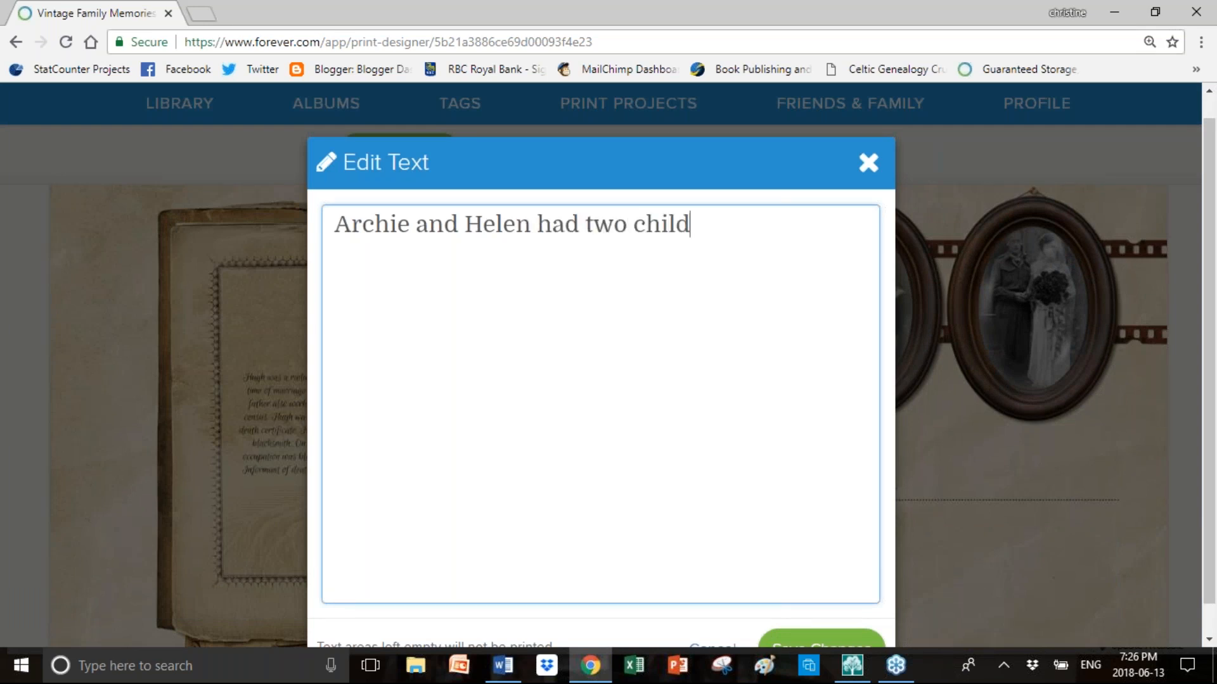
pyautogui.write('ren, David and Mr')
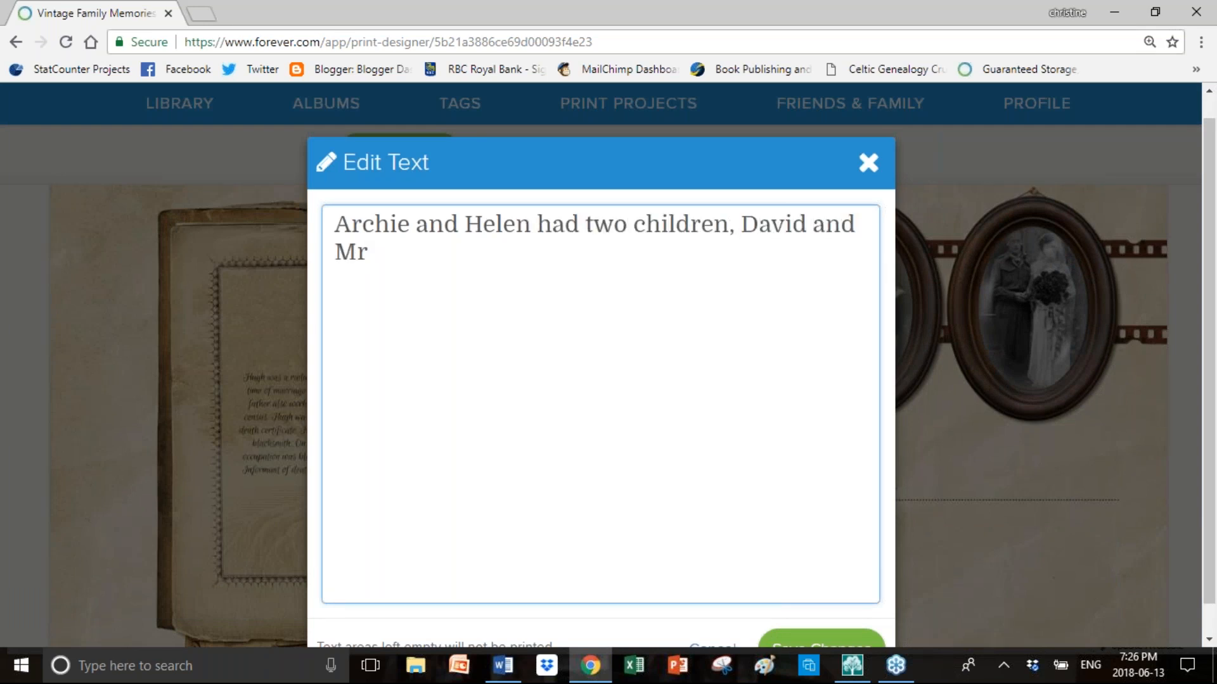
pyautogui.press('BackSpace')
pyautogui.write('argaret. Archie worked a')
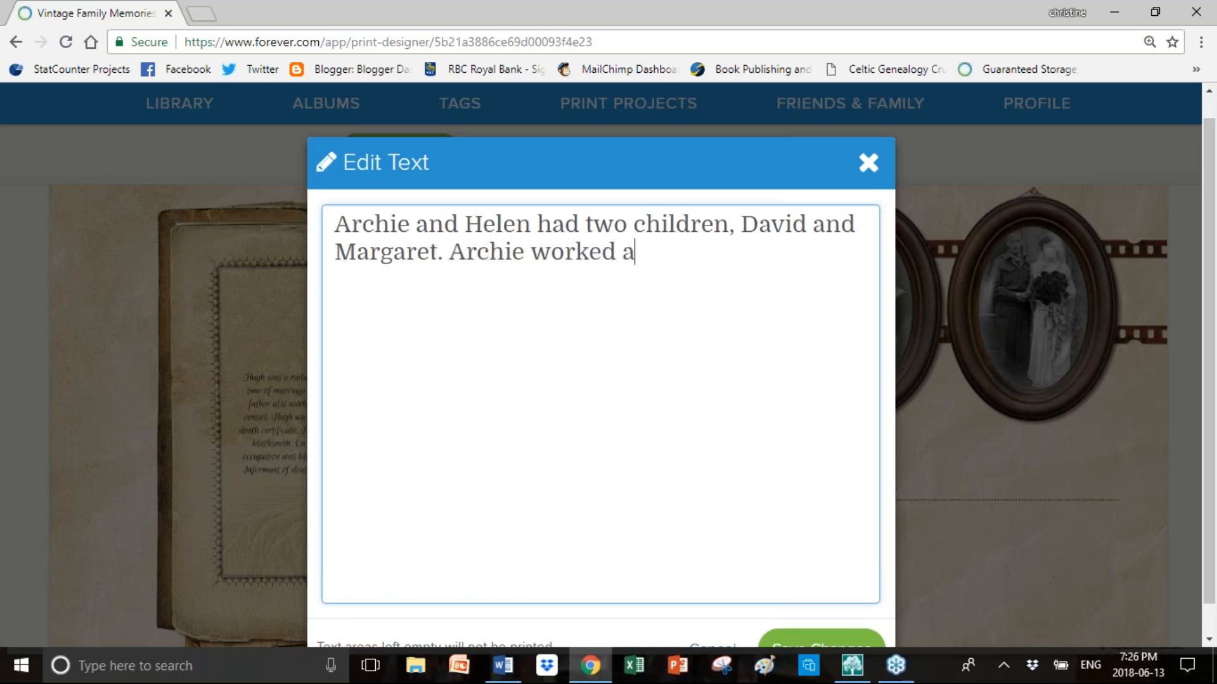
pyautogui.write('s a miner in')
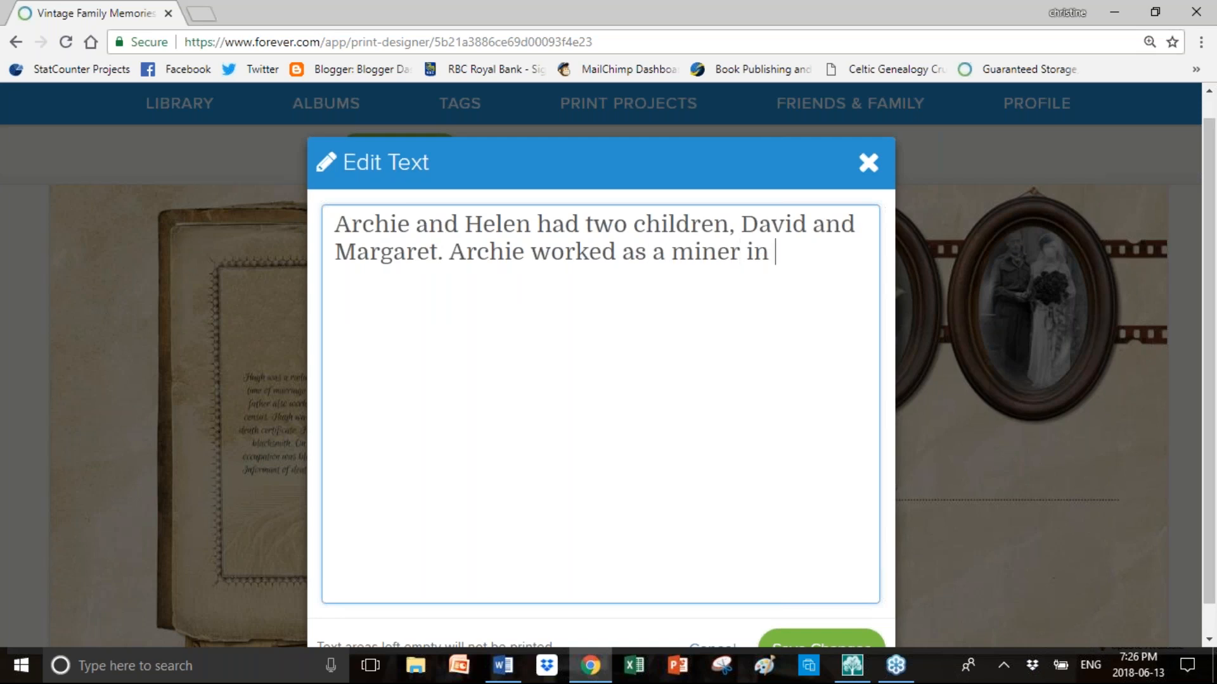
# Add that he worked as a miner at Whitehill Colliery alongside his father, and save
pyautogui.press('BackSpace')
pyautogui.press('BackSpace')
pyautogui.press('BackSpace')
pyautogui.write('at Whiteh')
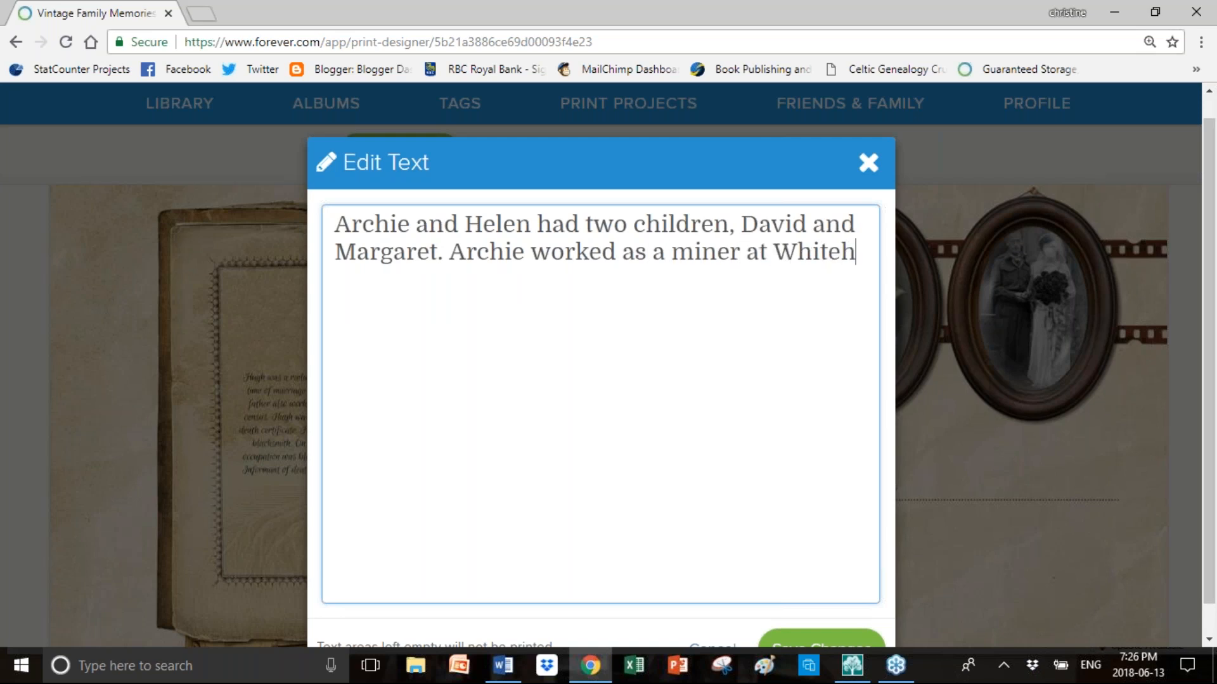
pyautogui.write('ill Co')
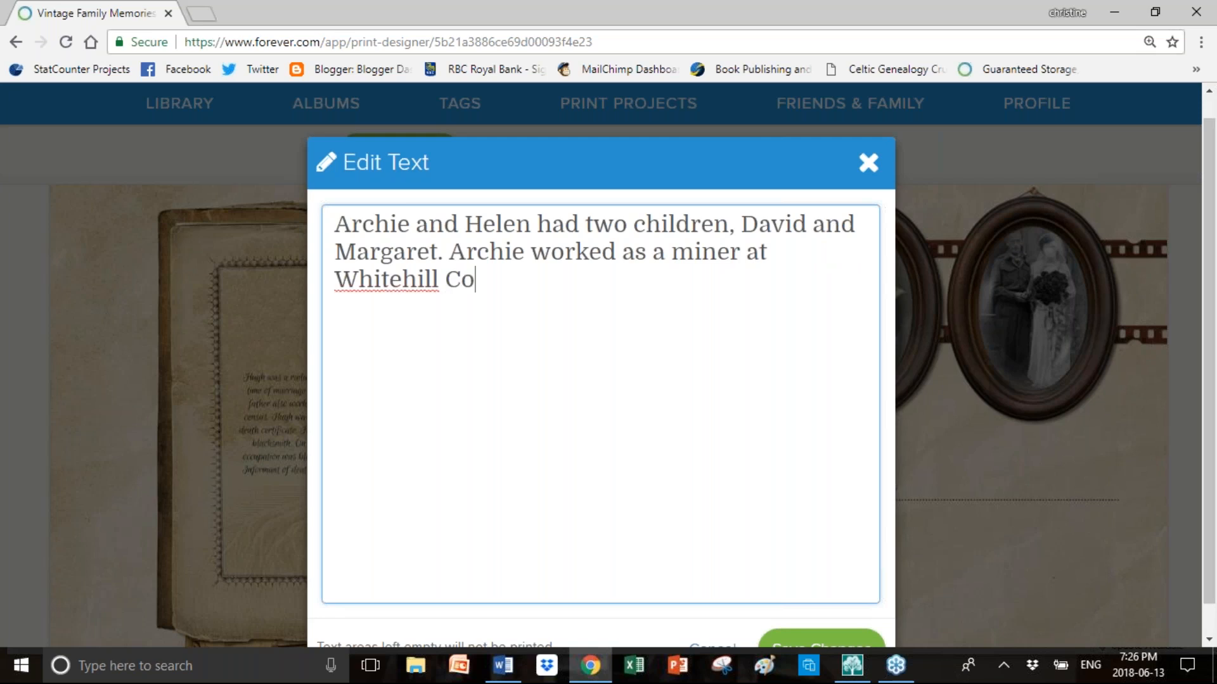
pyautogui.write('lloer')
pyautogui.press('BackSpace')
pyautogui.press('BackSpace')
pyautogui.press('BackSpace')
pyautogui.write('iery ')
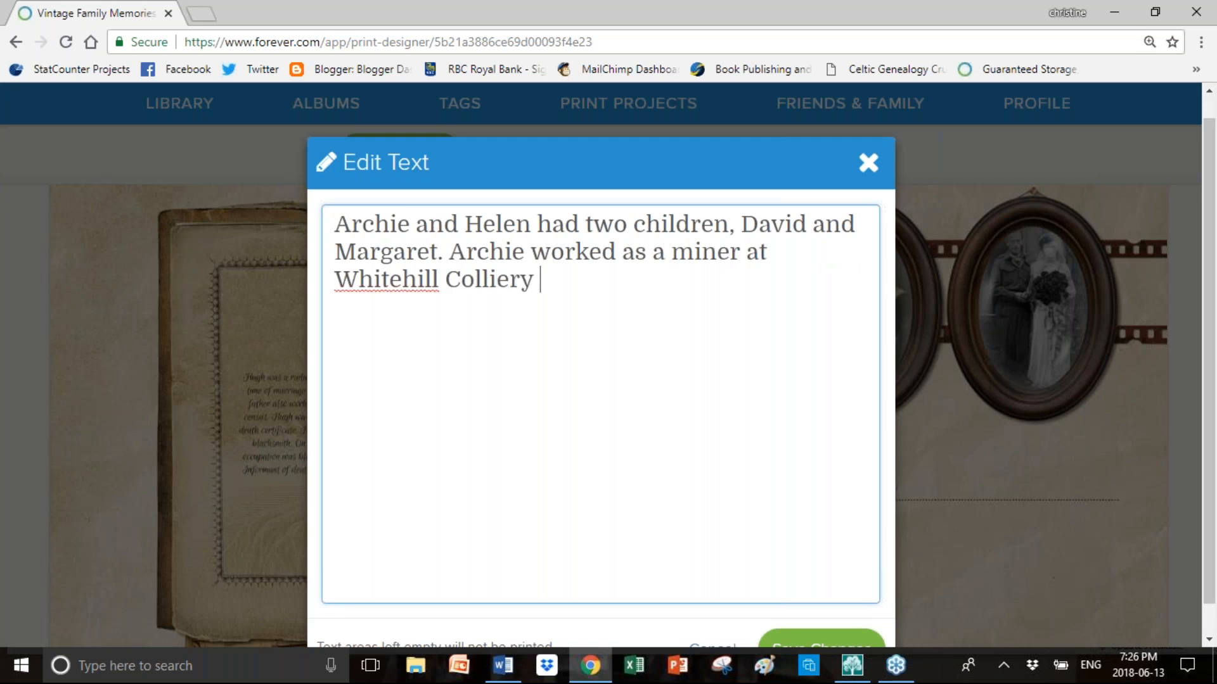
pyautogui.write('aliin')
pyautogui.press('BackSpace')
pyautogui.press('BackSpace')
pyautogui.press('BackSpace')
pyautogui.write('ong')
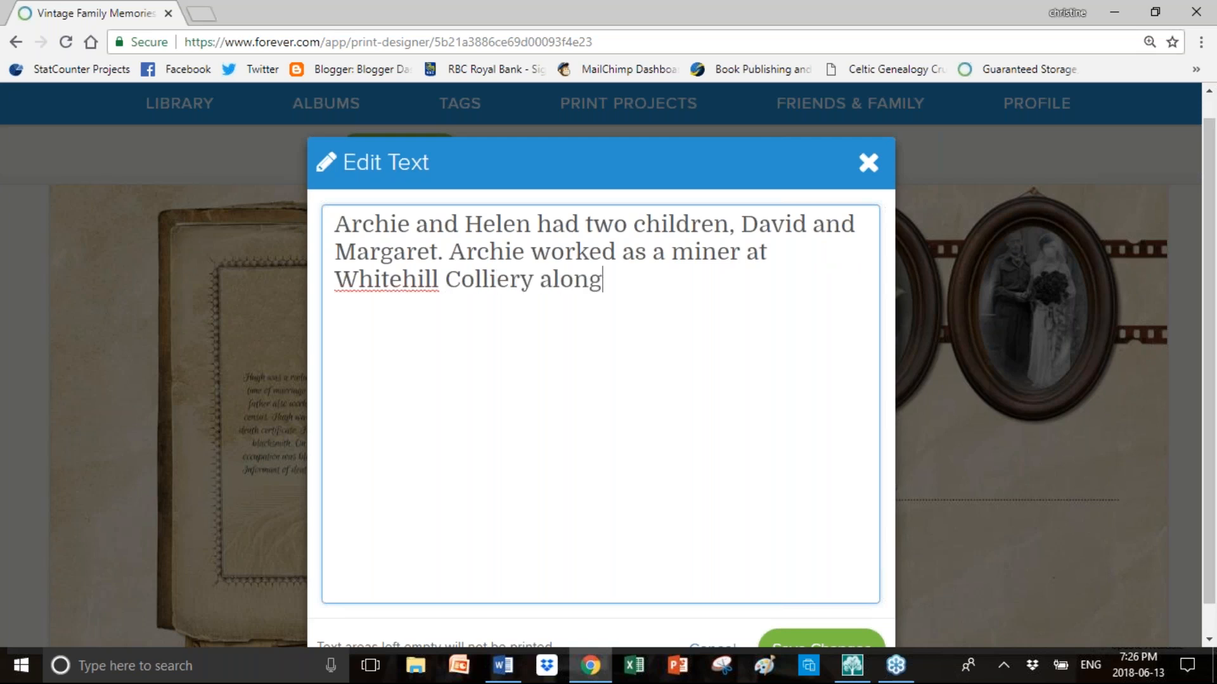
pyautogui.write('side hi')
pyautogui.press('BackSpace')
pyautogui.write('his f')
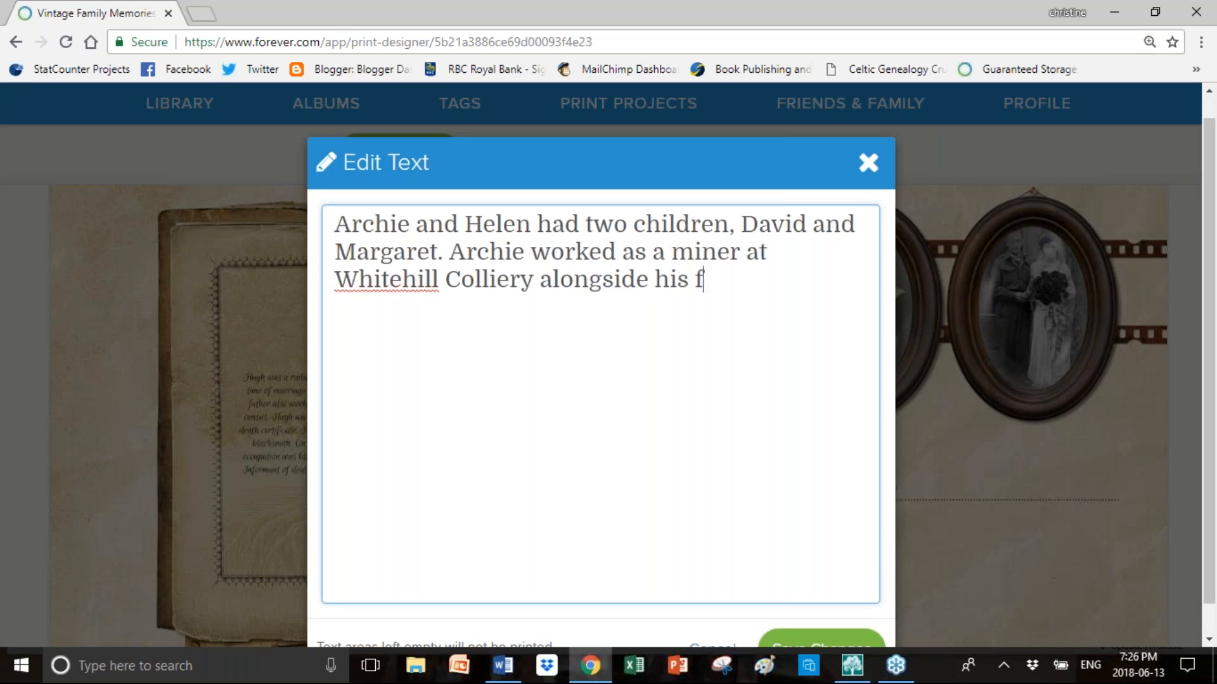
pyautogui.write('ather Archie.')
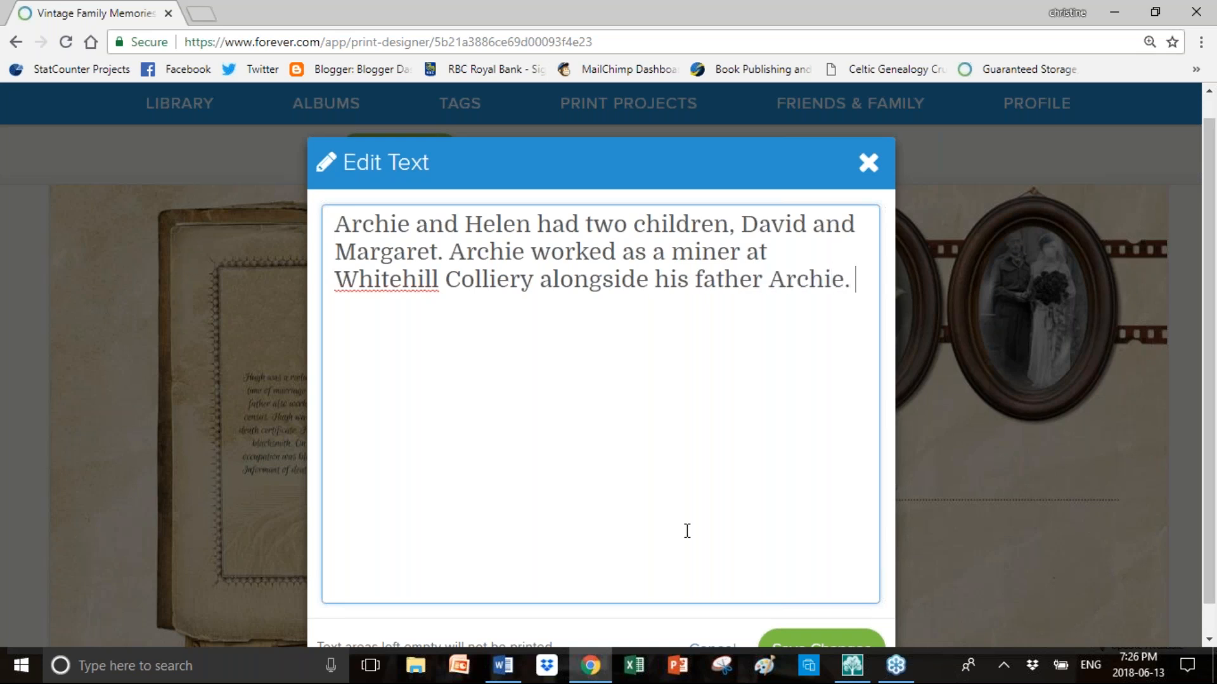
pyautogui.click(822, 633)
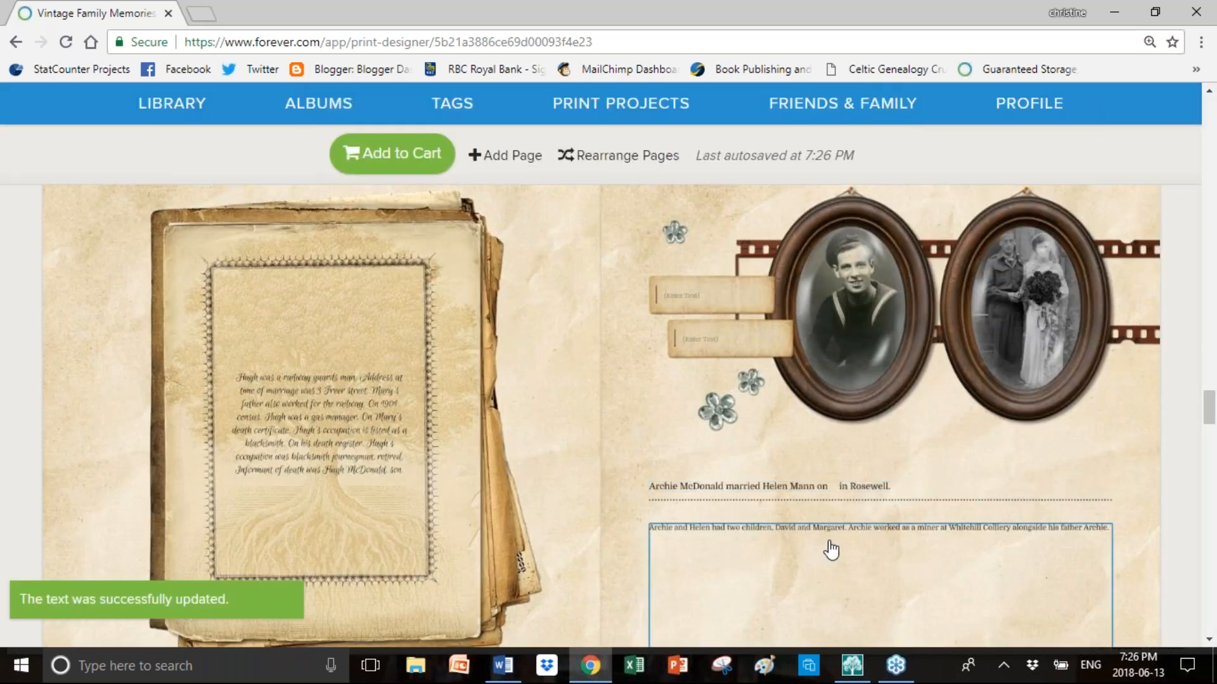
pyautogui.scroll(-2, 831, 550)
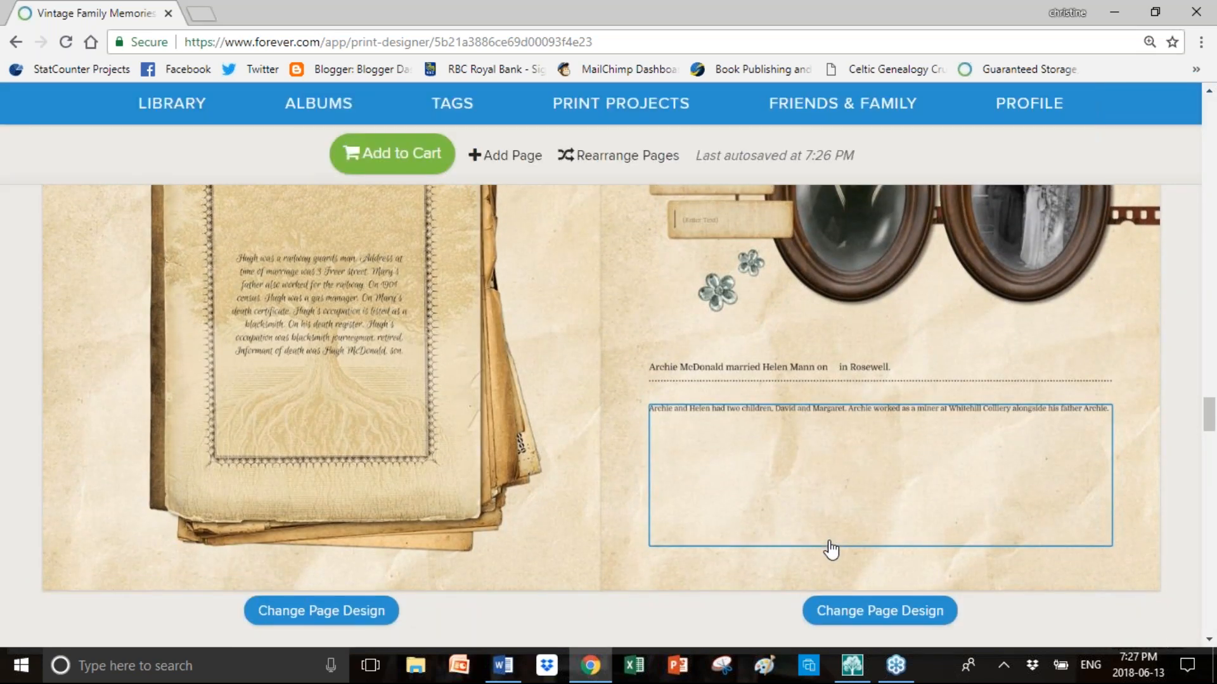
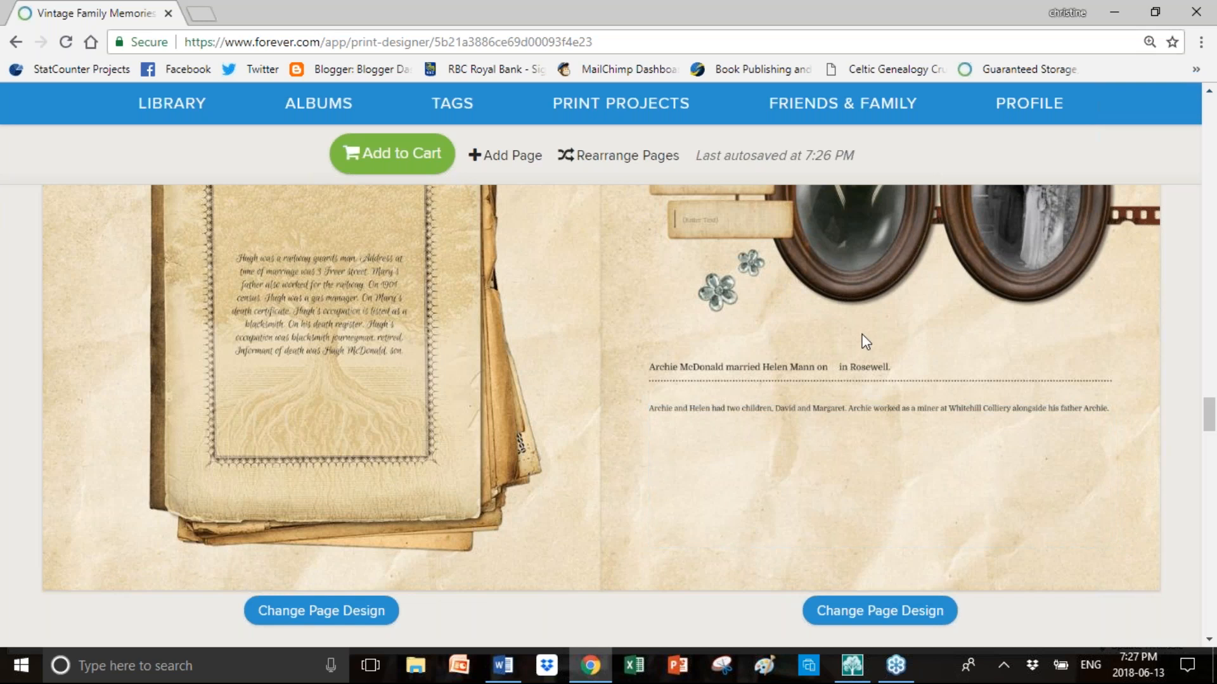
# Type the groom's name and the bride's name into the two labels beside the oval photos
pyautogui.scroll(2, 864, 342)
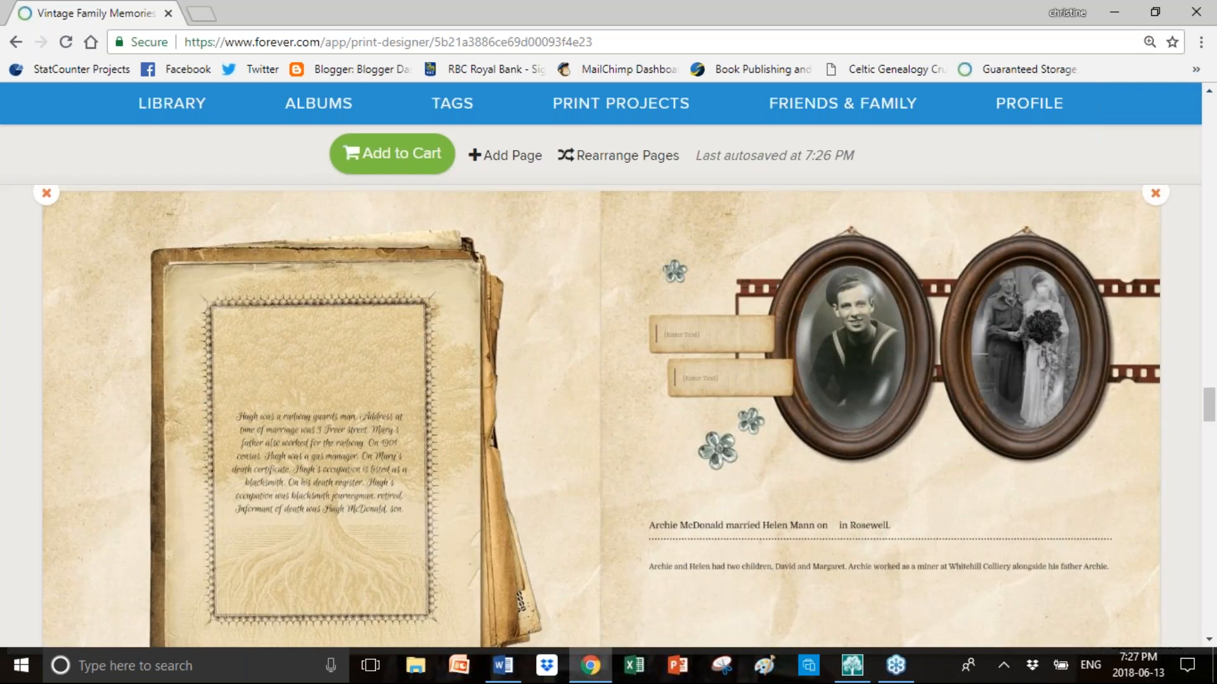
pyautogui.click(703, 336)
pyautogui.write('Arc')
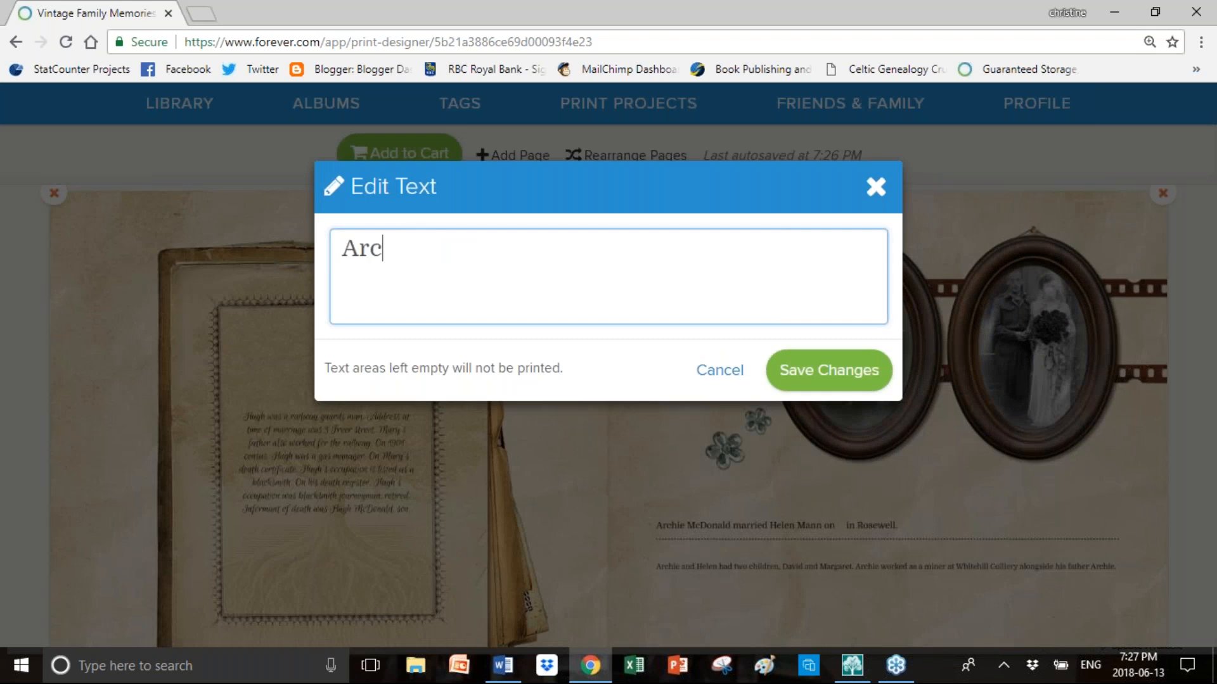
pyautogui.write('hie McDonald')
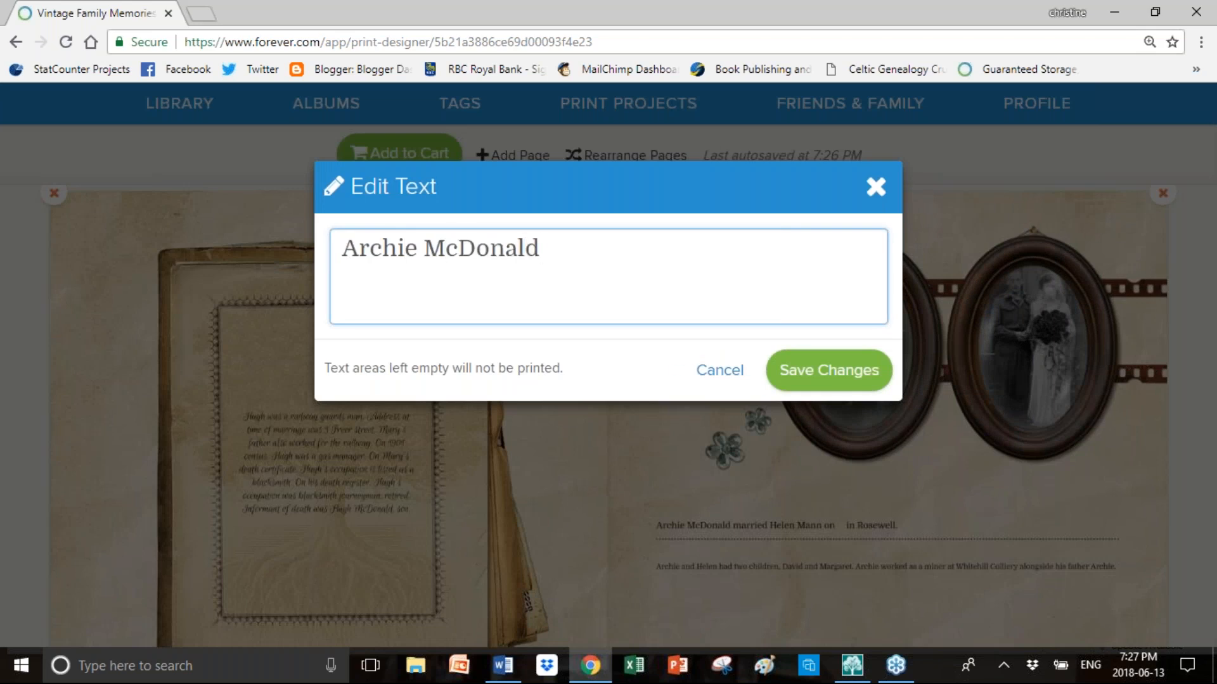
pyautogui.press('Return')
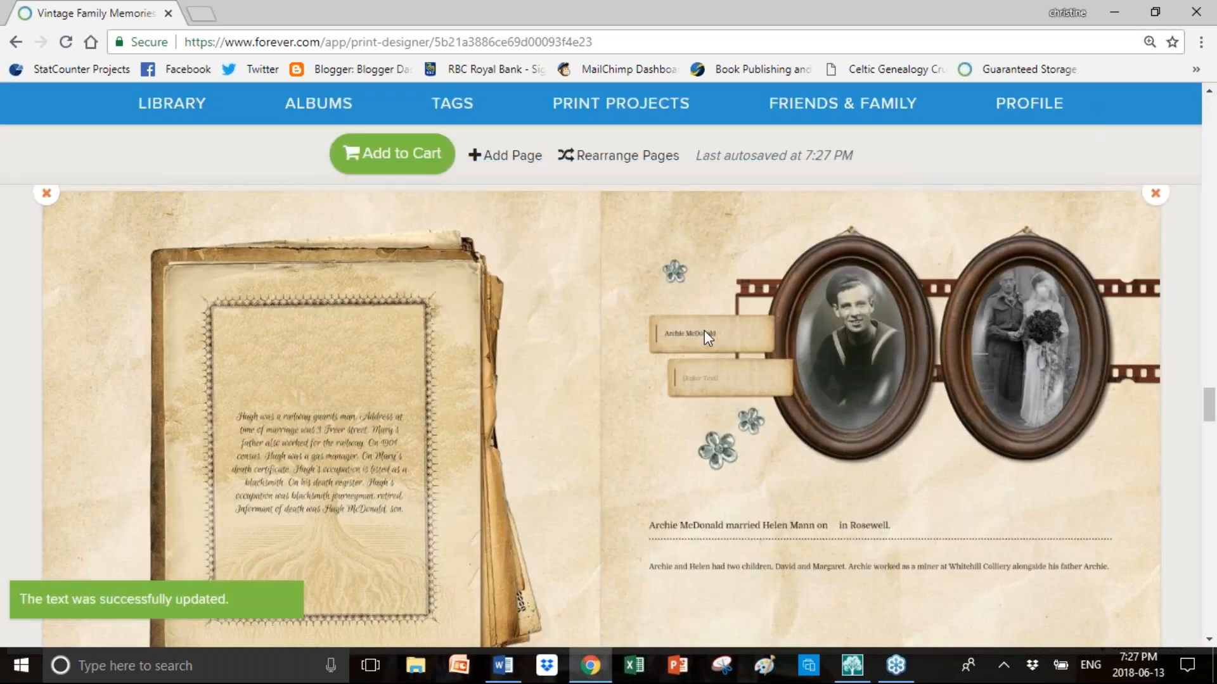
pyautogui.click(704, 330)
pyautogui.write('He')
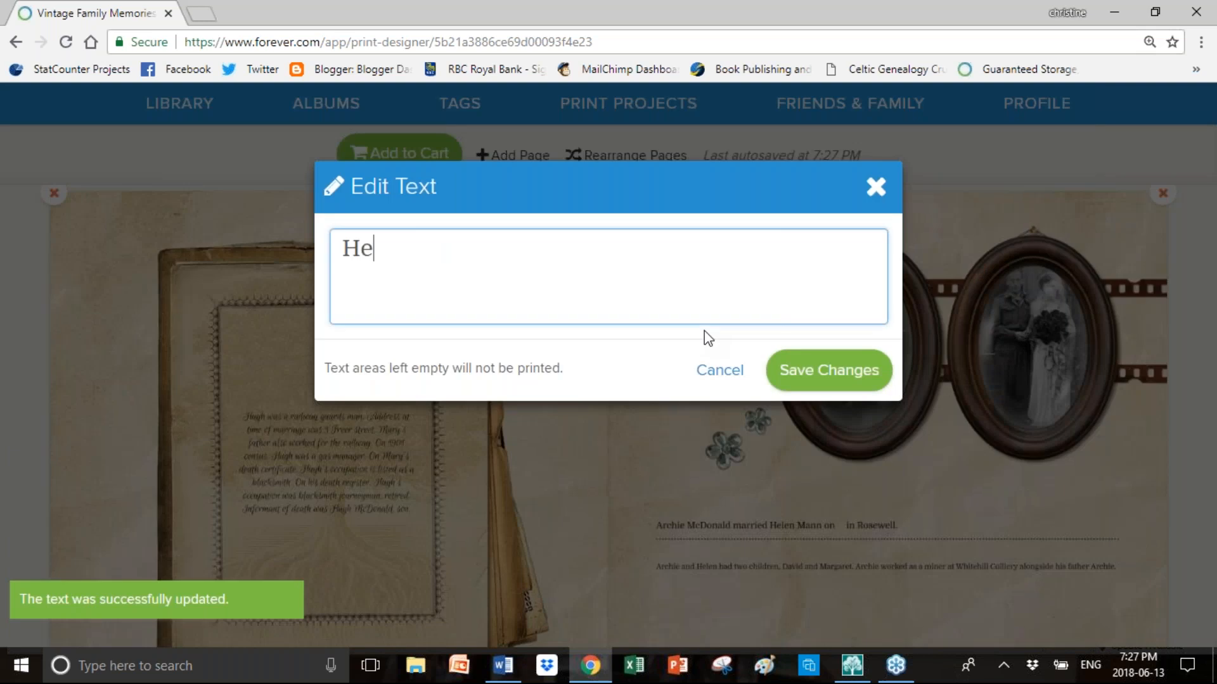
pyautogui.write('len Mann')
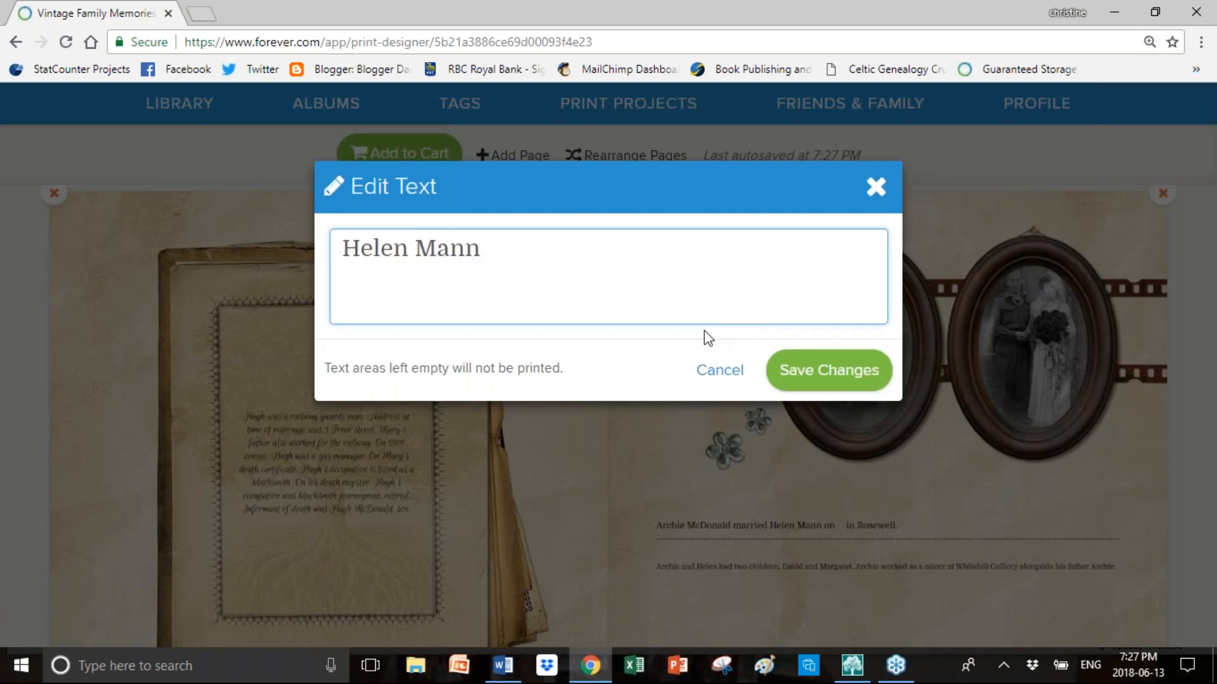
pyautogui.press('Return')
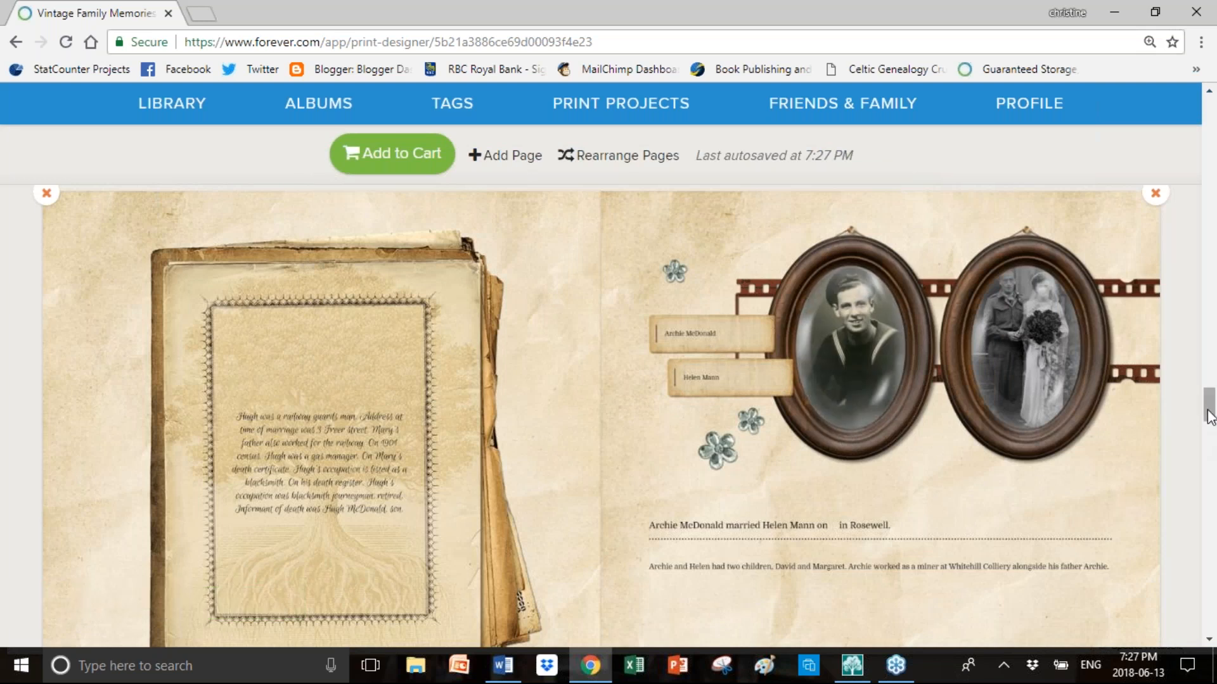
pyautogui.moveTo(1207, 412); pyautogui.dragTo(1204, 459)
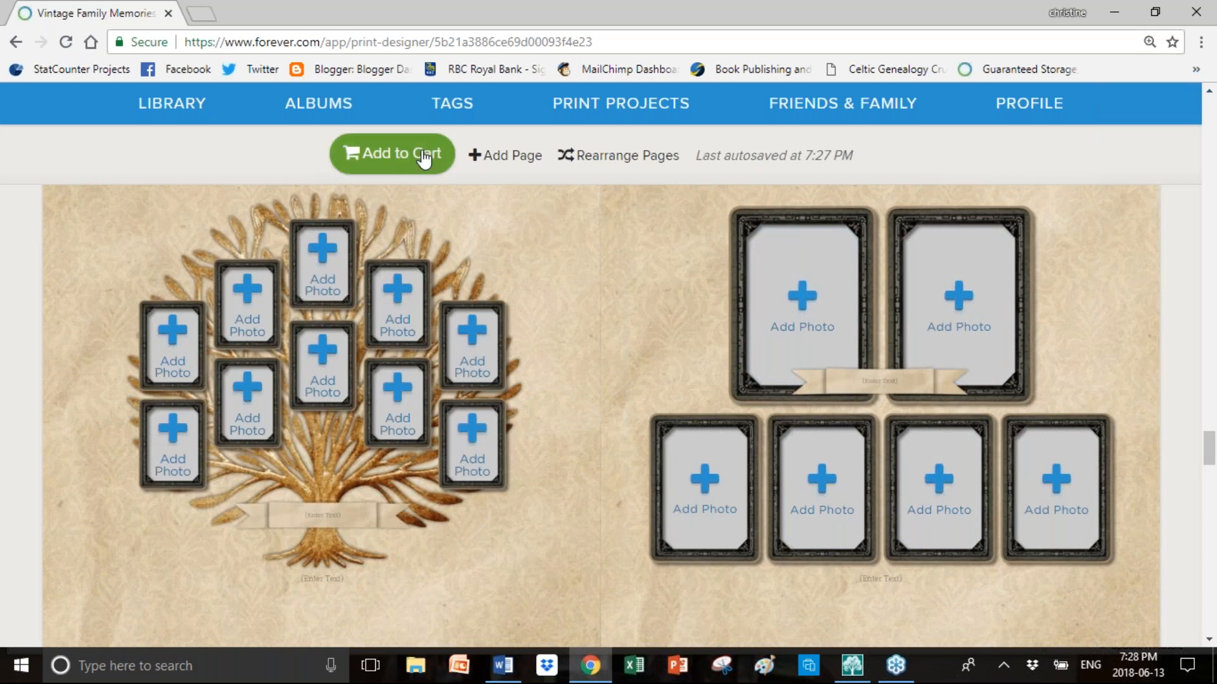
pyautogui.click(594, 166)
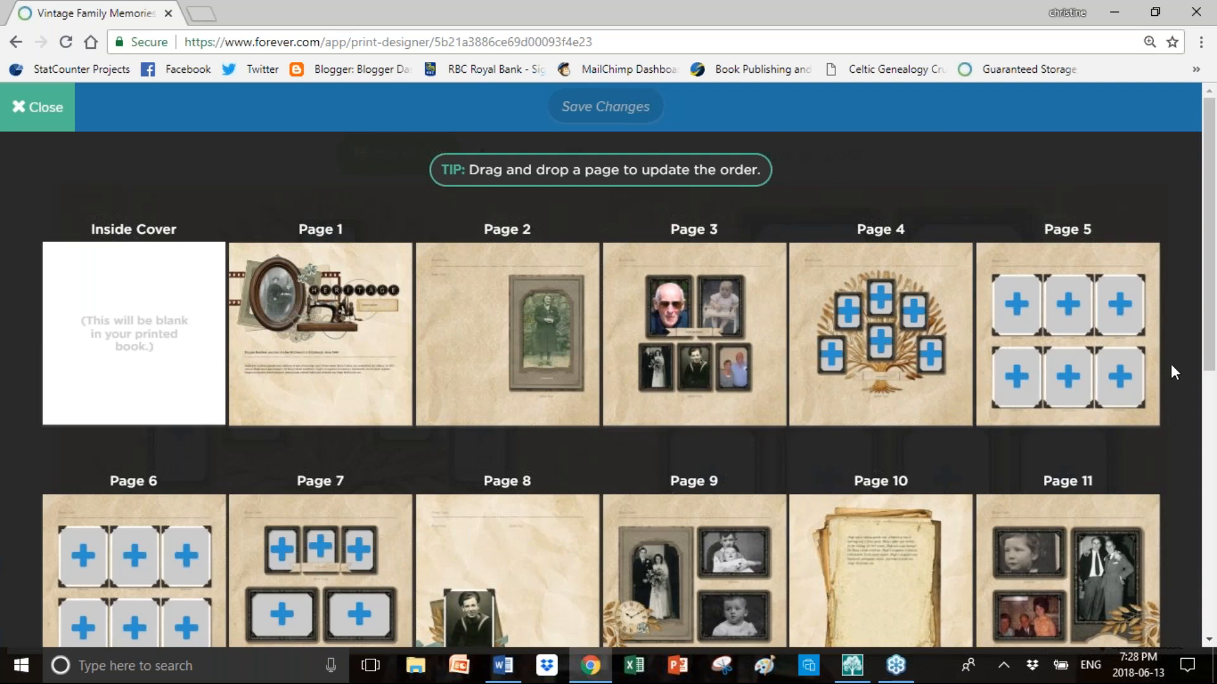
pyautogui.moveTo(1202, 358); pyautogui.dragTo(1191, 625)
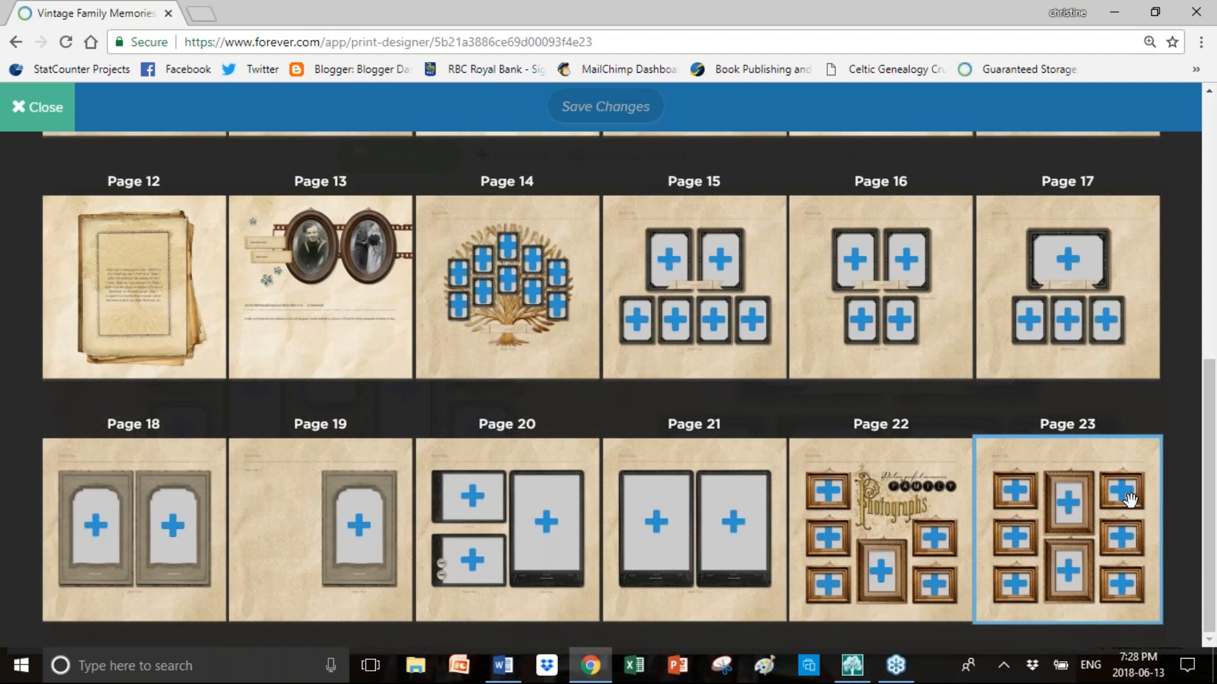
pyautogui.click(57, 118)
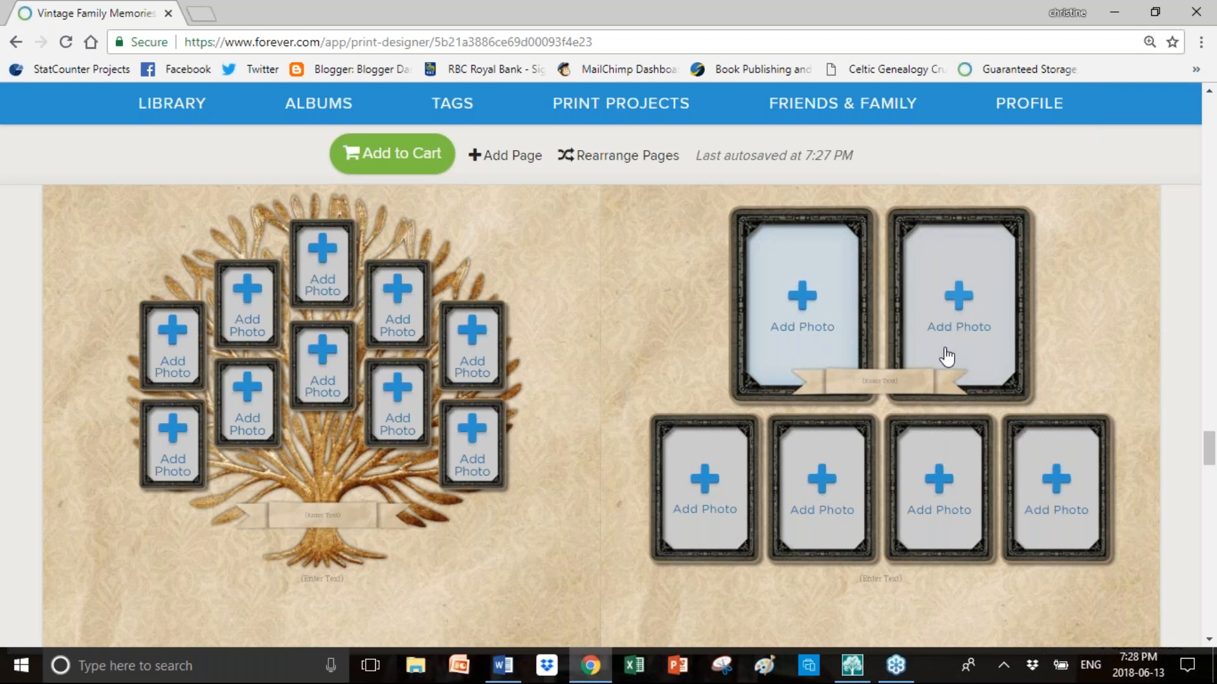
# Delete the empty template pages 15 and 14 from the book
pyautogui.moveTo(1211, 447)
pyautogui.mouseDown()
pyautogui.moveTo(1211, 388)
pyautogui.moveTo(1210, 431)
pyautogui.mouseUp()
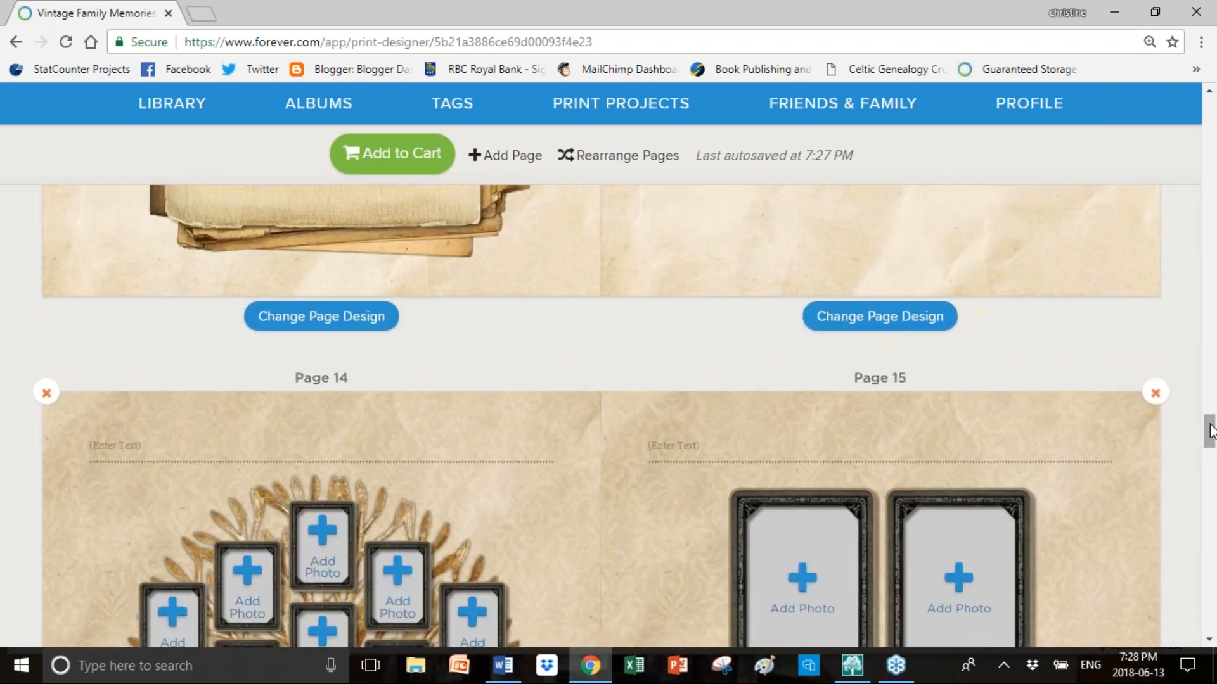
pyautogui.click(1154, 394)
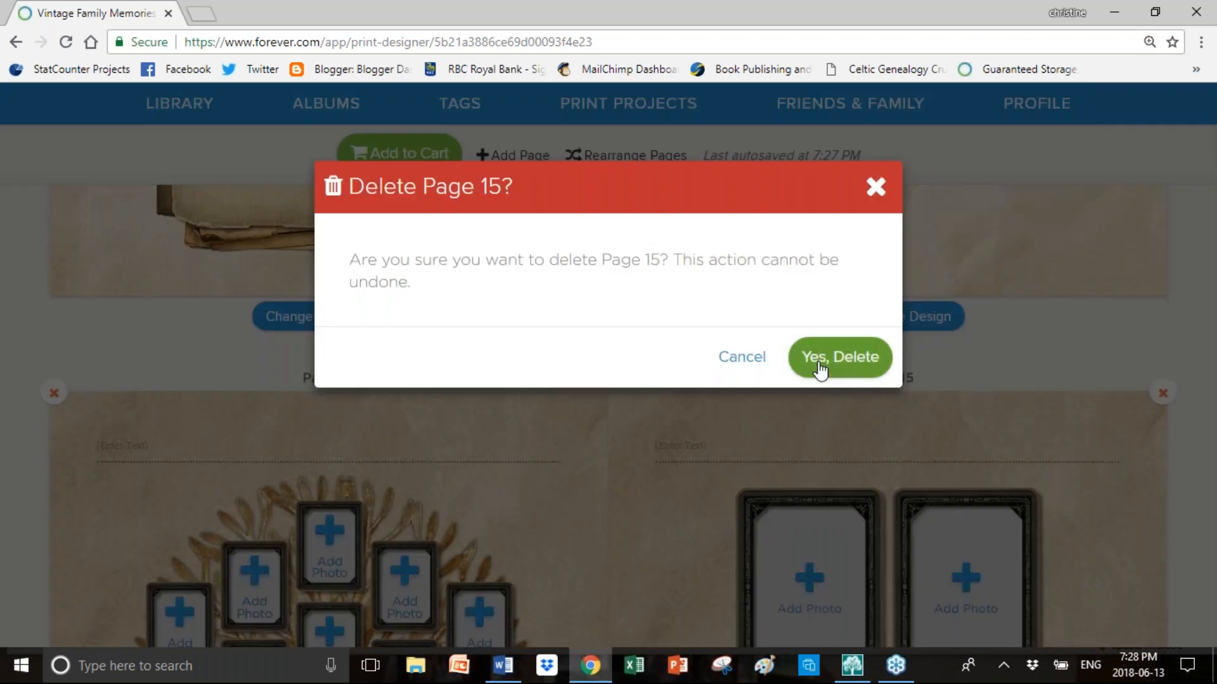
pyautogui.click(819, 364)
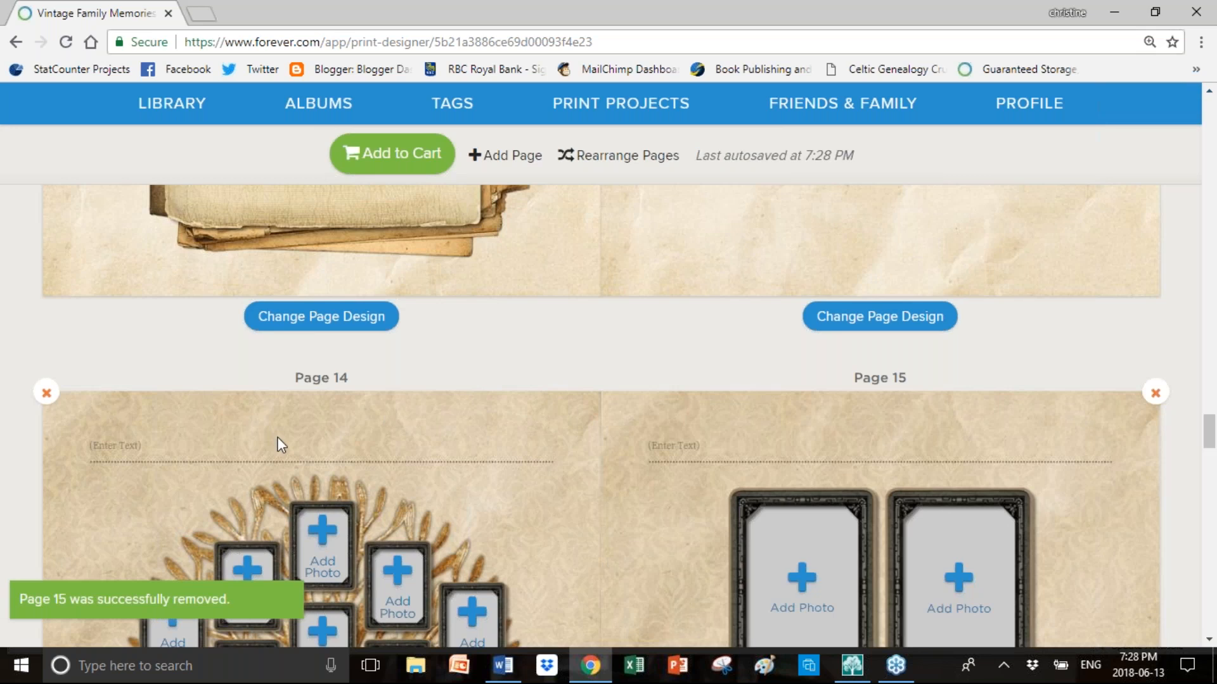
pyautogui.click(53, 395)
pyautogui.click(812, 356)
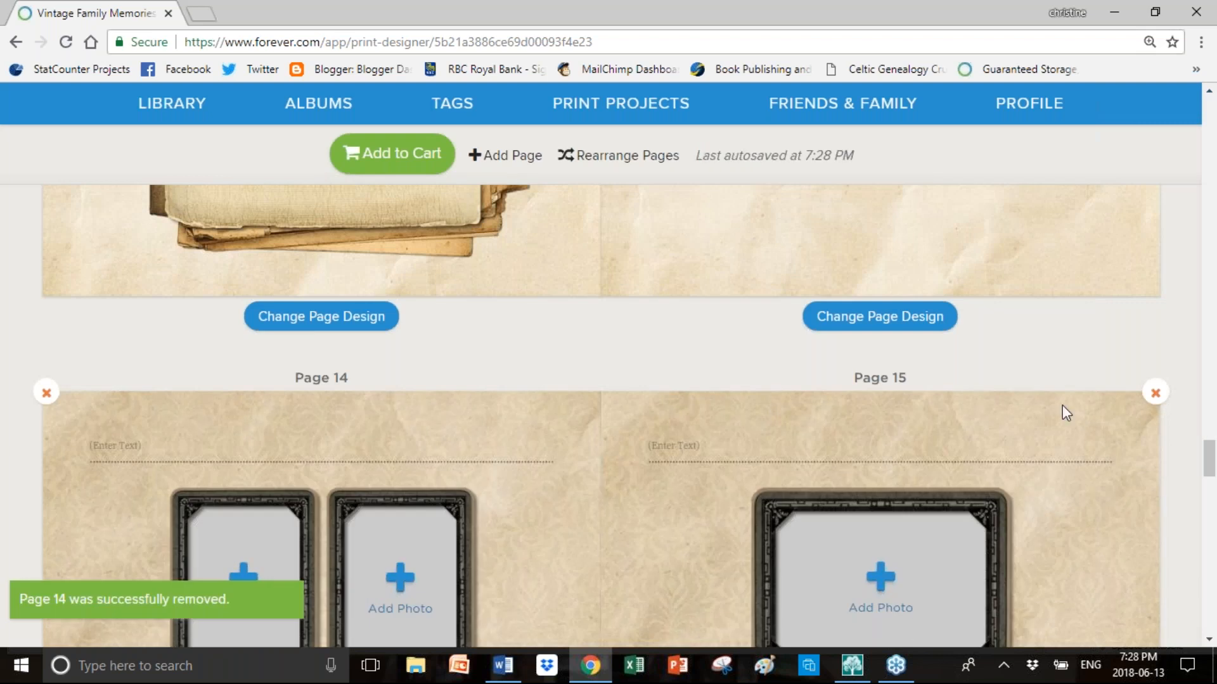
# Scroll down to the Family Photographs spread on Pages 20–21
pyautogui.moveTo(1208, 460); pyautogui.dragTo(1211, 582)
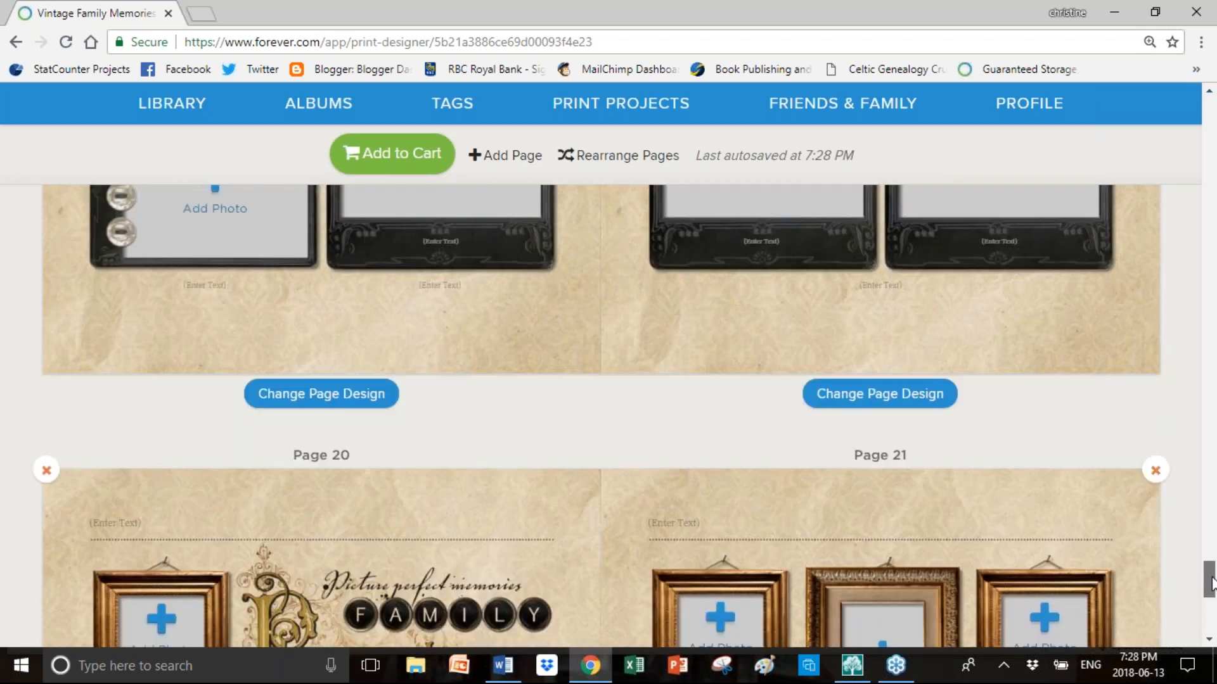
pyautogui.moveTo(1211, 583); pyautogui.dragTo(1212, 605)
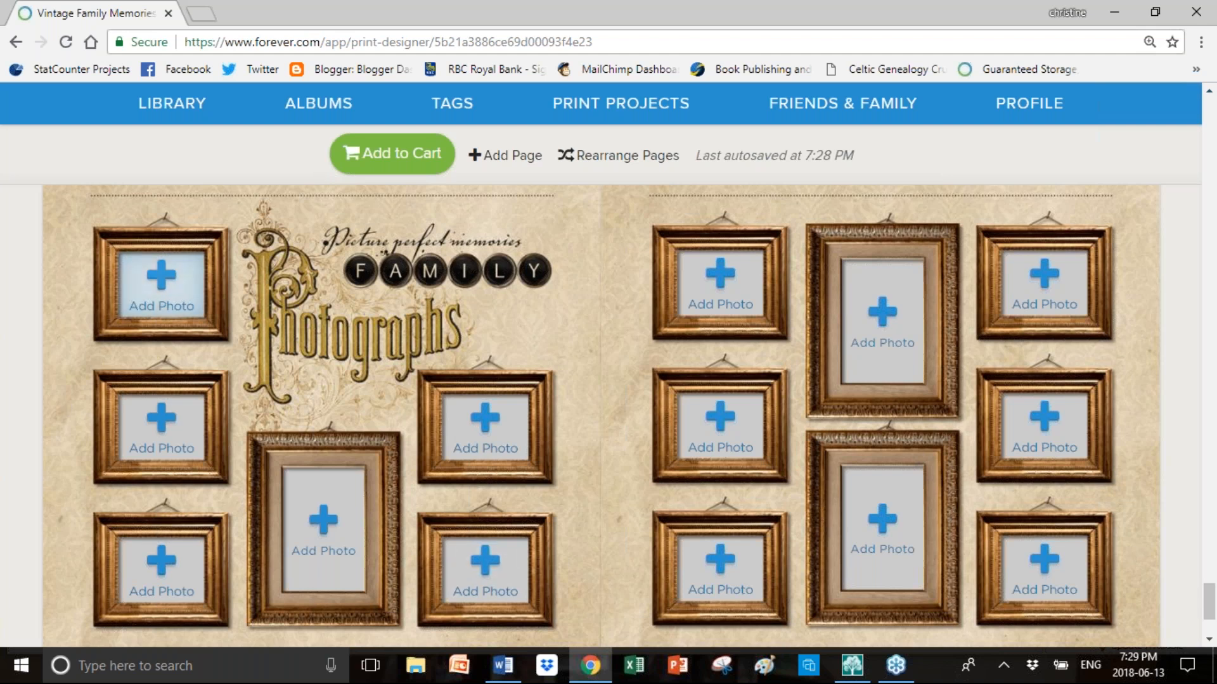
# Fill the top-left, middle-left and bottom-left frames of the left page with family photos
pyautogui.click(162, 285)
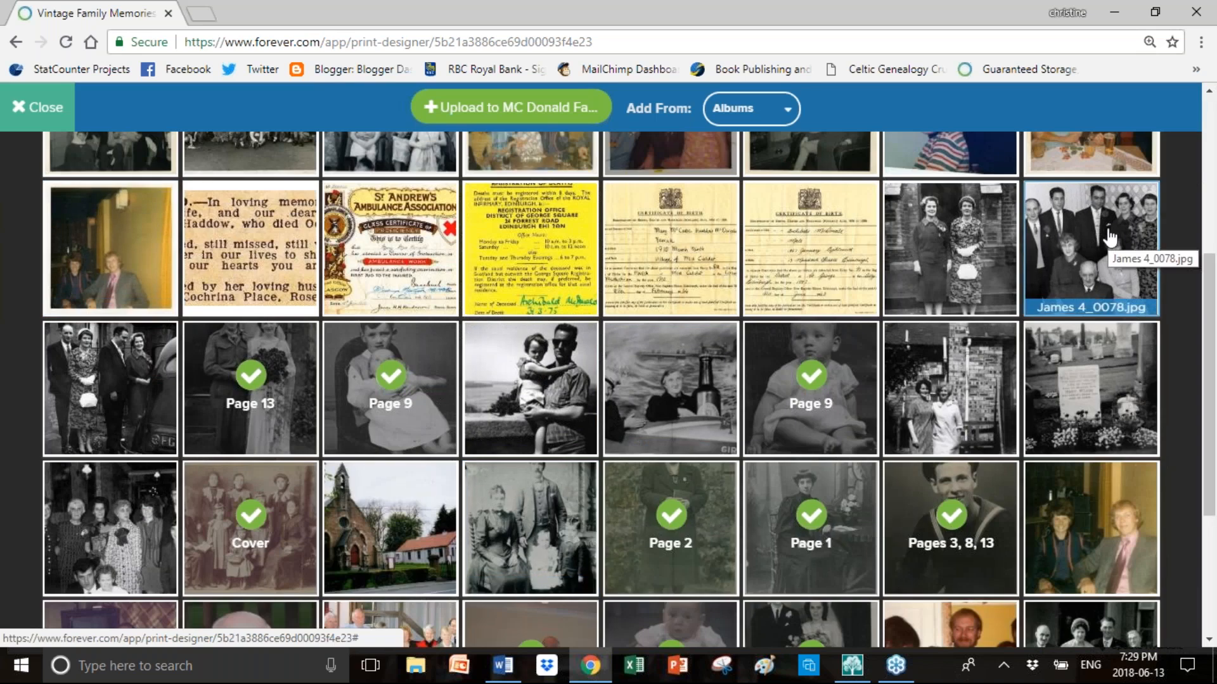
pyautogui.click(1089, 253)
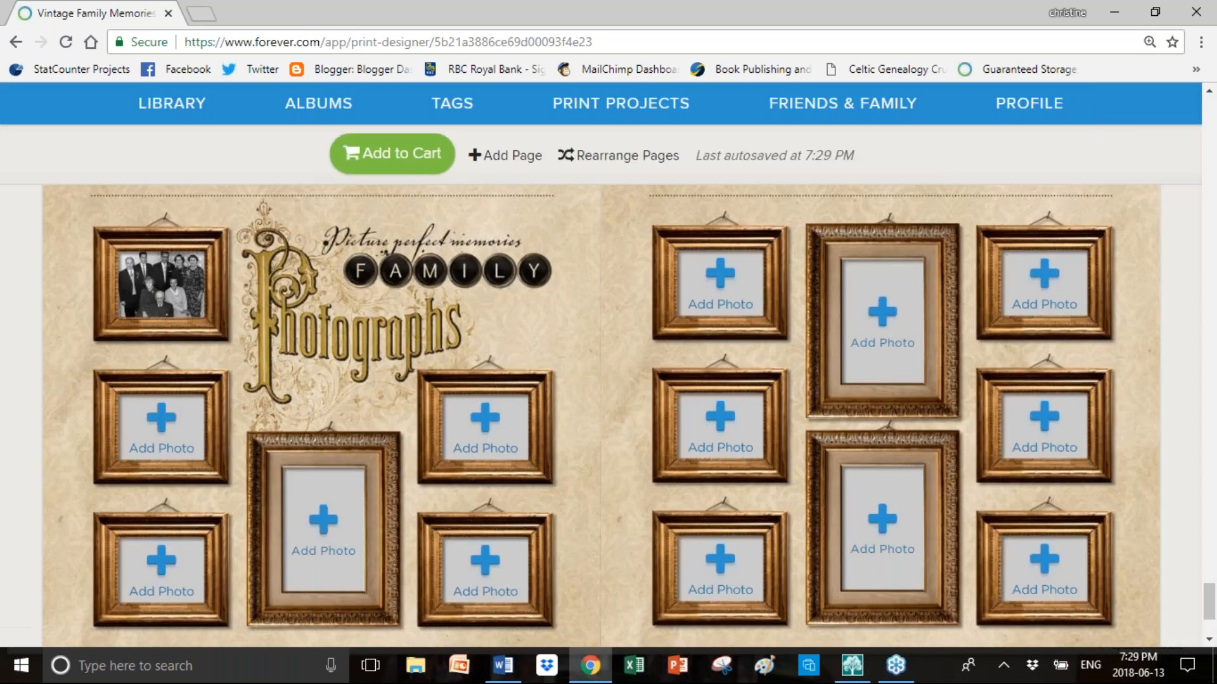
pyautogui.click(127, 435)
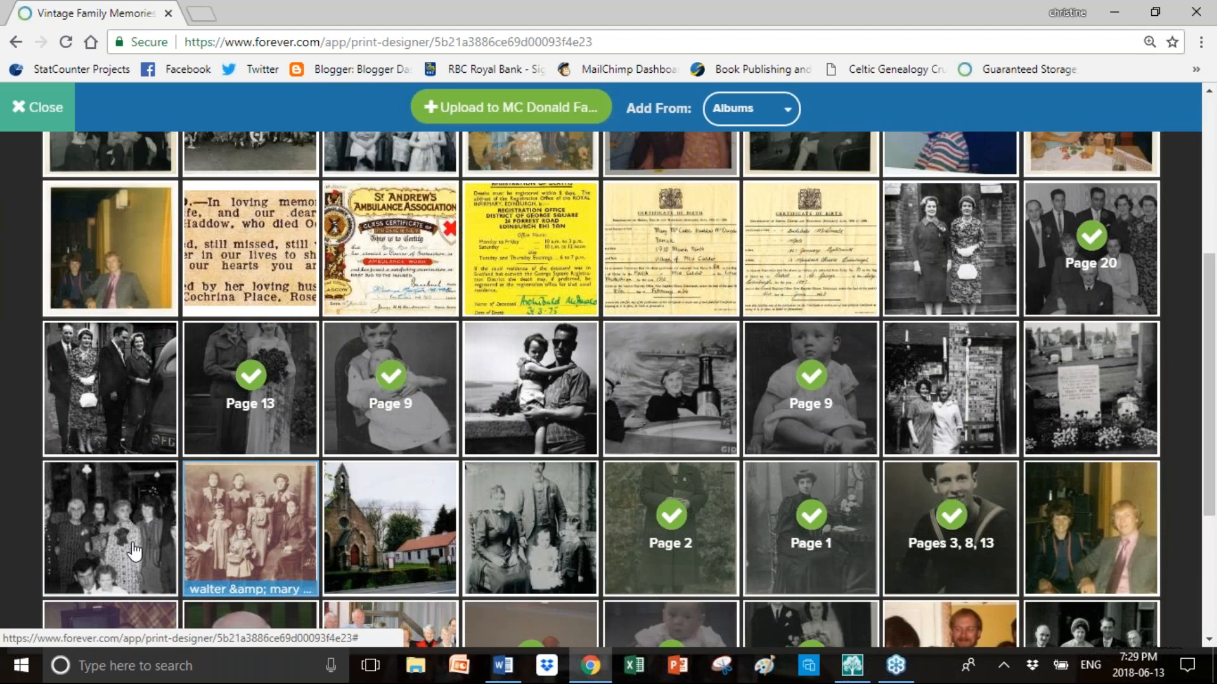
pyautogui.click(128, 547)
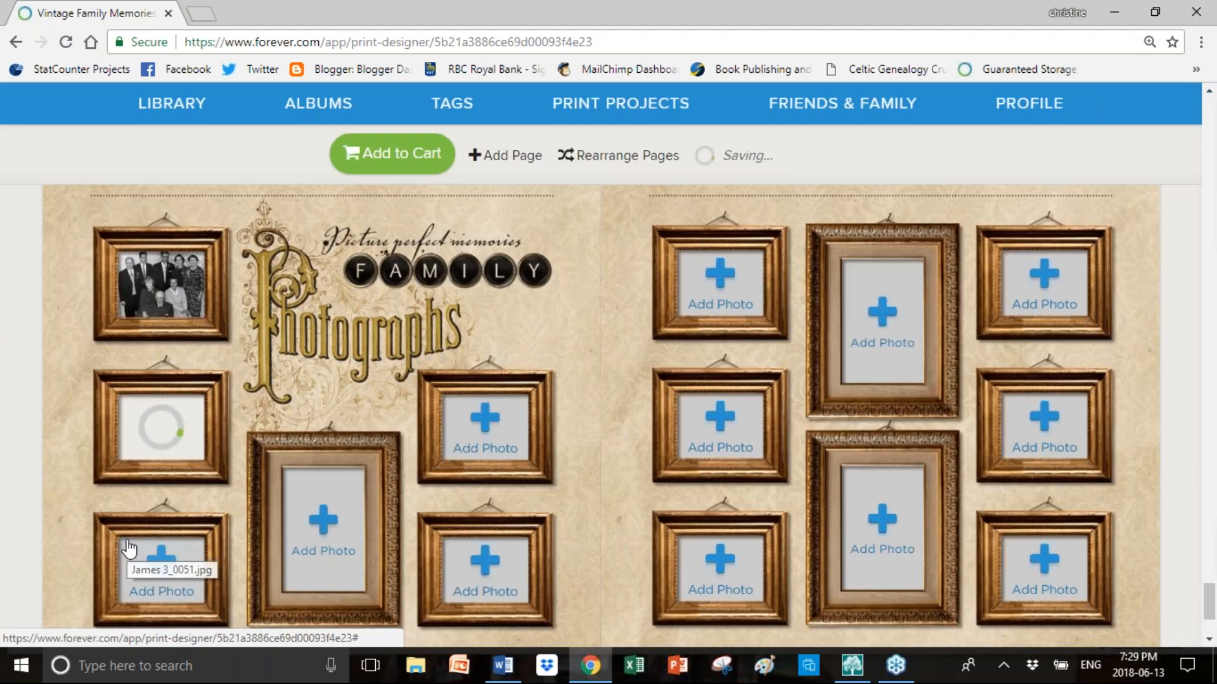
pyautogui.click(162, 560)
pyautogui.click(100, 410)
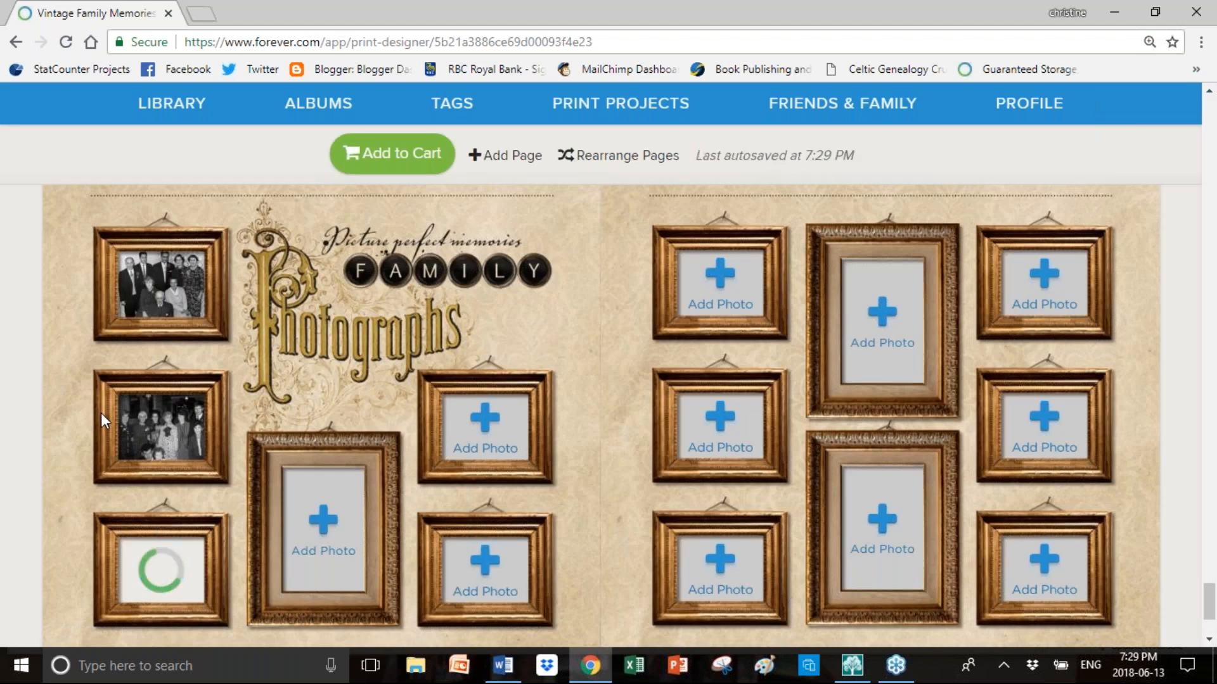
# Place a photo in the frame beside the title, zoom in and nudge it slightly left
pyautogui.moveTo(157, 569)
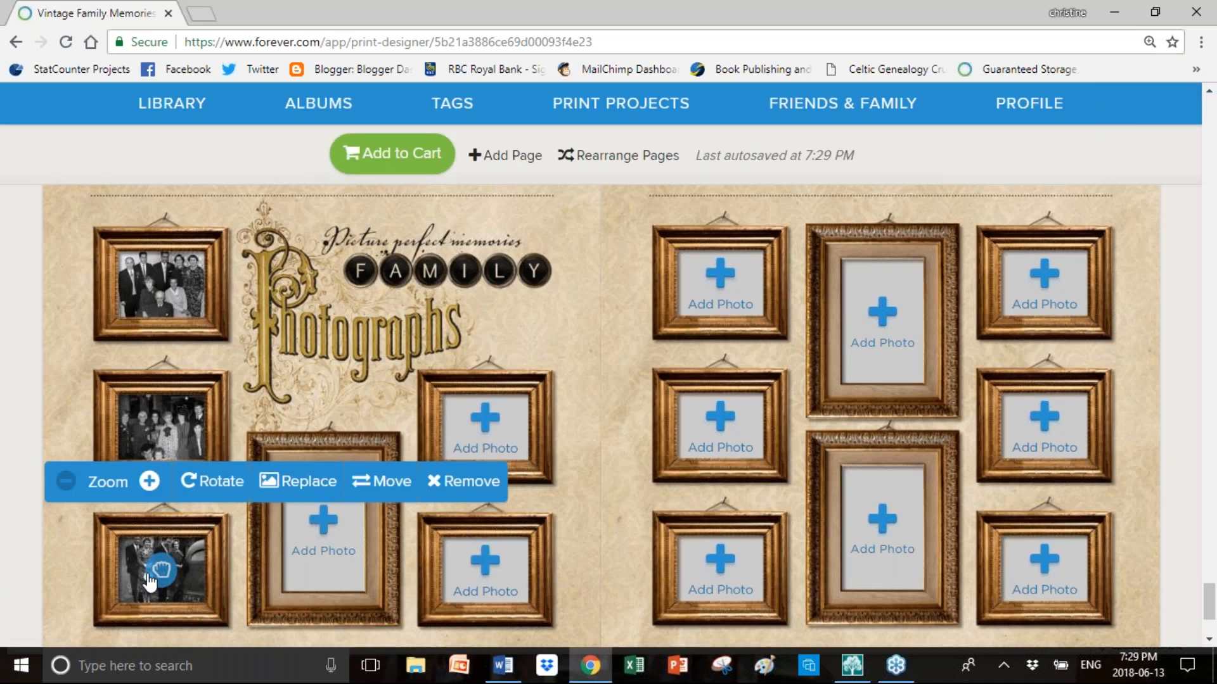
pyautogui.click(518, 421)
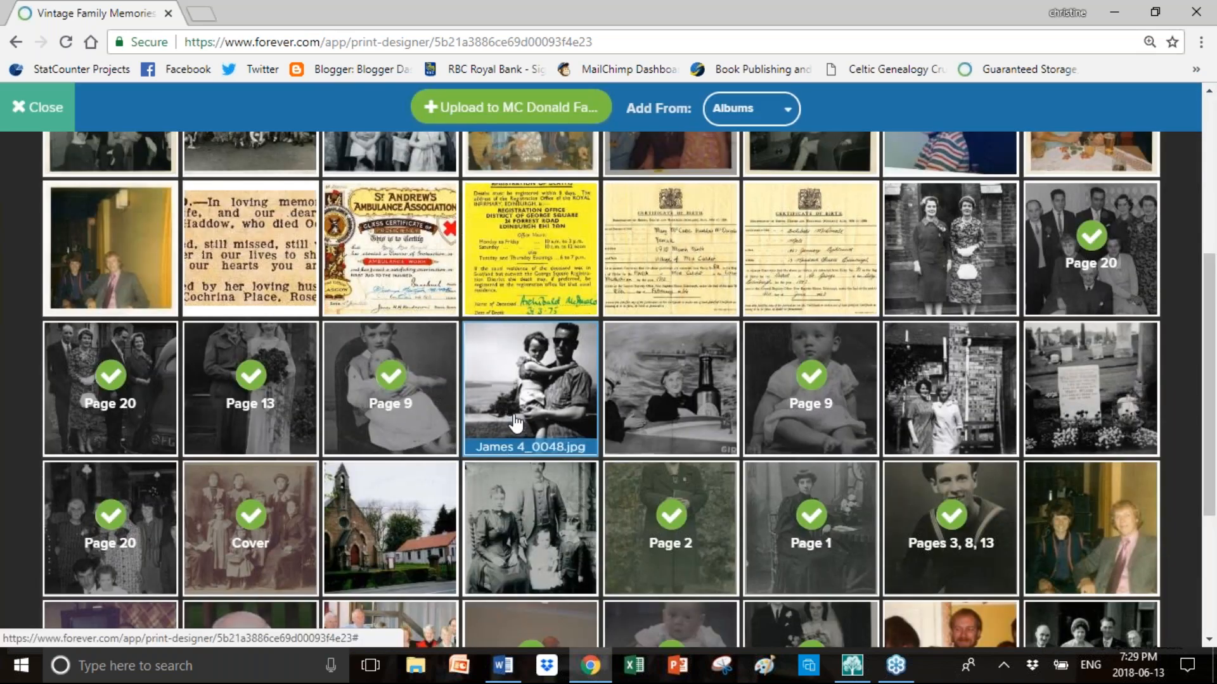
pyautogui.moveTo(1207, 381); pyautogui.dragTo(1195, 295)
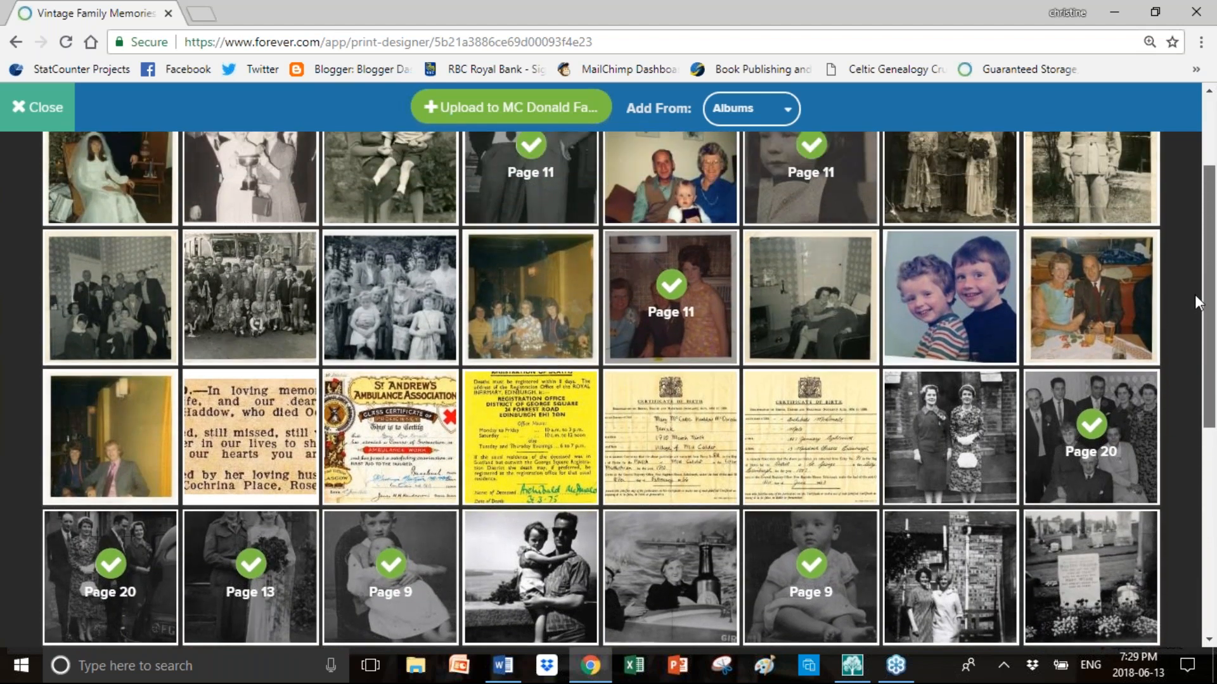
pyautogui.click(152, 295)
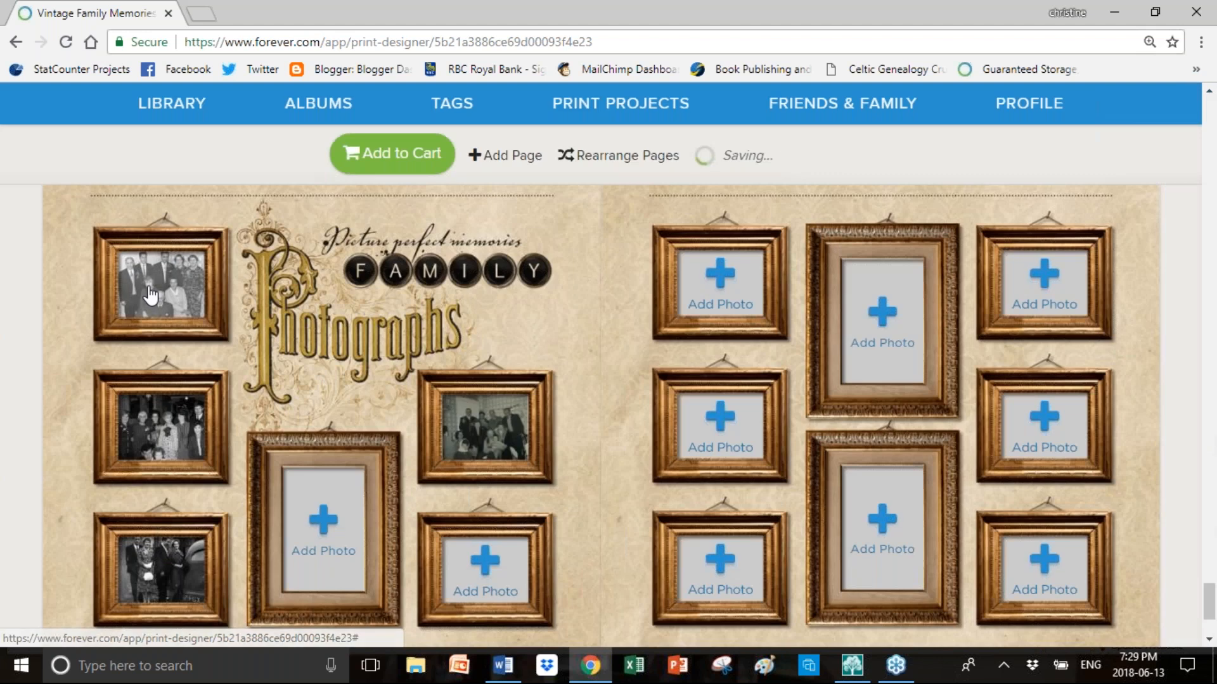
pyautogui.click(492, 458)
pyautogui.click(239, 338)
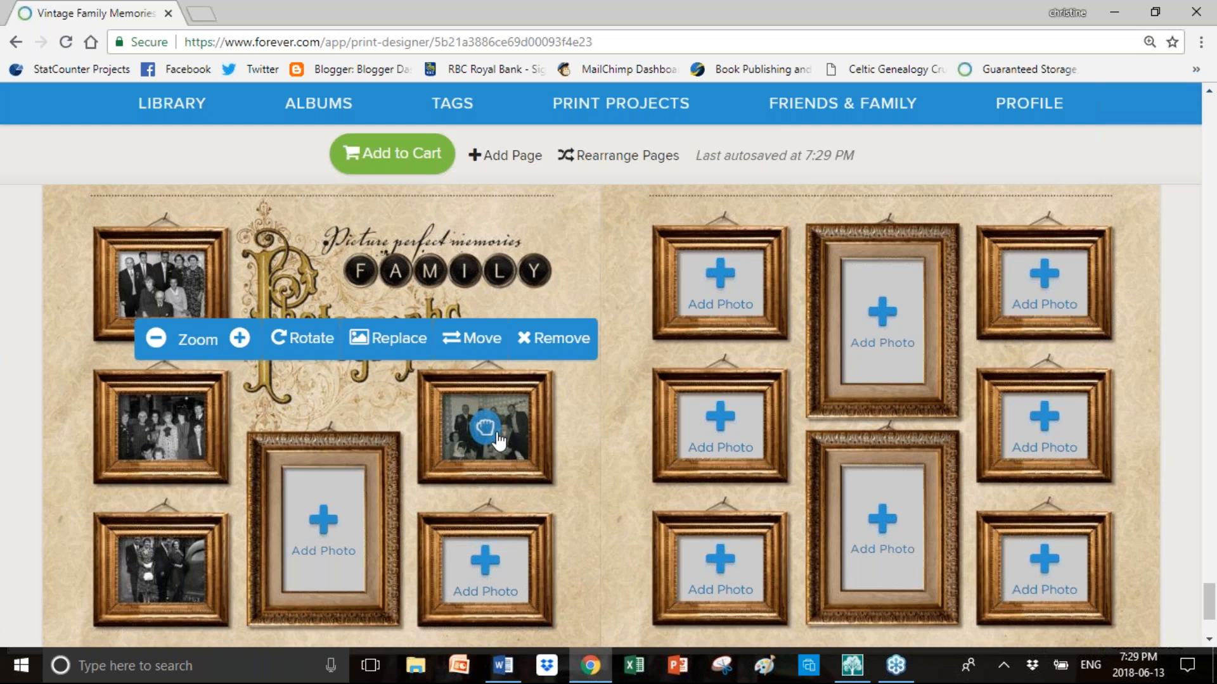
pyautogui.moveTo(493, 438); pyautogui.dragTo(494, 439)
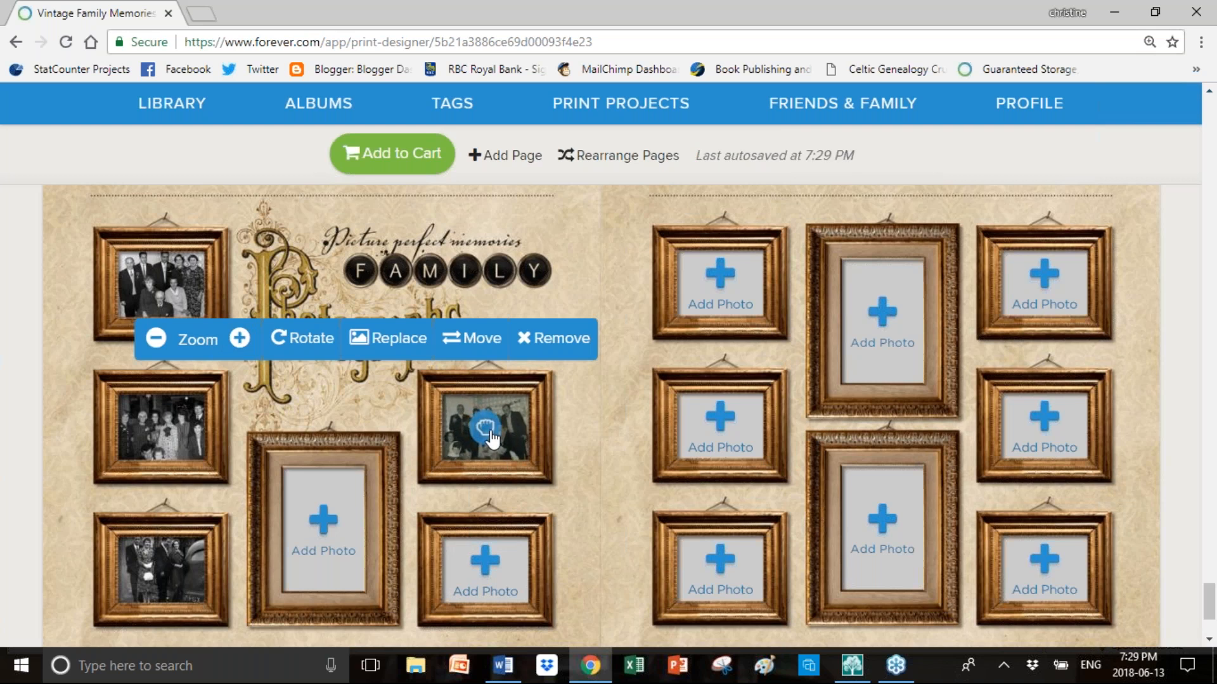
pyautogui.click(545, 494)
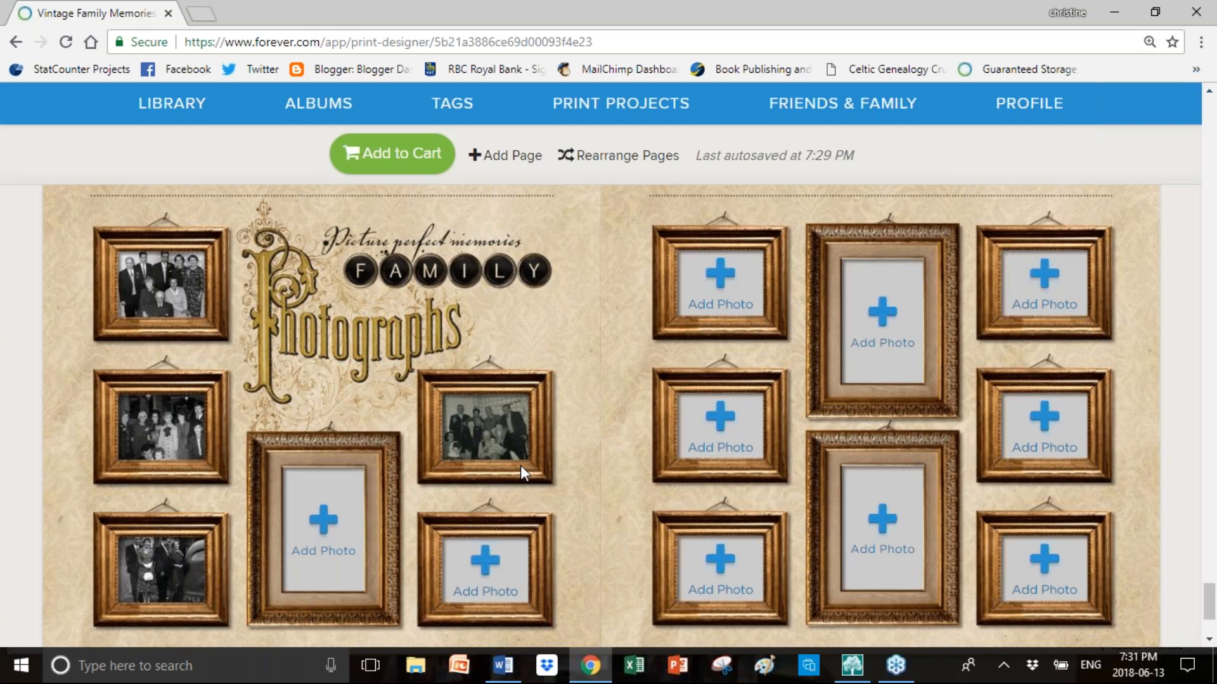
# Fill the left page's lower-right and large frames with the outdoor group and woman-and-child photos
pyautogui.click(477, 571)
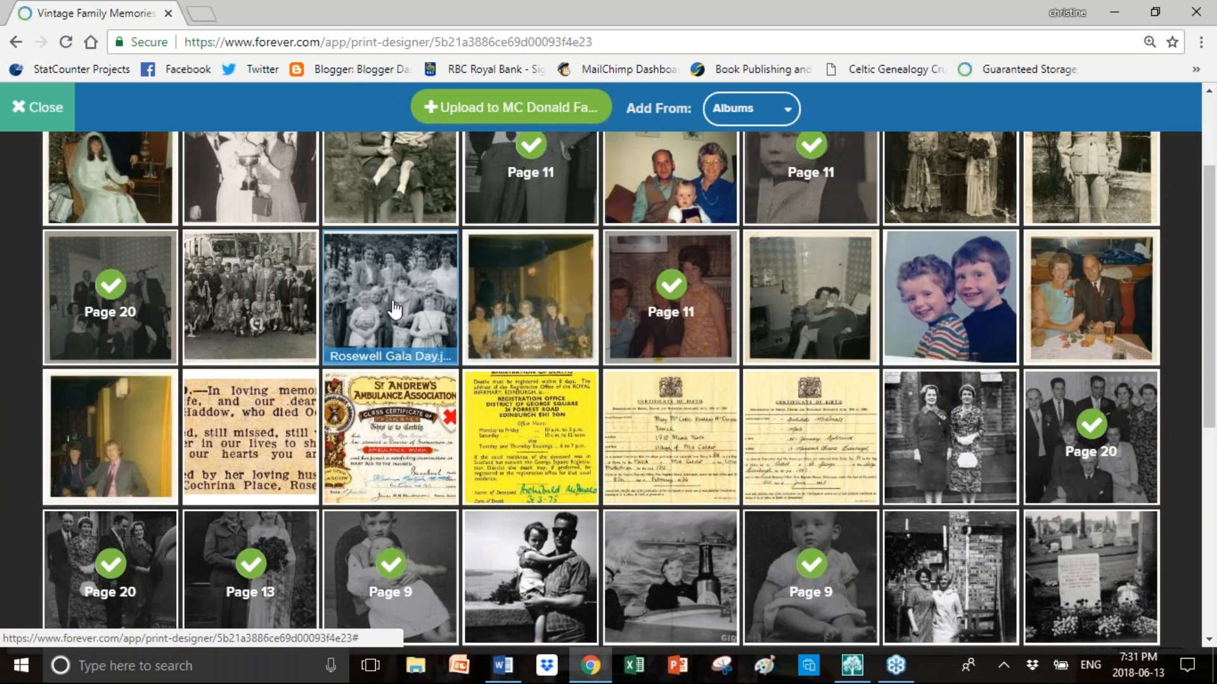
pyautogui.click(388, 320)
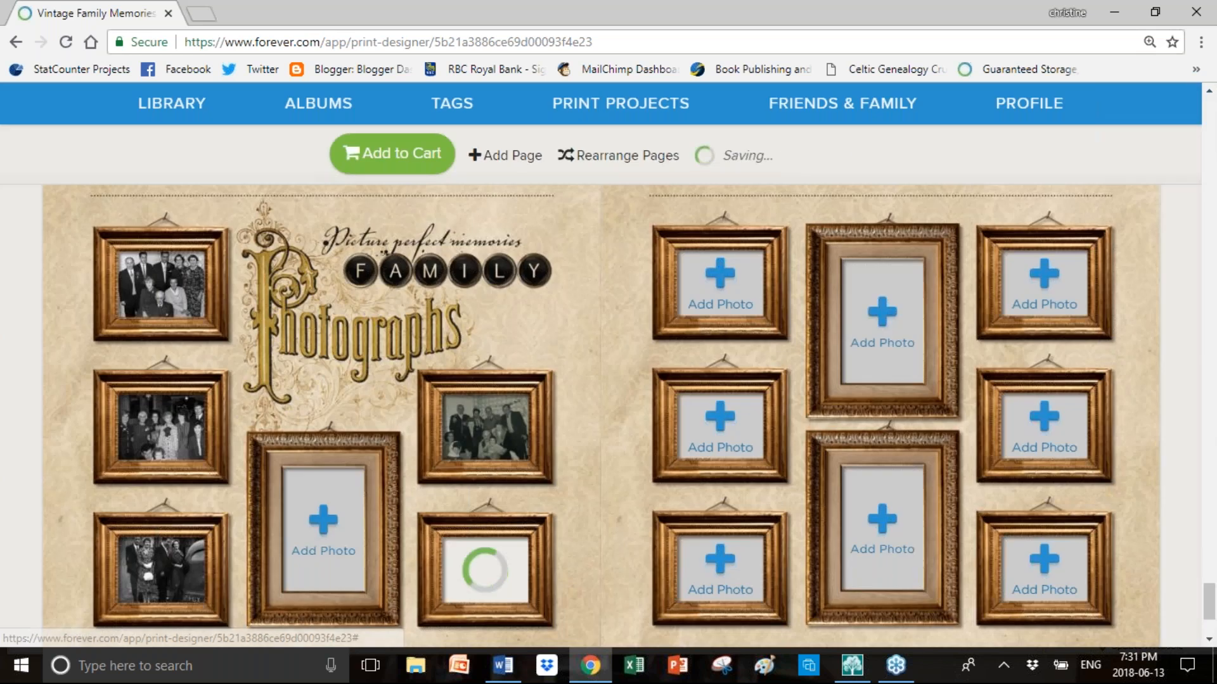
pyautogui.click(328, 516)
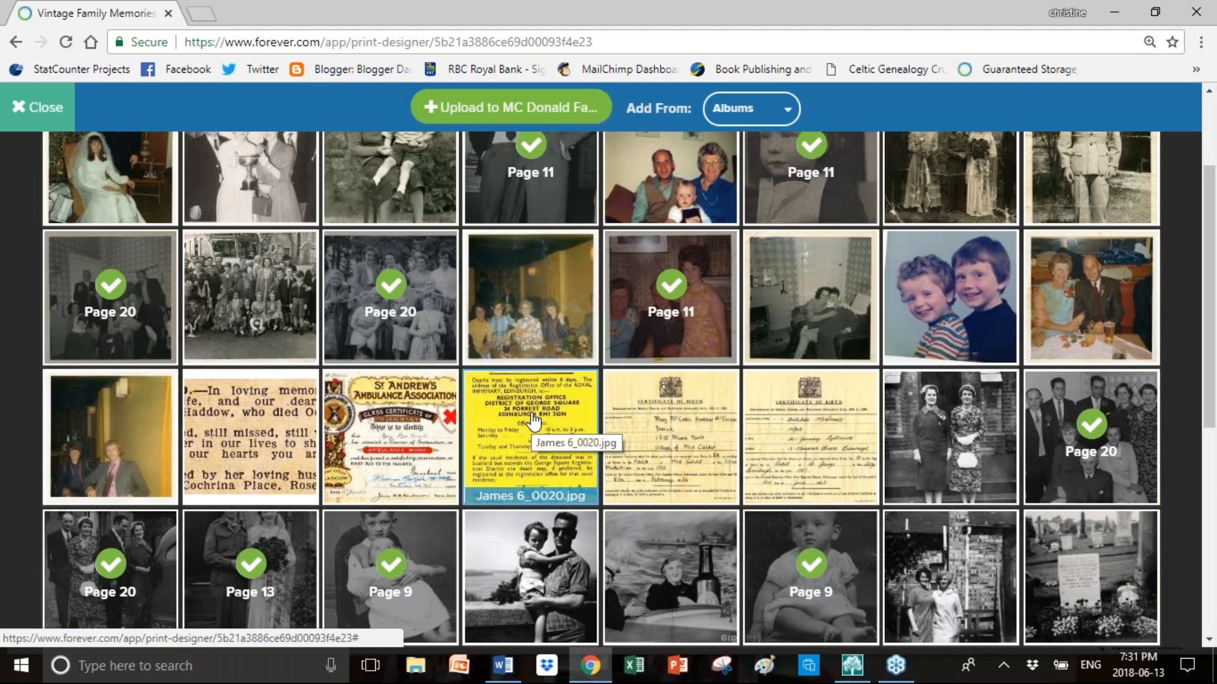
pyautogui.scroll(2, 534, 421)
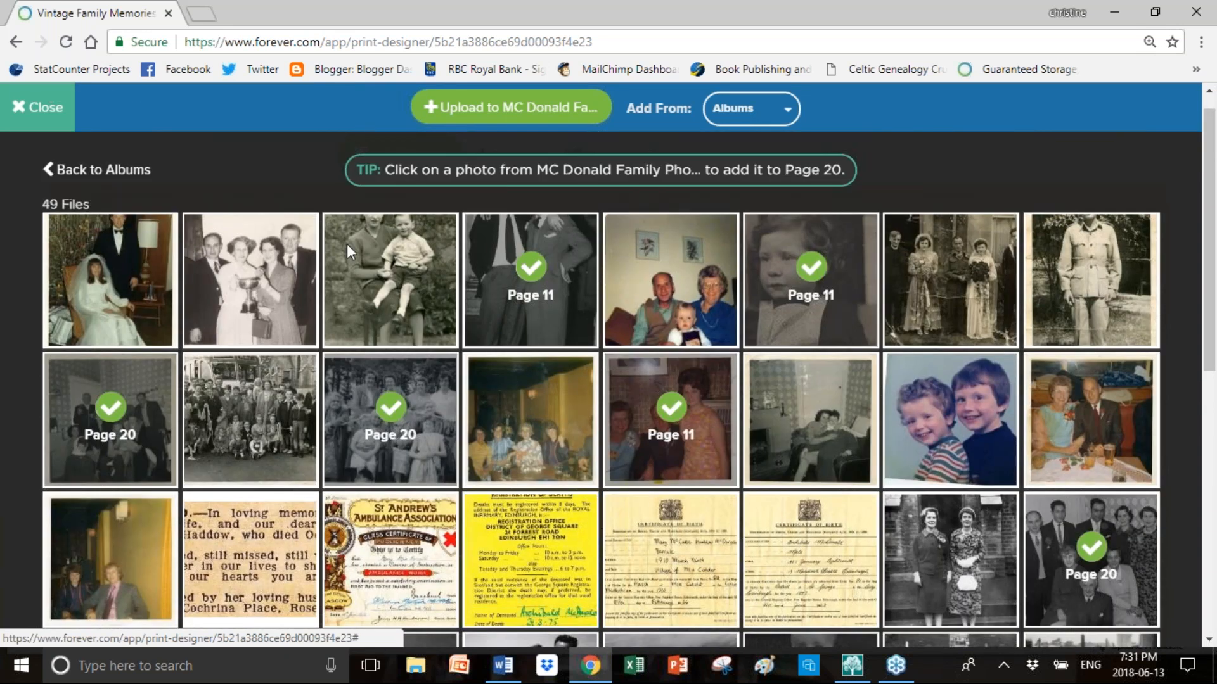
pyautogui.click(379, 308)
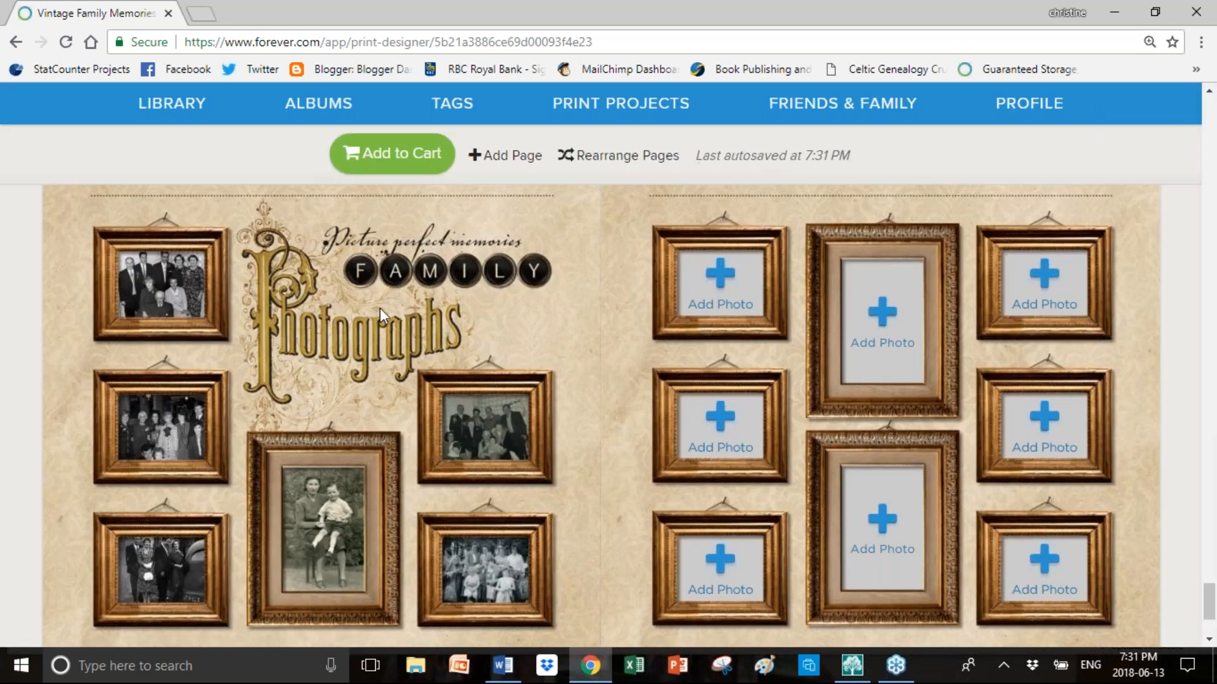
# Put the two-boys photo and a group photo in the right page's top-left and middle-left frames
pyautogui.click(759, 307)
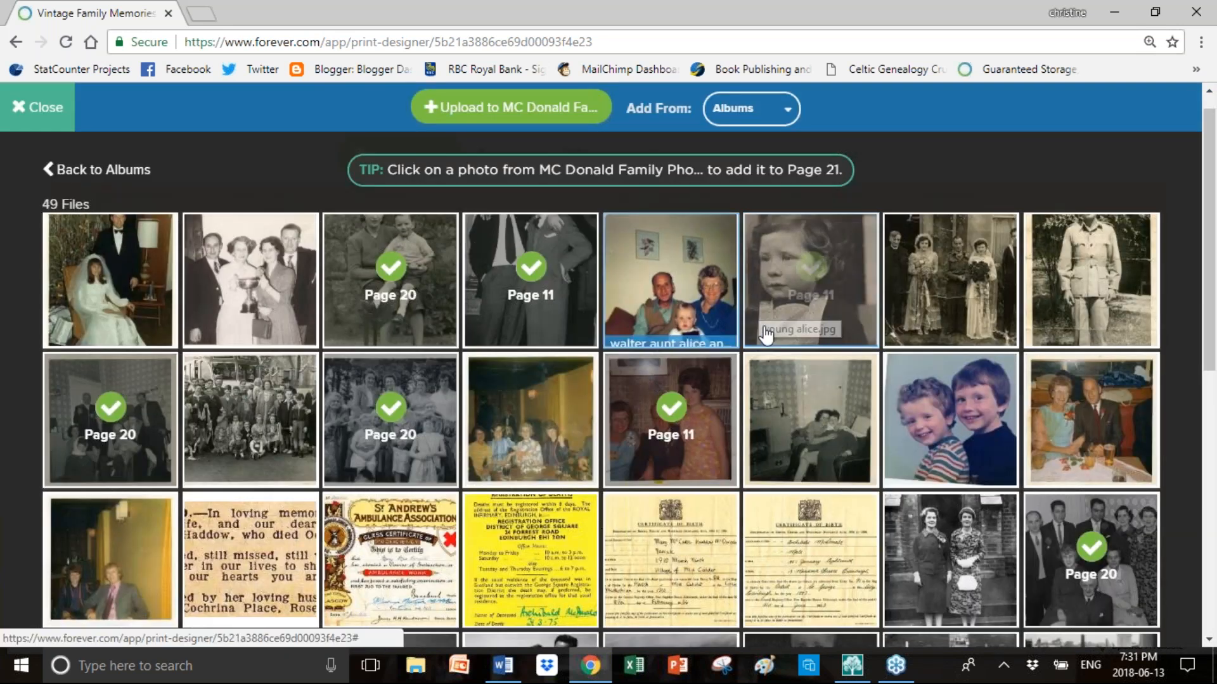
pyautogui.click(940, 426)
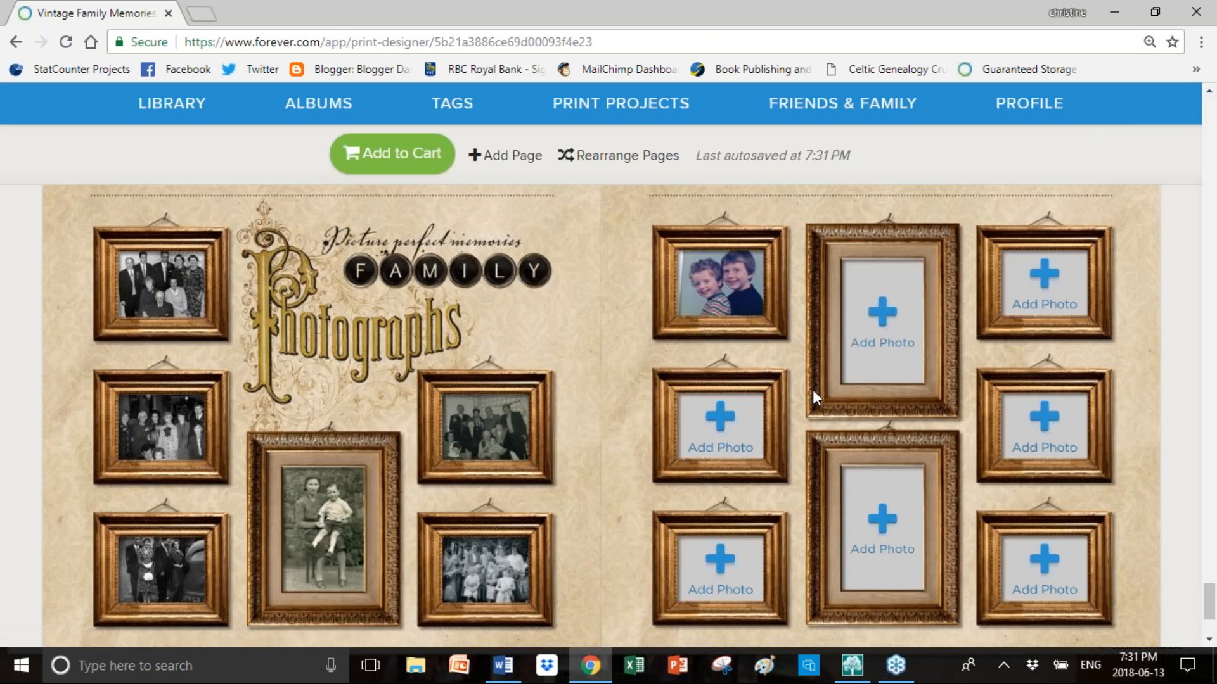
pyautogui.click(732, 451)
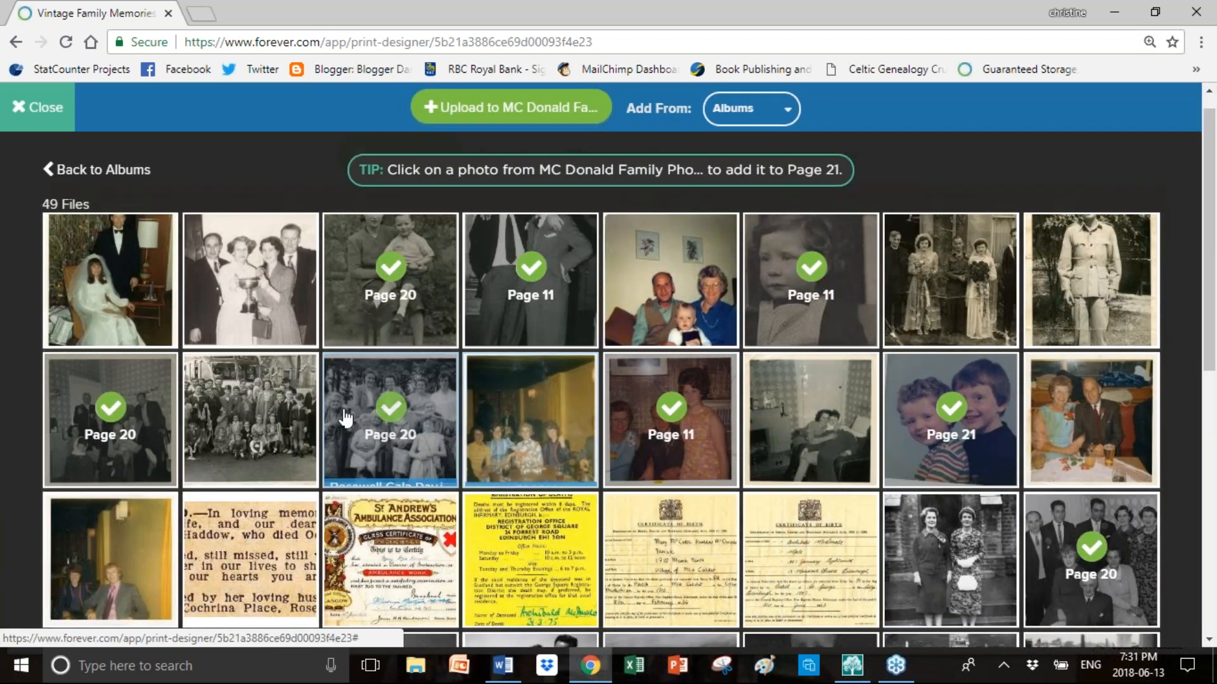
pyautogui.click(267, 411)
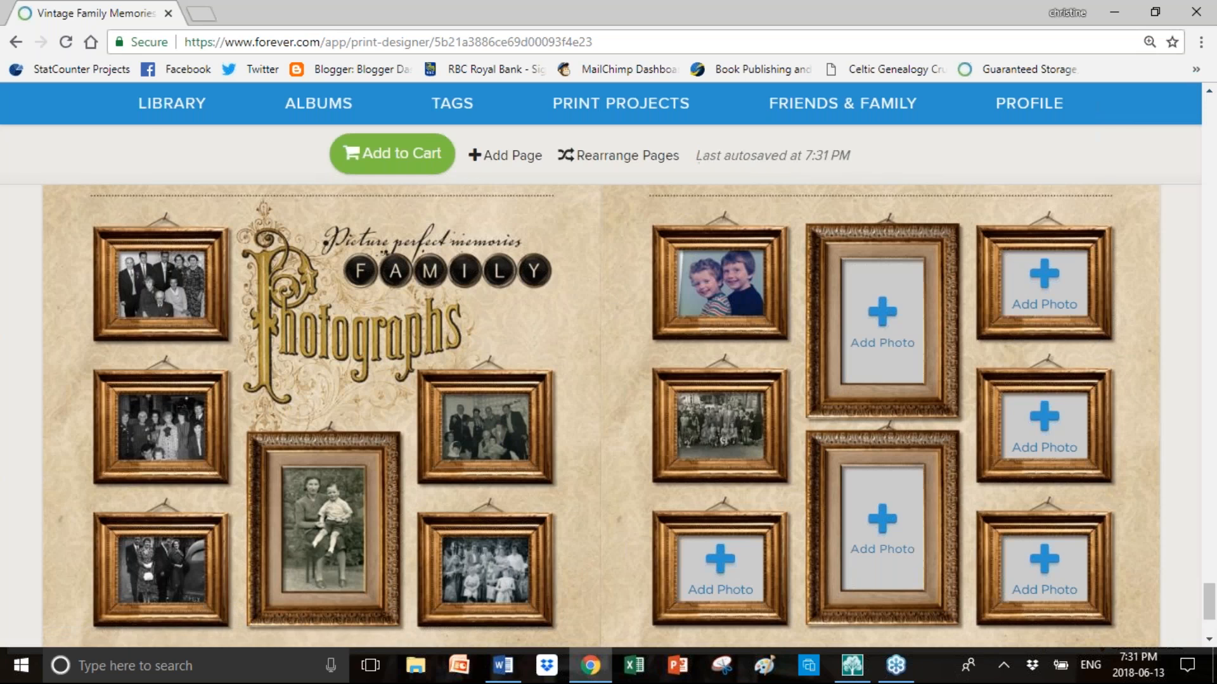
pyautogui.click(745, 436)
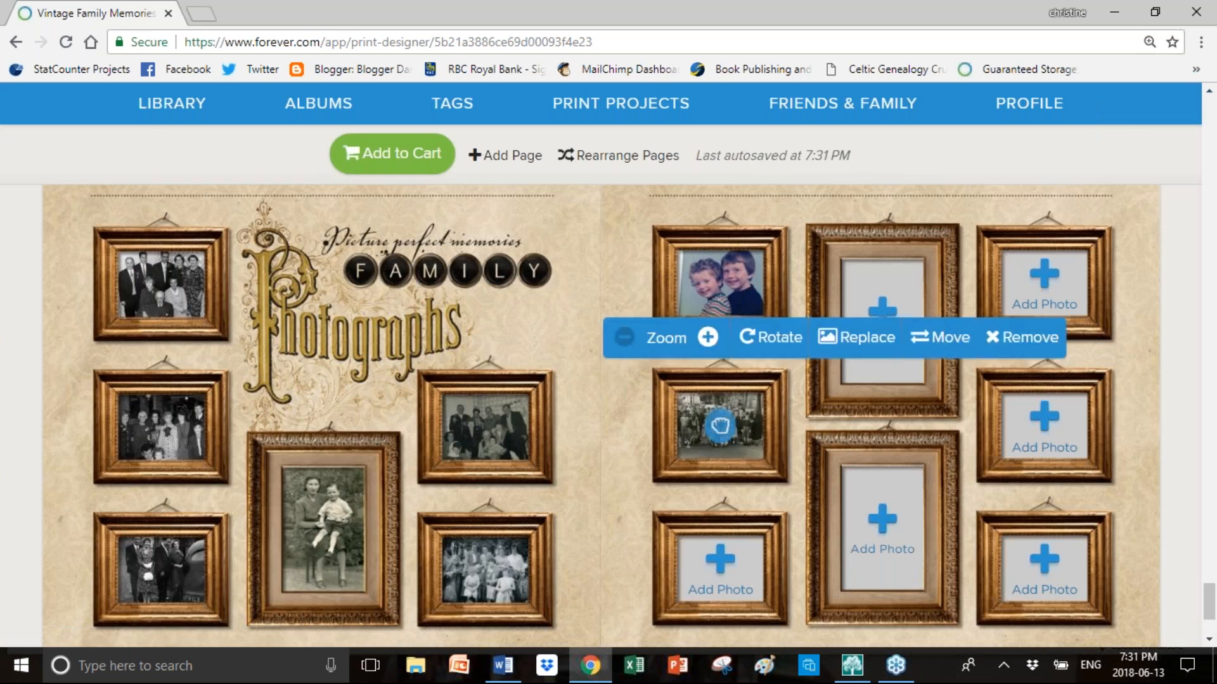
# Place the man-holding-child photo in the upper large right-page frame and shift it left
pyautogui.click(885, 309)
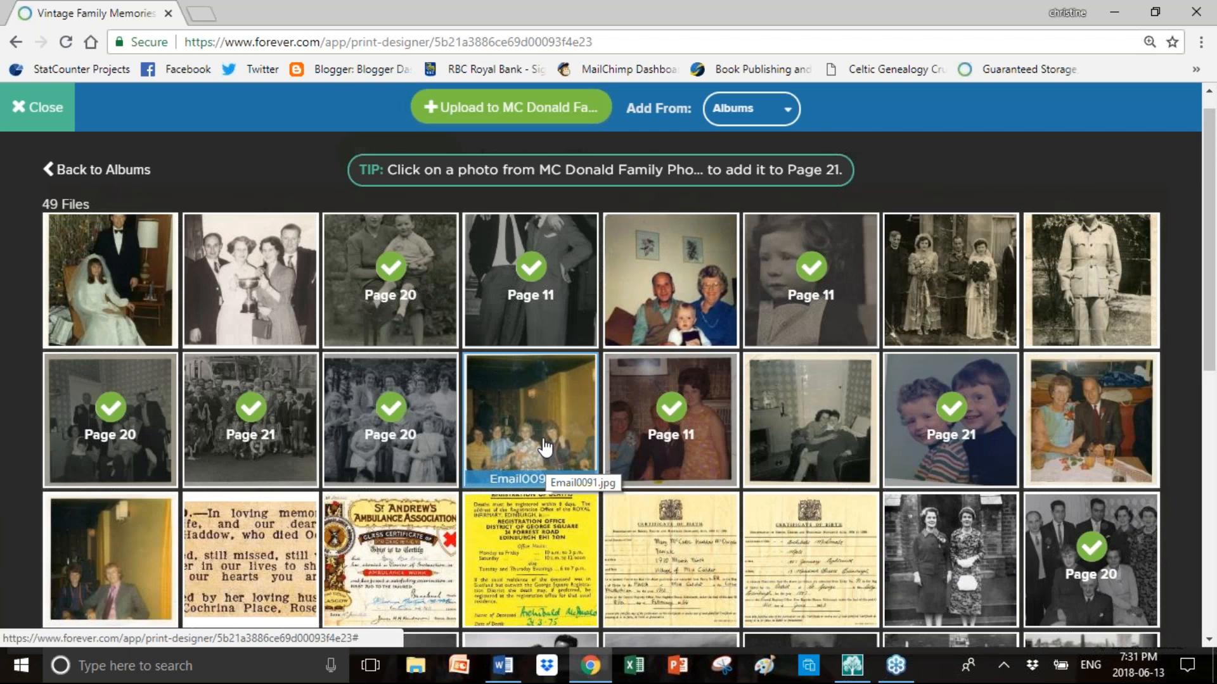
pyautogui.moveTo(1213, 352); pyautogui.dragTo(1211, 468)
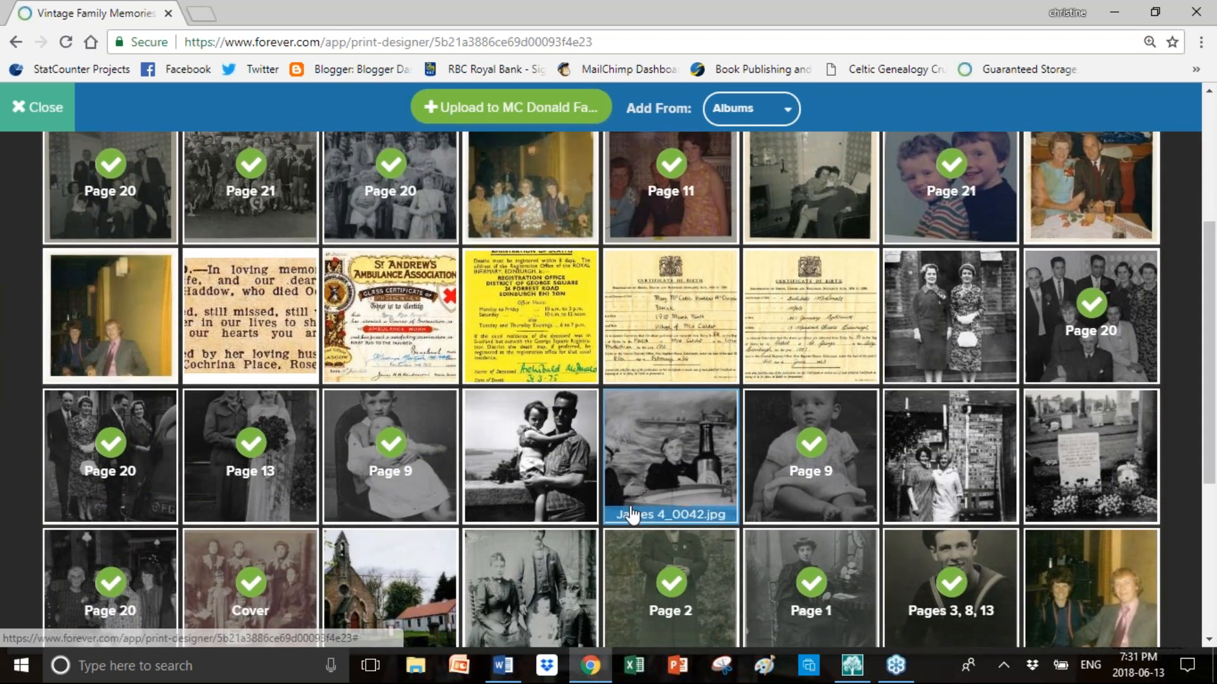
pyautogui.click(564, 490)
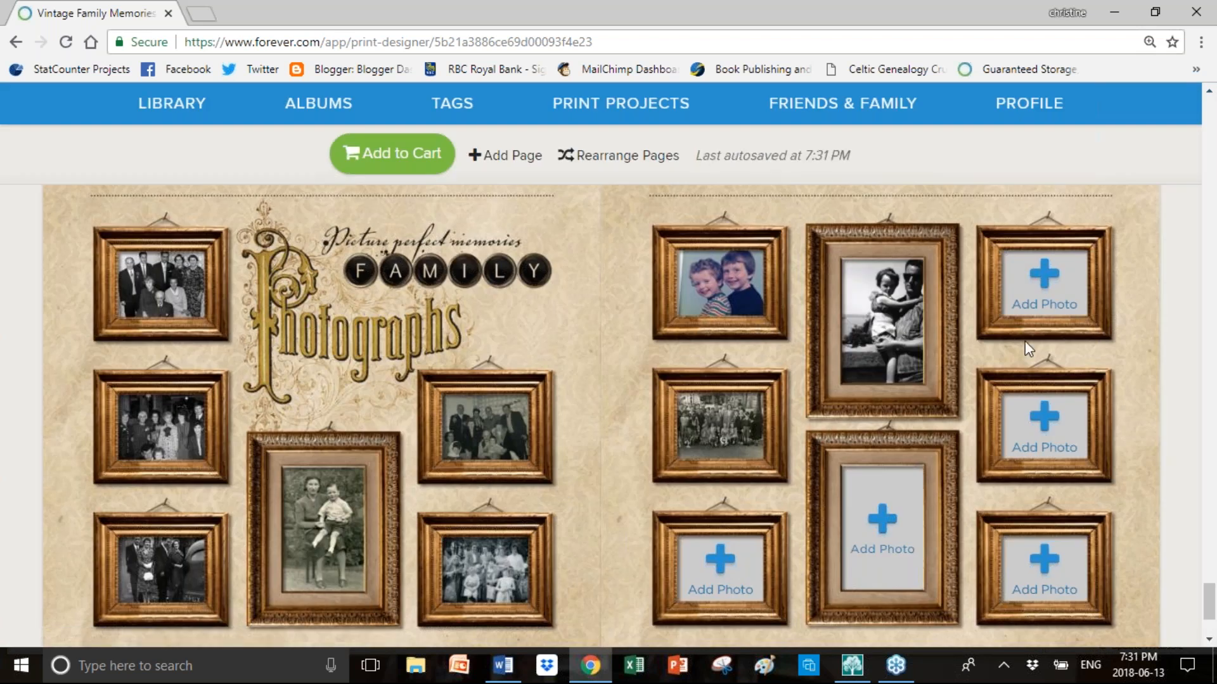
pyautogui.click(882, 304)
pyautogui.moveTo(883, 320); pyautogui.dragTo(864, 325)
pyautogui.click(885, 518)
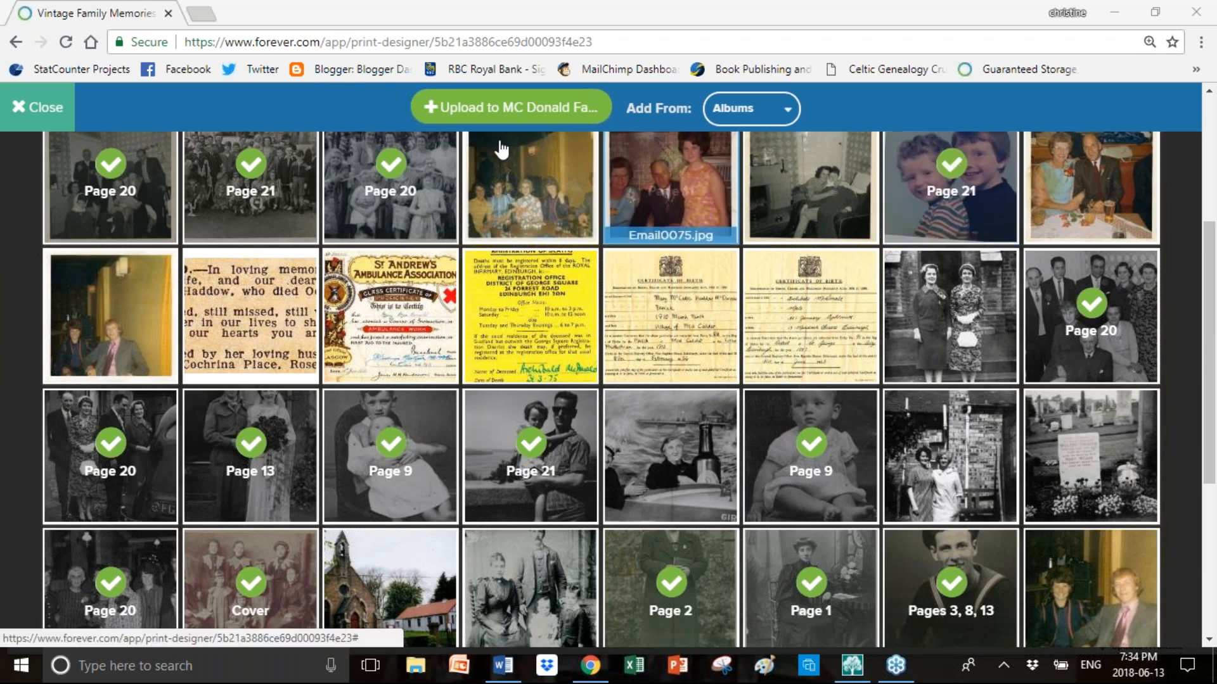
# Upload the scans through SCAN2484 from the flip pal scans dec 2017 folder
pyautogui.click(510, 107)
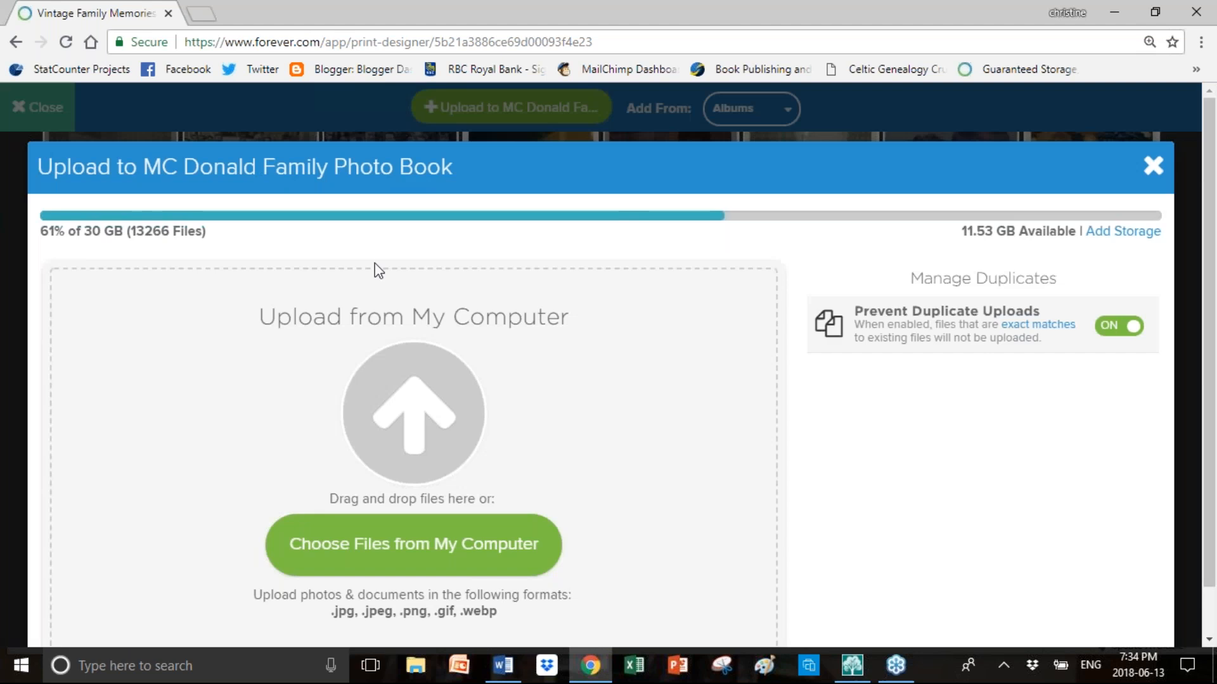
pyautogui.click(388, 542)
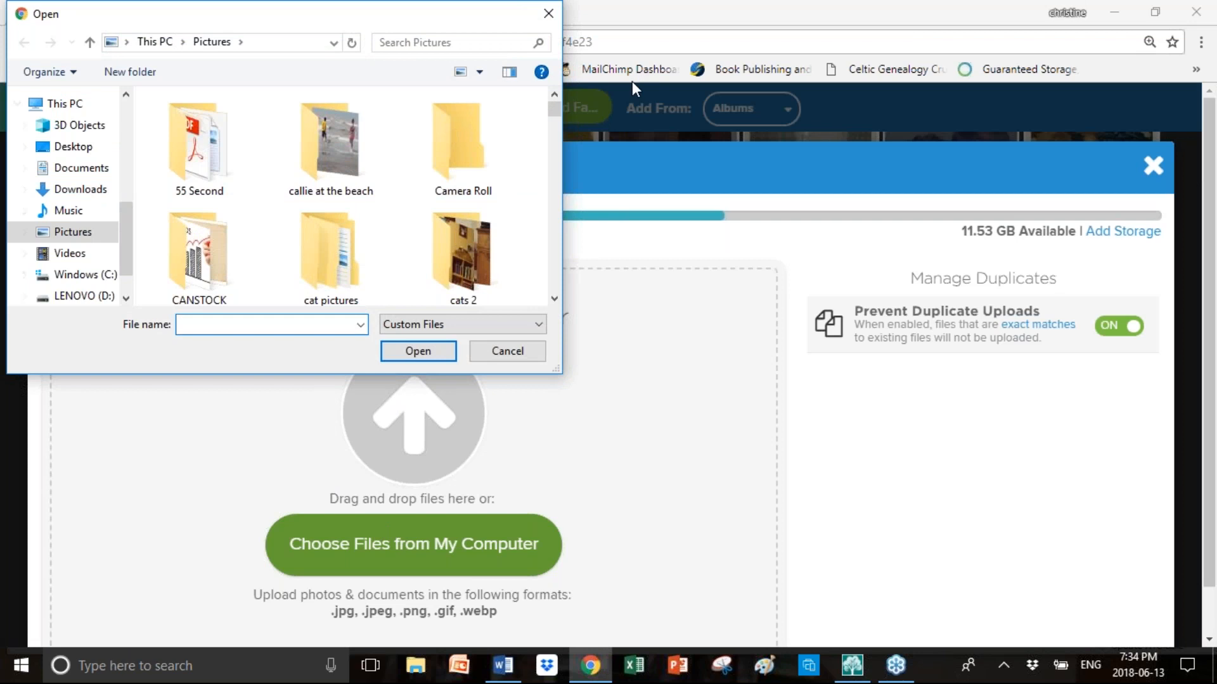
pyautogui.moveTo(550, 104)
pyautogui.mouseDown()
pyautogui.moveTo(544, 134)
pyautogui.moveTo(544, 111)
pyautogui.mouseUp()
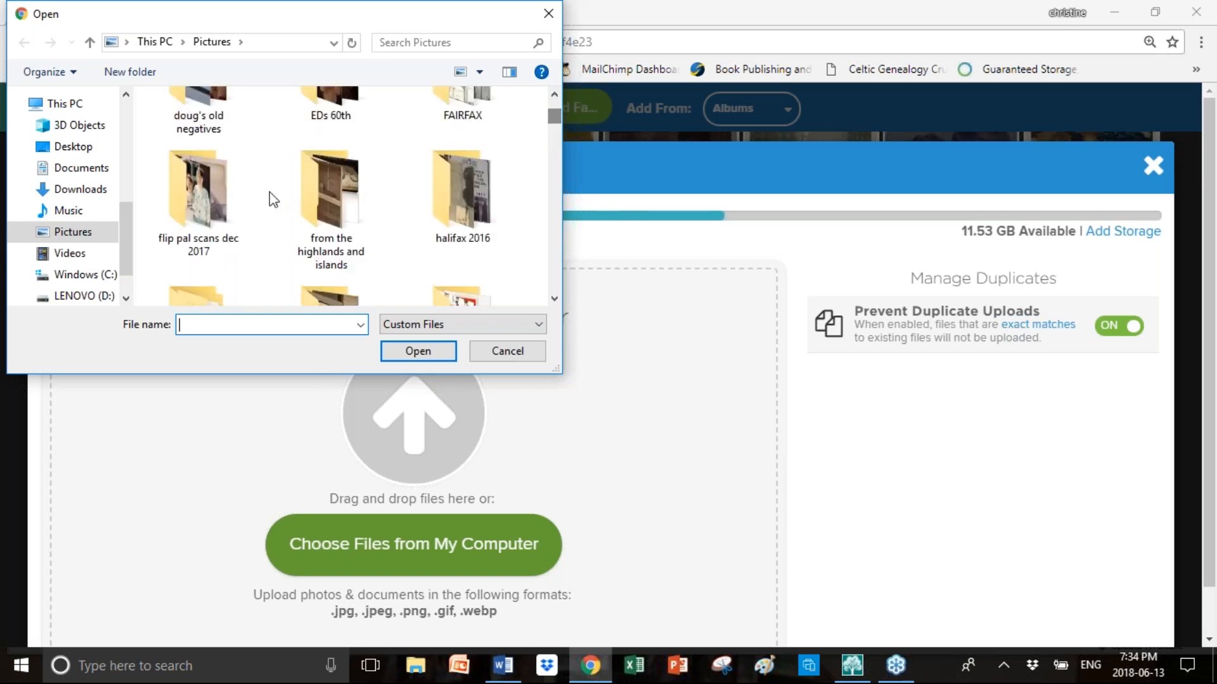
pyautogui.doubleClick(189, 205)
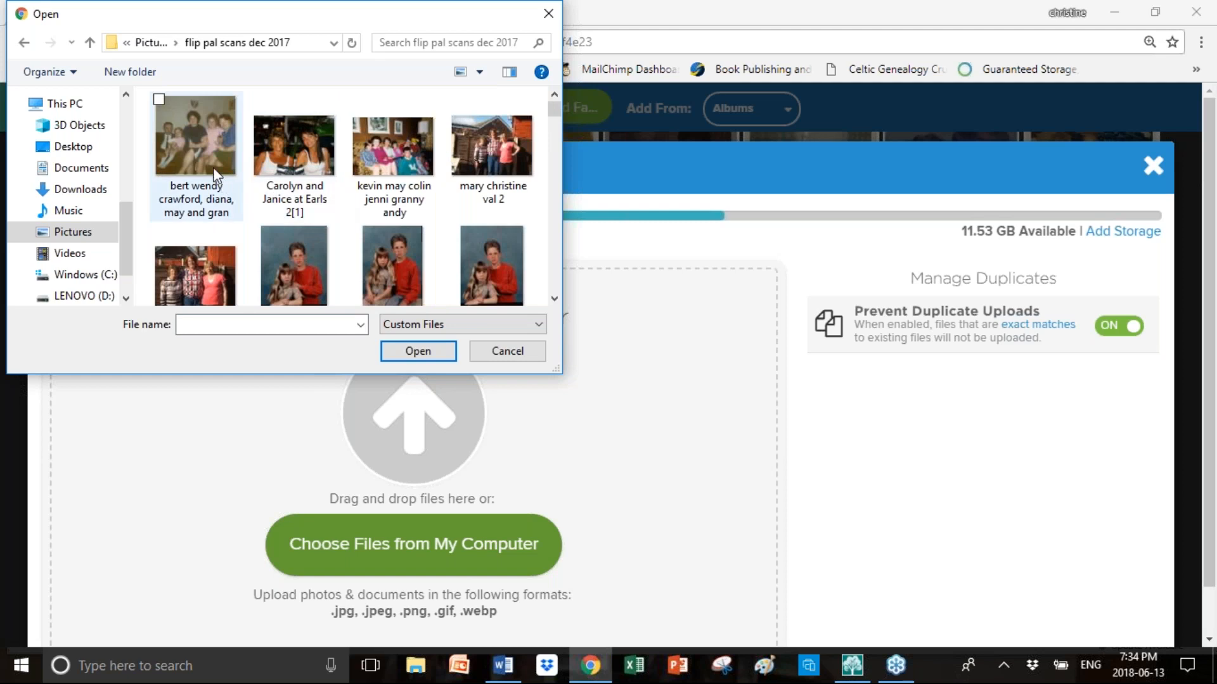
pyautogui.click(205, 146)
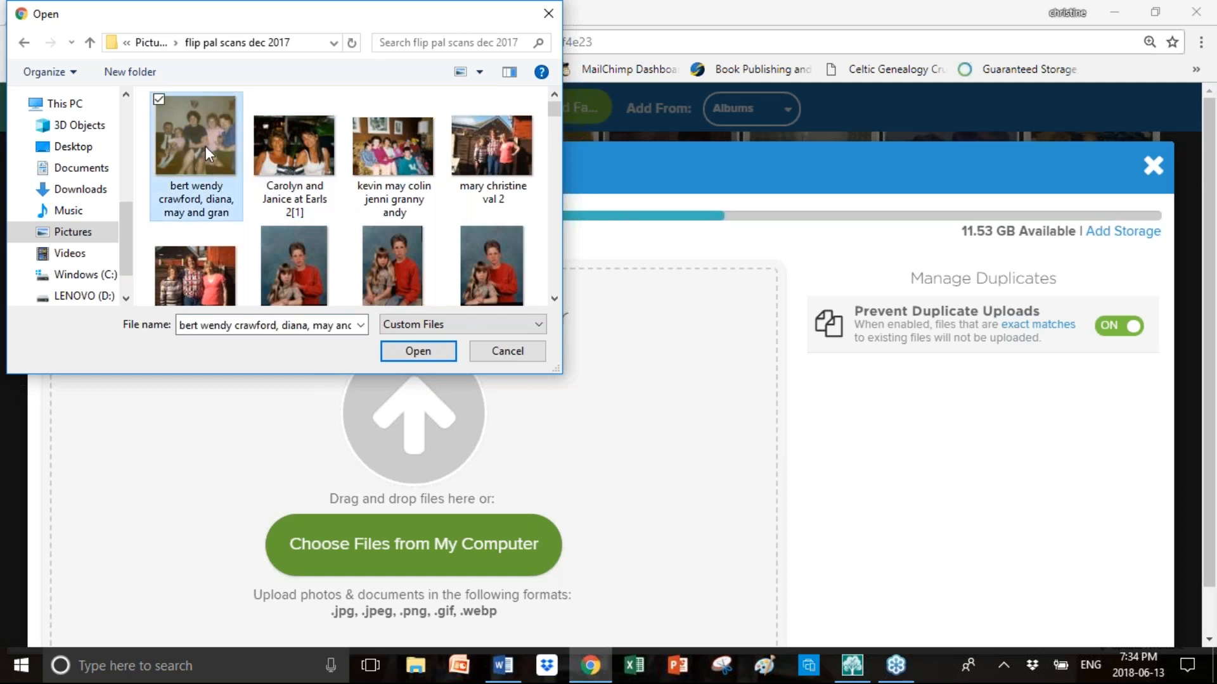
pyautogui.click(554, 299)
pyautogui.scroll(-8, 554, 303)
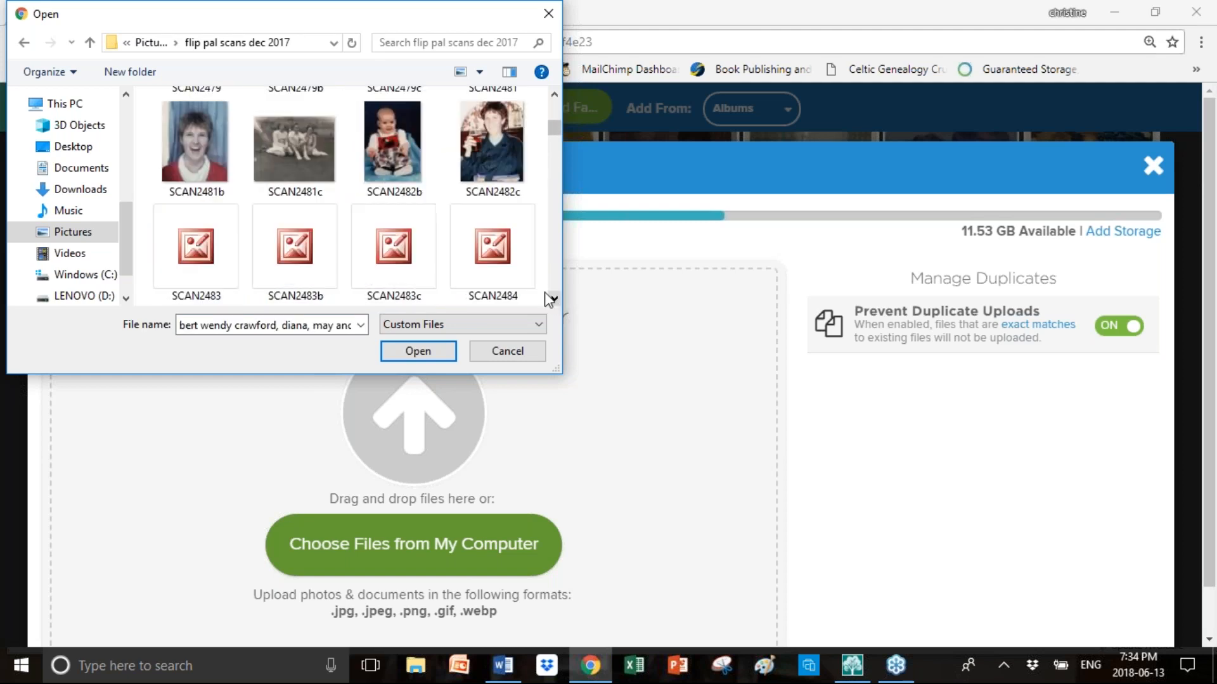
pyautogui.keyDown('shift'); pyautogui.click(494, 261); pyautogui.keyUp('shift')
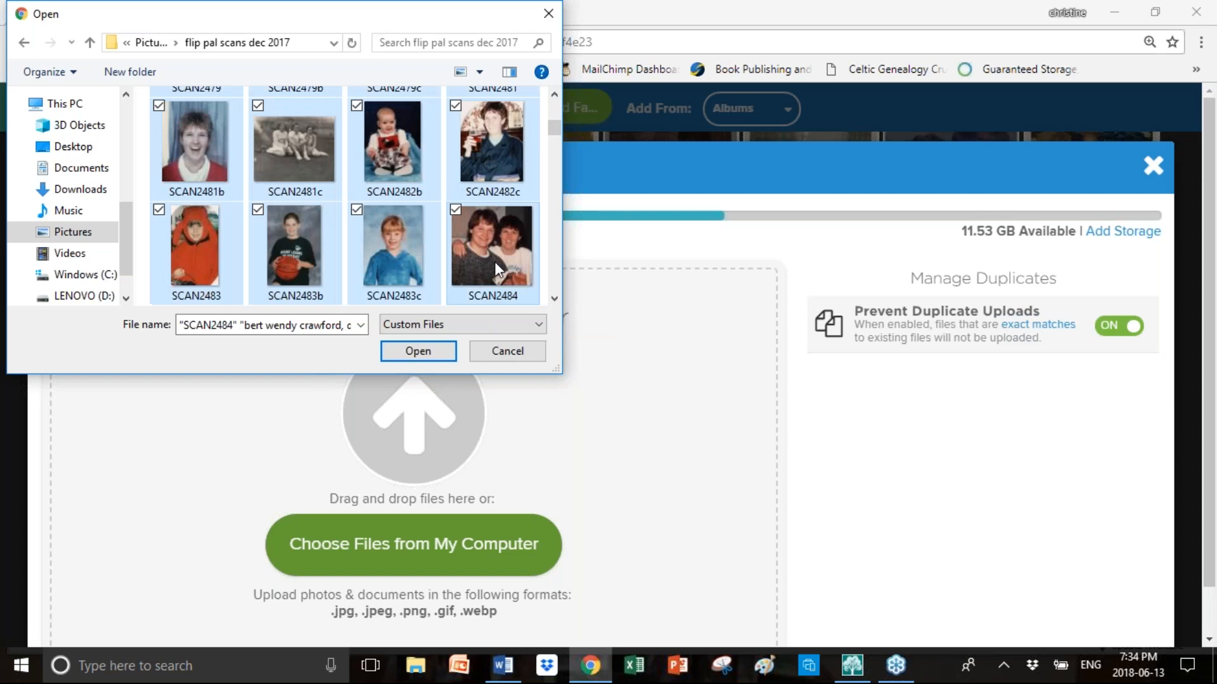
pyautogui.click(408, 354)
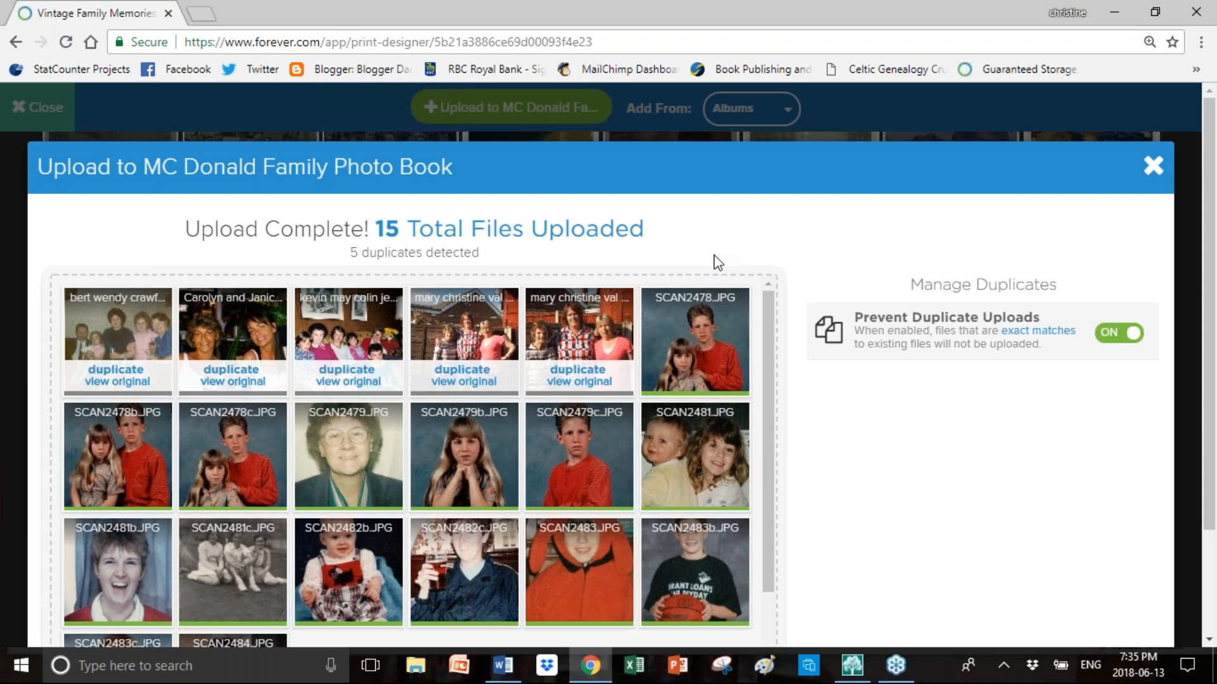
# Toggle duplicate upload prevention off and back on, then finish uploading the 15 files
pyautogui.scroll(-1, 768, 320)
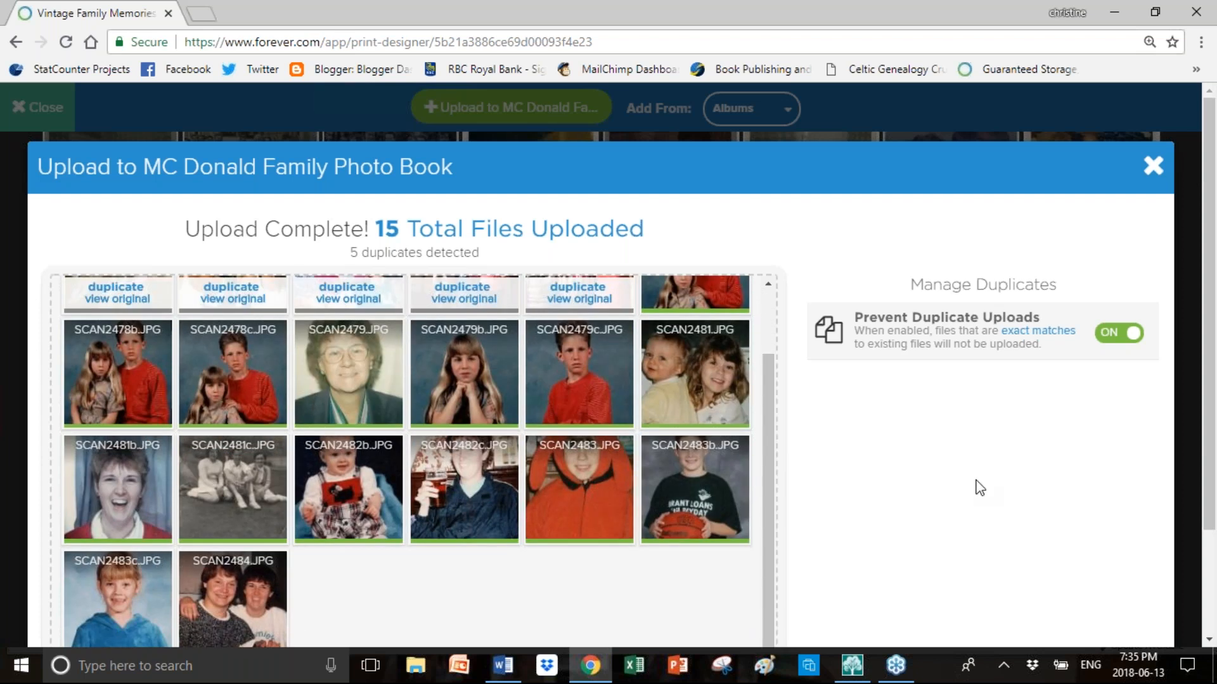
pyautogui.click(1103, 342)
pyautogui.click(1103, 341)
pyautogui.scroll(-2, 977, 415)
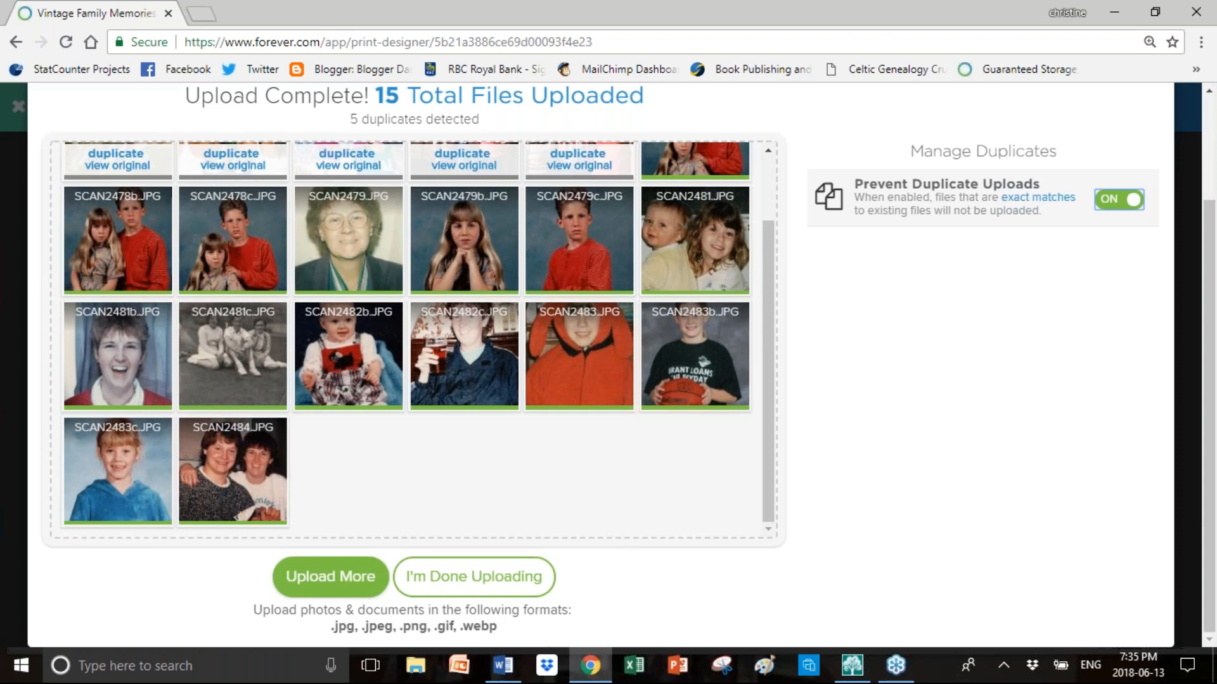
pyautogui.click(456, 582)
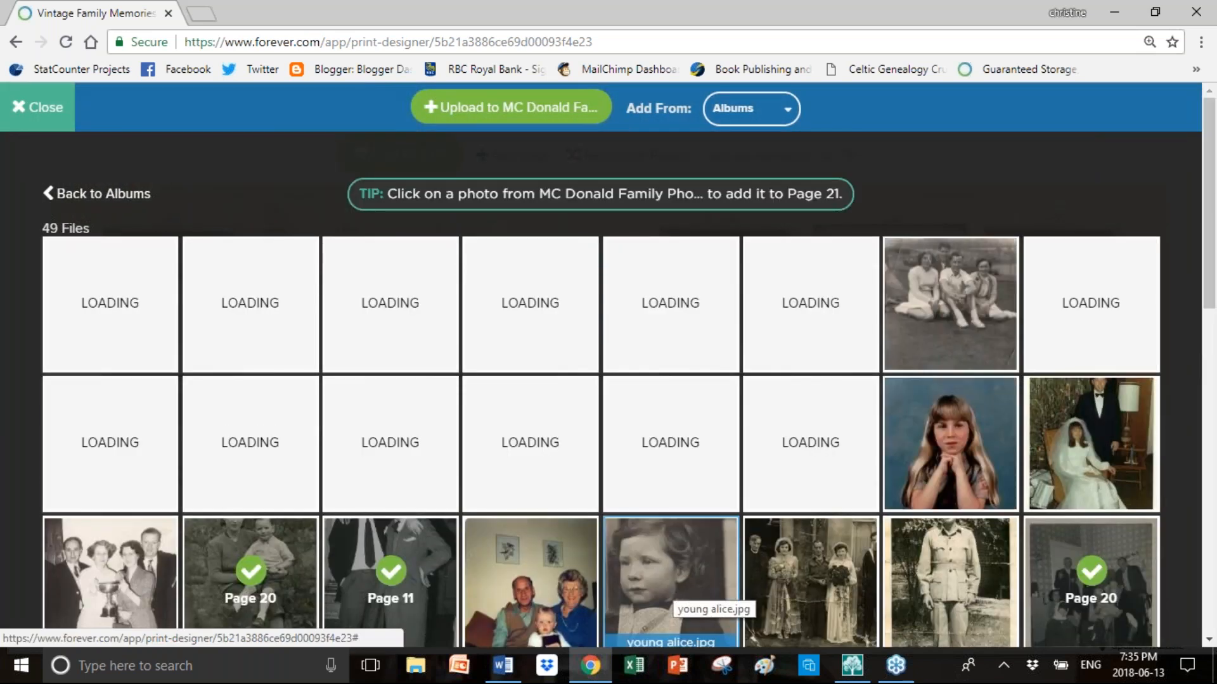
# Add young alice.jpg to Page 11 and close the Albums photo picker
pyautogui.click(675, 586)
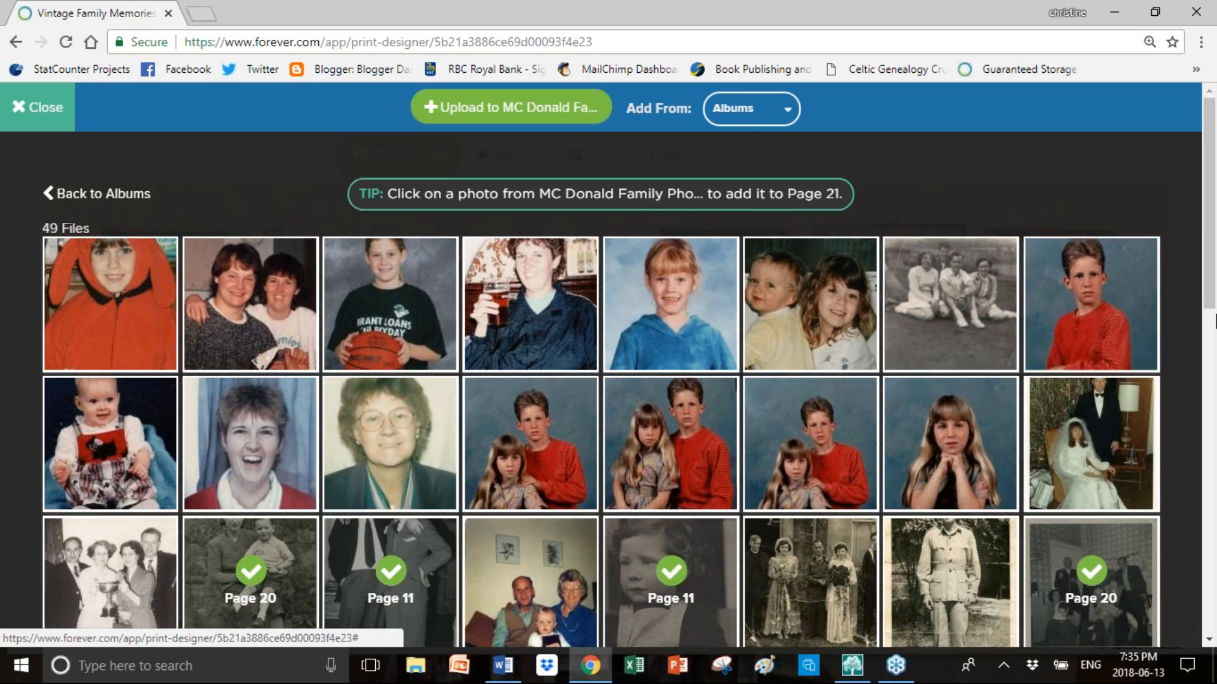
pyautogui.click(1203, 301)
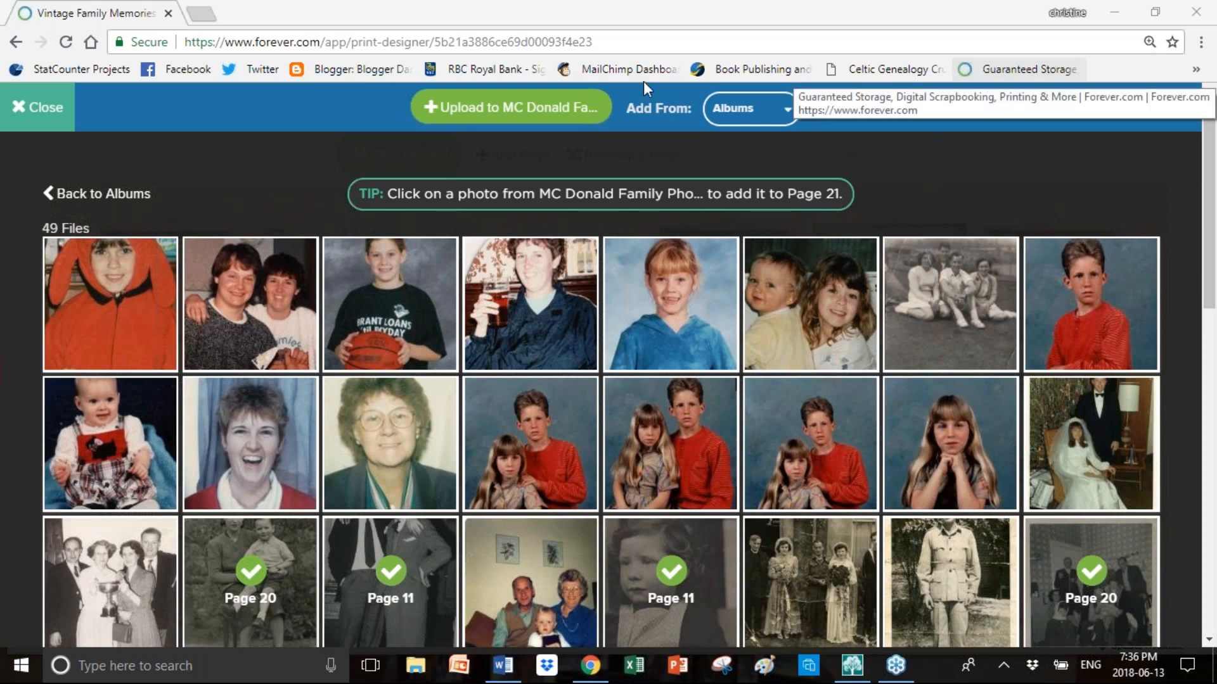
pyautogui.click(21, 109)
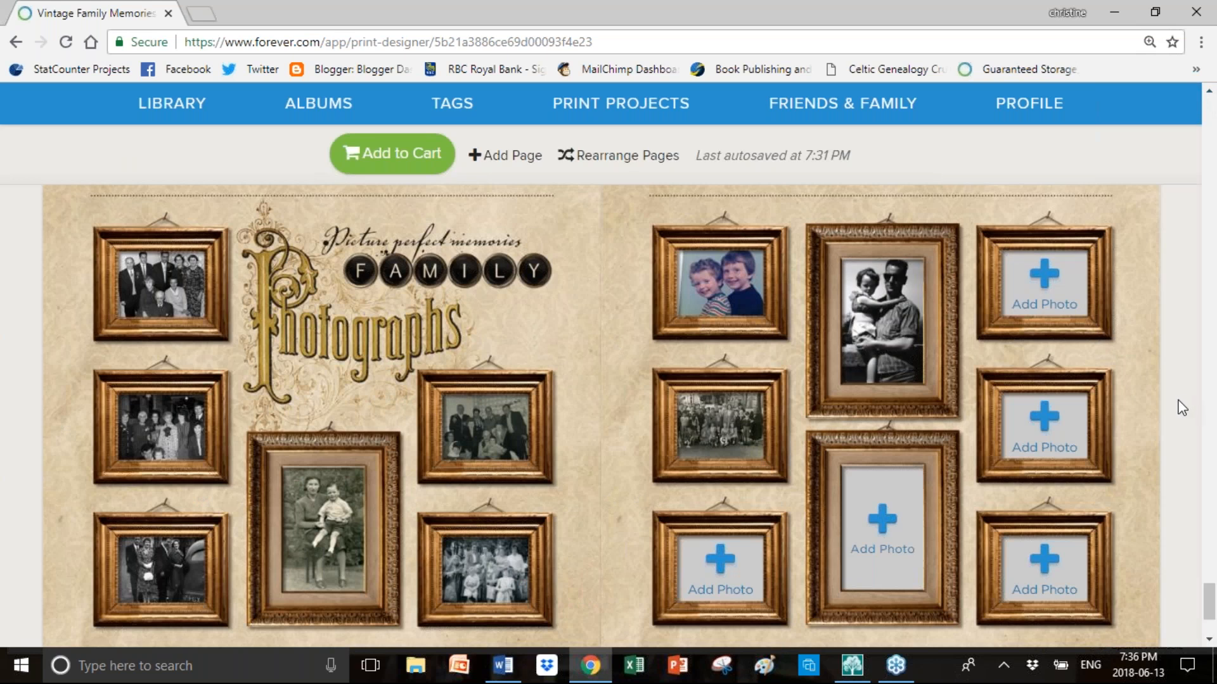
pyautogui.scroll(-3, 1182, 408)
pyautogui.scroll(12, 1182, 407)
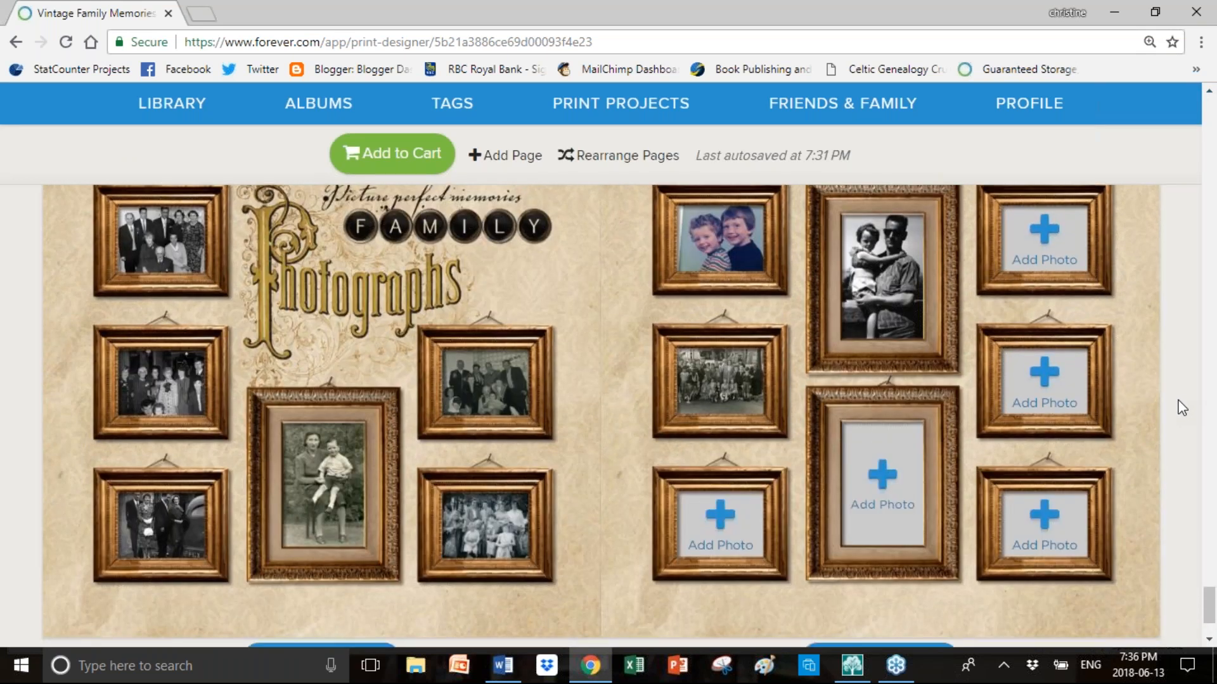
pyautogui.scroll(20, 1182, 407)
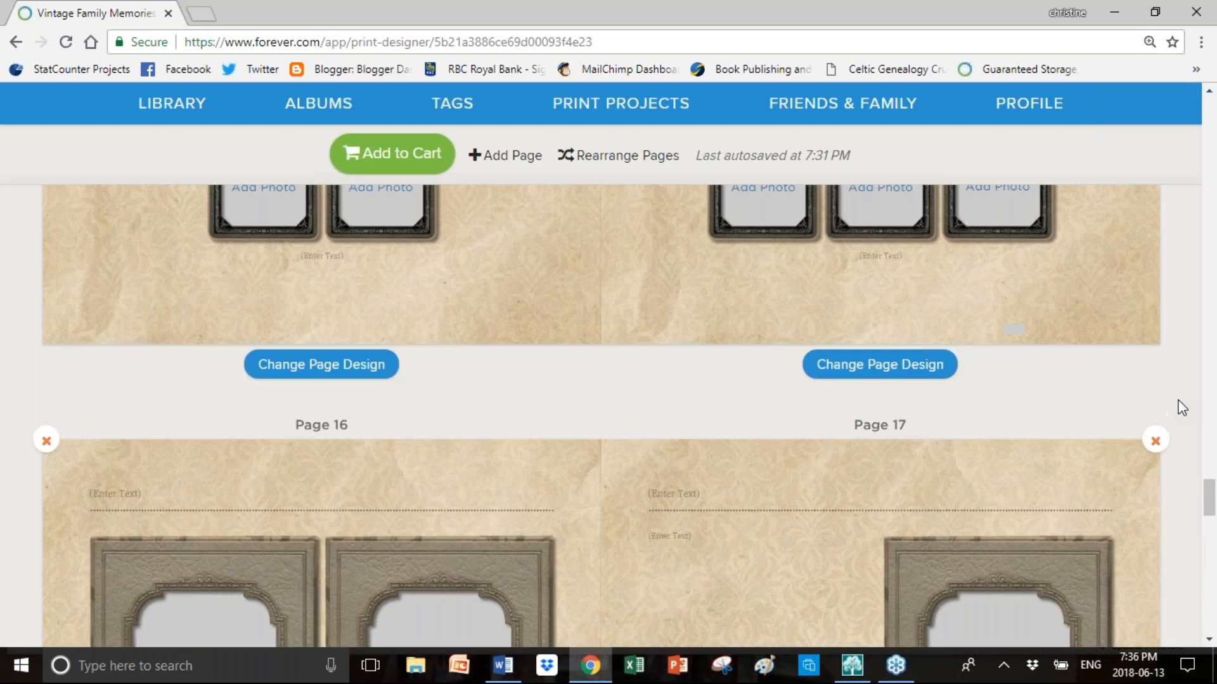
pyautogui.scroll(-6, 1182, 408)
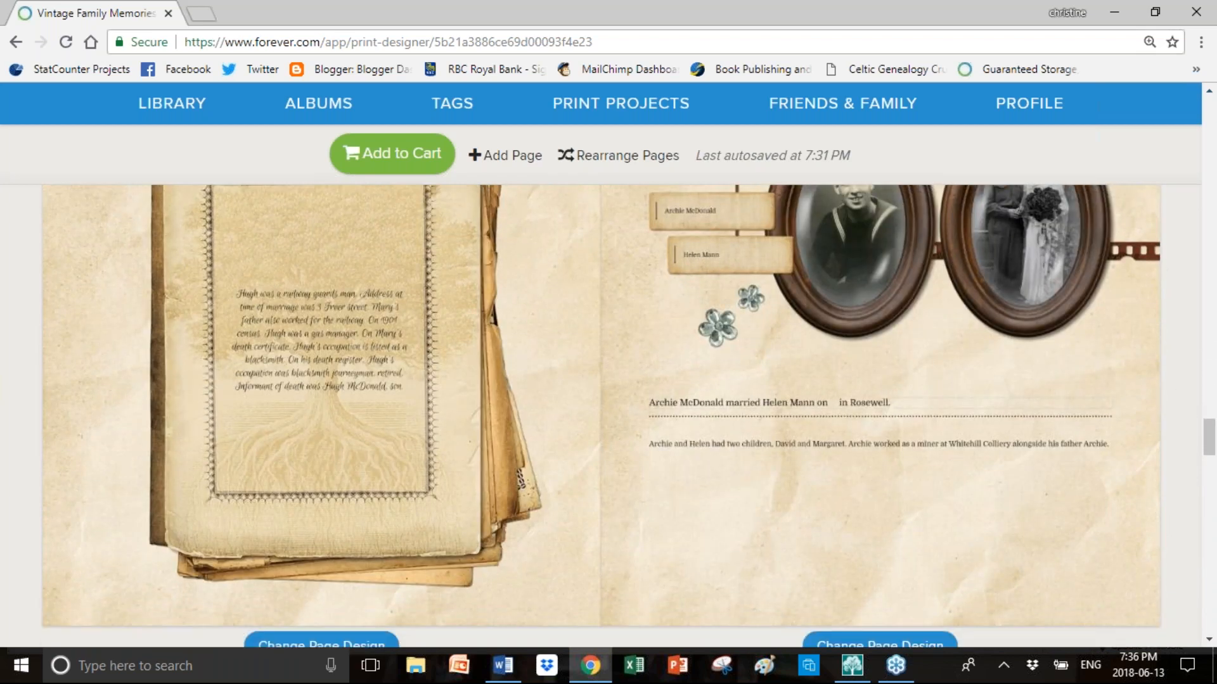
pyautogui.doubleClick(399, 429)
pyautogui.doubleClick(543, 361)
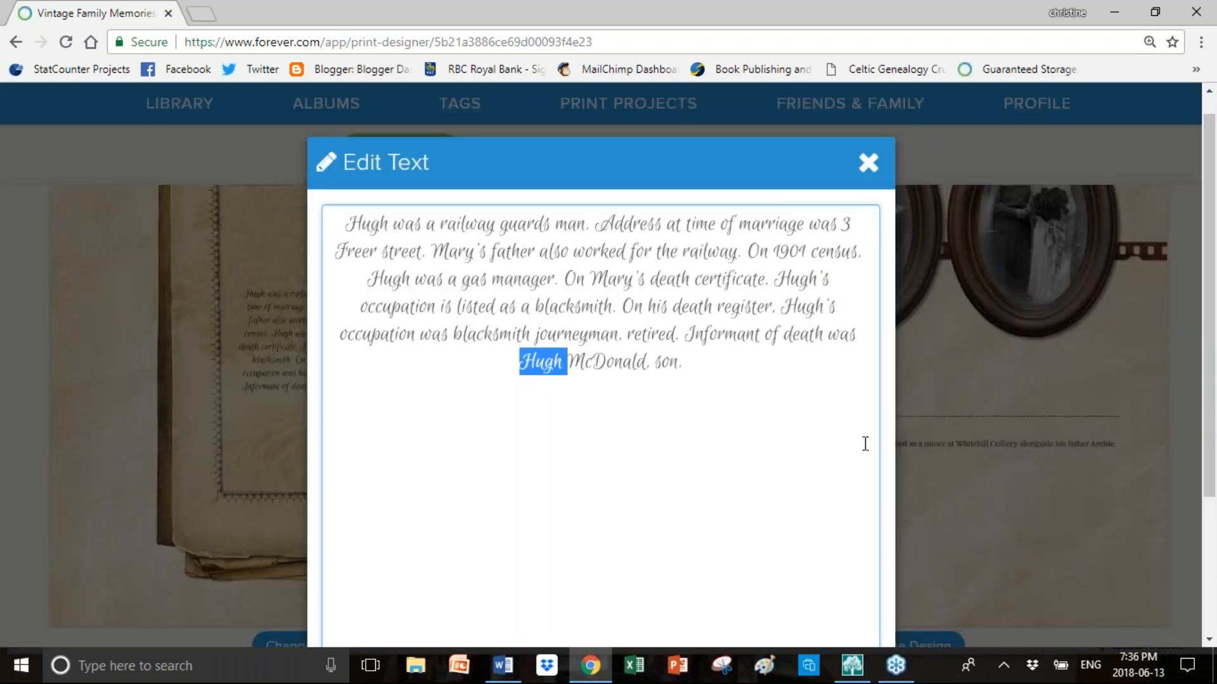
pyautogui.scroll(-3, 865, 444)
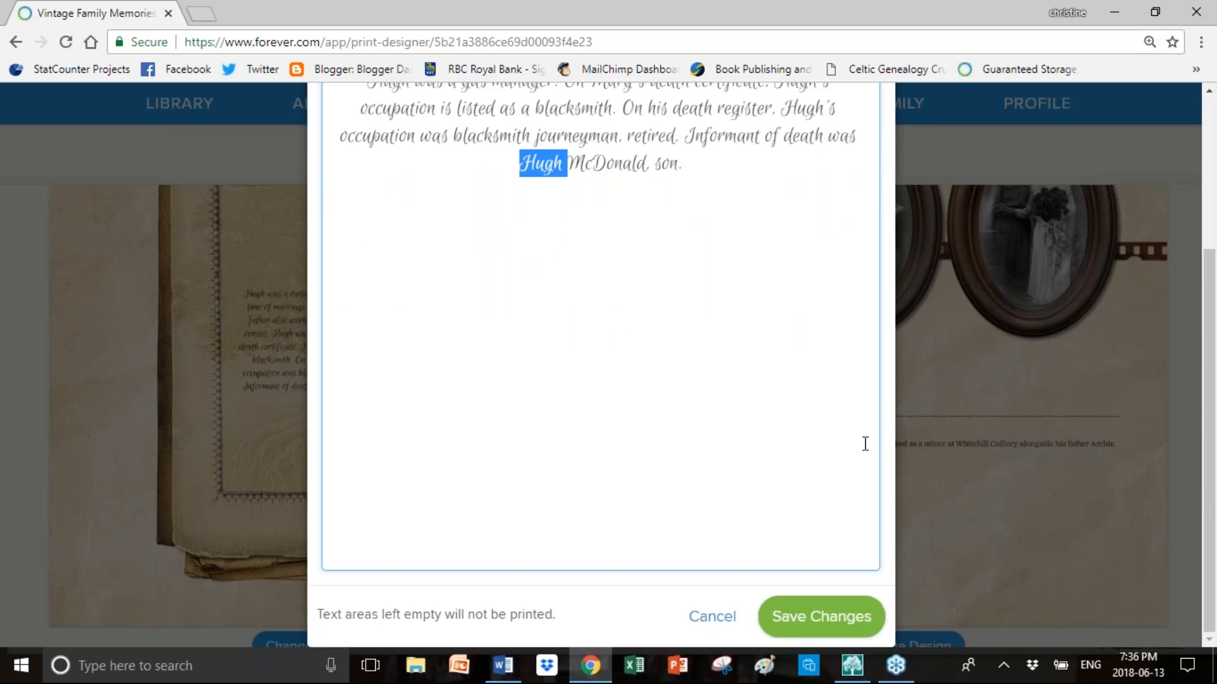
pyautogui.scroll(3, 865, 443)
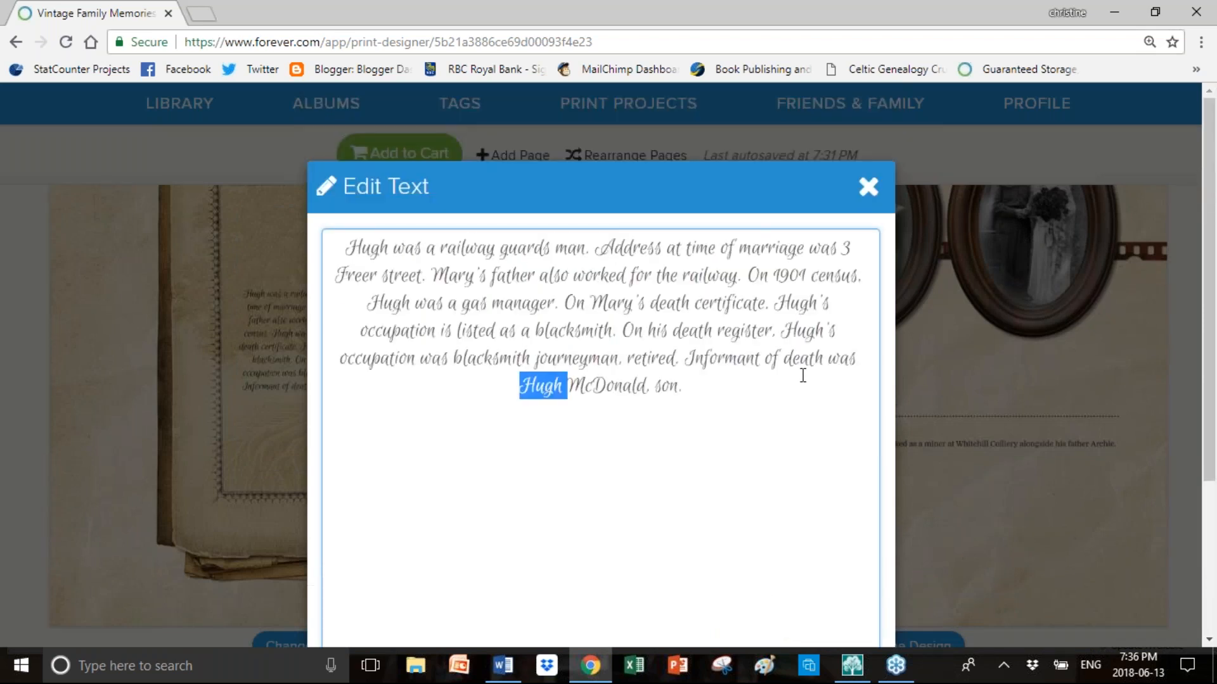
pyautogui.click(868, 186)
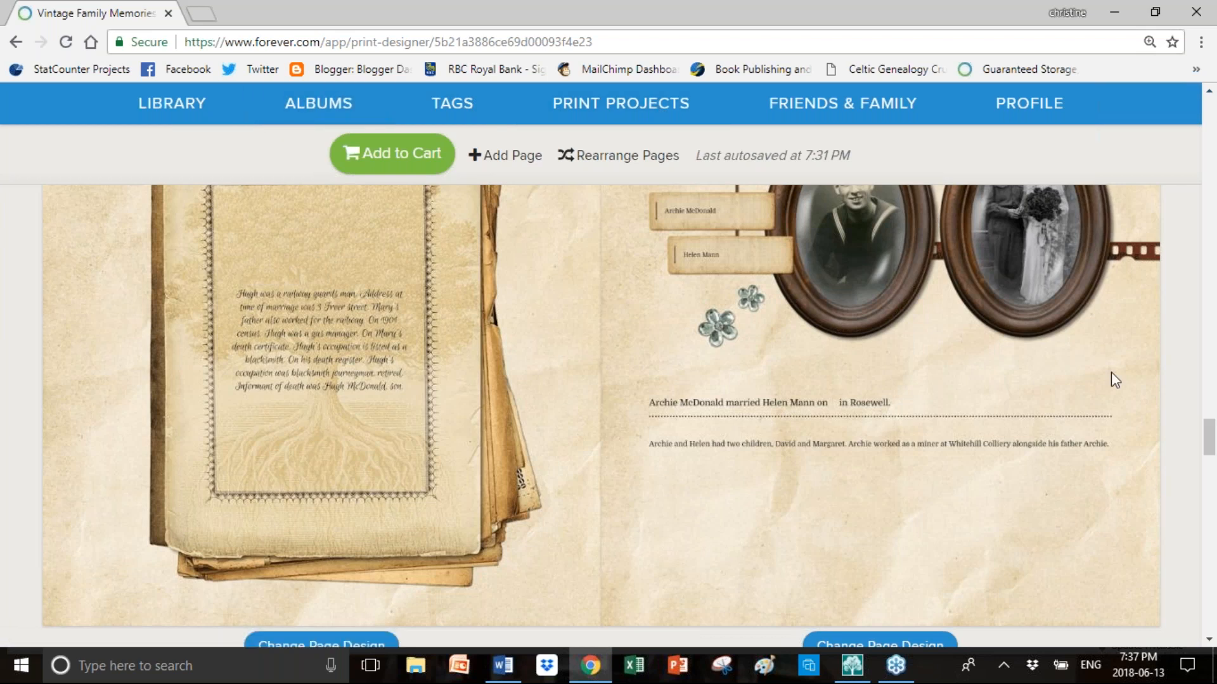
pyautogui.scroll(-5, 1111, 372)
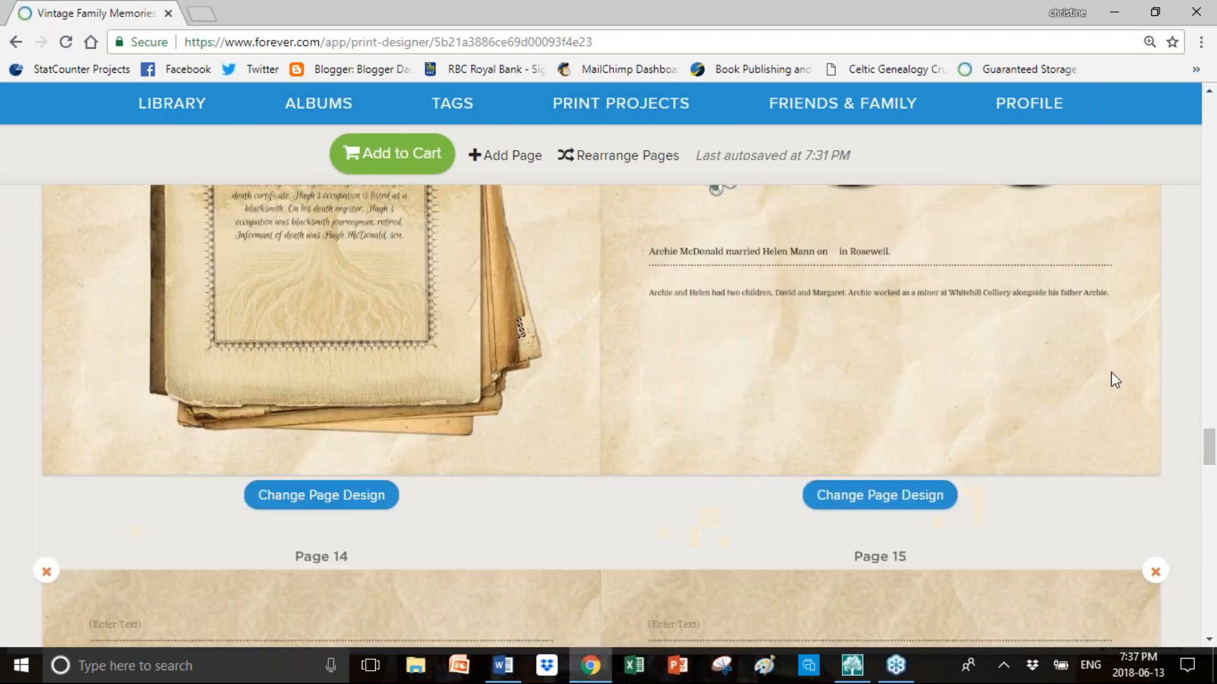
pyautogui.scroll(-15, 1113, 379)
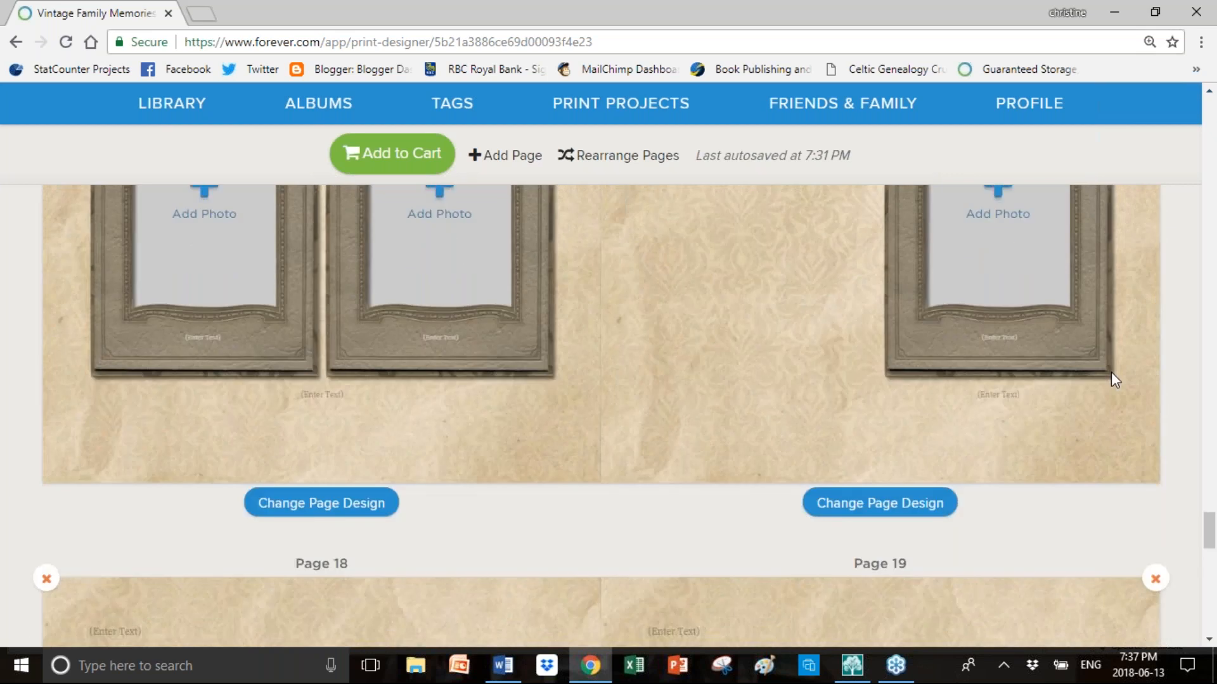
pyautogui.scroll(-12, 1112, 371)
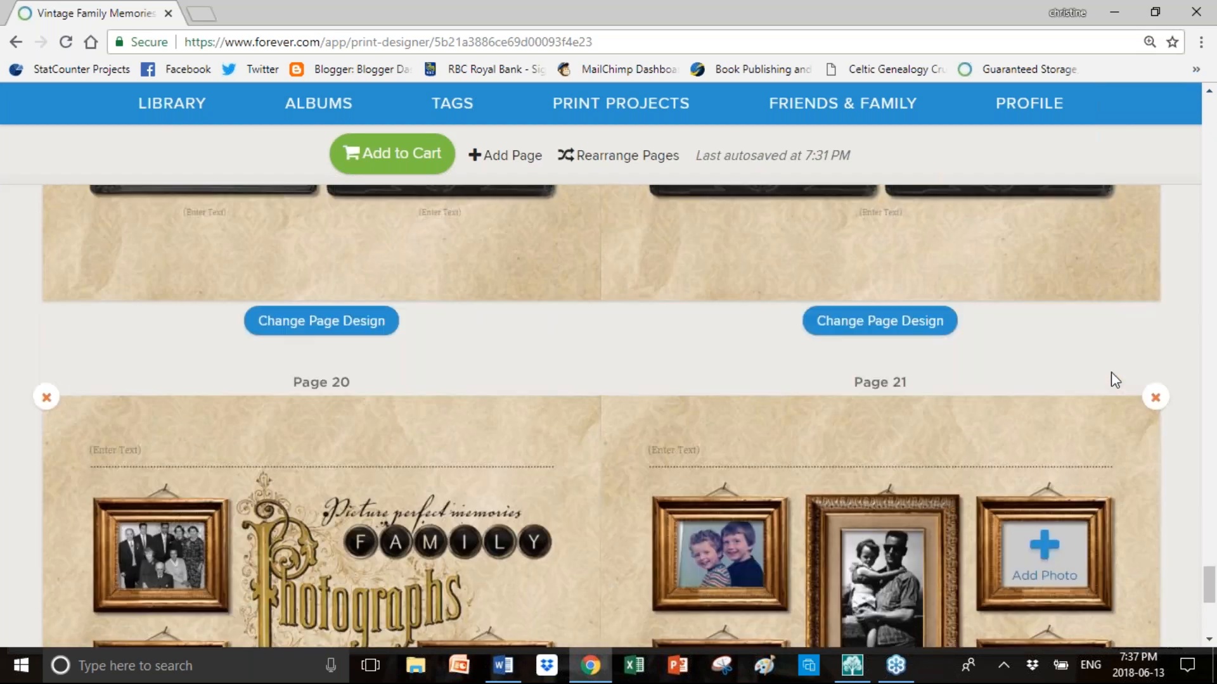
pyautogui.scroll(20, 1111, 373)
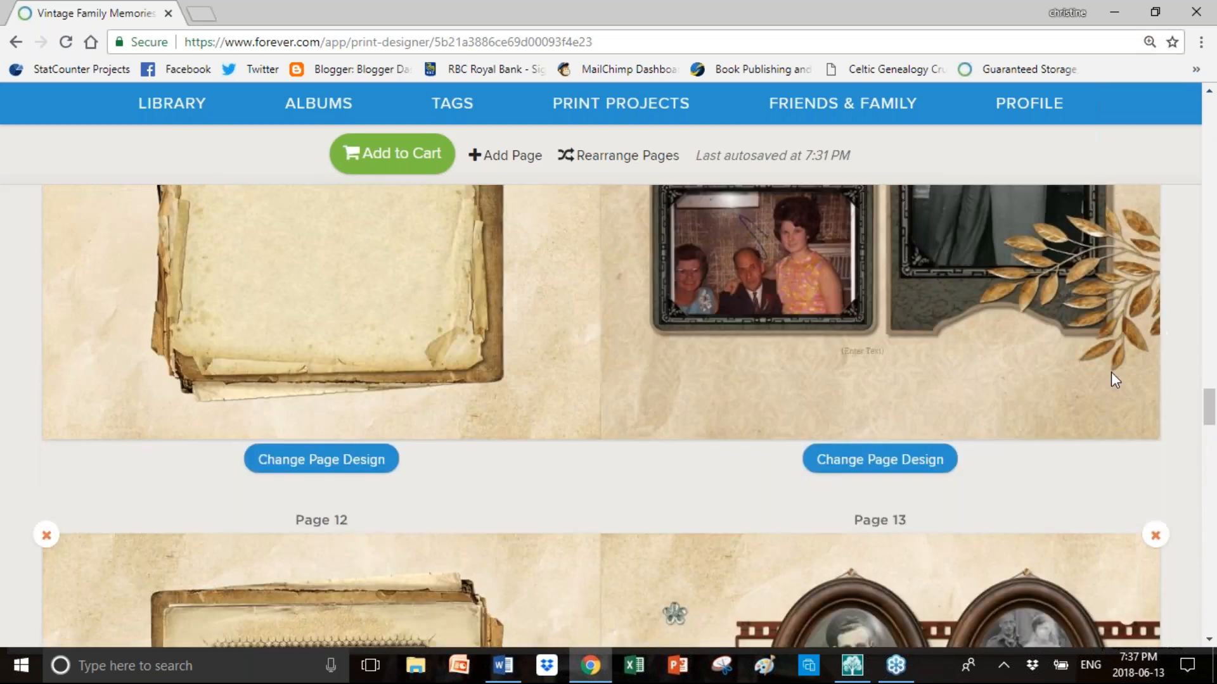
pyautogui.scroll(20, 1112, 372)
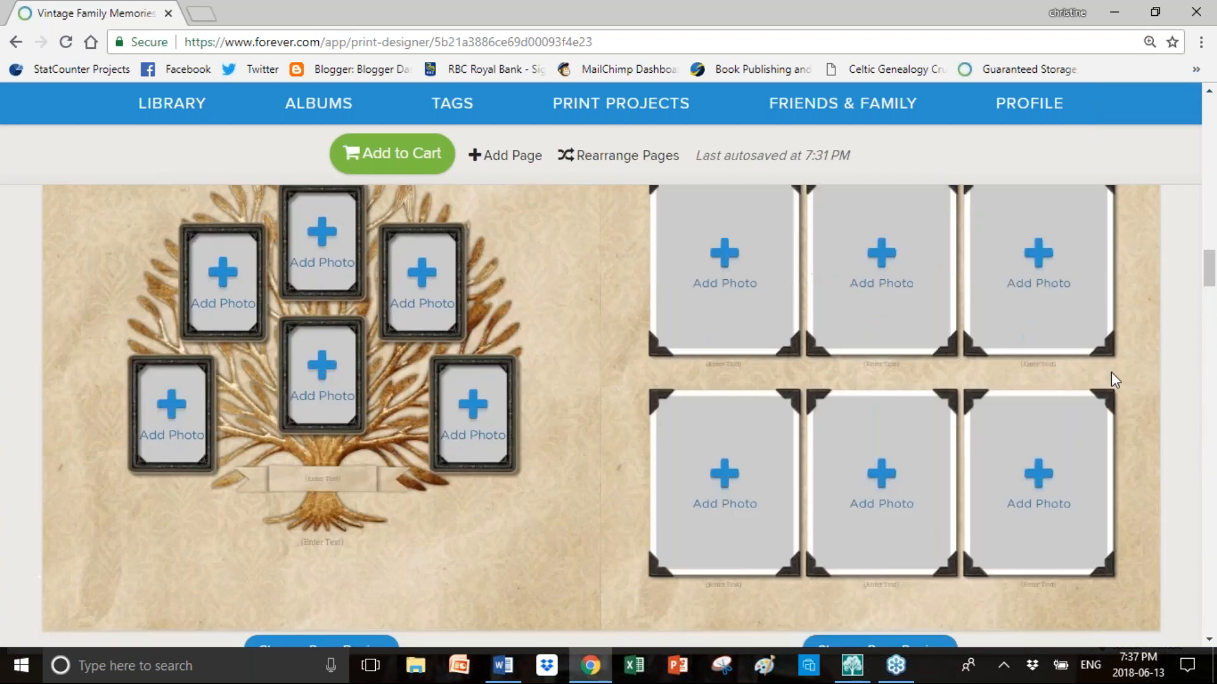
pyautogui.scroll(15, 1111, 371)
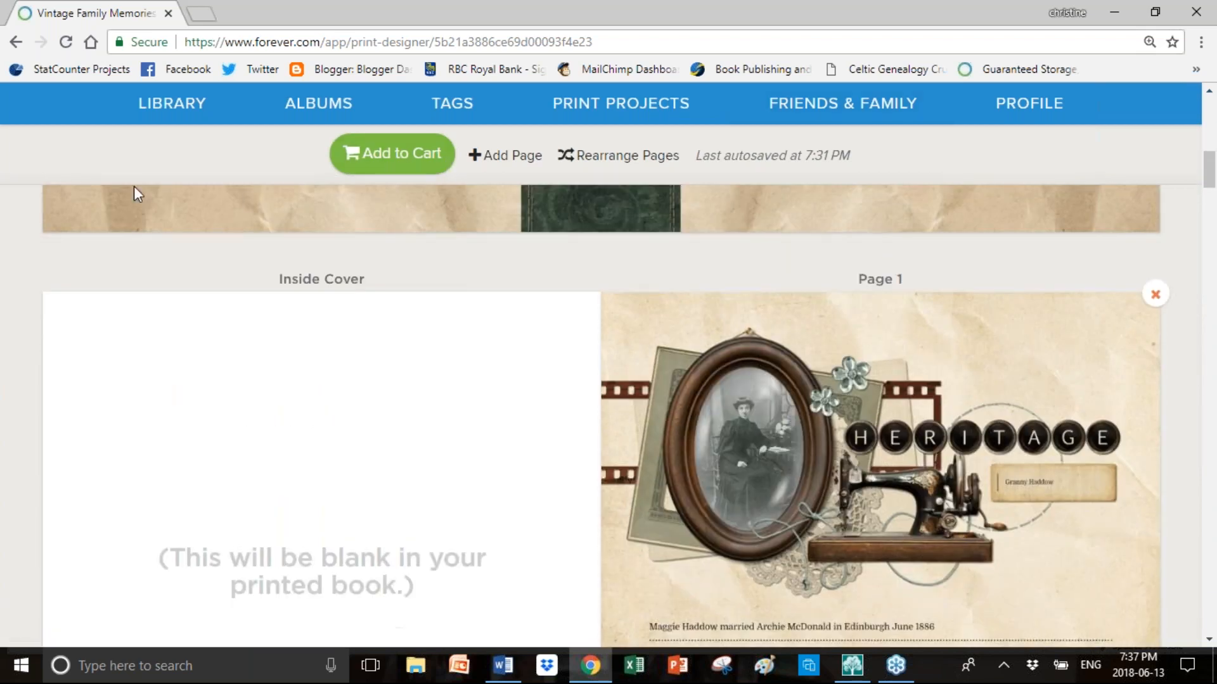
# Add the photo book to the cart, confirming past the missing-photo warning
pyautogui.click(406, 158)
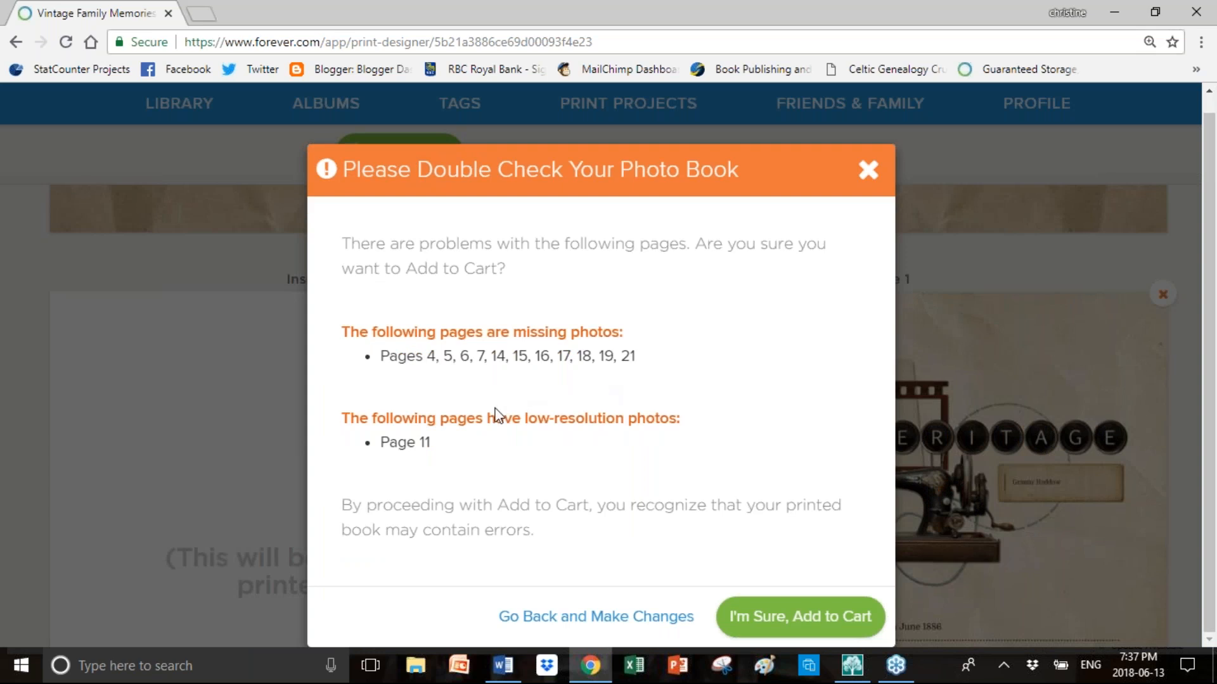
pyautogui.click(809, 619)
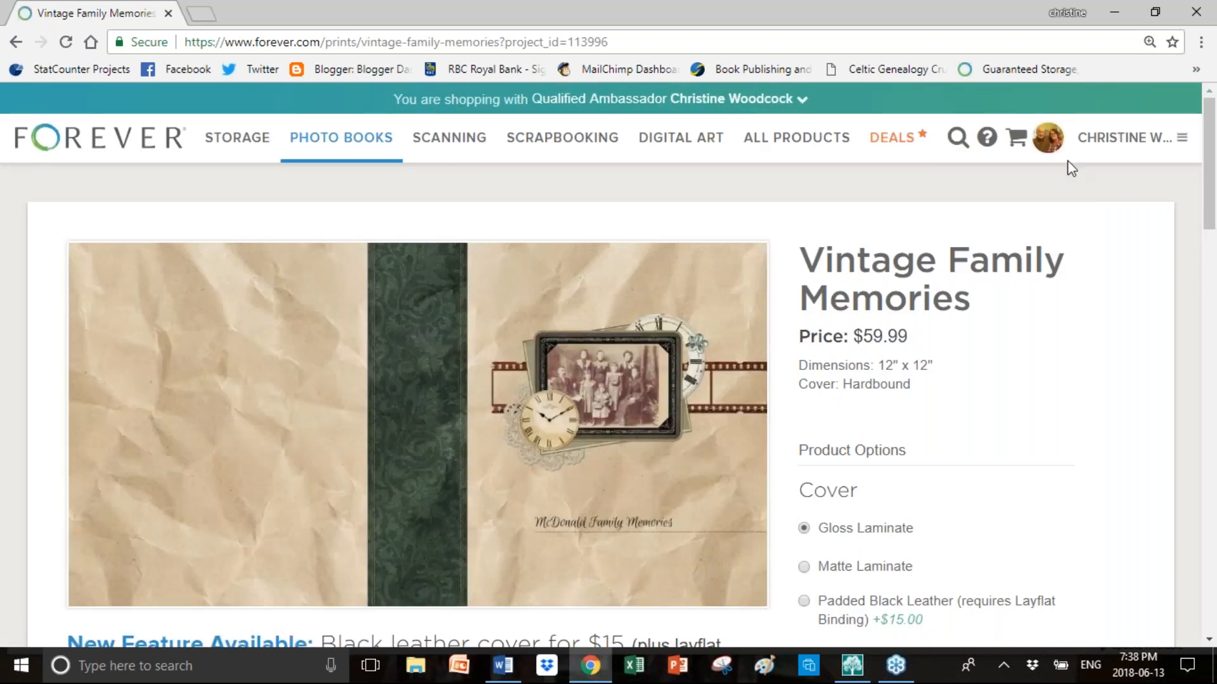
# Switch the cover to Matte Laminate and review the end paper and binding options
pyautogui.click(1210, 58)
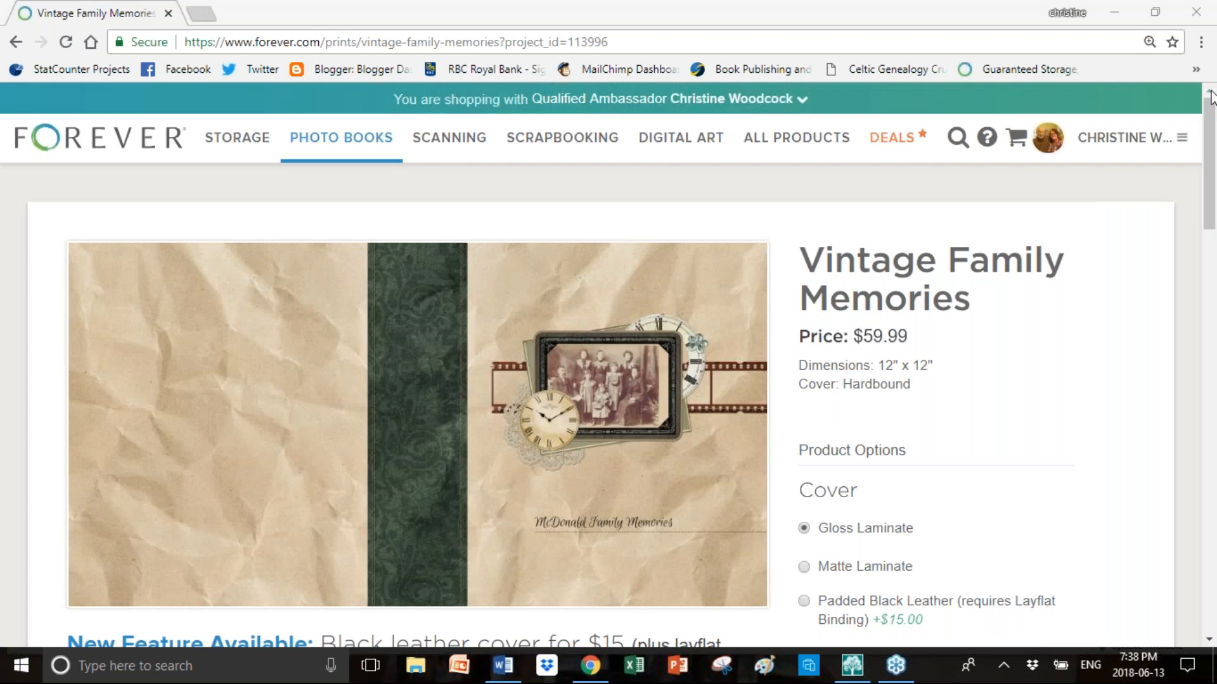
pyautogui.moveTo(1209, 216); pyautogui.dragTo(1211, 255)
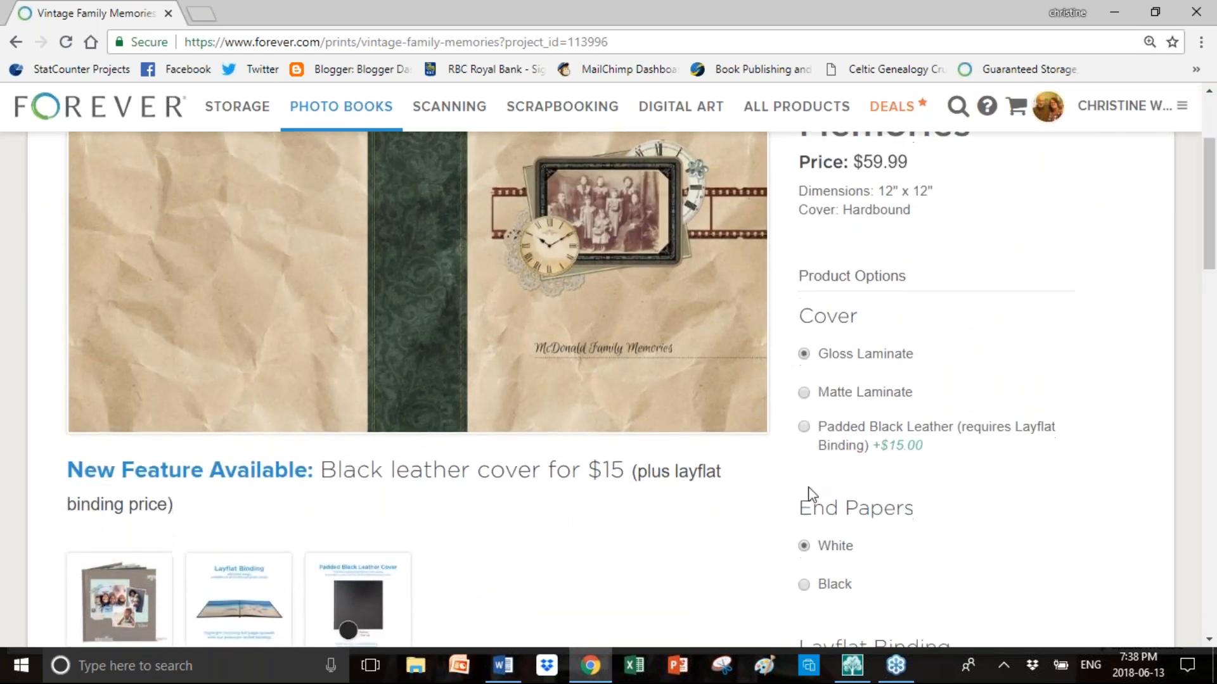
pyautogui.click(808, 394)
pyautogui.moveTo(1210, 254); pyautogui.dragTo(1207, 344)
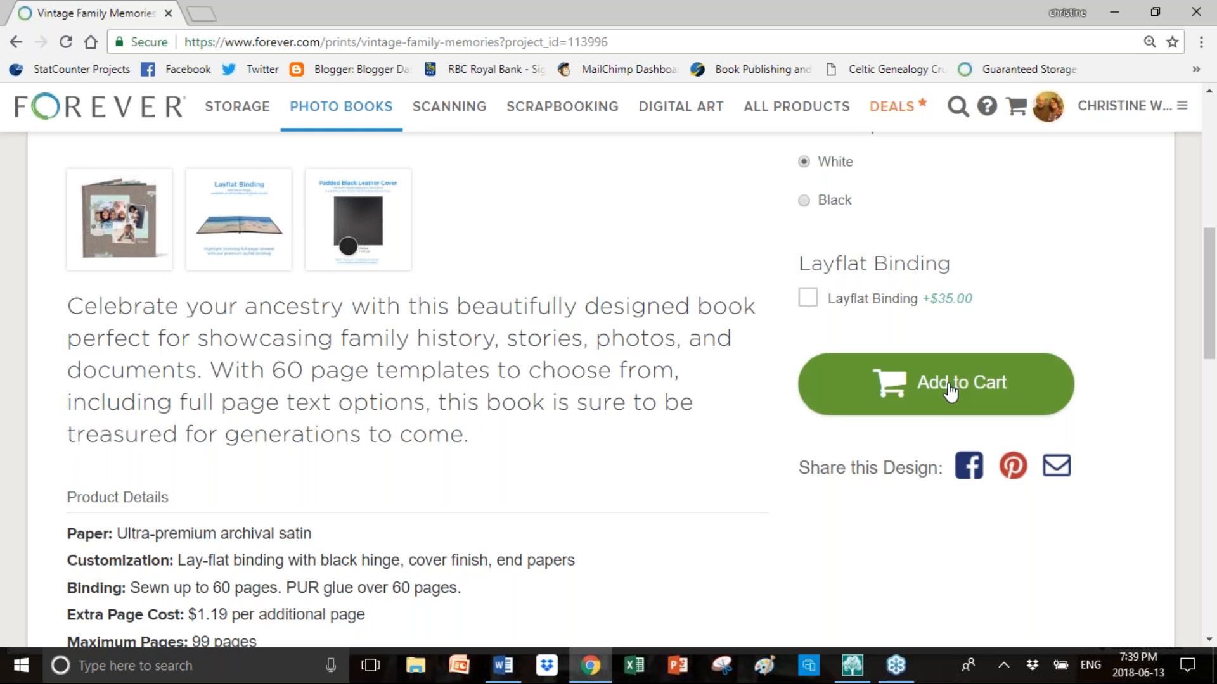
pyautogui.moveTo(1207, 252); pyautogui.dragTo(1207, 273)
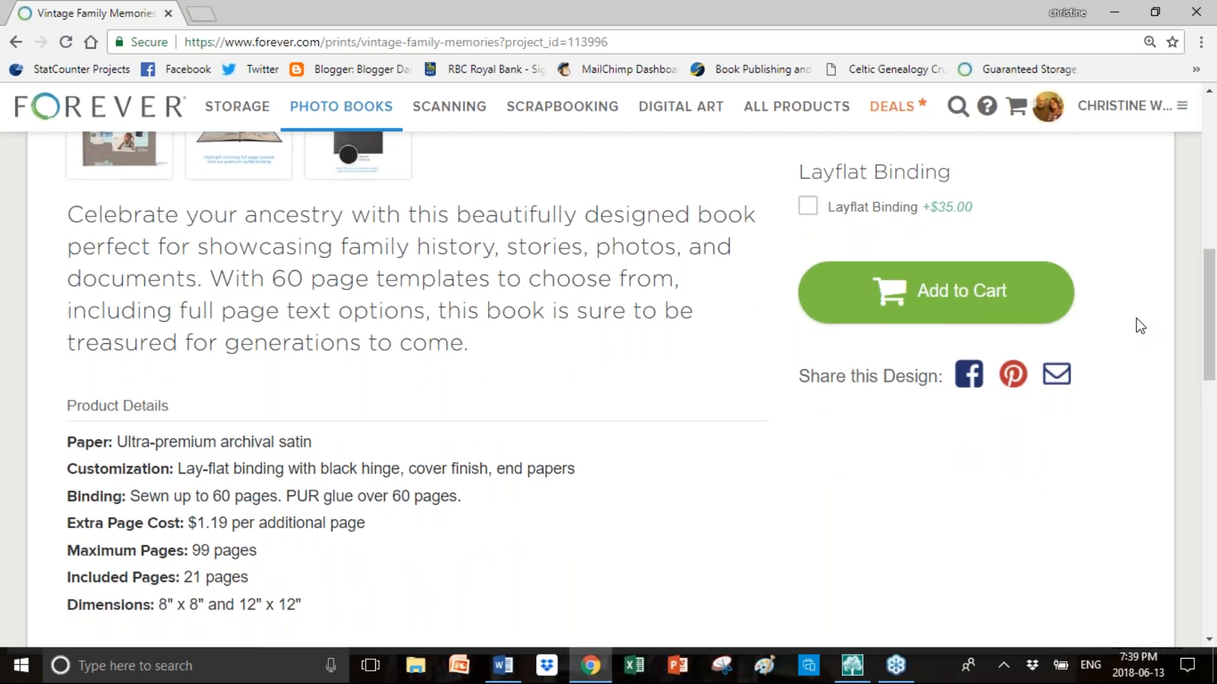
pyautogui.moveTo(1207, 317); pyautogui.dragTo(1210, 282)
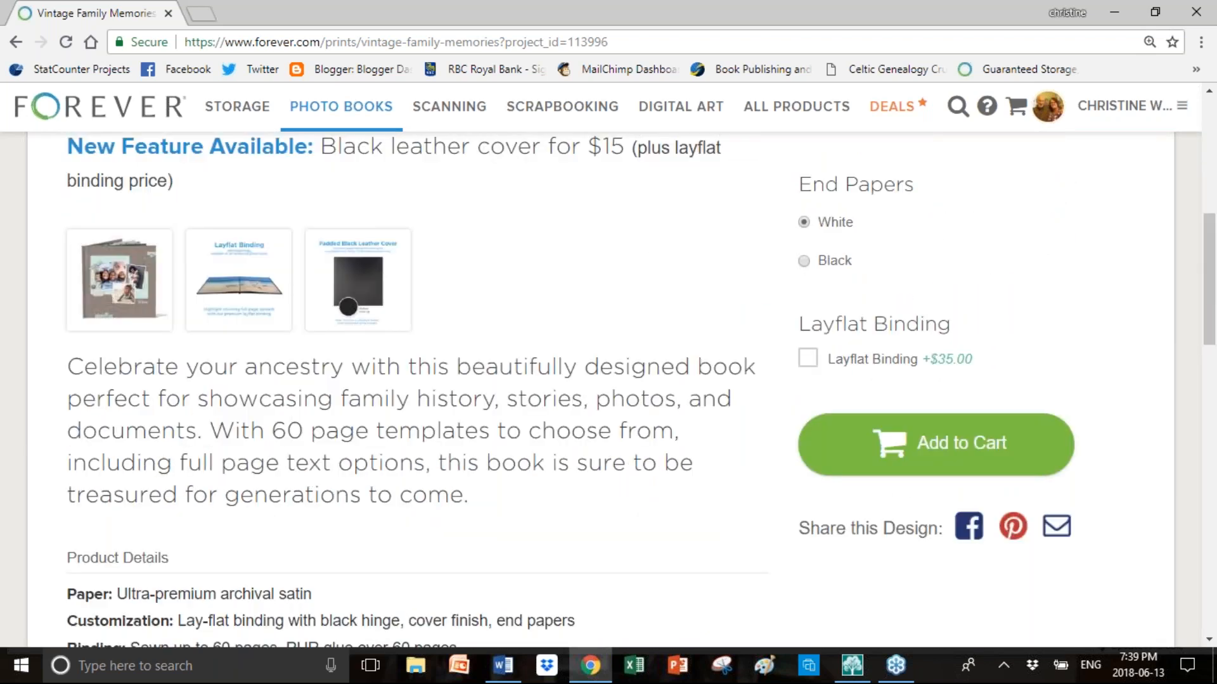
# Add the Matte Laminate Vintage Family Memories book to the cart and review the $59.99 total
pyautogui.click(886, 437)
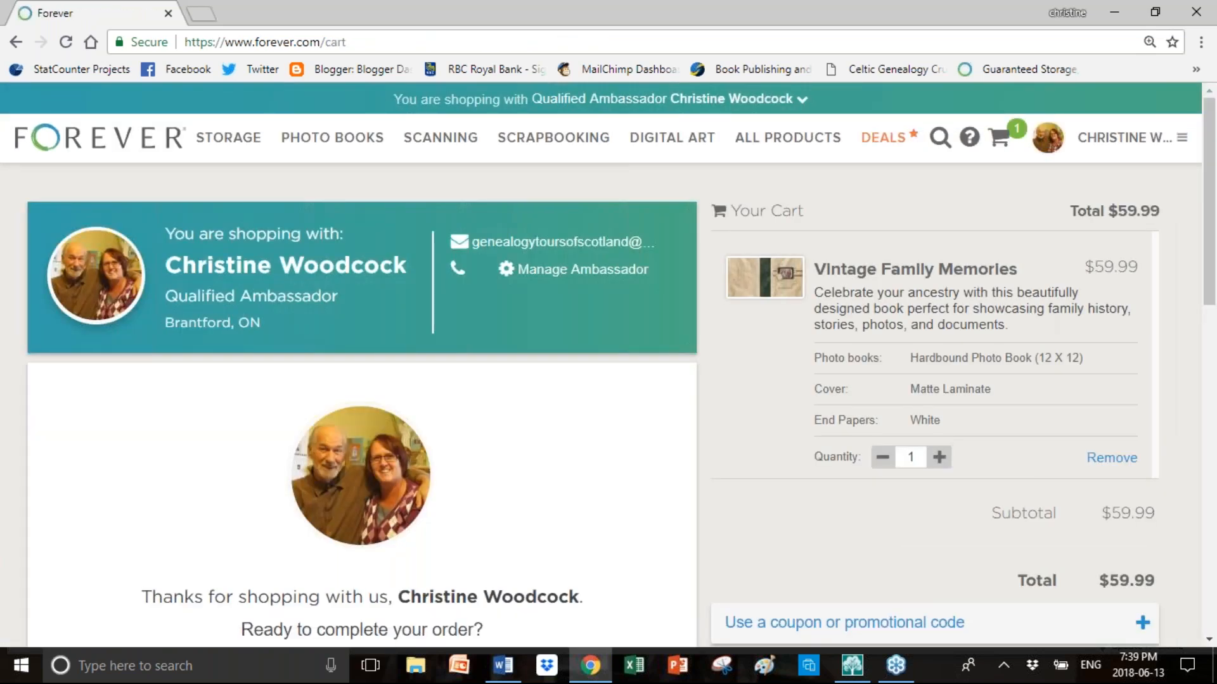
pyautogui.moveTo(1199, 226)
pyautogui.mouseDown()
pyautogui.moveTo(1210, 241)
pyautogui.moveTo(1215, 228)
pyautogui.mouseUp()
pyautogui.click(1180, 235)
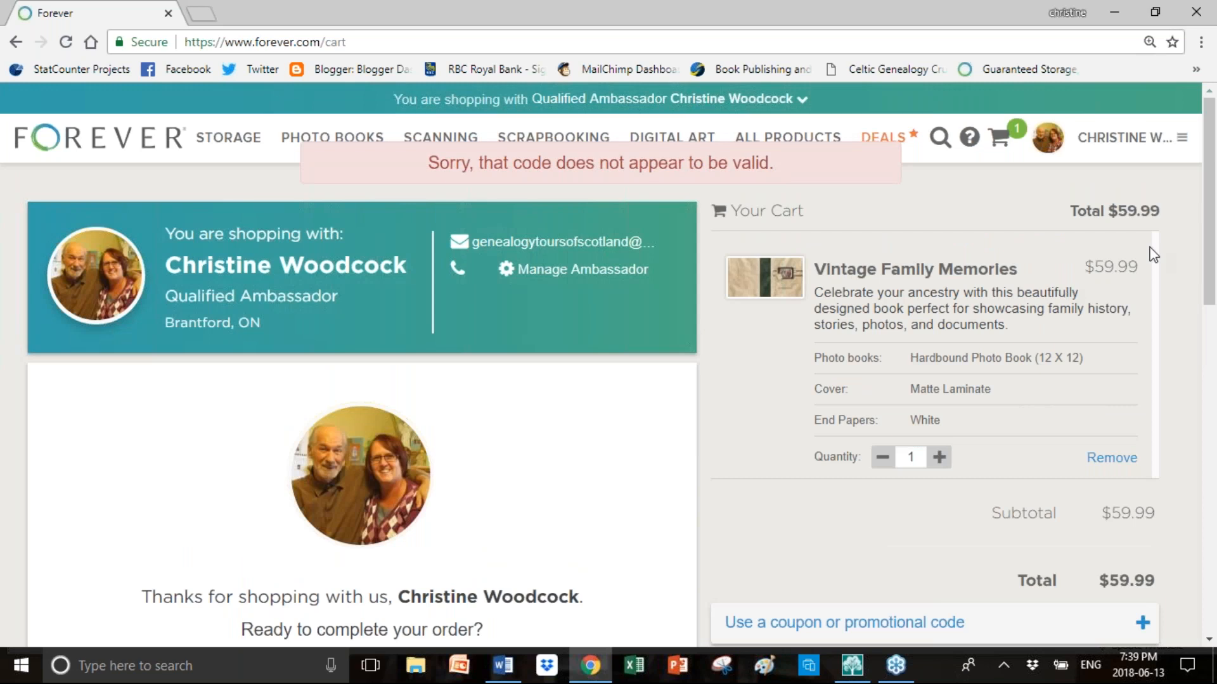
pyautogui.moveTo(1203, 245); pyautogui.dragTo(1202, 336)
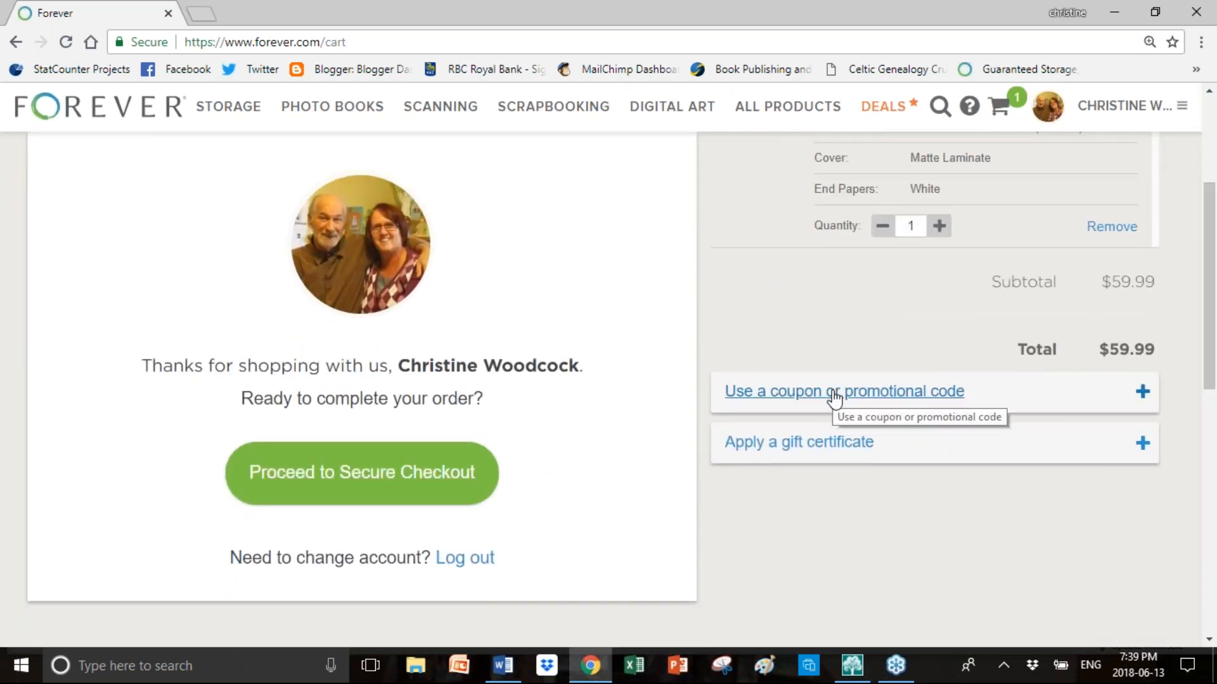
# Apply the jinglejune coupon code, cutting the cart total from $59.99 to $36.00
pyautogui.click(834, 397)
pyautogui.click(821, 442)
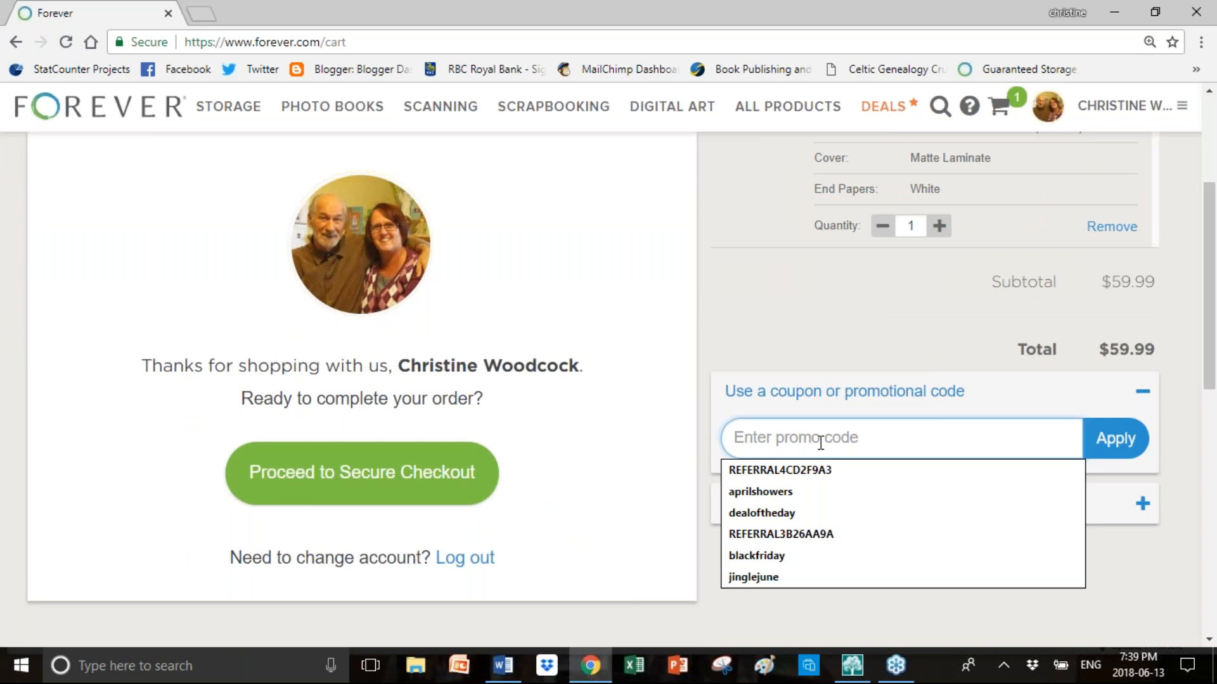
pyautogui.write('jinglejune')
pyautogui.click(801, 472)
pyautogui.click(1129, 442)
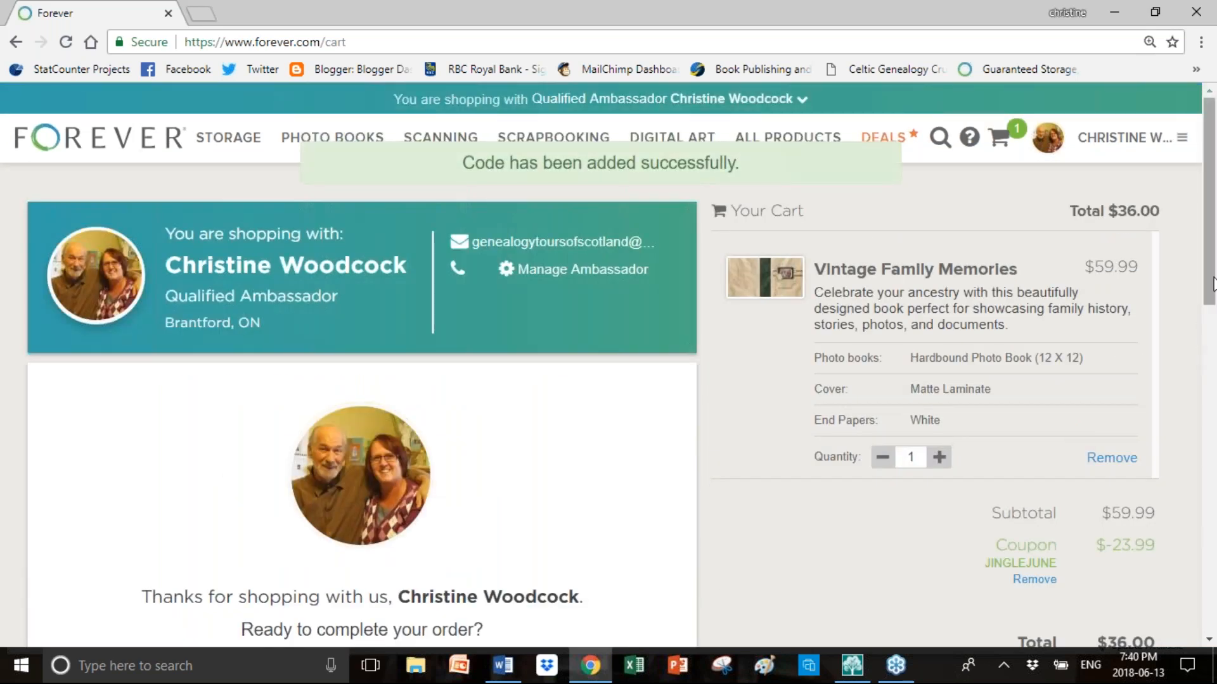
pyautogui.moveTo(1211, 284); pyautogui.dragTo(1208, 355)
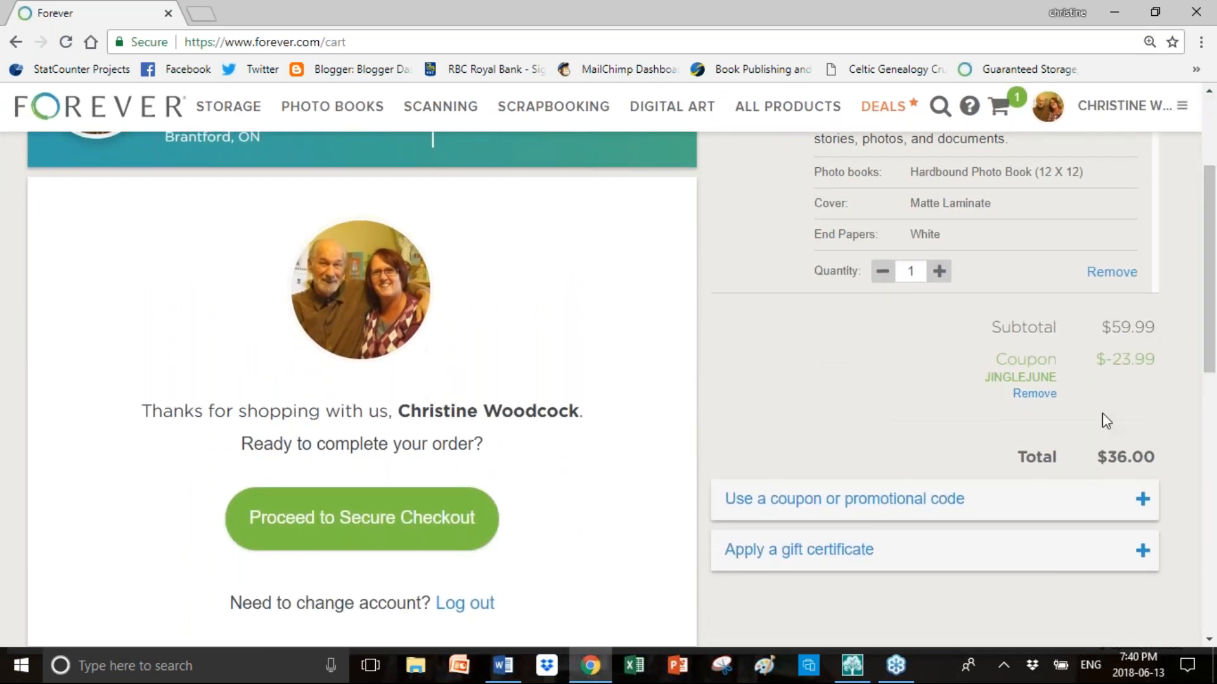
pyautogui.moveTo(1208, 307); pyautogui.dragTo(1210, 334)
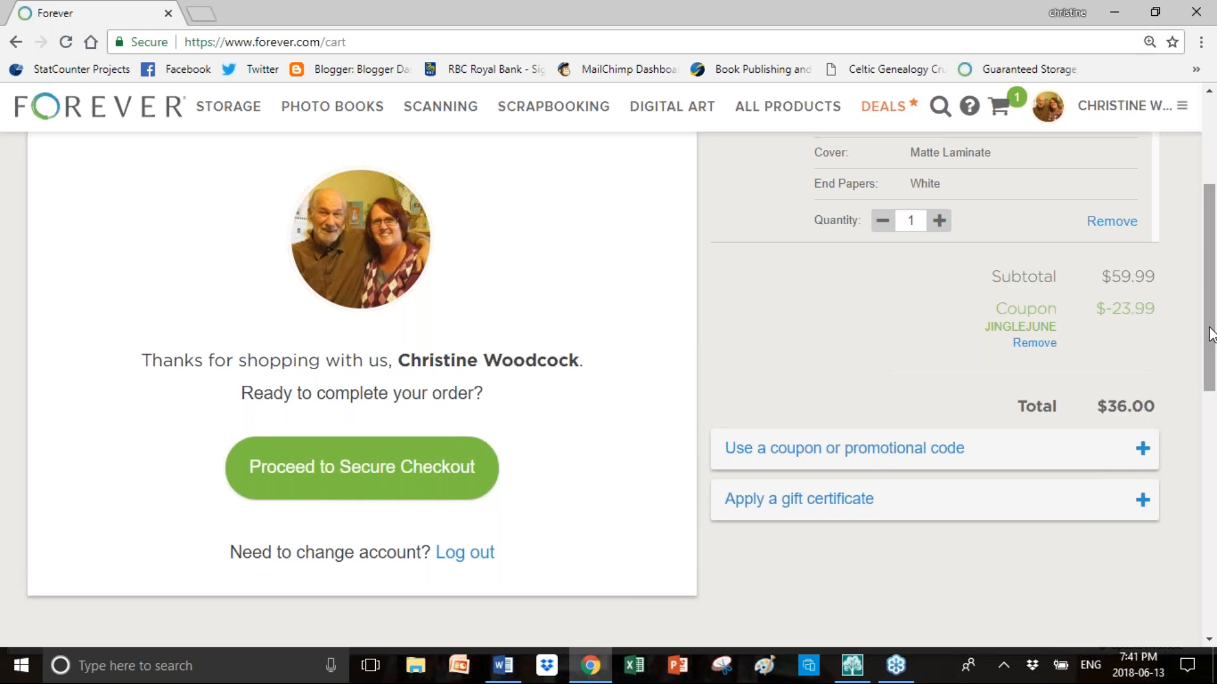
pyautogui.click(1203, 657)
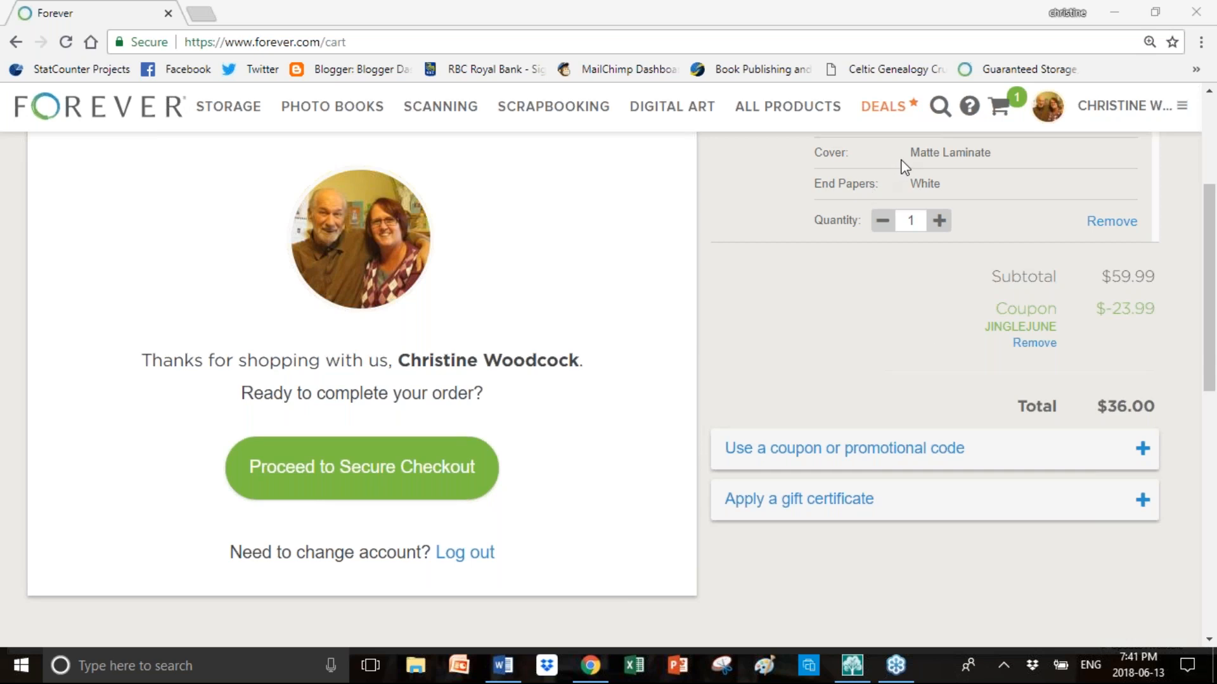
# Start secure checkout and keep the saved address to reach the Canada Economy/Ground shipping options
pyautogui.click(401, 488)
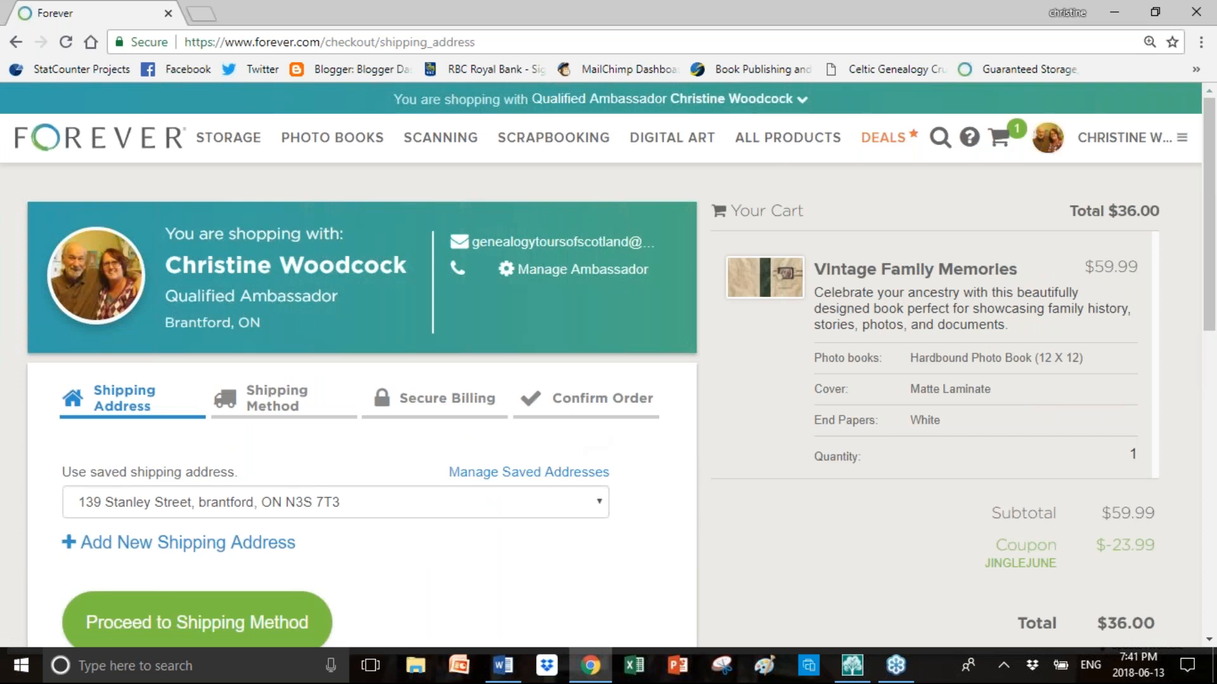
pyautogui.moveTo(1207, 187); pyautogui.dragTo(1214, 274)
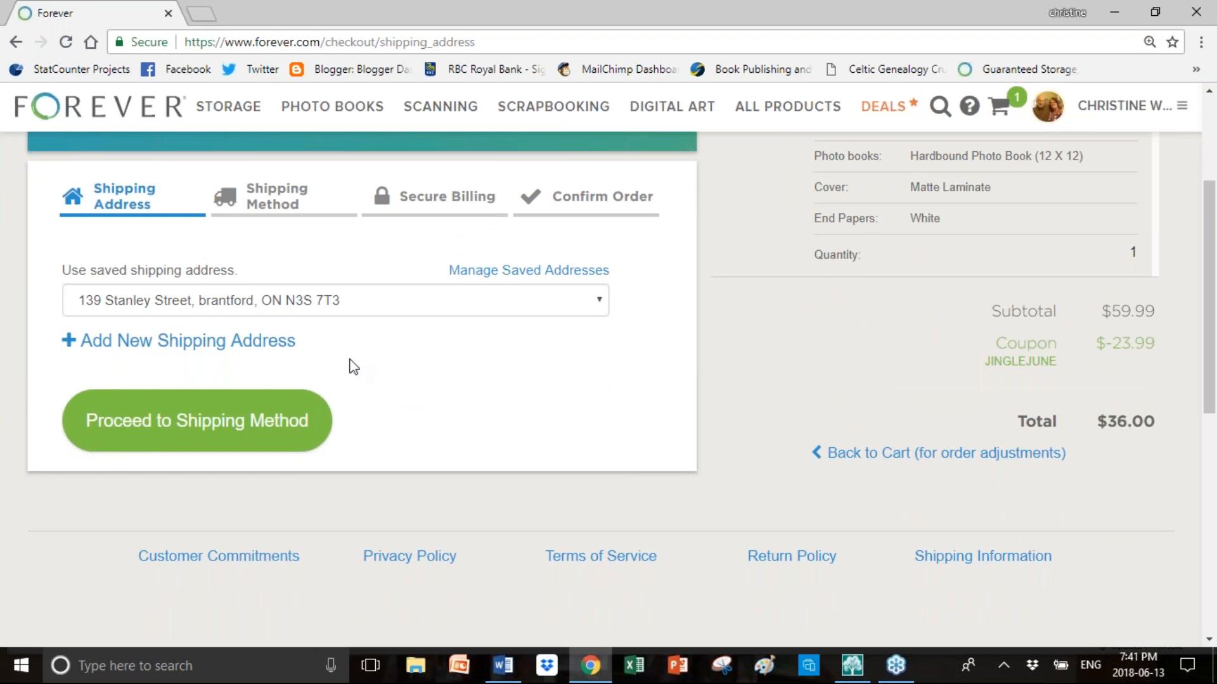
pyautogui.click(263, 418)
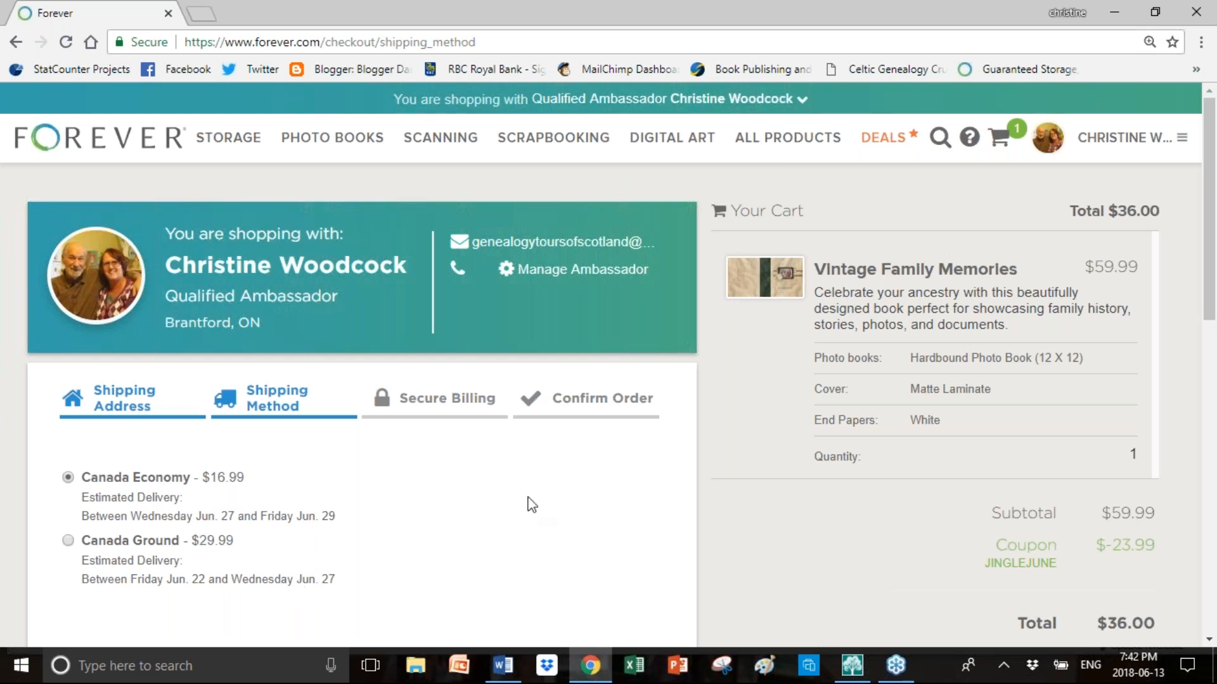
pyautogui.moveTo(1211, 287); pyautogui.dragTo(1211, 336)
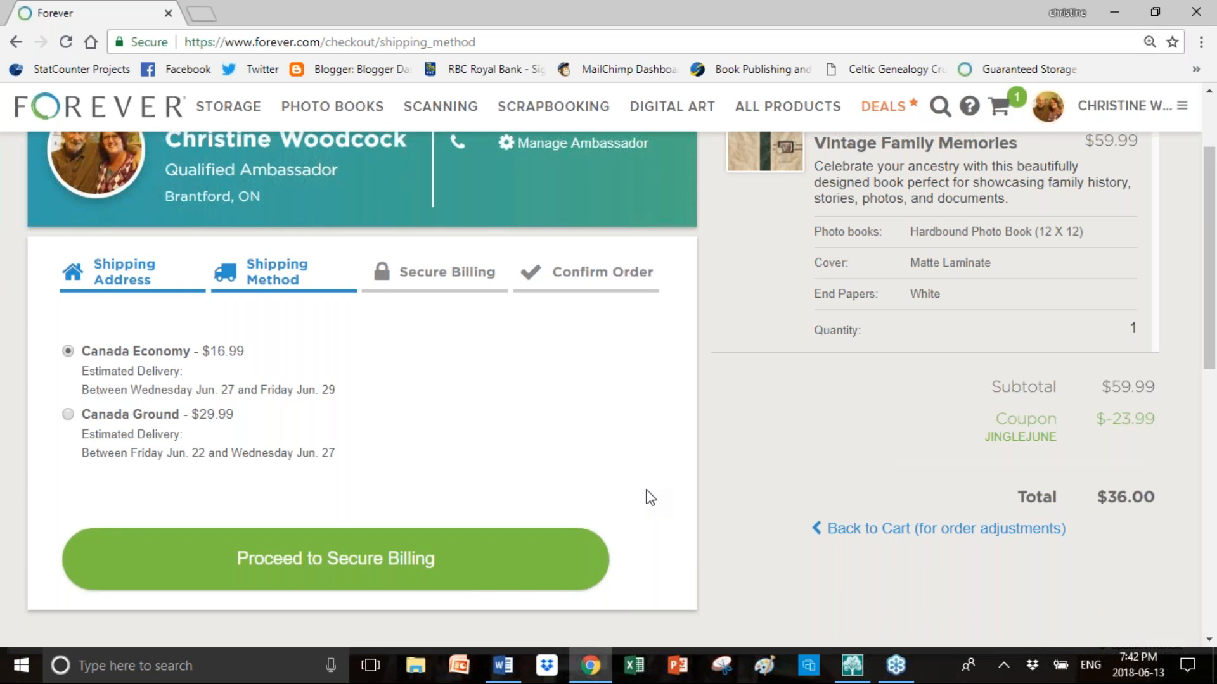
pyautogui.scroll(-1, 650, 498)
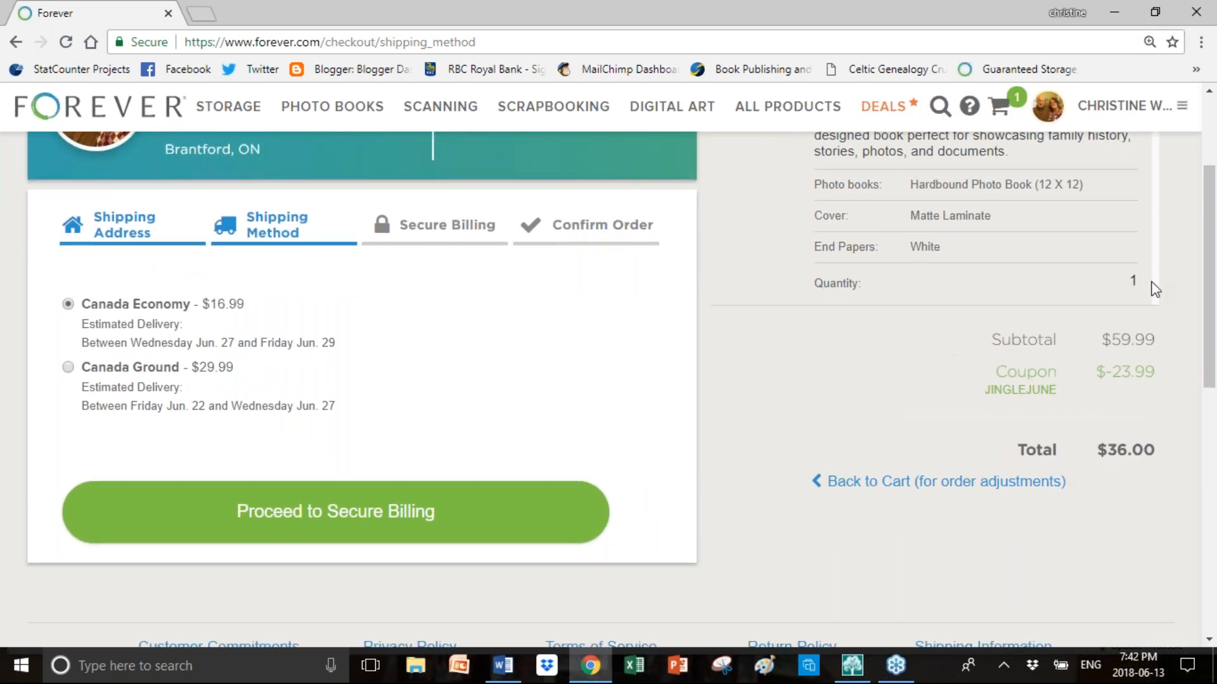
pyautogui.moveTo(1210, 286); pyautogui.dragTo(1210, 217)
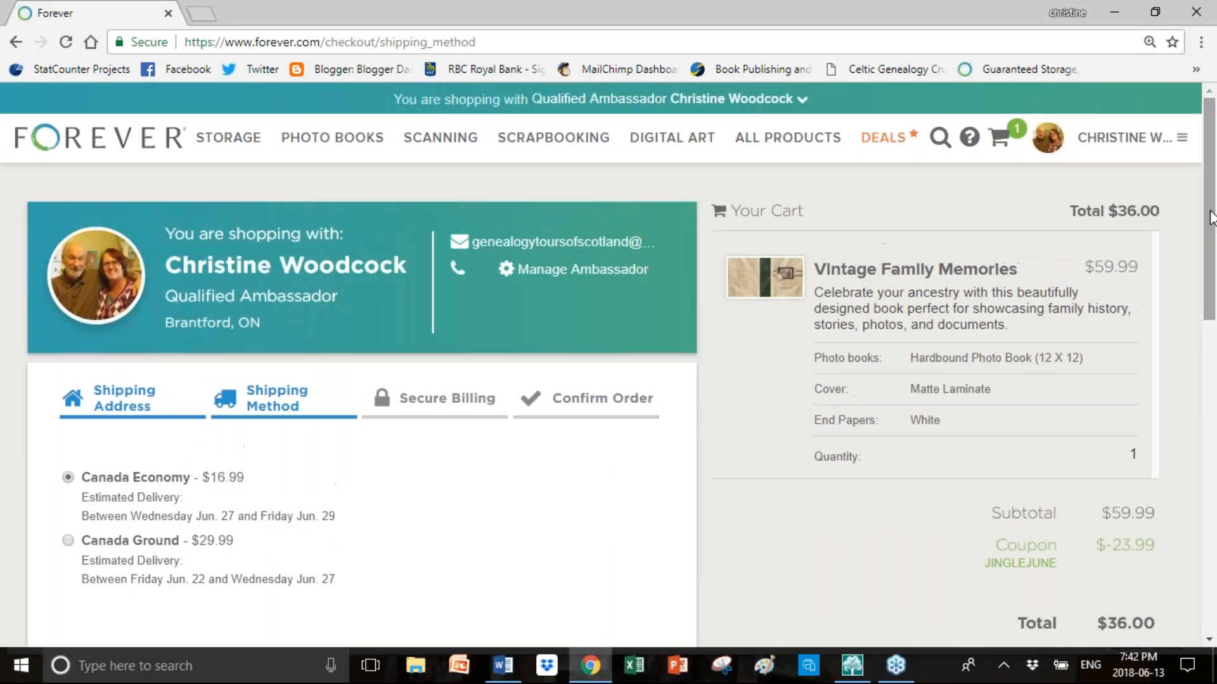
# Go to Print Projects from the account menu to list the saved projects
pyautogui.click(1182, 145)
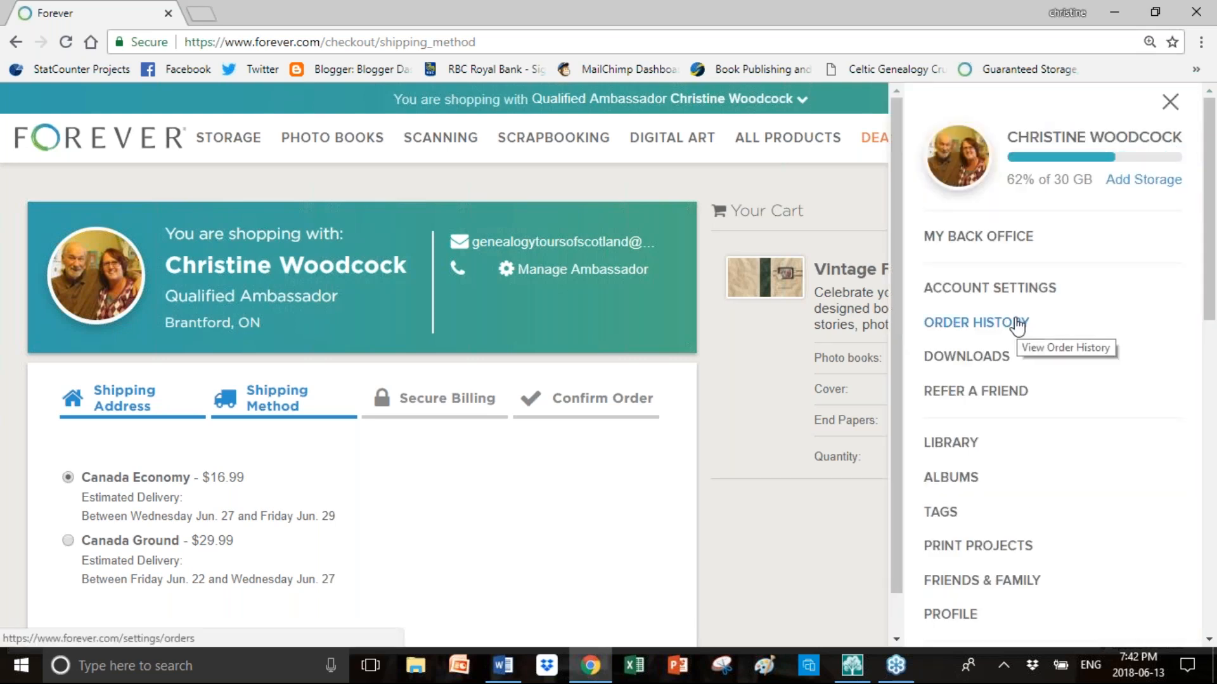
pyautogui.click(969, 549)
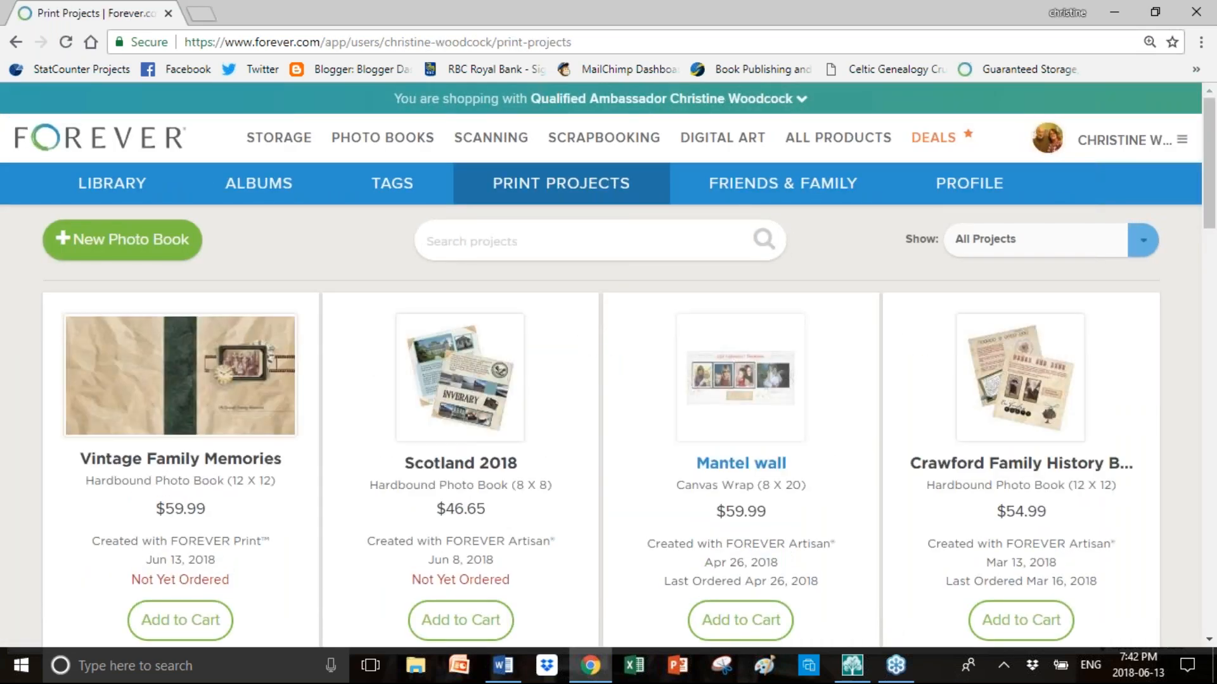
# Preview Vintage Family Memories, step ahead to Scotland 2018, then return to Vintage Family Memories
pyautogui.click(216, 447)
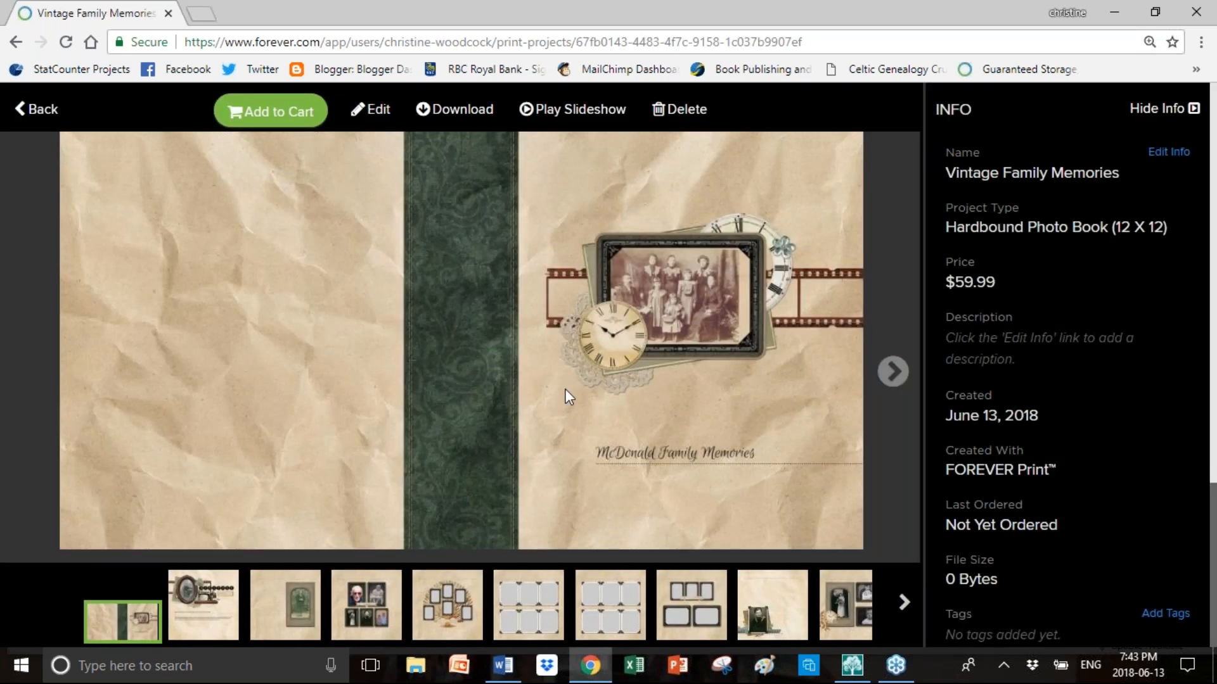
pyautogui.click(896, 375)
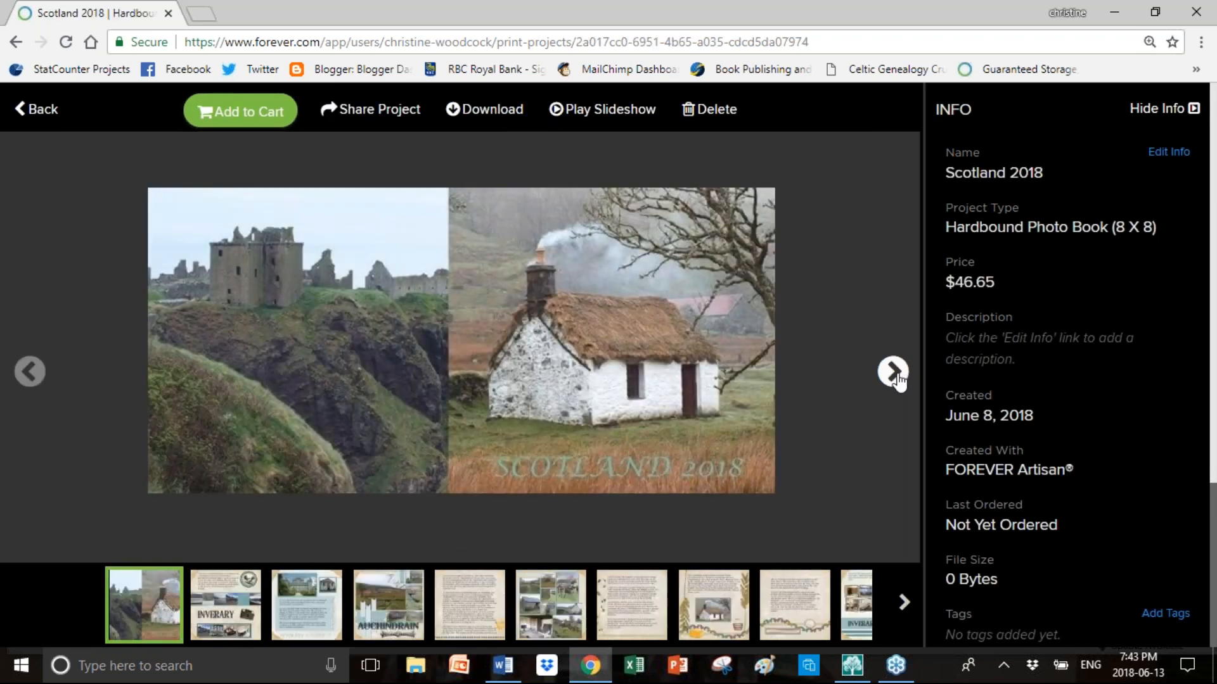
pyautogui.click(29, 373)
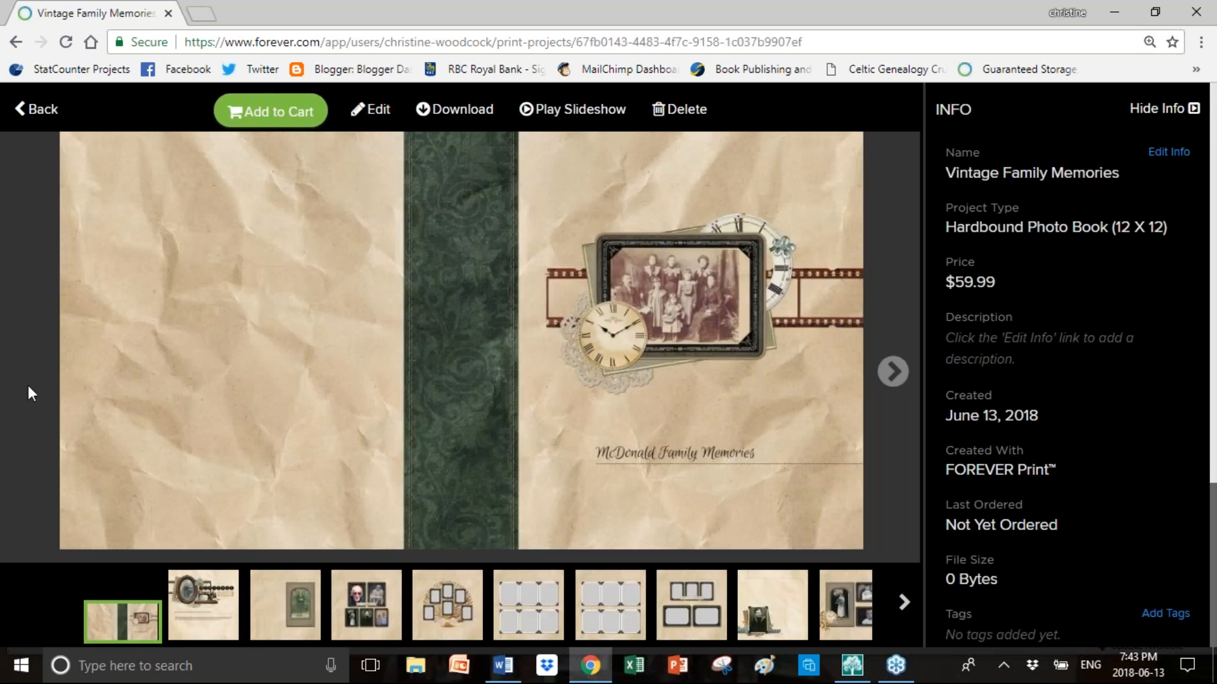
pyautogui.hotkey('ctrl', '+')
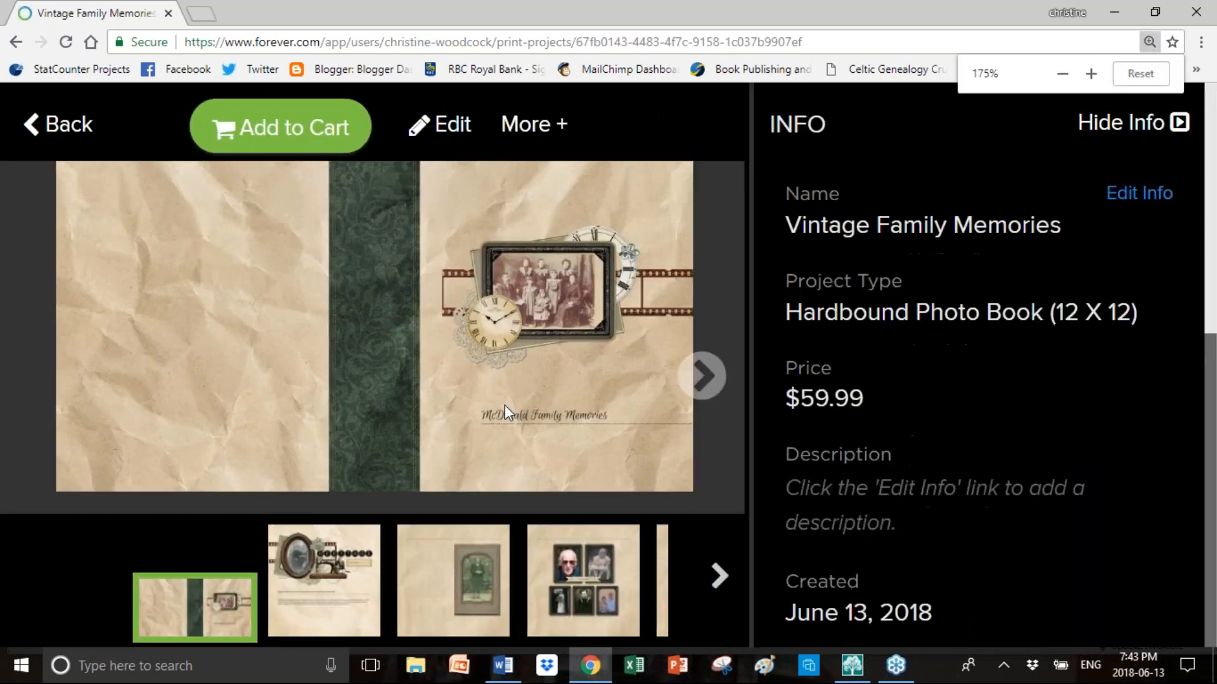
pyautogui.hotkey('ctrl', '+')
pyautogui.hotkey('ctrl', '+')
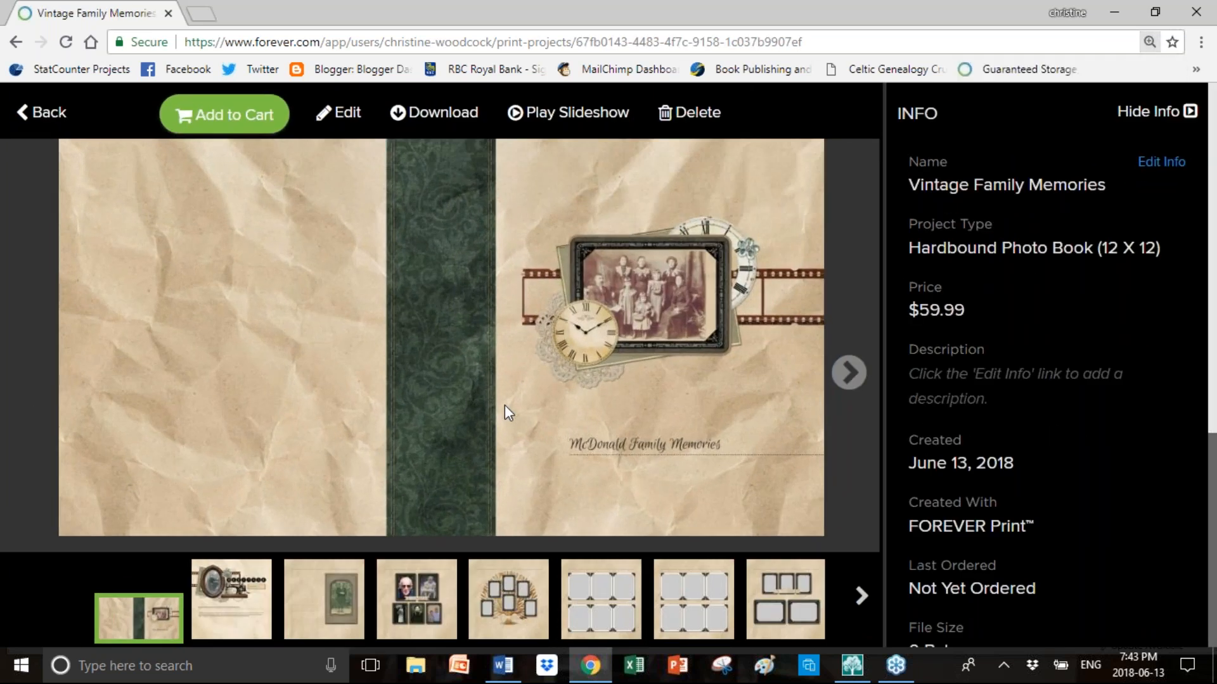
pyautogui.hotkey('ctrl', '-')
pyautogui.hotkey('ctrl', '-')
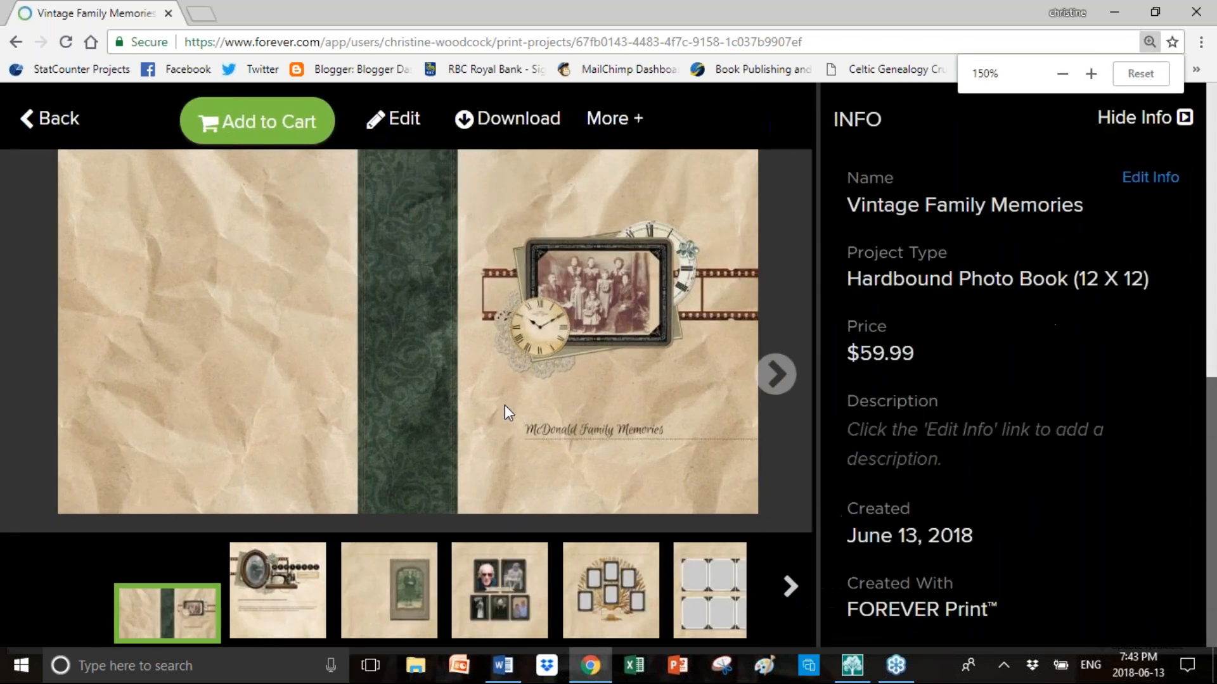
pyautogui.hotkey('ctrl', '-')
pyautogui.hotkey('ctrl', '+')
pyautogui.hotkey('ctrl', '+')
pyautogui.hotkey('ctrl', '+')
pyautogui.hotkey('ctrl', '+')
pyautogui.hotkey('ctrl', '-')
pyautogui.hotkey('ctrl', '-')
pyautogui.hotkey('ctrl', '-')
pyautogui.hotkey('ctrl', '+')
pyautogui.hotkey('ctrl', '+')
pyautogui.hotkey('ctrl', '+')
pyautogui.hotkey('ctrl', '+')
pyautogui.hotkey('ctrl', '+')
pyautogui.hotkey('ctrl', '+')
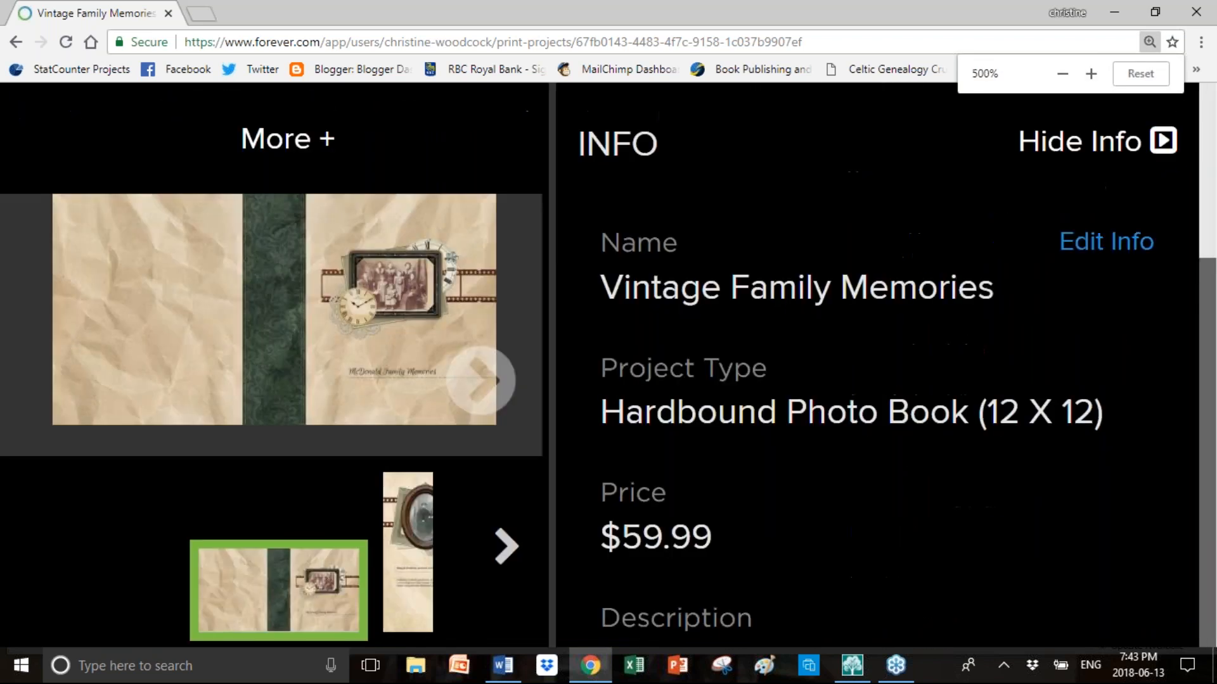
pyautogui.click(1200, 42)
pyautogui.click(1084, 210)
pyautogui.click(1086, 211)
pyautogui.click(1087, 212)
pyautogui.click(1087, 213)
pyautogui.click(1087, 212)
pyautogui.click(1085, 211)
pyautogui.click(1084, 211)
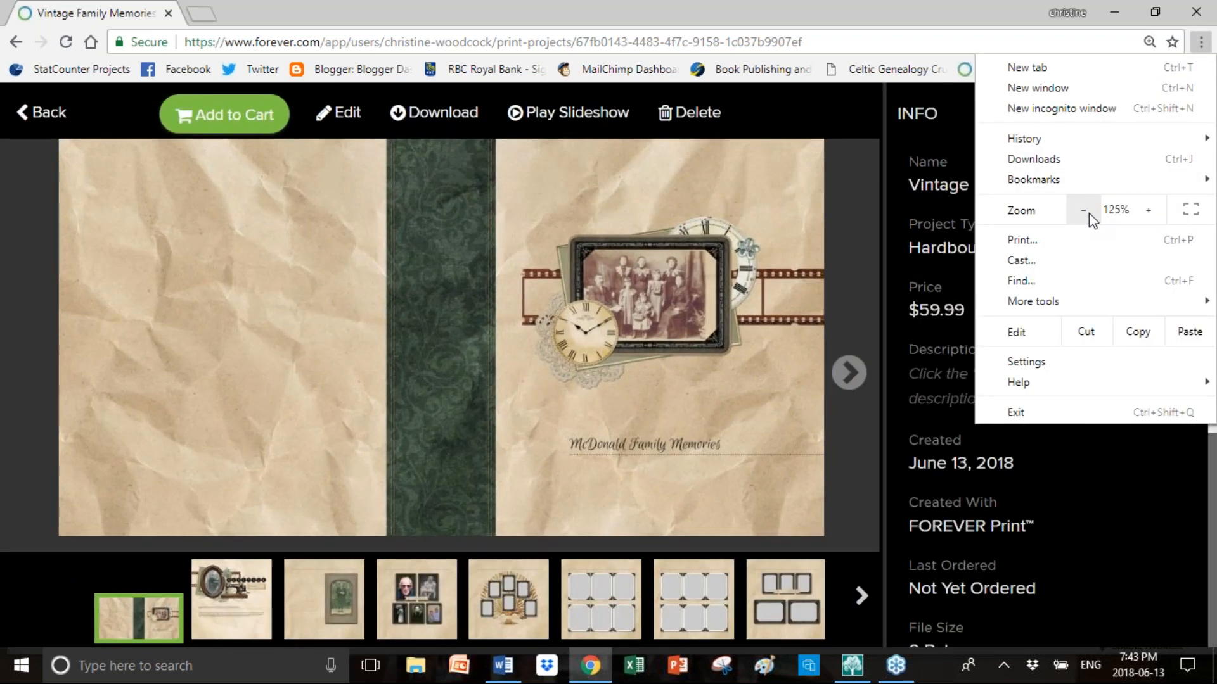
pyautogui.click(1089, 213)
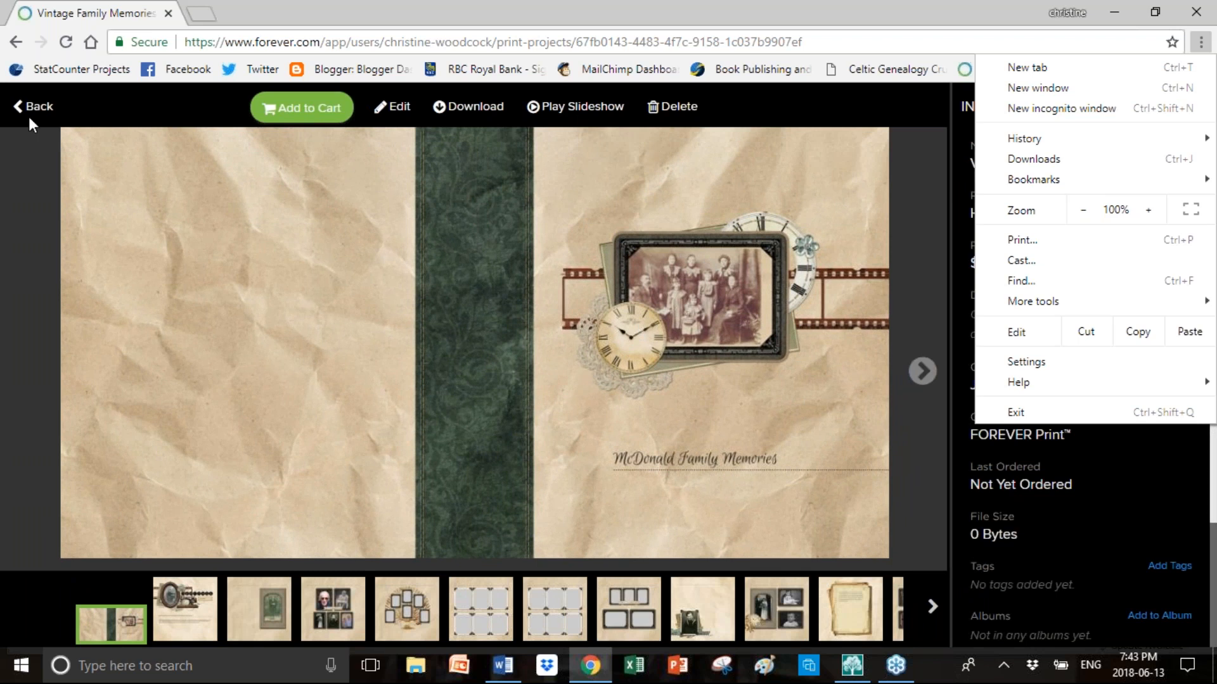
# Remove Vintage Family Memories from the cart and open it for editing
pyautogui.click(404, 104)
pyautogui.click(405, 104)
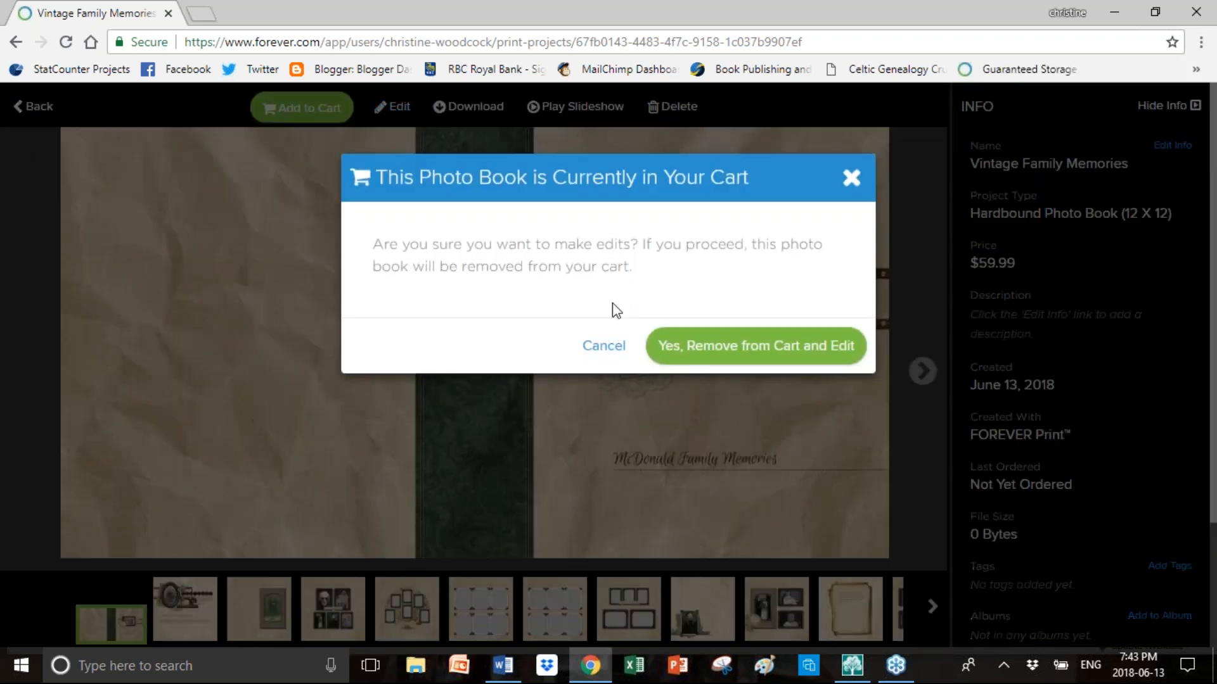
pyautogui.click(747, 355)
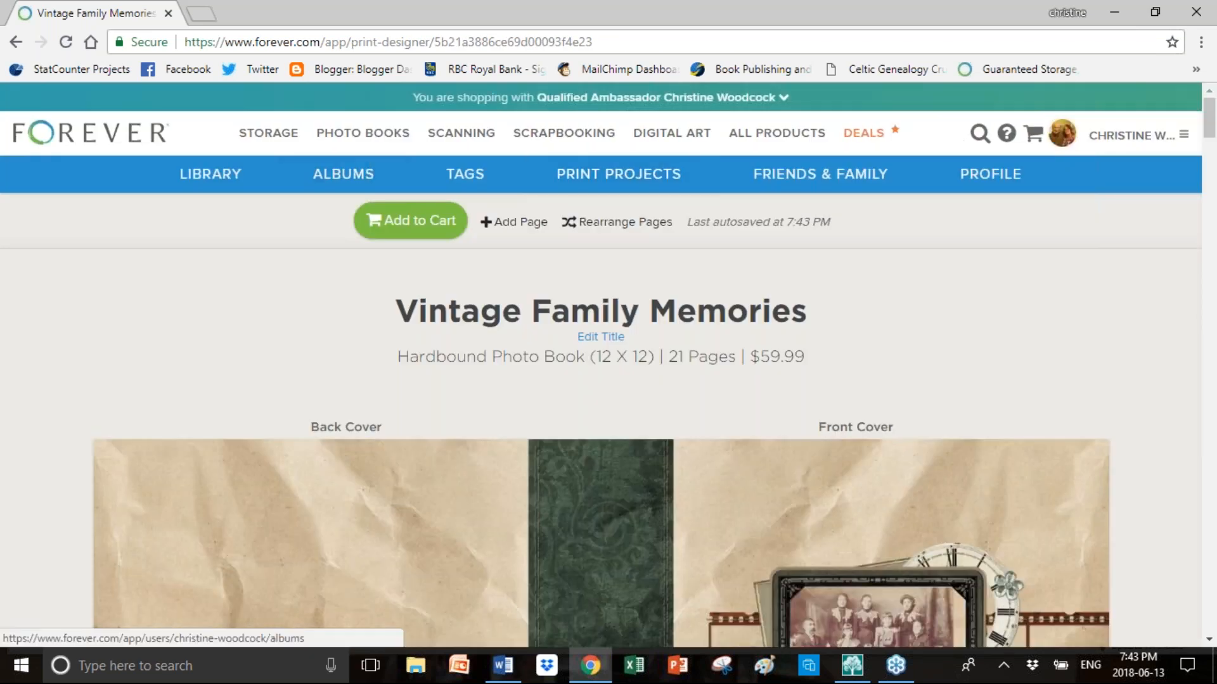
pyautogui.moveTo(1196, 120); pyautogui.dragTo(1209, 159)
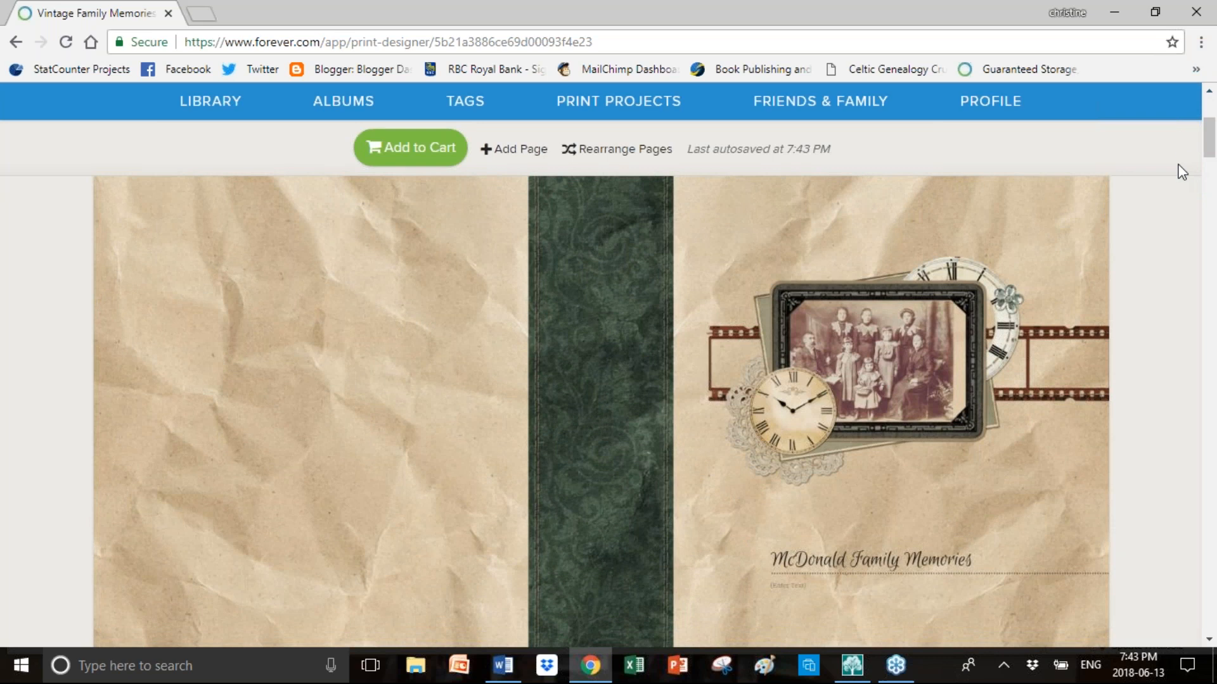
# Lower the browser zoom to 90% to fit the designer
pyautogui.click(1200, 41)
pyautogui.click(1083, 209)
pyautogui.click(1079, 495)
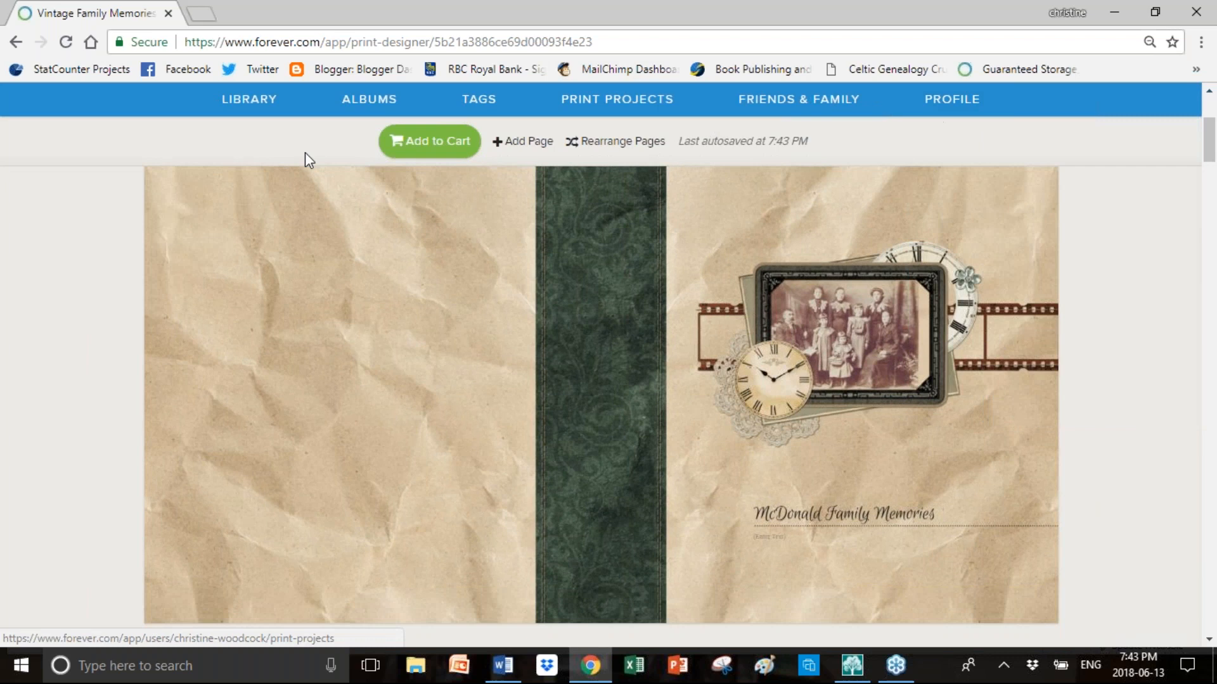
# Open Order History, showing the 6/4/2018 Forever Design Maps 22 12x12 order
pyautogui.click(938, 107)
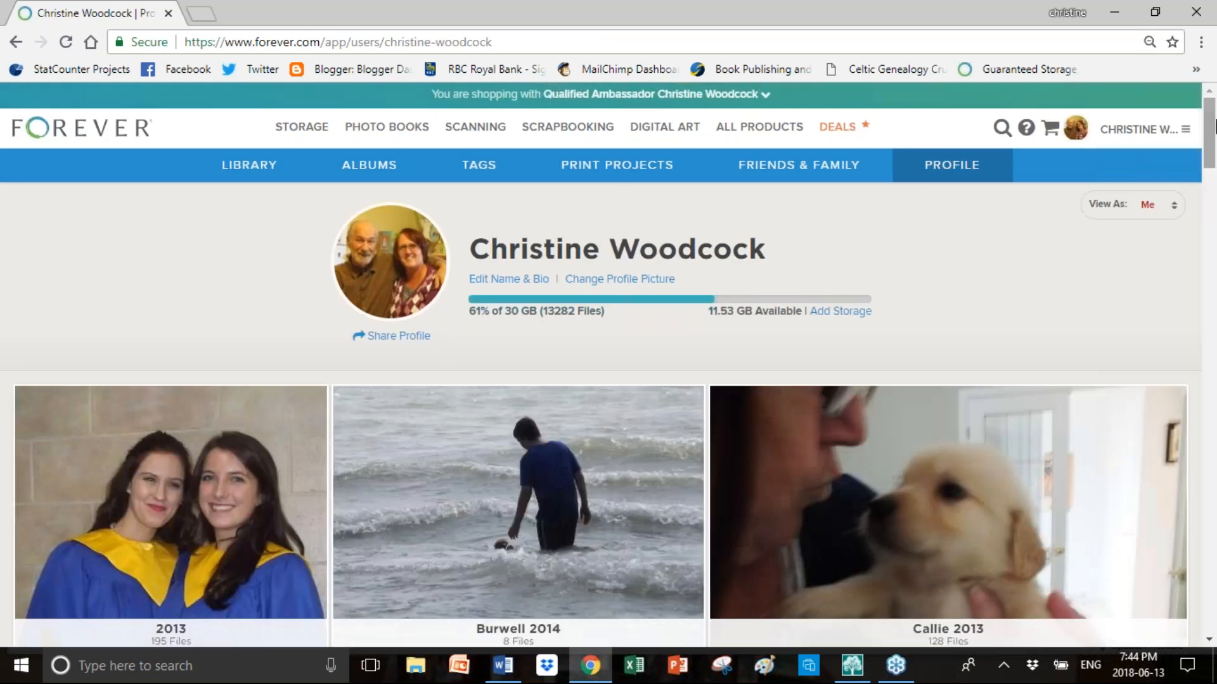
pyautogui.click(1185, 129)
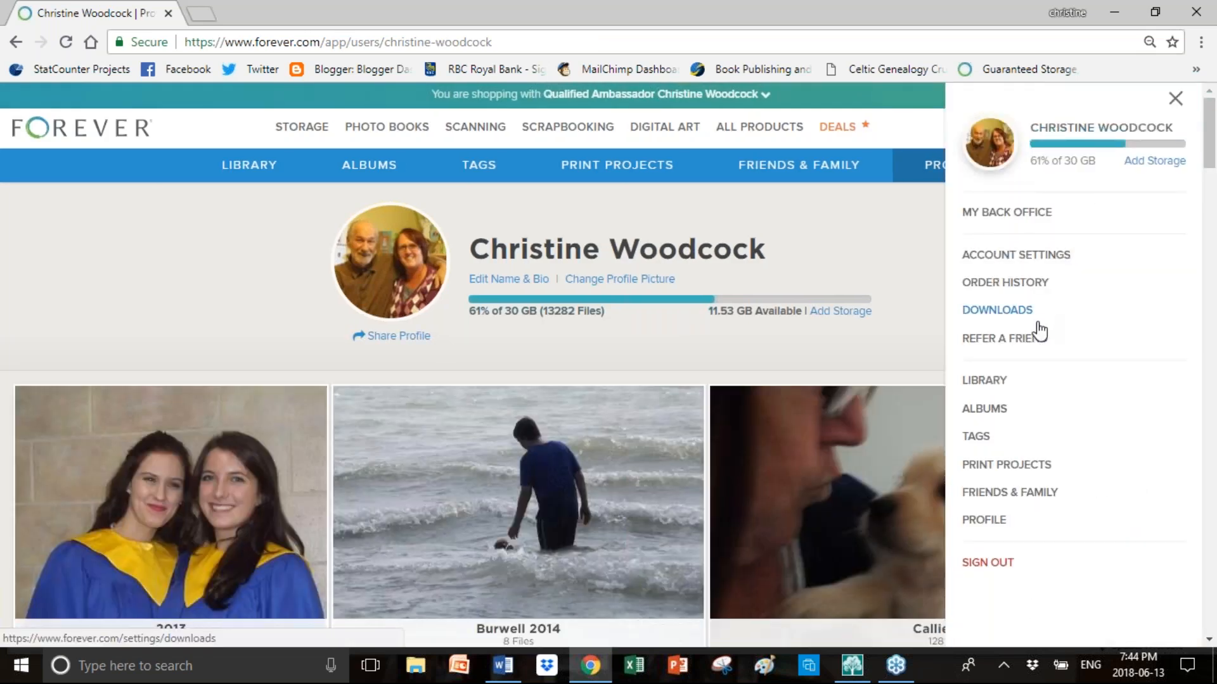
pyautogui.click(1026, 284)
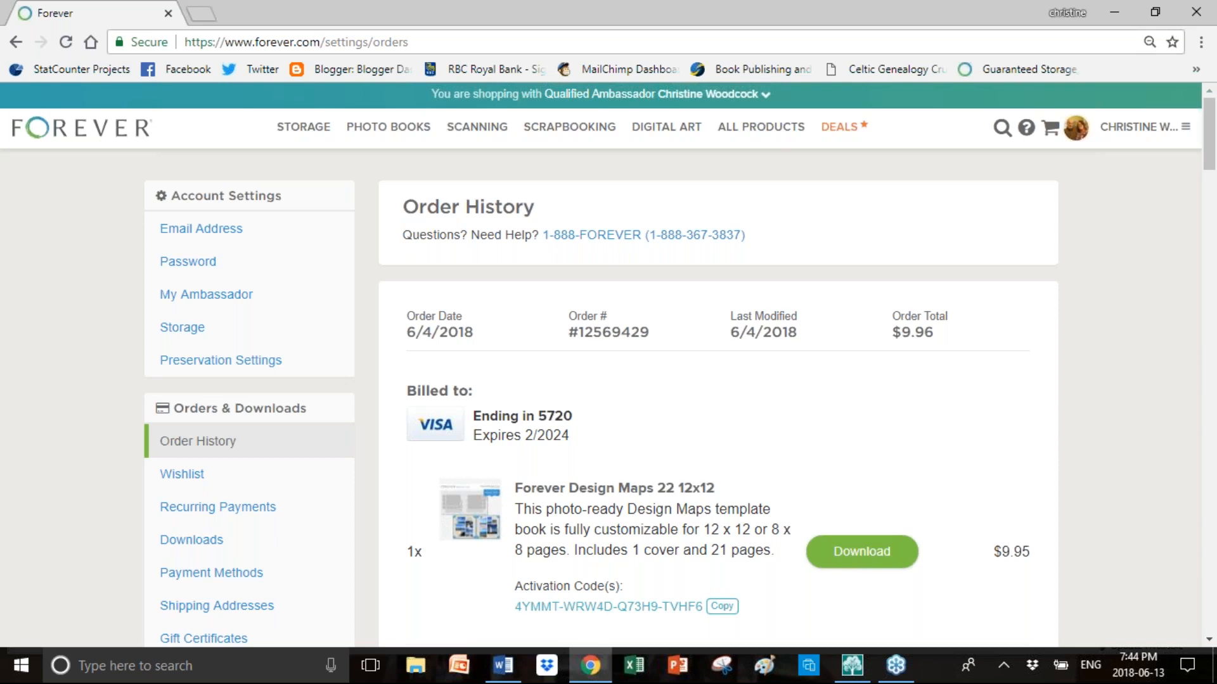
pyautogui.click(1212, 409)
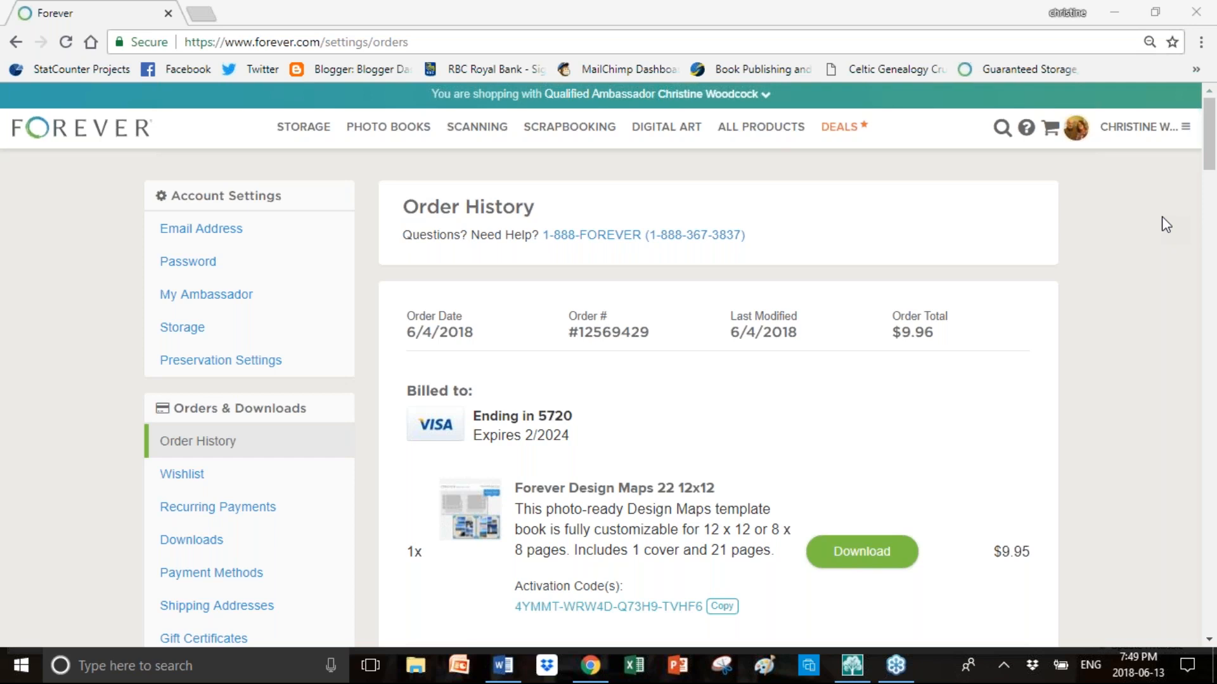
# Page through the order history to pages 3, 7 and then 11
pyautogui.moveTo(1209, 166); pyautogui.dragTo(1208, 628)
pyautogui.click(454, 589)
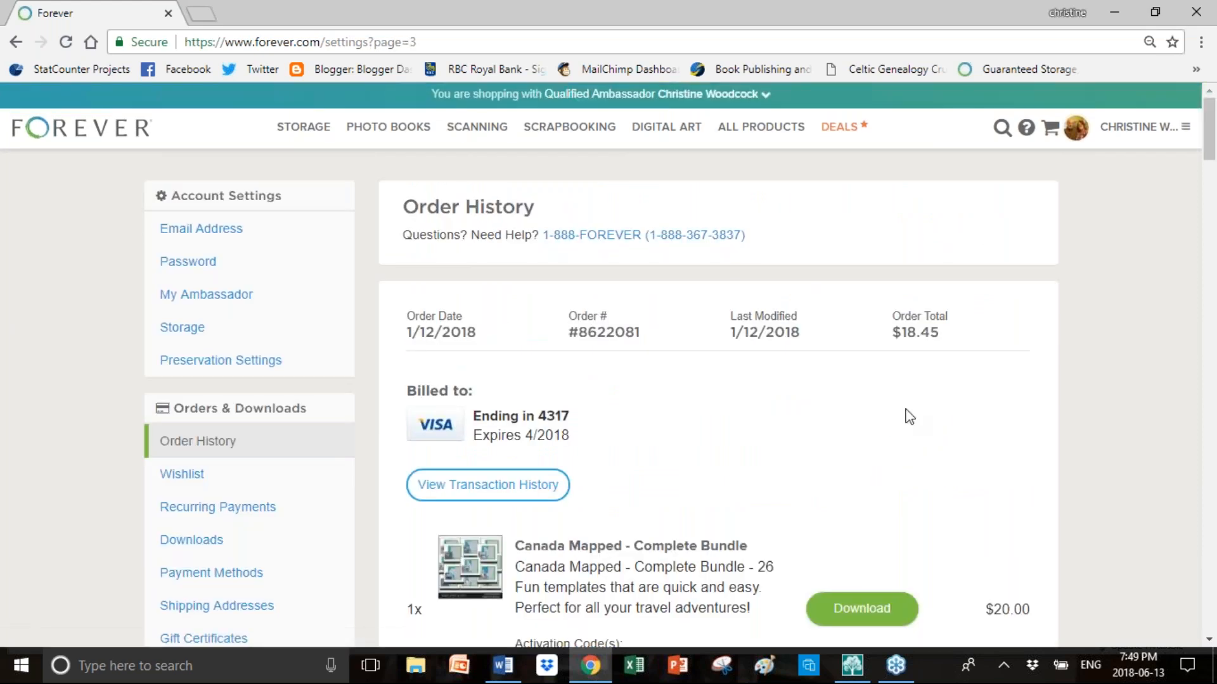
pyautogui.moveTo(1211, 137); pyautogui.dragTo(1189, 606)
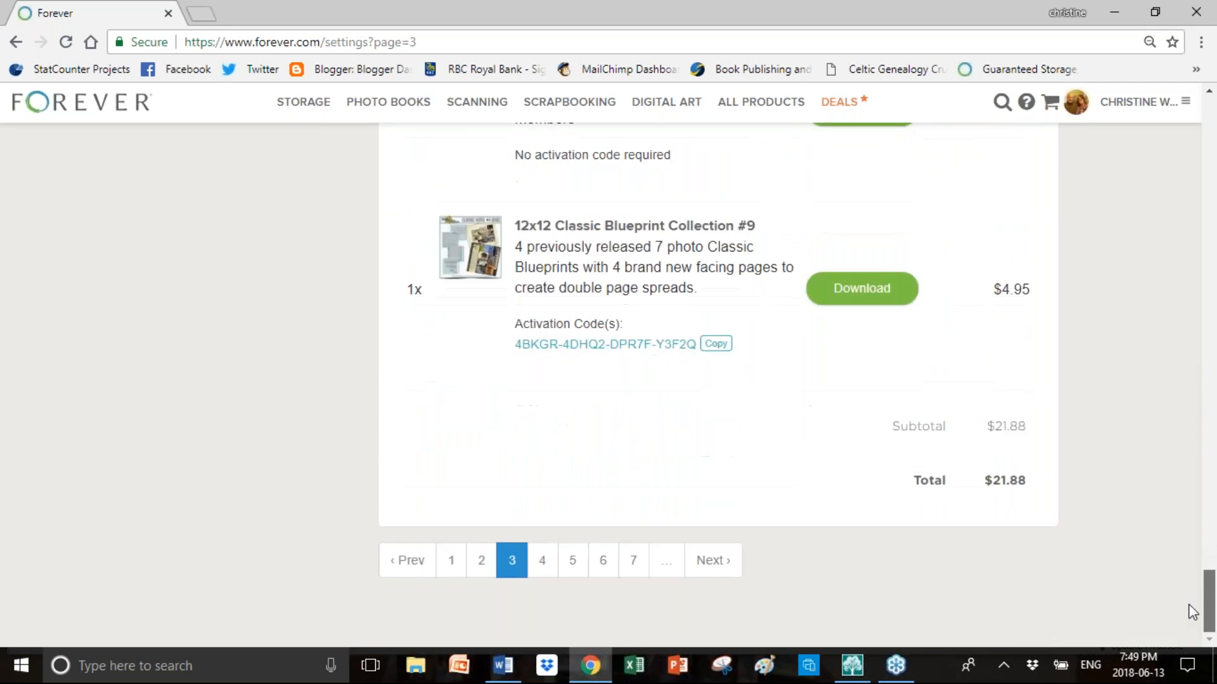
pyautogui.click(631, 561)
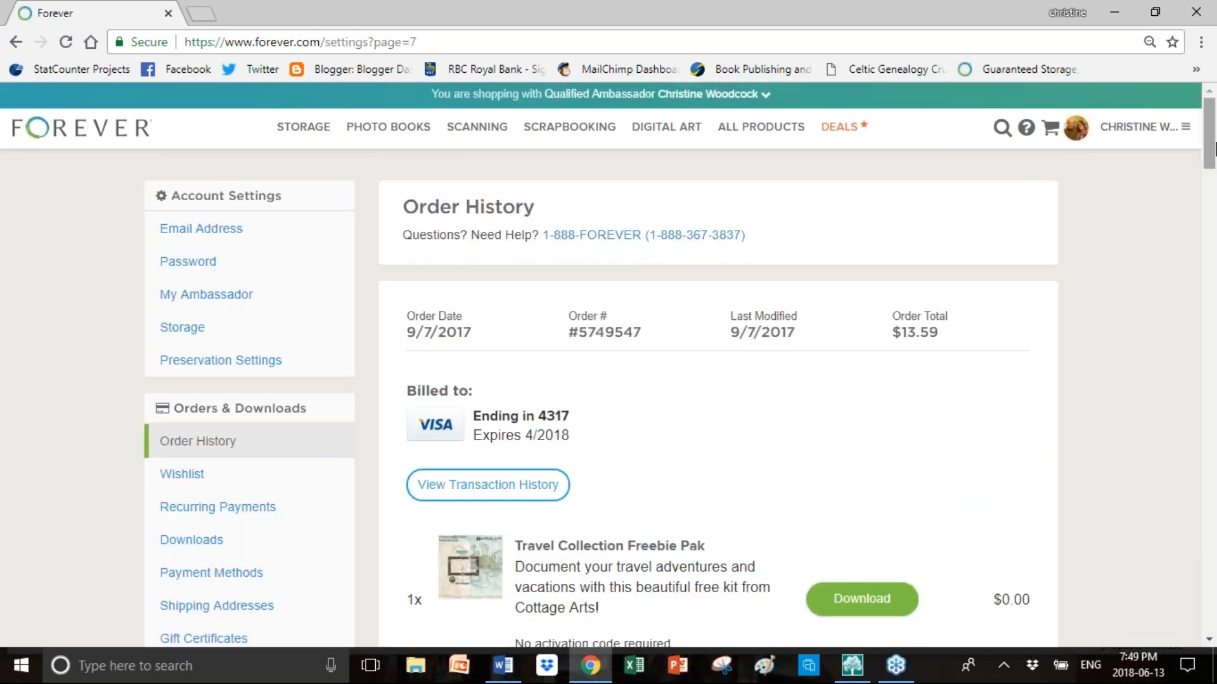
pyautogui.moveTo(1211, 146); pyautogui.dragTo(1212, 574)
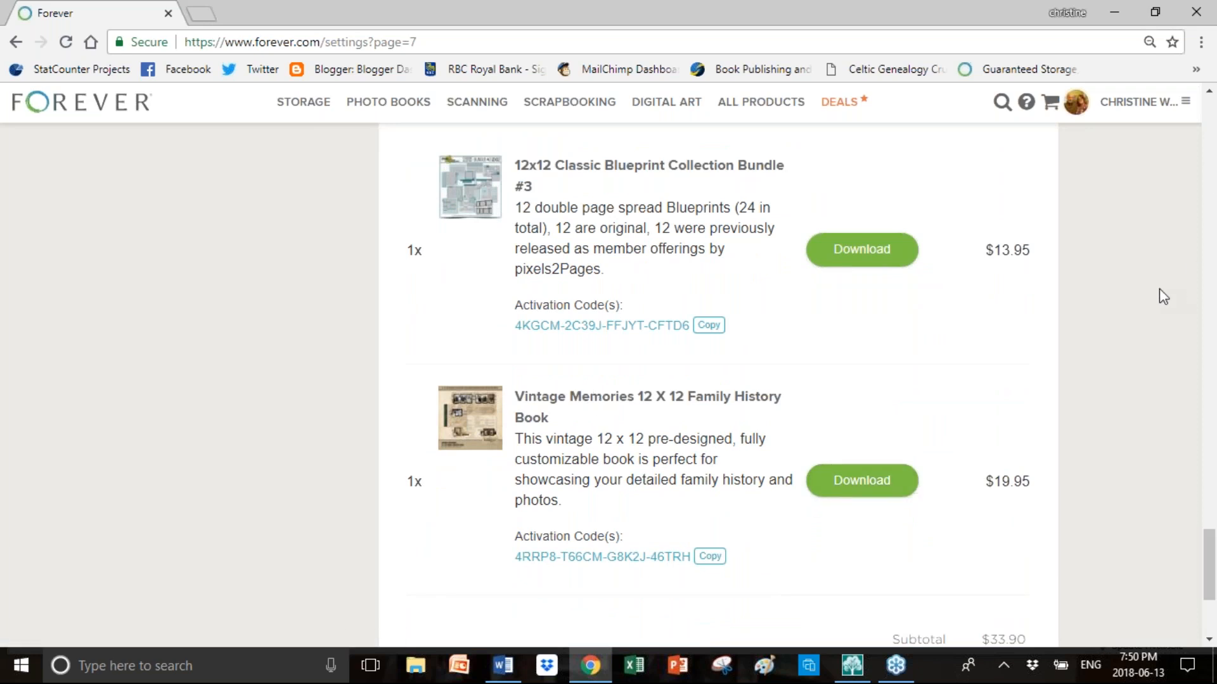
pyautogui.scroll(-3, 1158, 290)
pyautogui.click(740, 561)
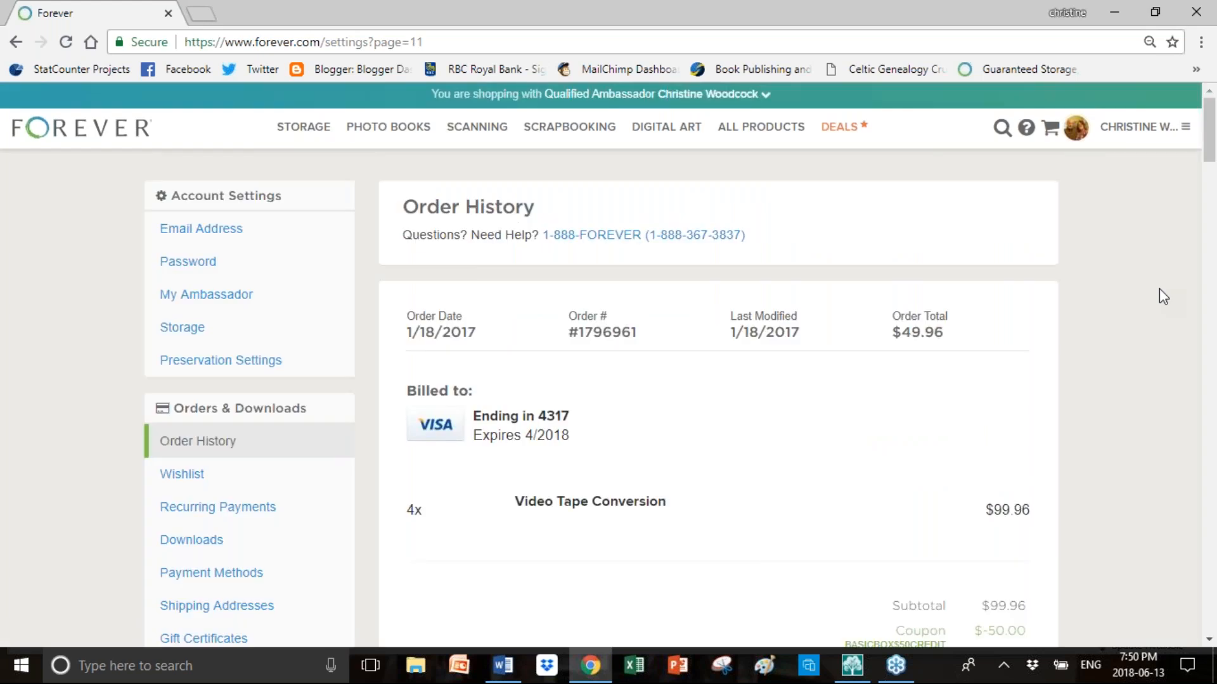
# Scroll page 11, then go back to page 10 with the 1/27/2017 Great Escape order
pyautogui.scroll(-6, 1159, 289)
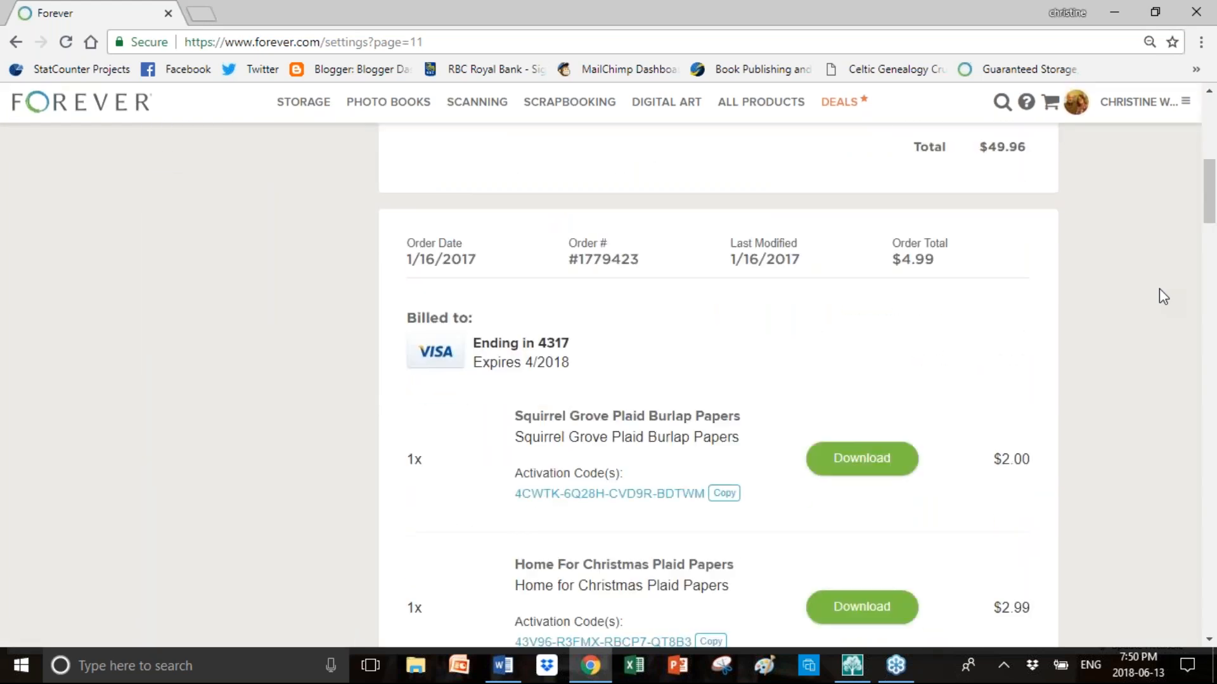
pyautogui.scroll(-20, 1158, 289)
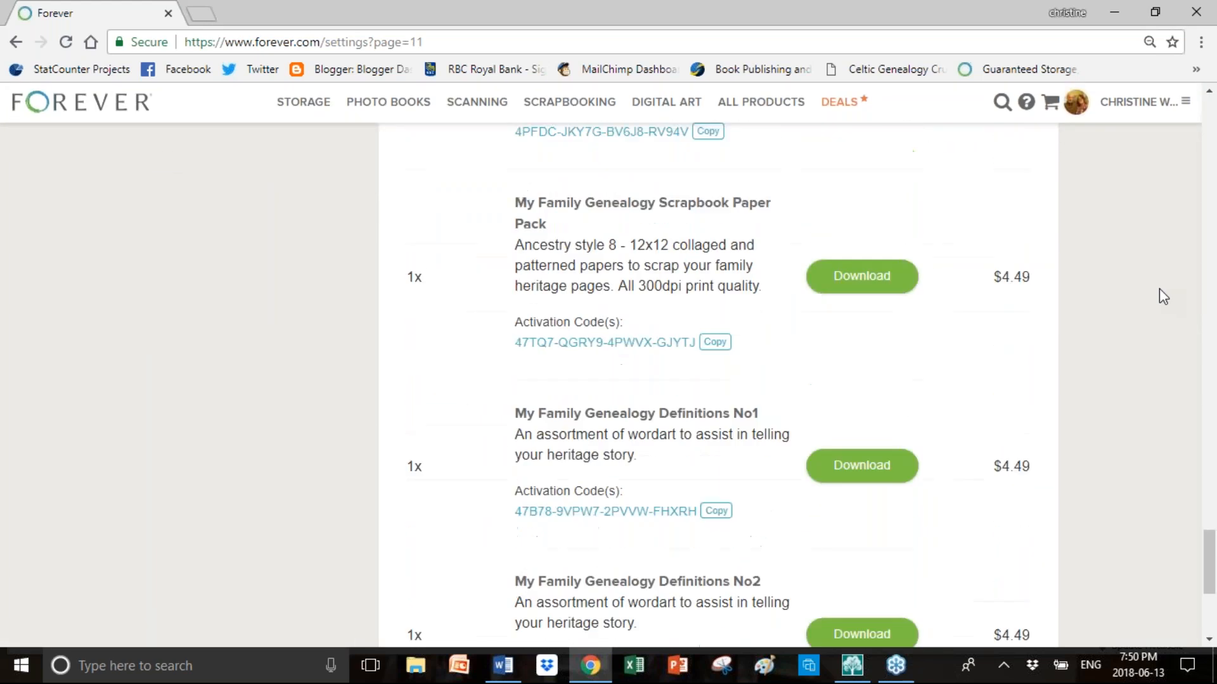
pyautogui.scroll(-5, 1158, 289)
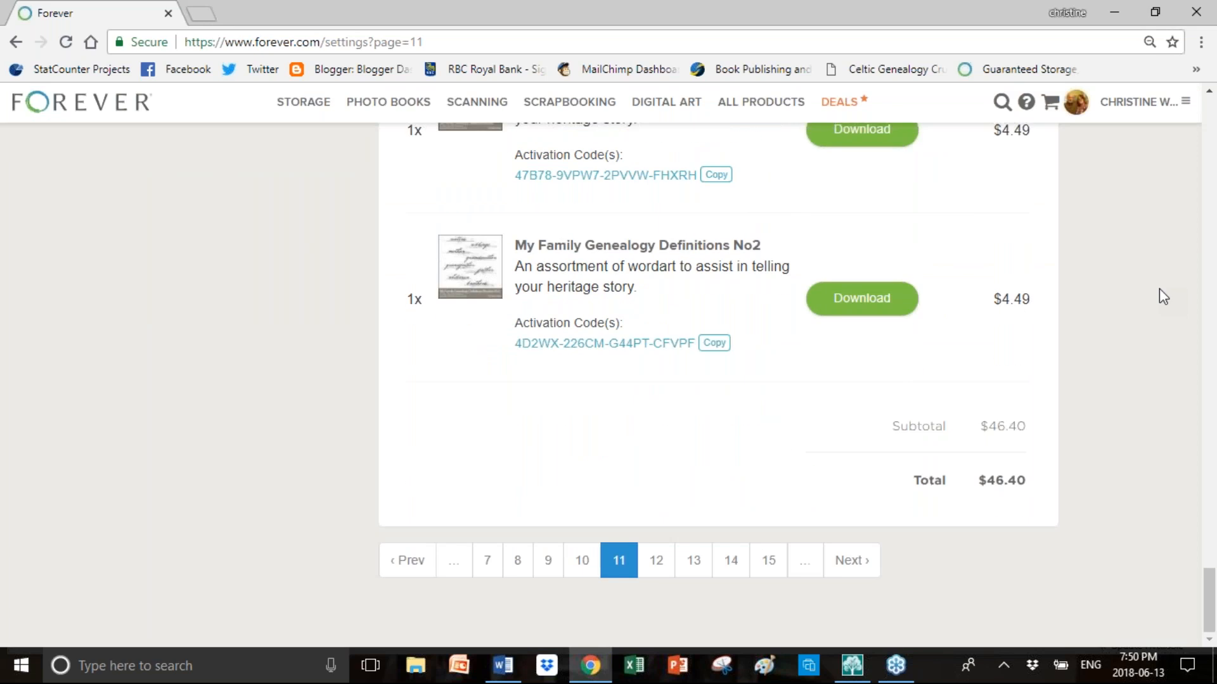
pyautogui.click(407, 561)
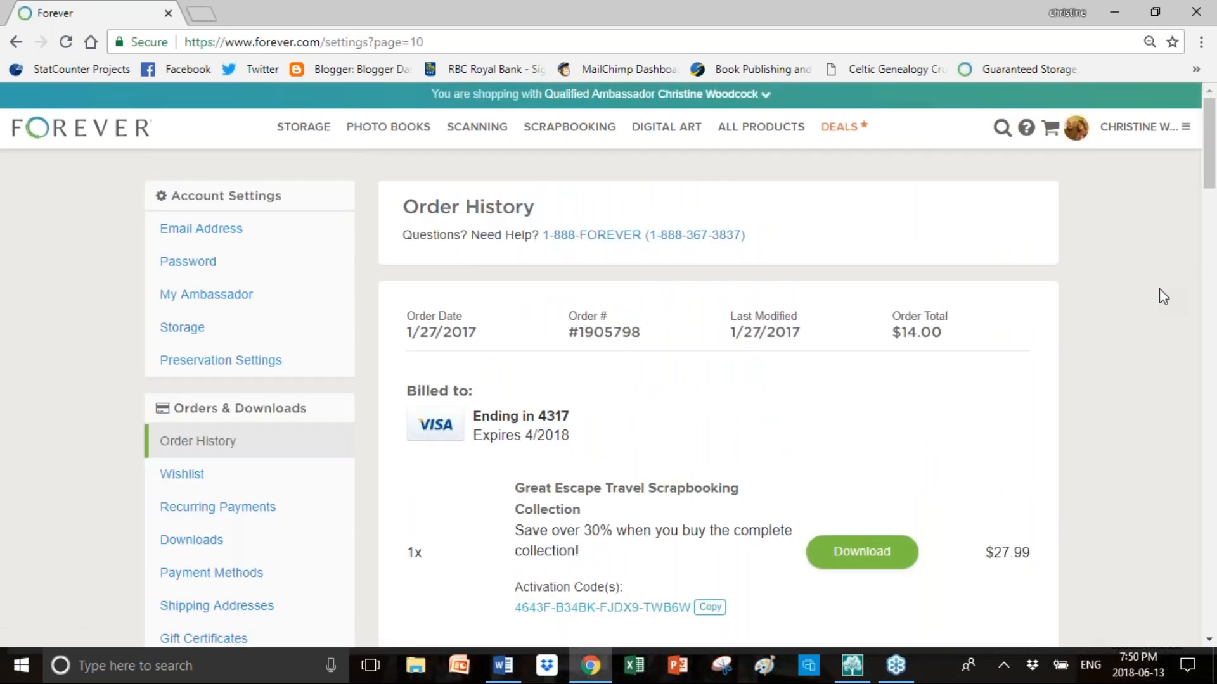
pyautogui.scroll(-2, 1159, 295)
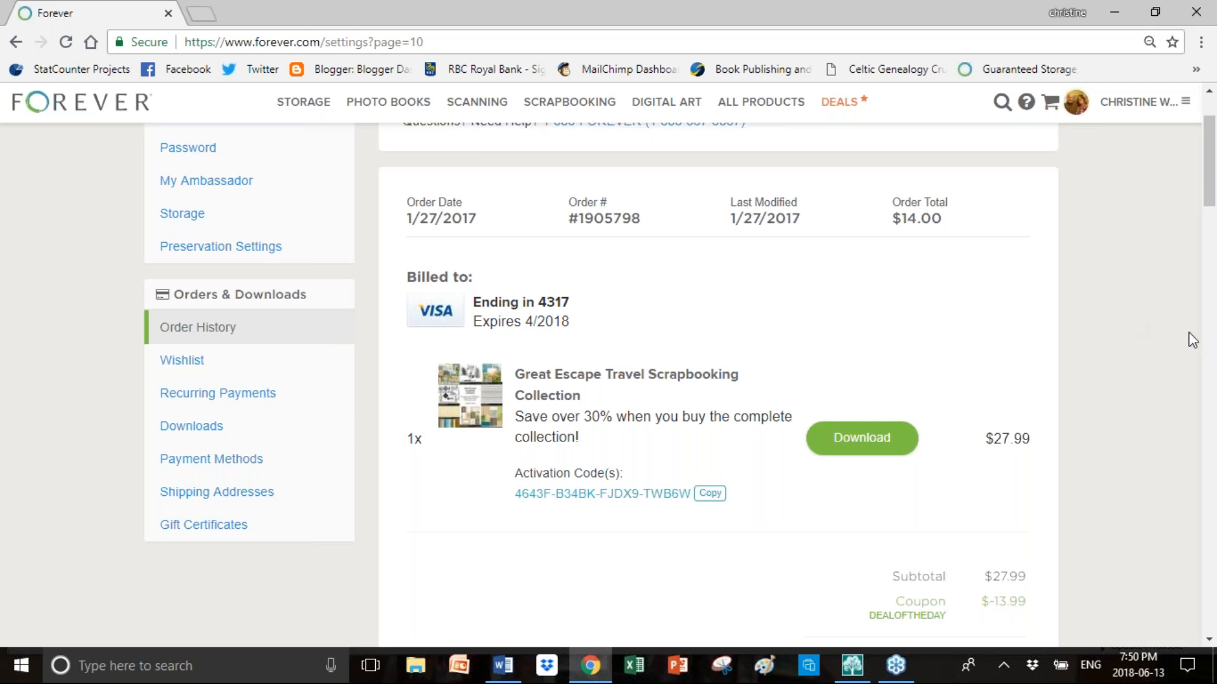
pyautogui.click(1157, 273)
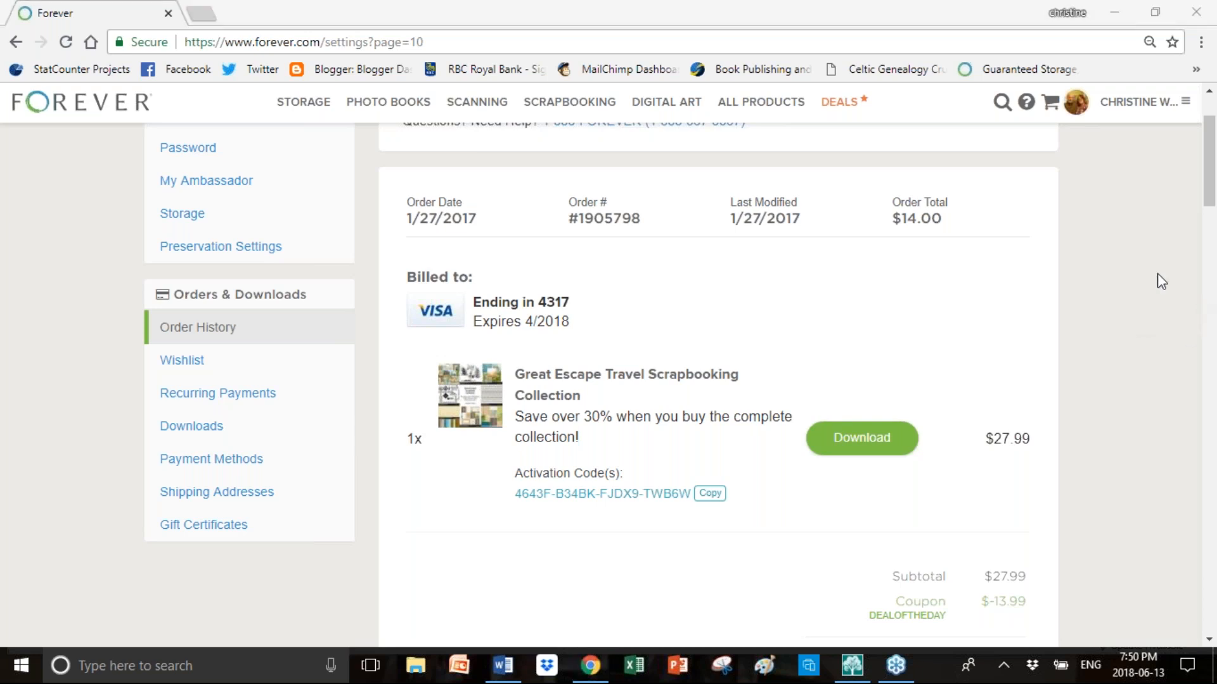
pyautogui.click(1157, 273)
# Reopen Order History on page 2 and scroll to the 3/16/2018 Crawford Family History Book order
pyautogui.click(1185, 102)
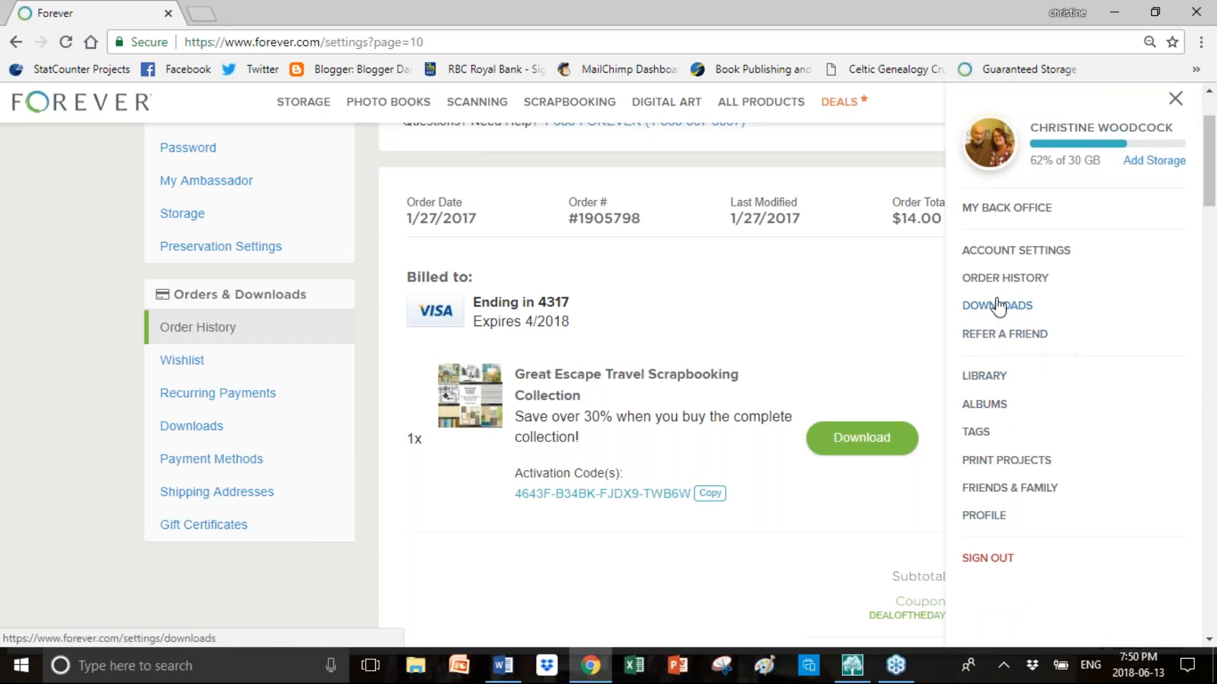
pyautogui.click(1005, 278)
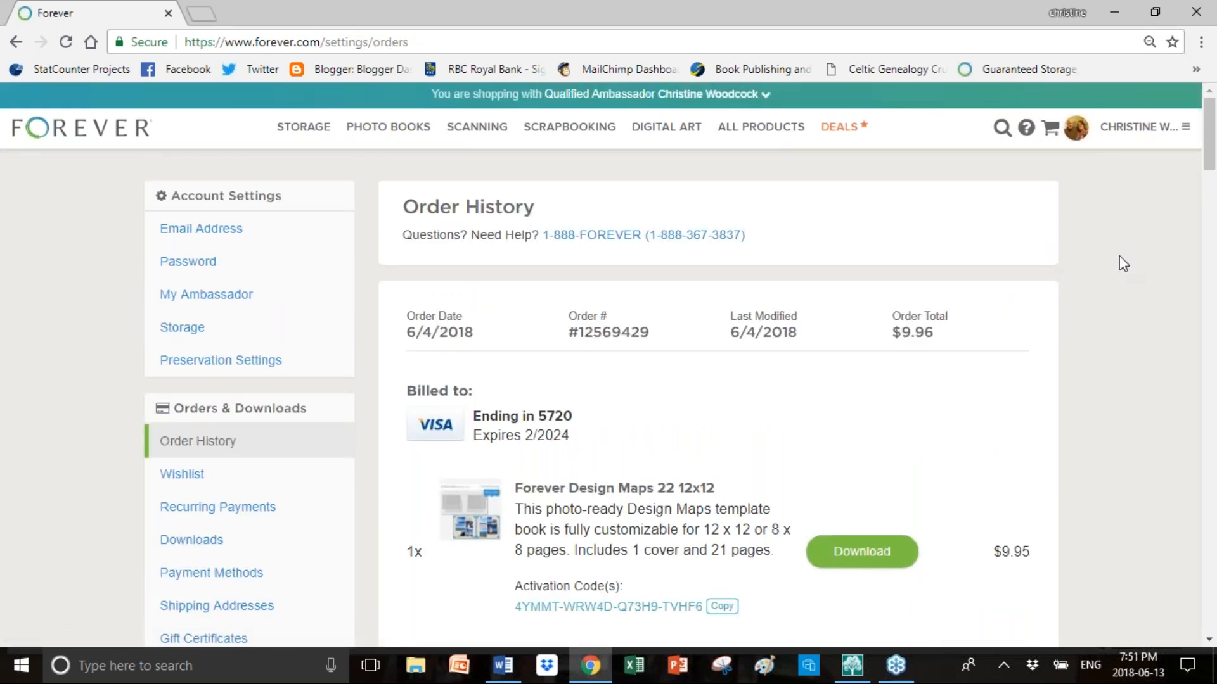
pyautogui.moveTo(1209, 133); pyautogui.dragTo(1207, 599)
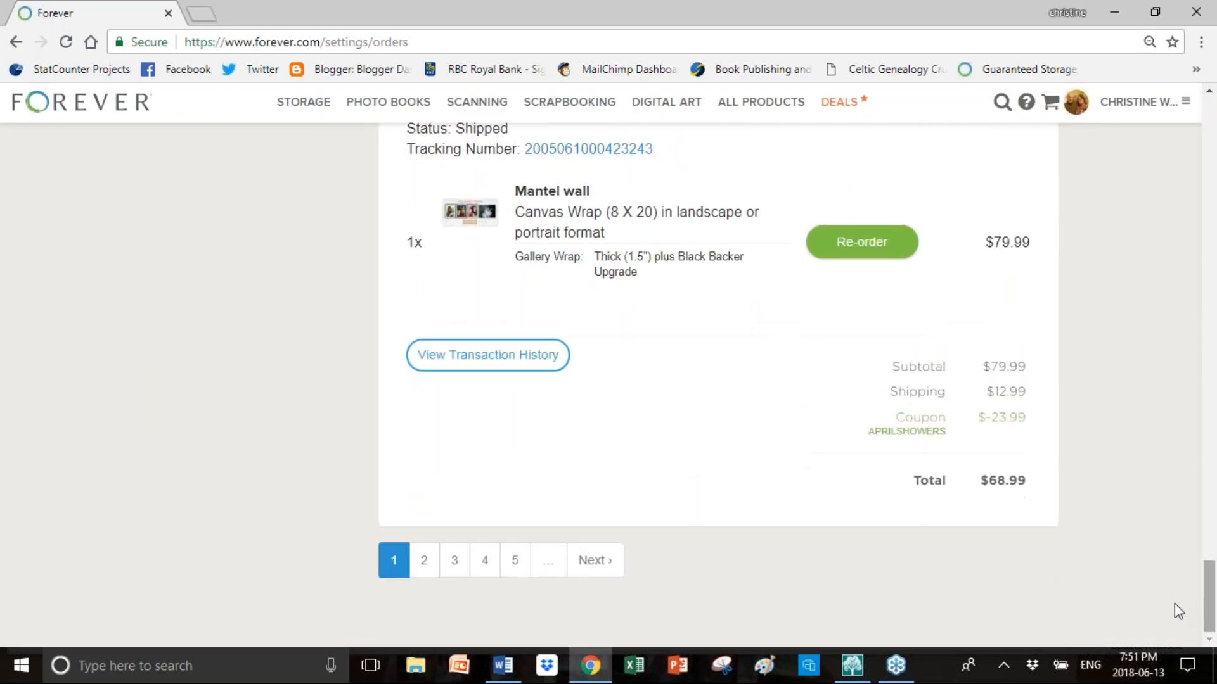
pyautogui.click(424, 560)
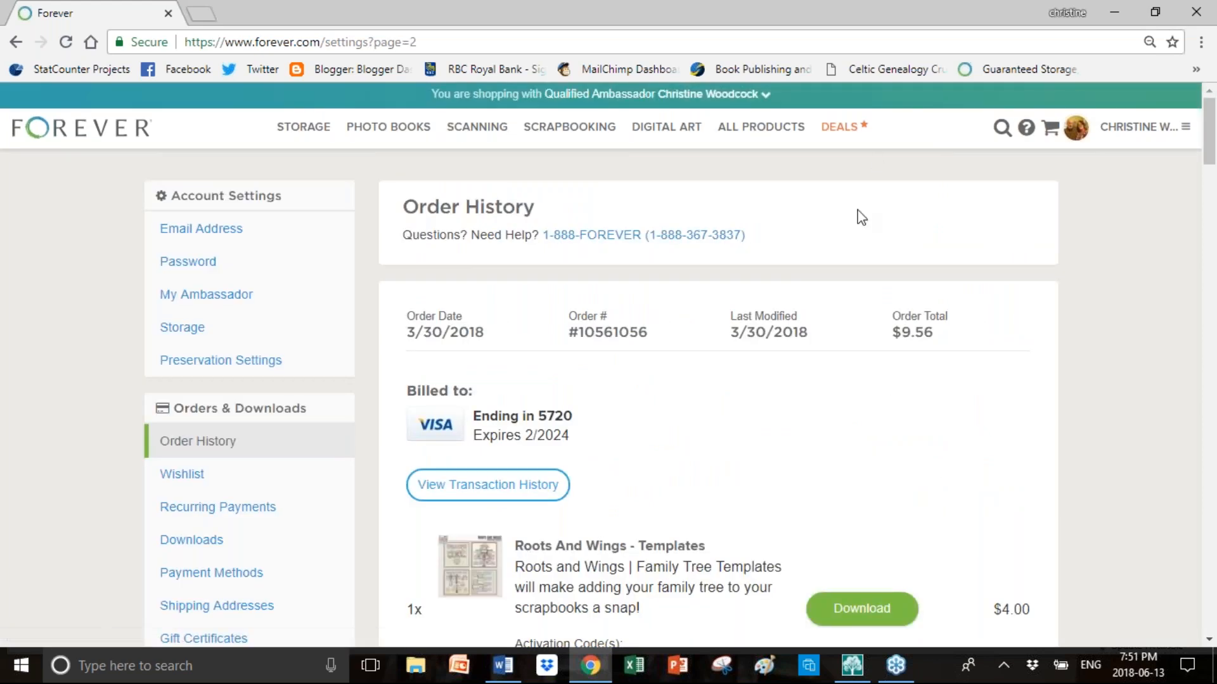
pyautogui.moveTo(1207, 127); pyautogui.dragTo(1178, 412)
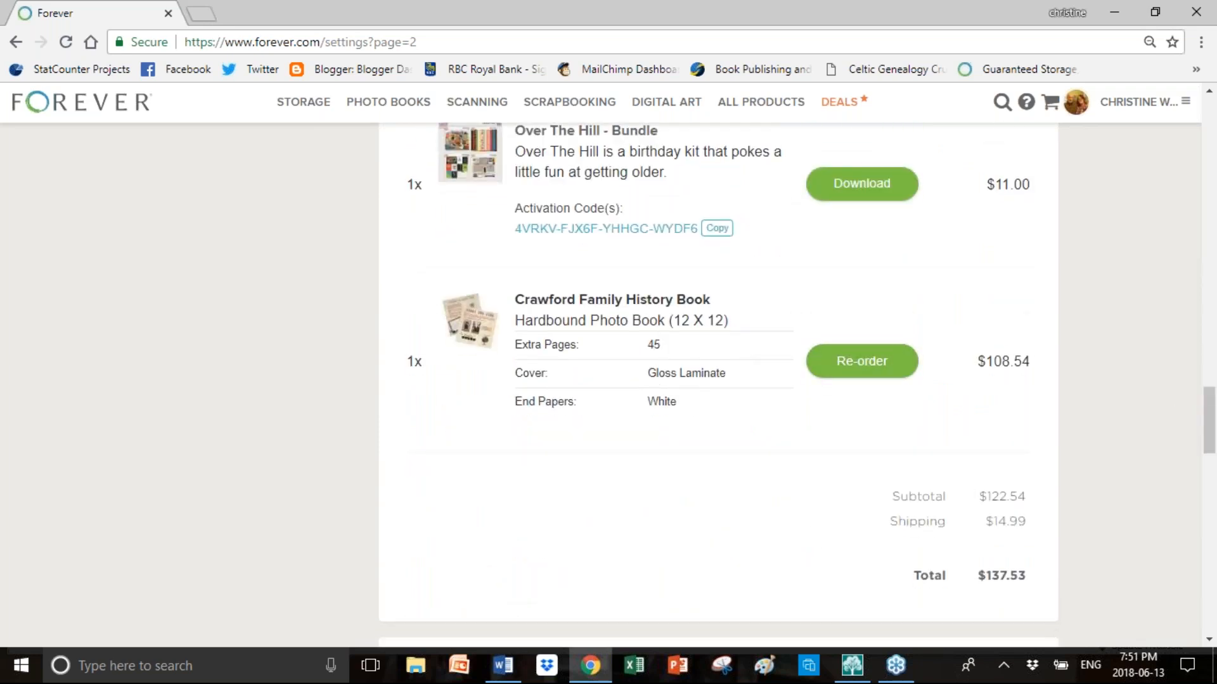
# Open Print Projects, preview the Mantel wall canvas, then go back to the projects list
pyautogui.click(1180, 112)
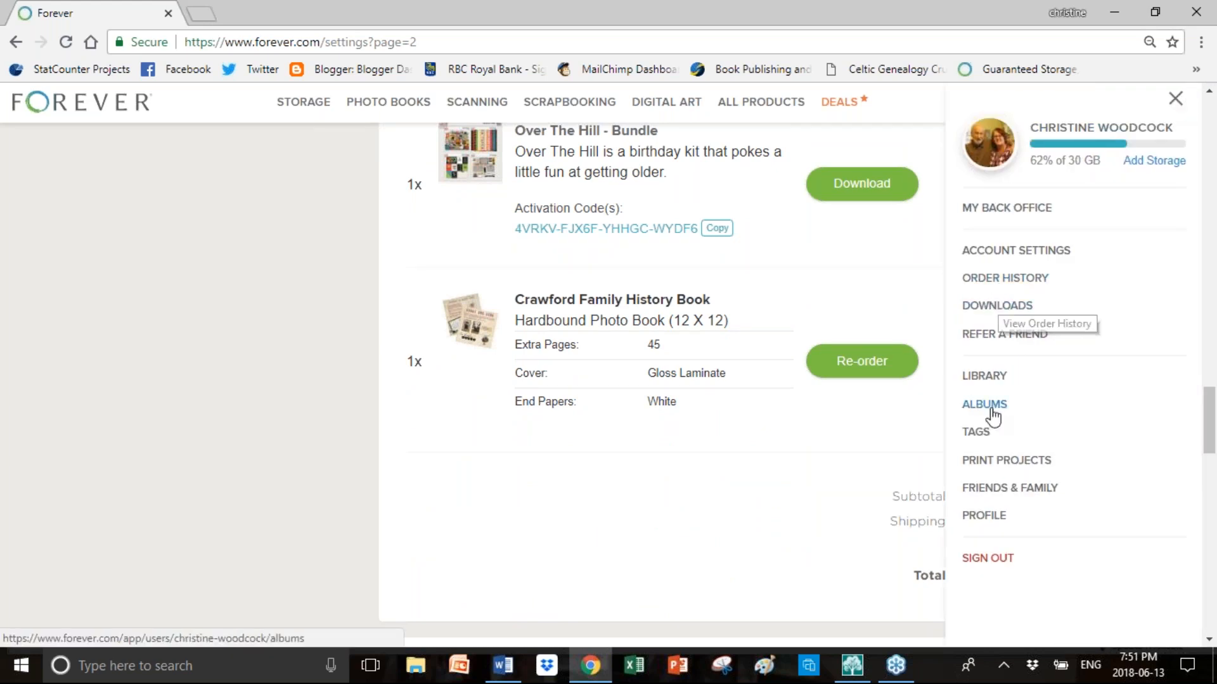
pyautogui.click(991, 465)
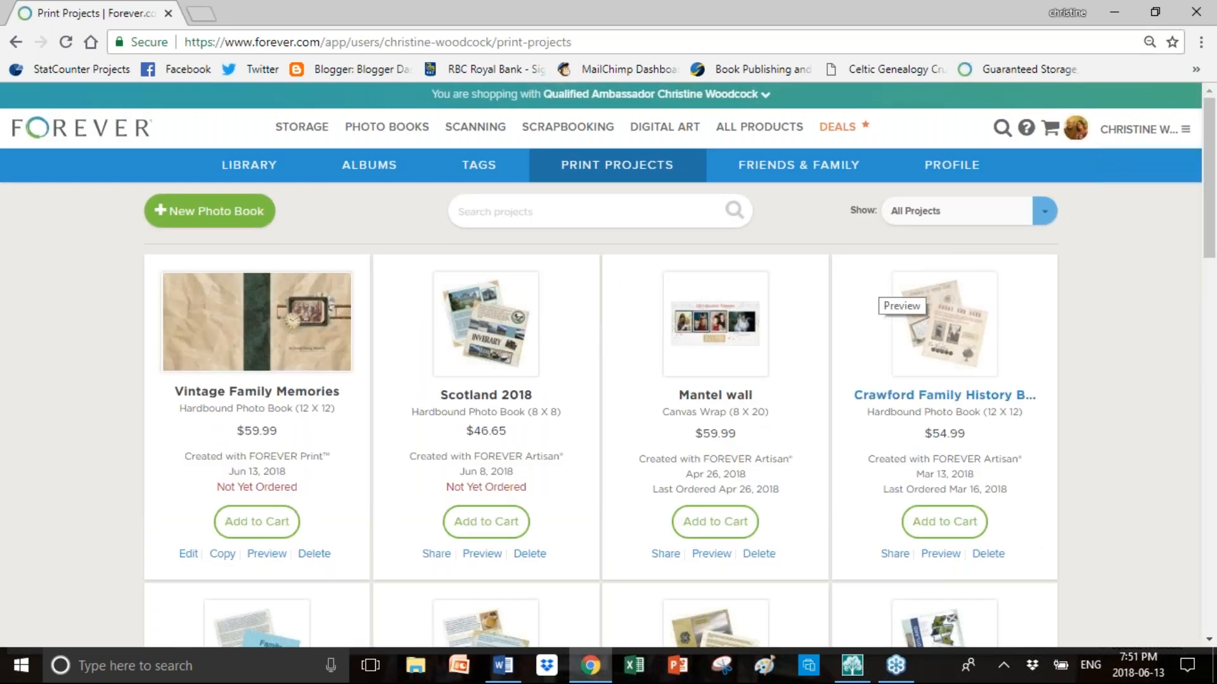
pyautogui.click(728, 320)
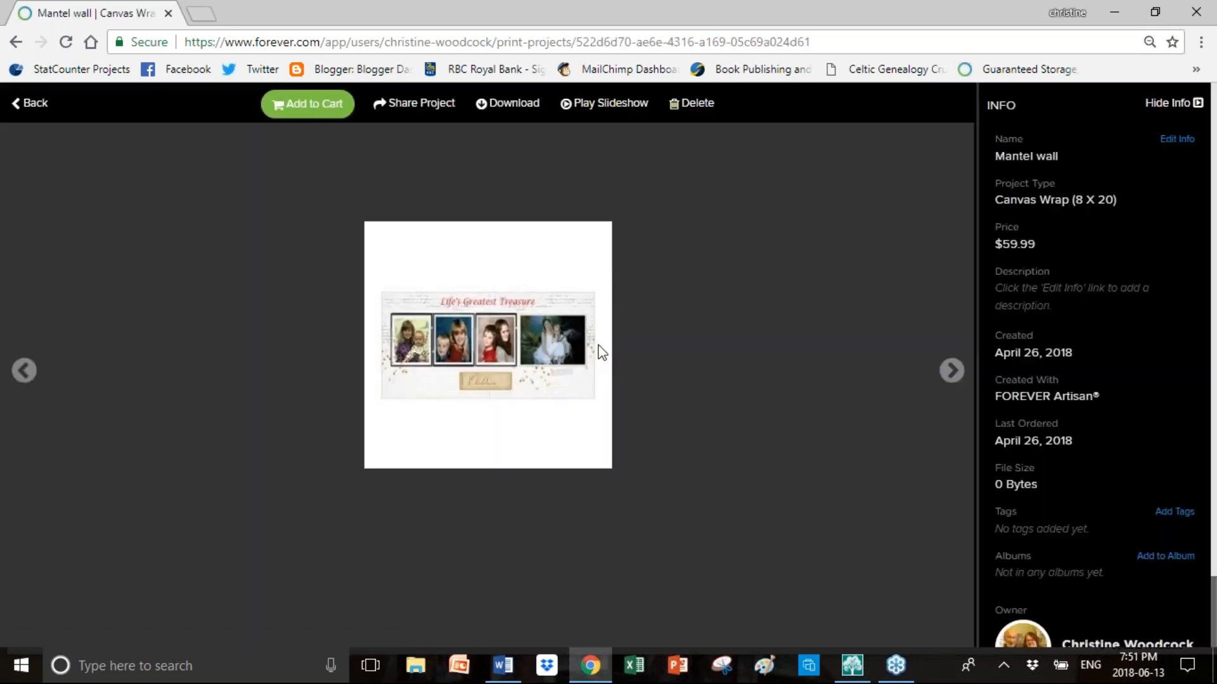
pyautogui.click(39, 105)
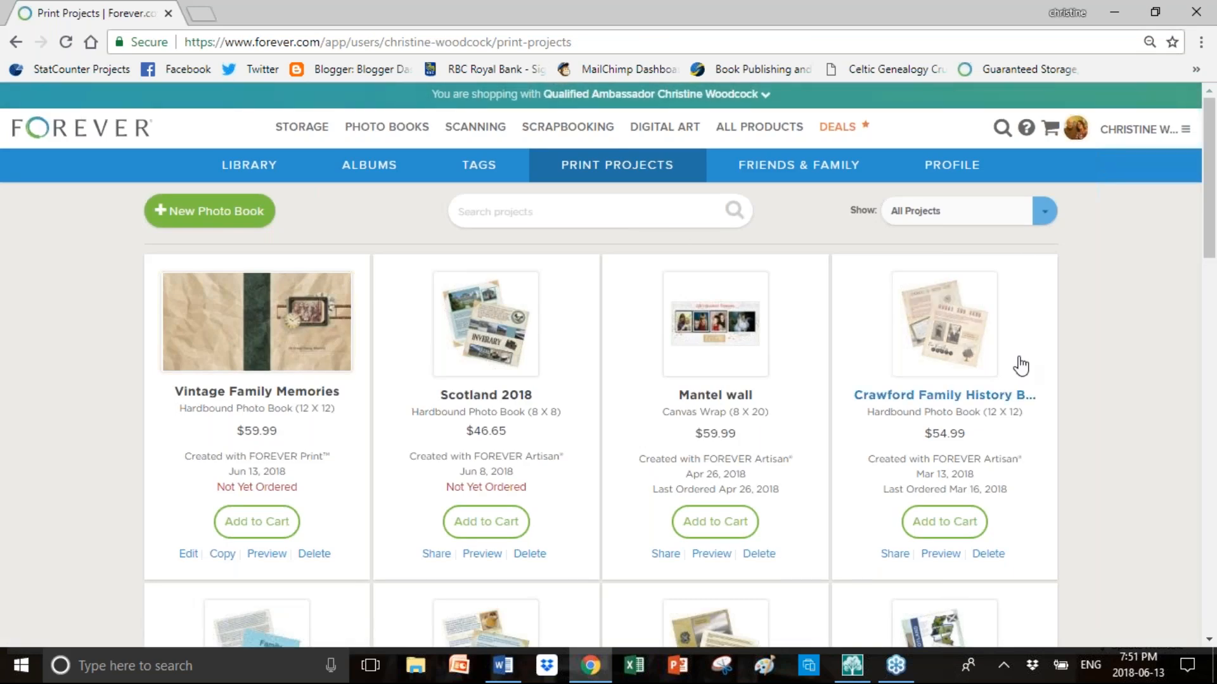
# Preview the Crawford Family History Book, request its zip download, and close the Save As dialog
pyautogui.click(974, 405)
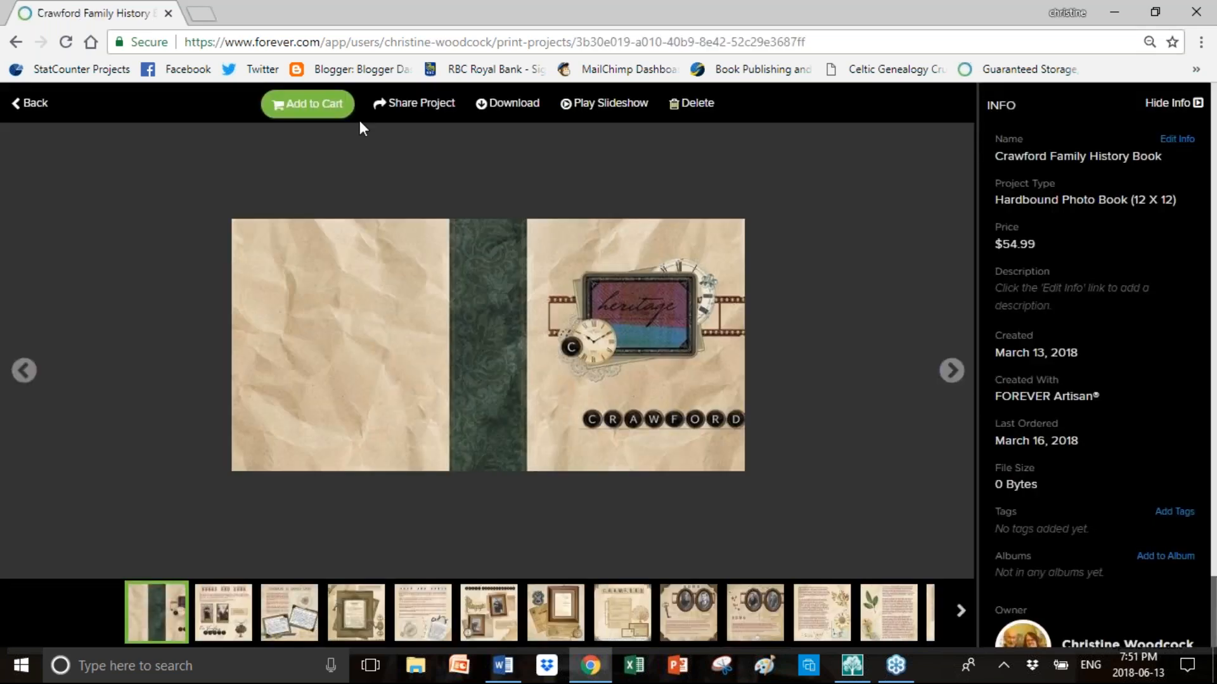
pyautogui.click(506, 108)
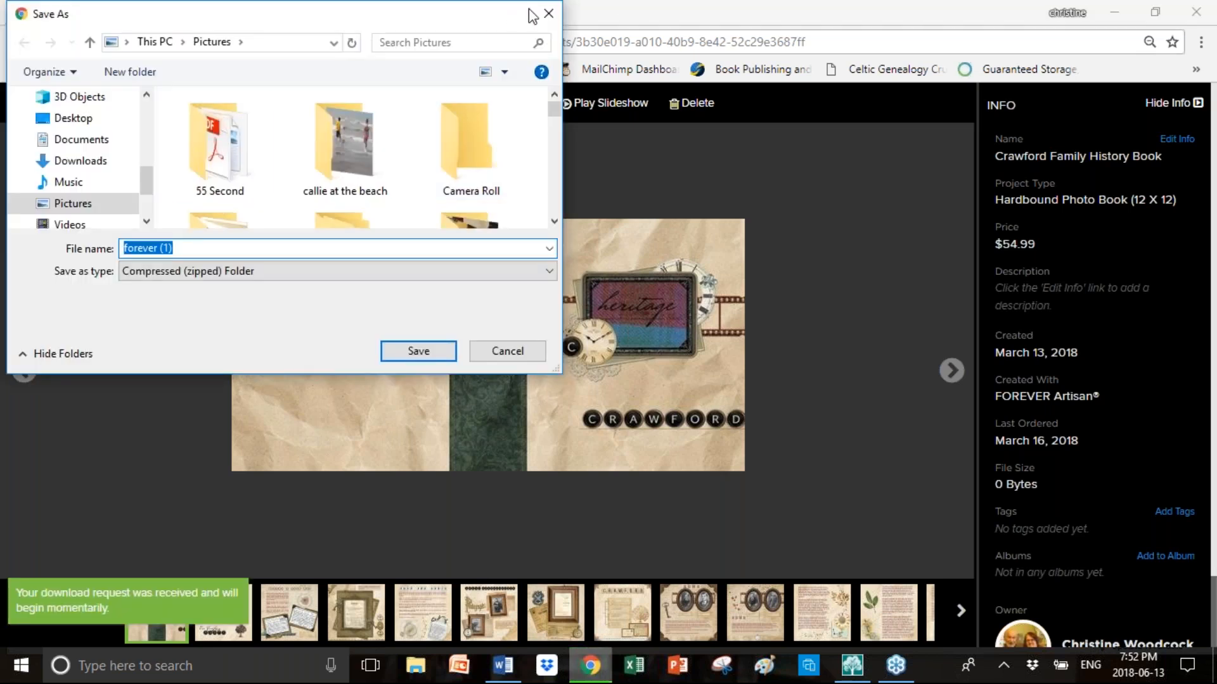
pyautogui.click(548, 14)
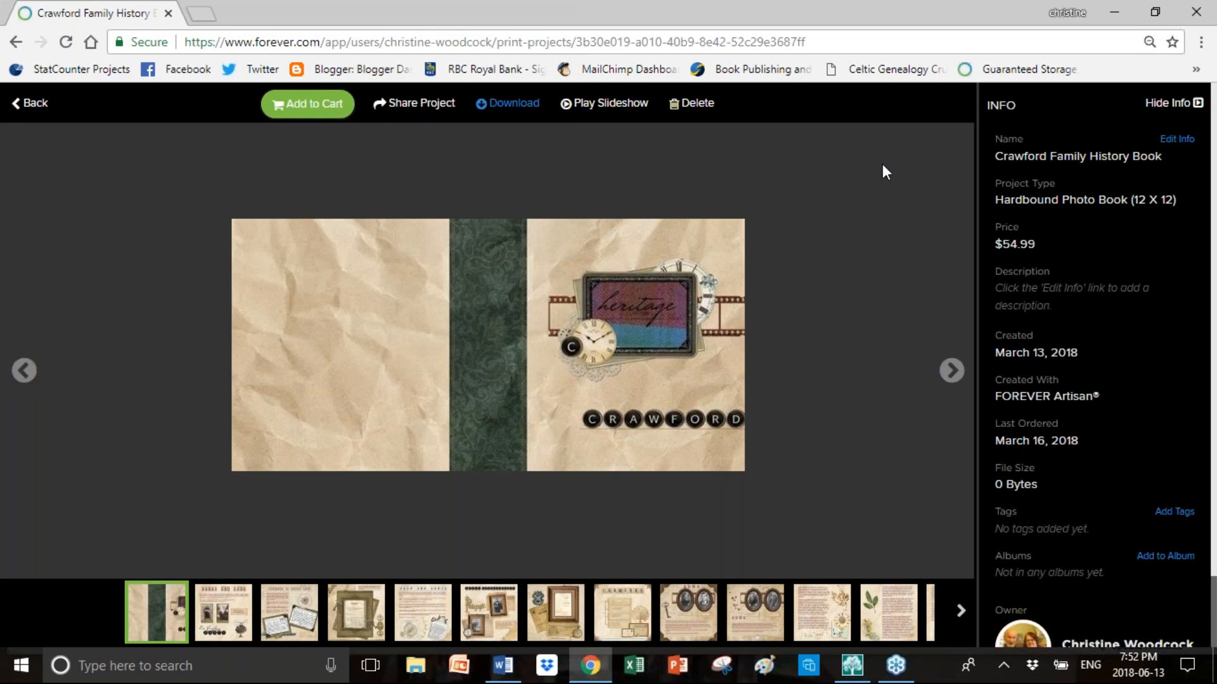